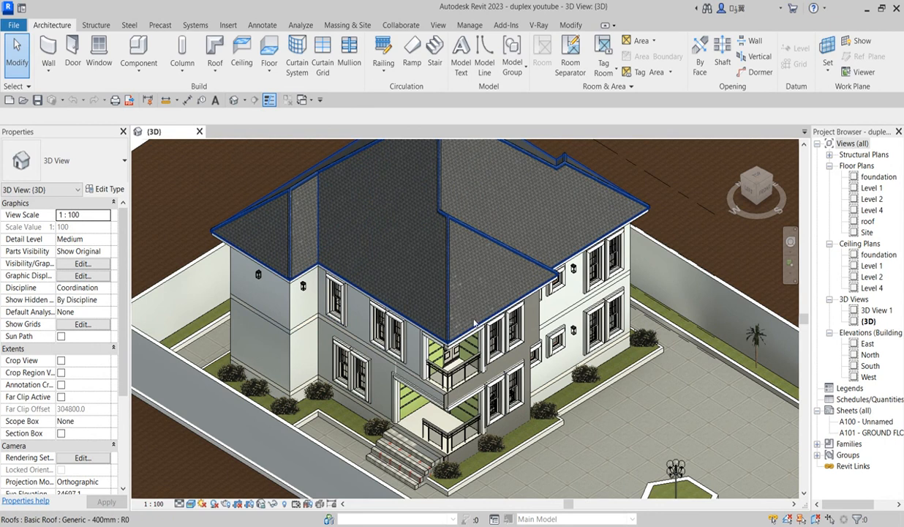
# Examine the duplex's roof and facades in the 3D view
pyautogui.scroll(2, 474, 322)
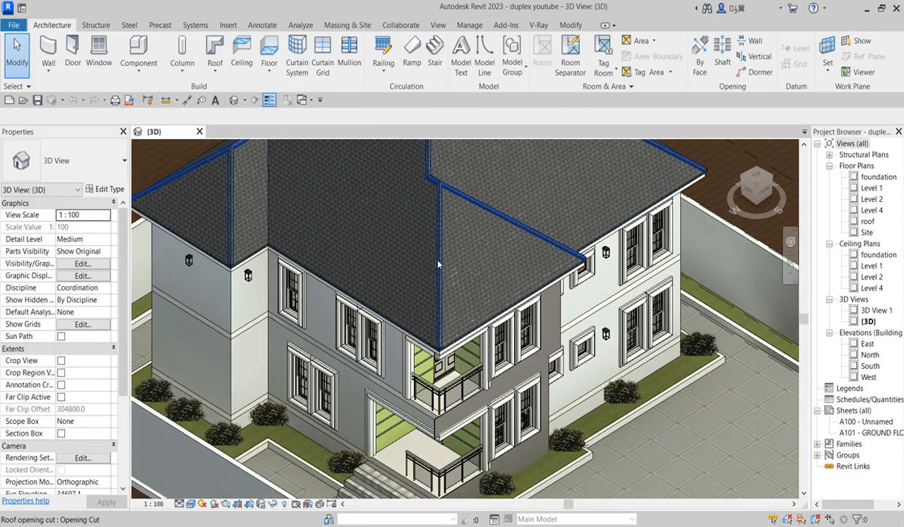
pyautogui.scroll(-2, 479, 292)
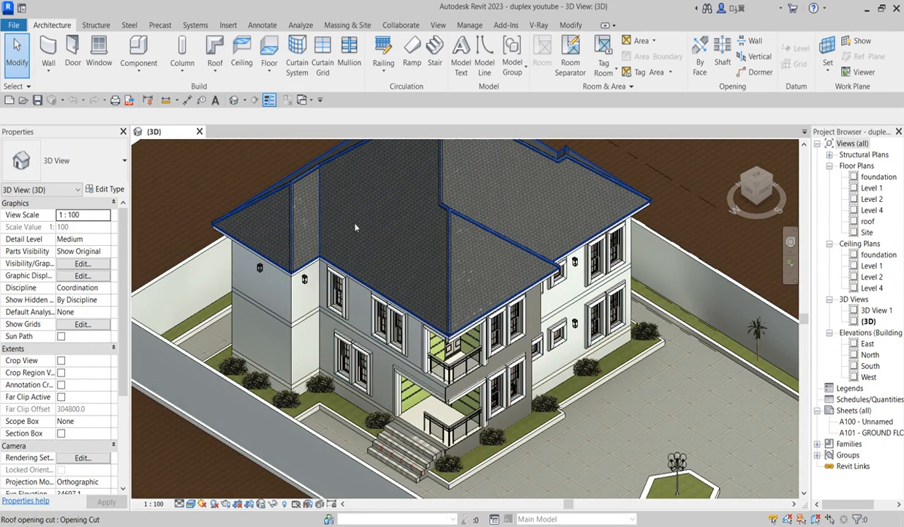
pyautogui.scroll(-3, 345, 175)
pyautogui.scroll(4, 322, 179)
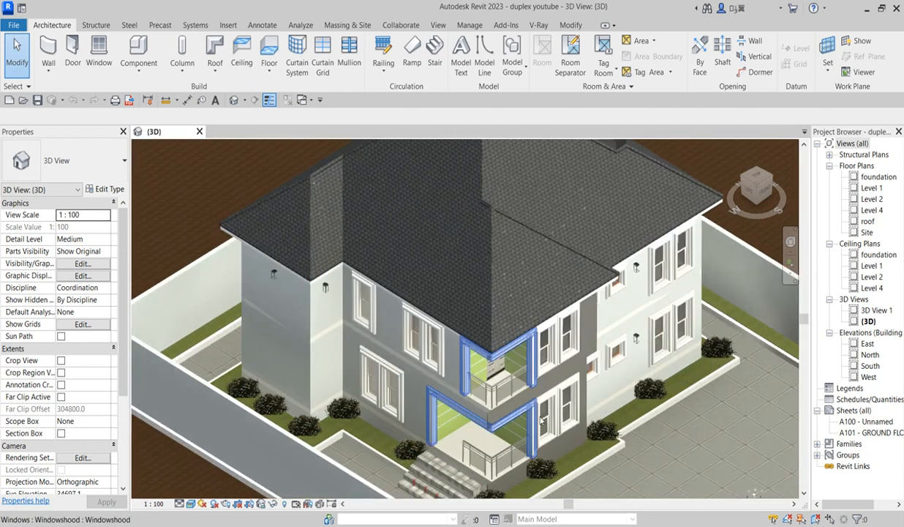
pyautogui.scroll(-2, 238, 209)
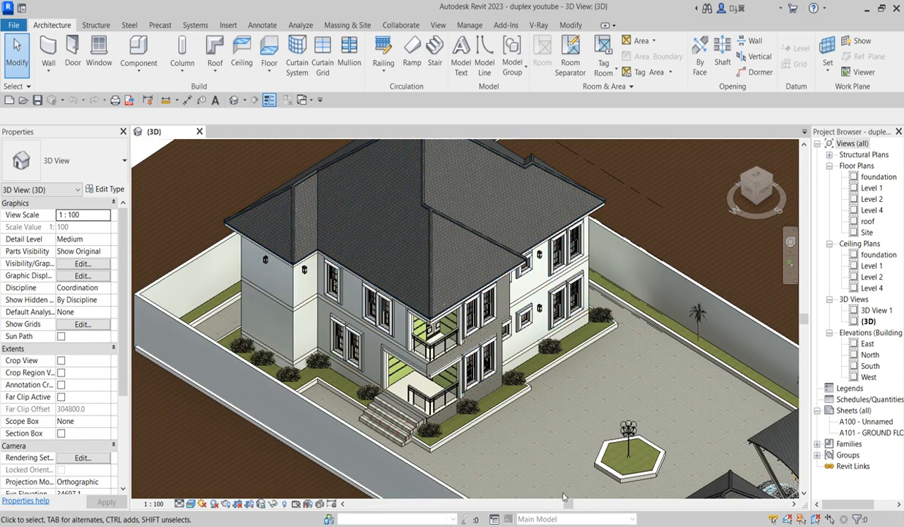
pyautogui.scroll(1, 423, 292)
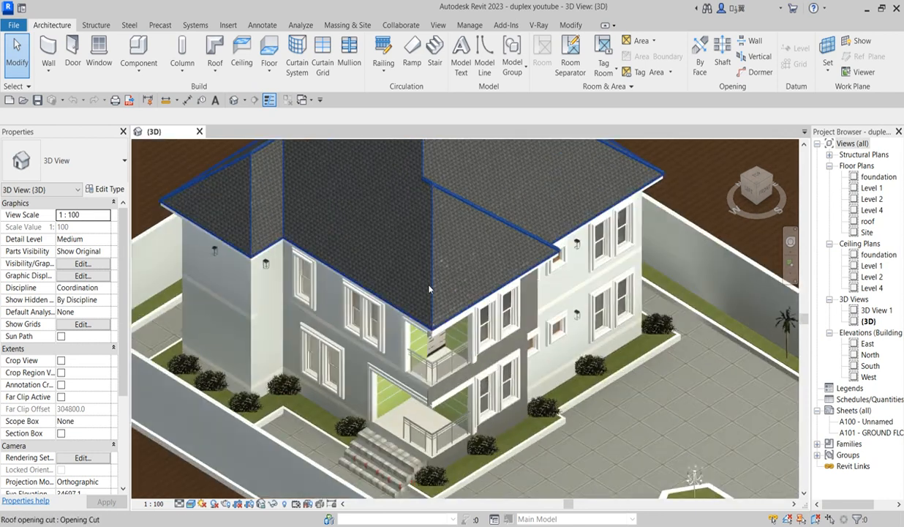
pyautogui.scroll(-1, 423, 293)
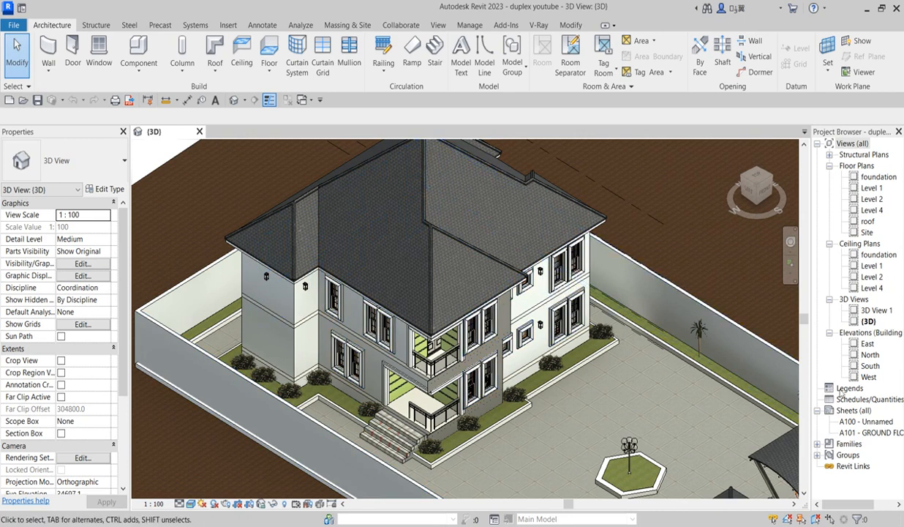
# Open the South elevation at the main roof's eaves
pyautogui.doubleClick(870, 365)
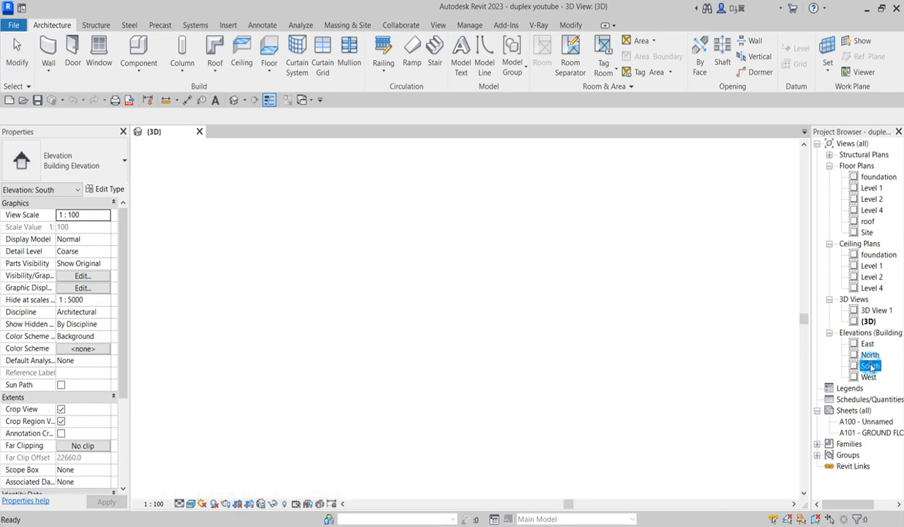
pyautogui.scroll(3, 468, 399)
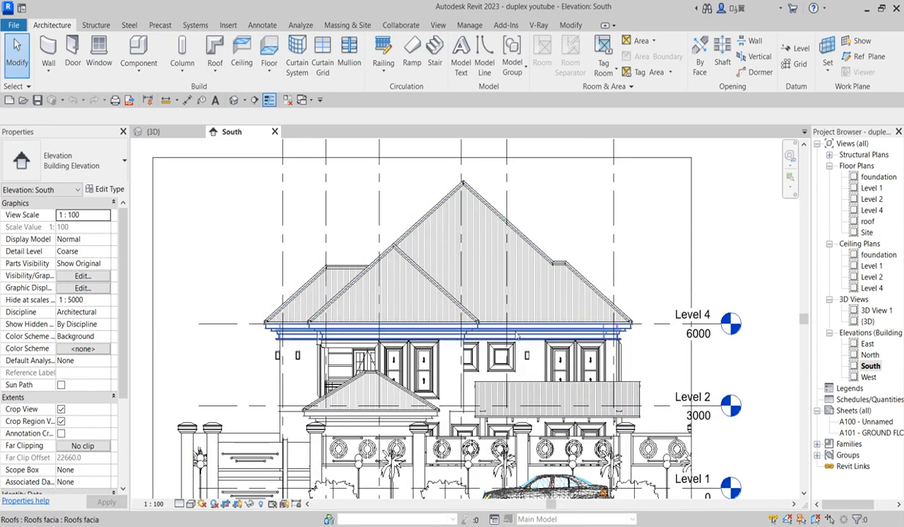
pyautogui.scroll(-2, 567, 355)
pyautogui.scroll(4, 564, 329)
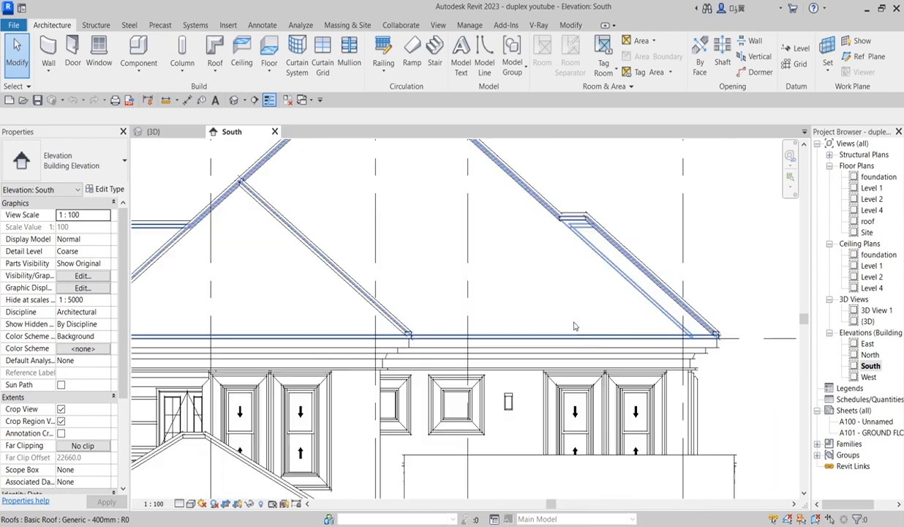
# Copy the main Generic - 400mm roof straight down about 65 mm, from its eave corner to the Level 4 line
pyautogui.click(614, 338)
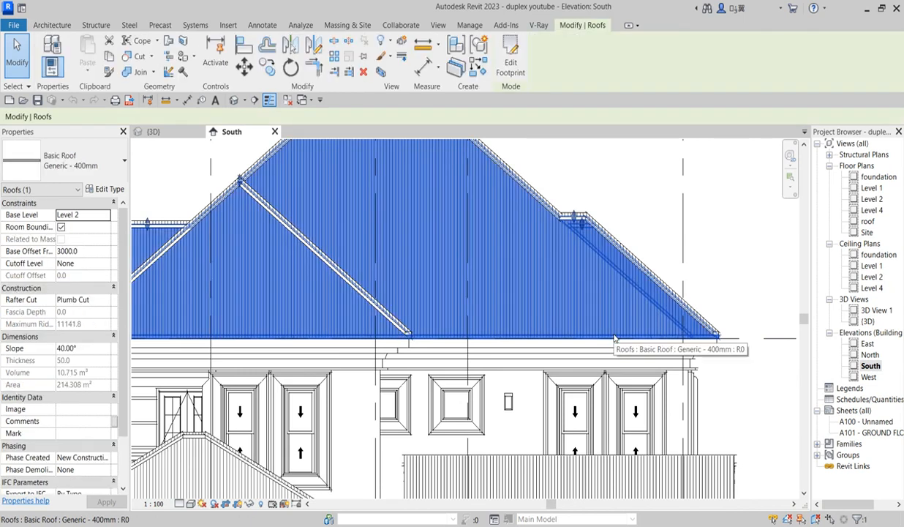
pyautogui.click(269, 67)
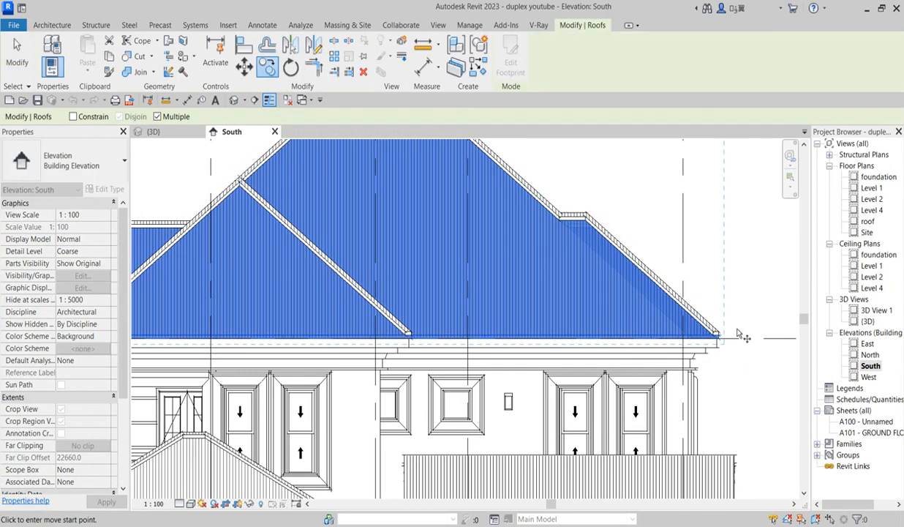
pyautogui.scroll(2, 721, 366)
pyautogui.scroll(1, 705, 336)
pyautogui.scroll(1, 713, 311)
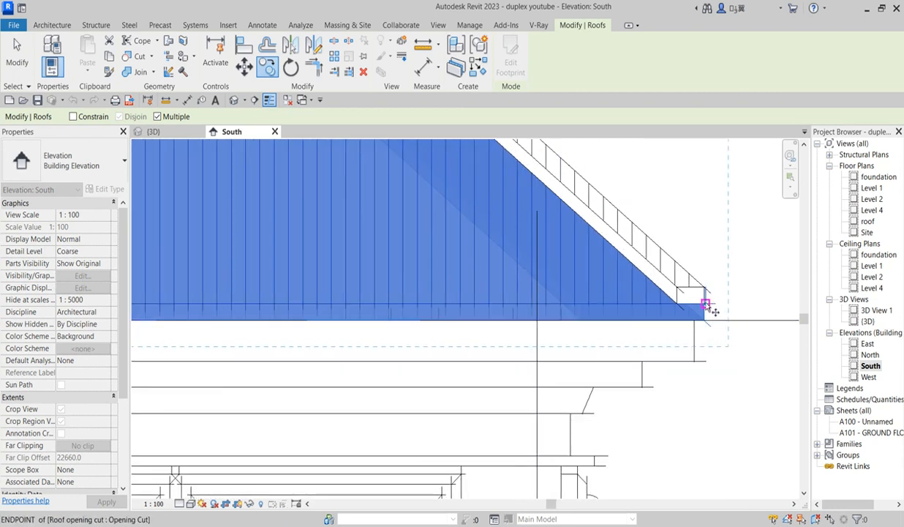
pyautogui.click(707, 305)
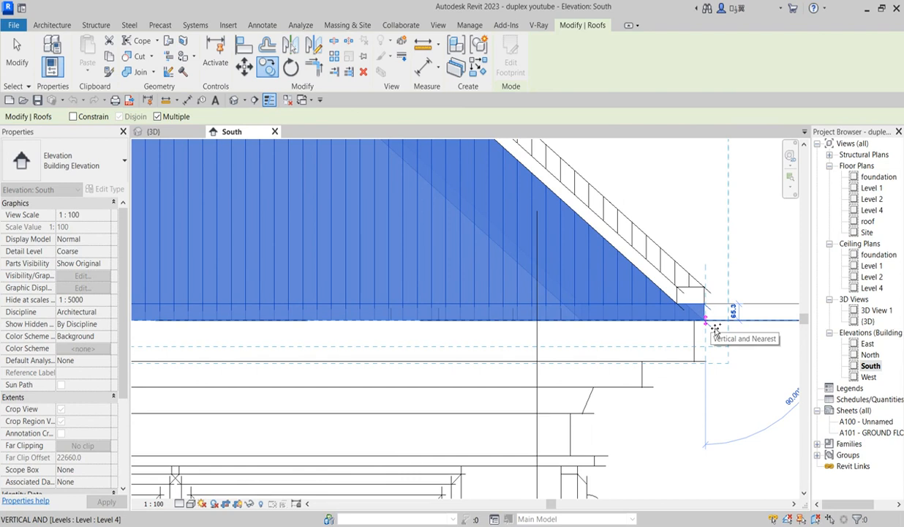
pyautogui.click(716, 331)
pyautogui.rightClick(718, 292)
pyautogui.click(736, 296)
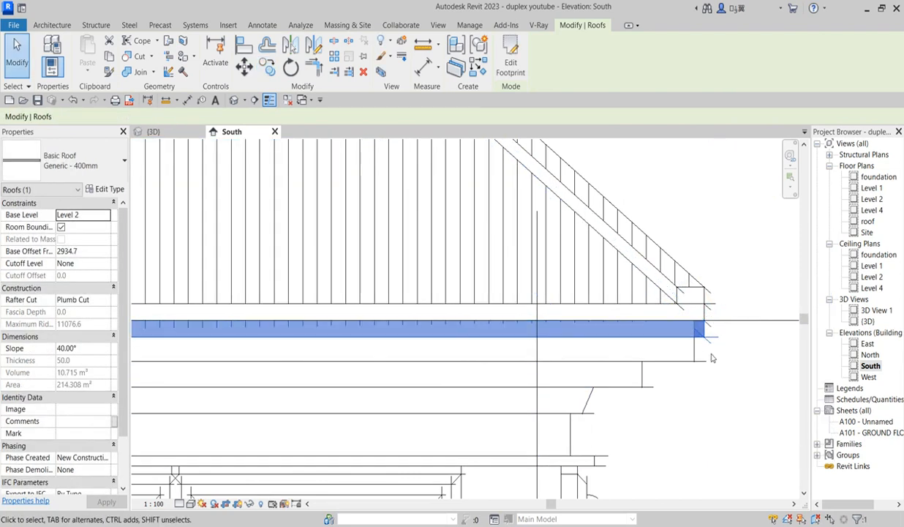
# Open the copied roof's footprint for editing in the Level 1 floor plan
pyautogui.click(510, 64)
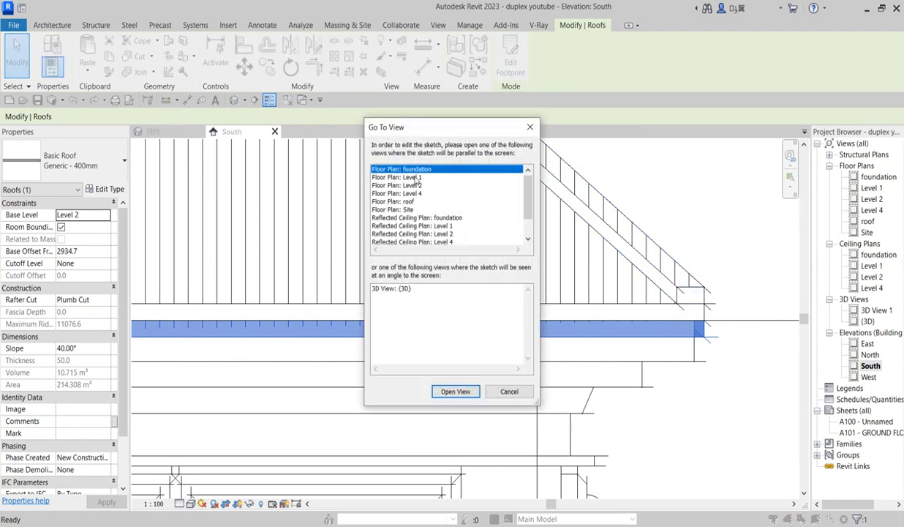
pyautogui.click(414, 177)
pyautogui.click(457, 391)
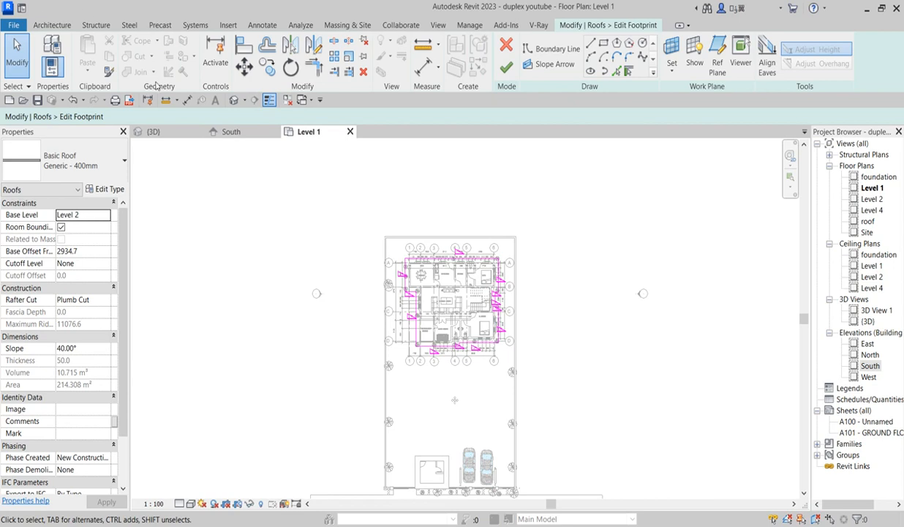
# Offset the footprint's north edge, upper west edge and the step edge near grid B inward by 250 mm without keeping copies
pyautogui.scroll(2, 415, 269)
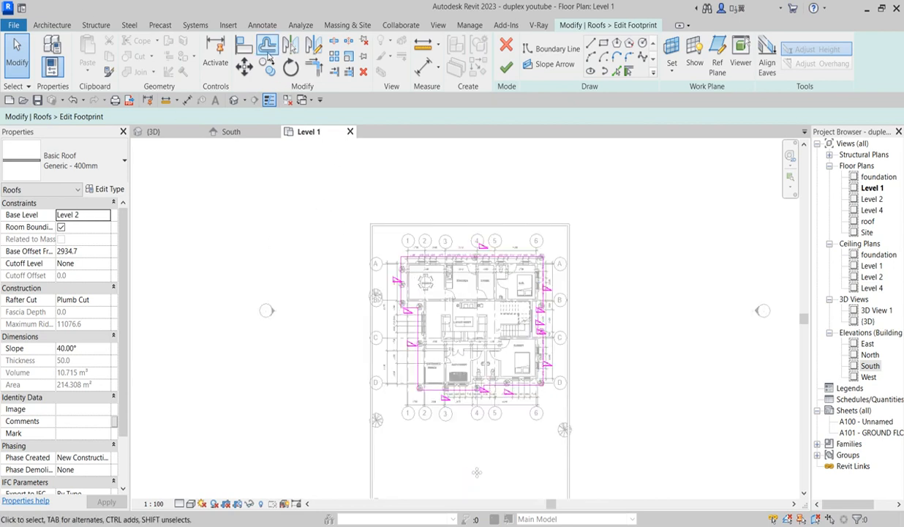
pyautogui.click(267, 47)
pyautogui.scroll(2, 414, 267)
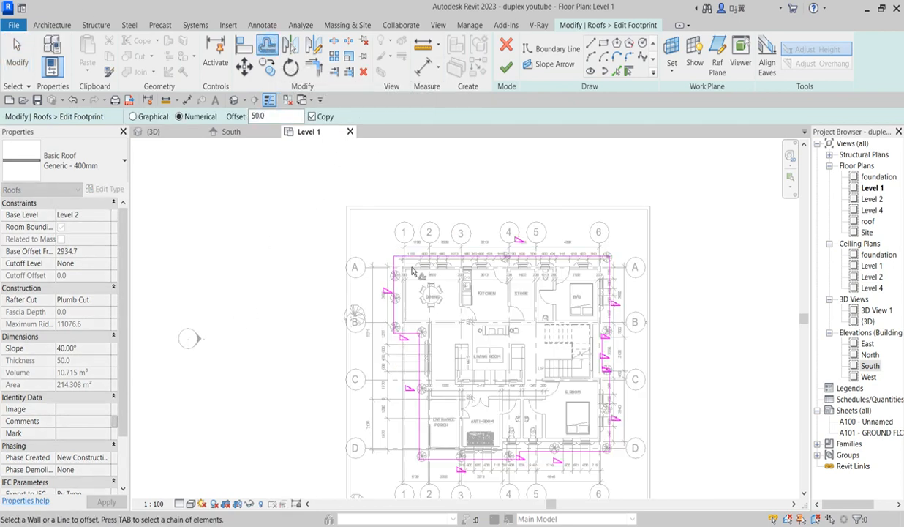
pyautogui.scroll(2, 413, 274)
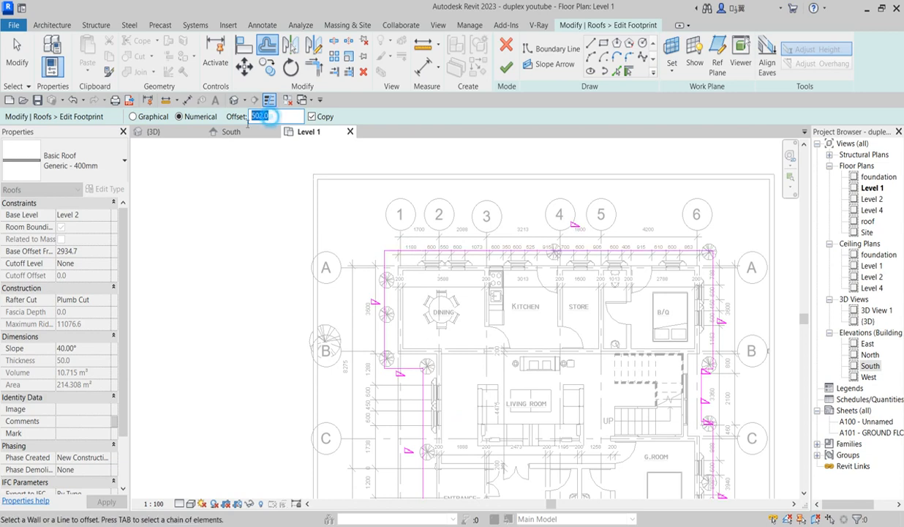
pyautogui.write('2')
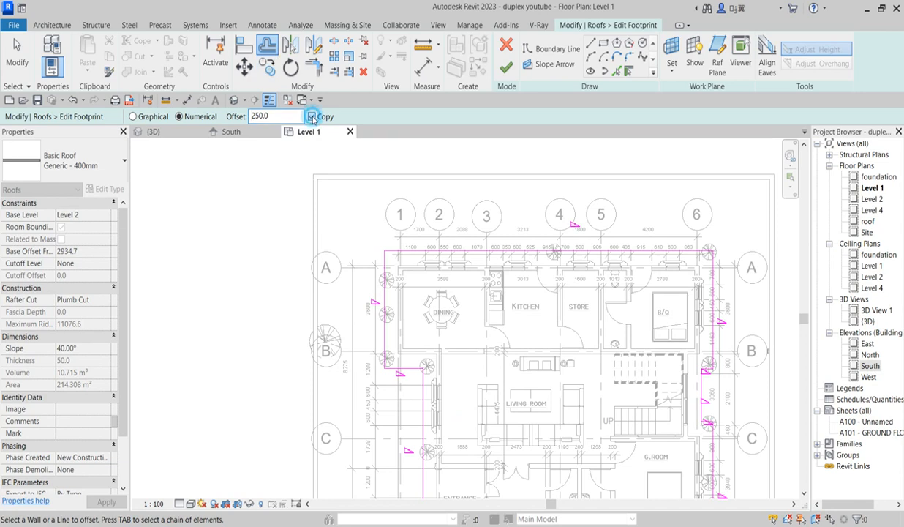
pyautogui.scroll(3, 482, 293)
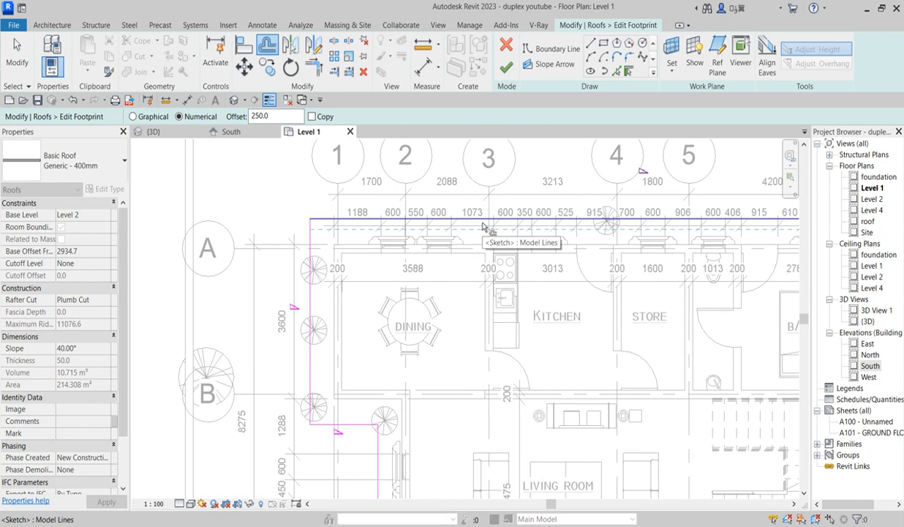
pyautogui.click(482, 228)
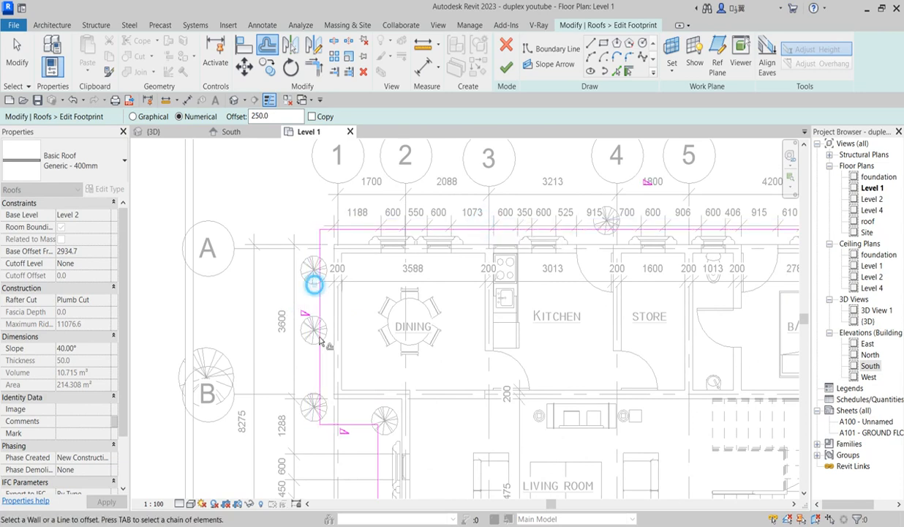
pyautogui.click(314, 286)
pyautogui.click(346, 421)
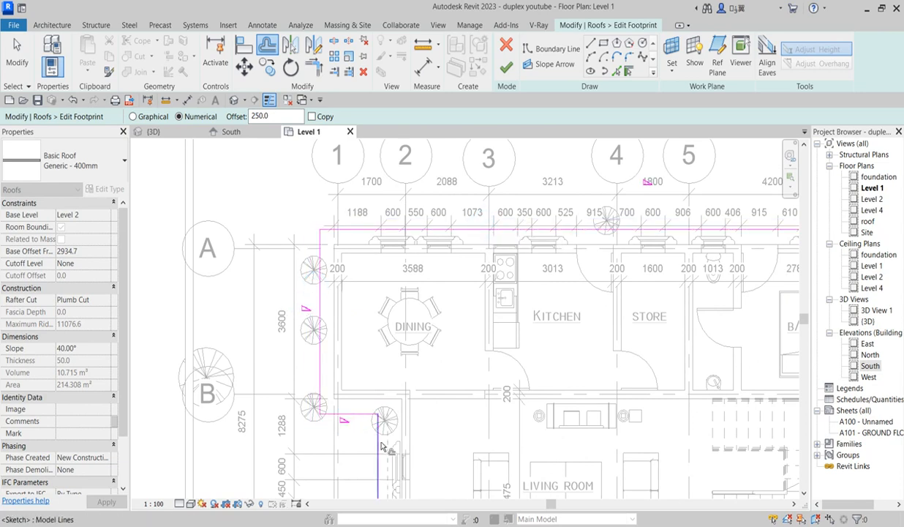
# Offset the footprint's lower west edge, both south edges and lower east edge inward by 250 mm
pyautogui.scroll(-4, 430, 415)
pyautogui.scroll(2, 430, 415)
pyautogui.scroll(-2, 430, 415)
pyautogui.scroll(4, 421, 477)
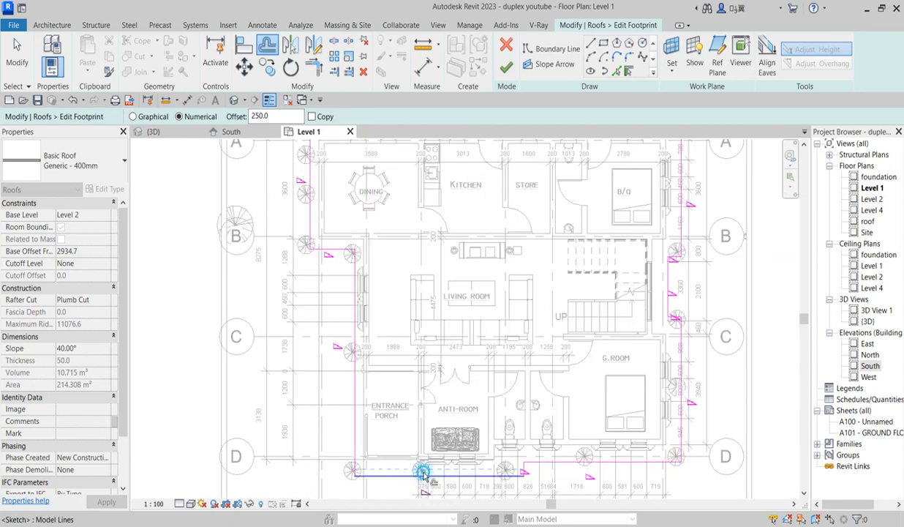
pyautogui.click(423, 472)
pyautogui.click(550, 460)
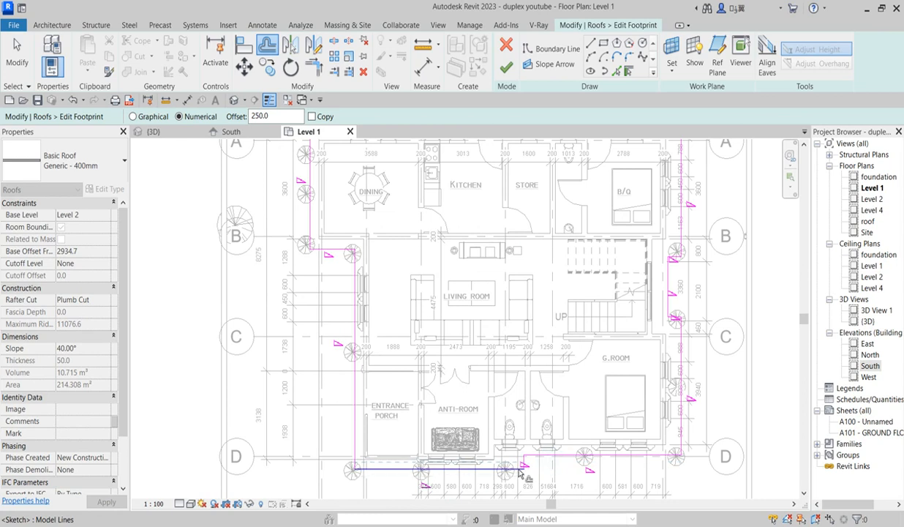
pyautogui.click(680, 424)
# Offset the three edges of the east recess beside the stairs and the upper east edge inward by 250 mm
pyautogui.scroll(2, 673, 314)
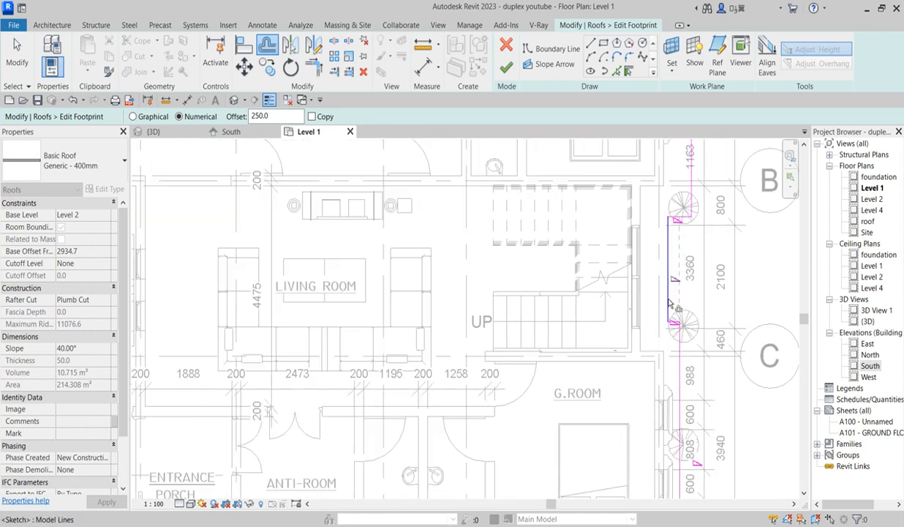
pyautogui.click(666, 302)
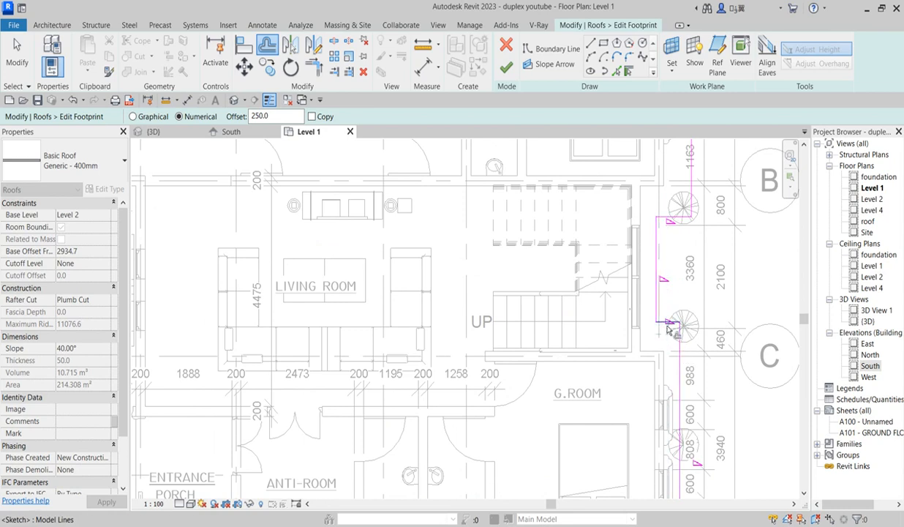
pyautogui.click(668, 213)
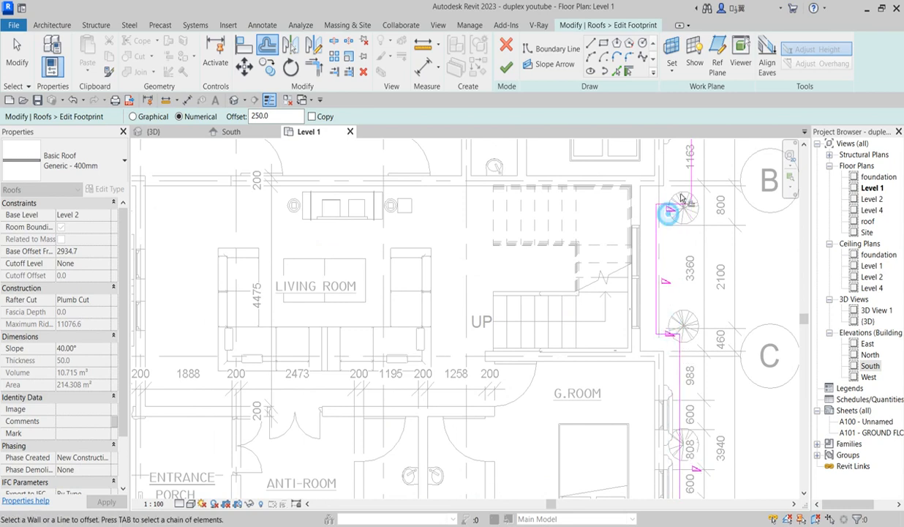
pyautogui.click(688, 179)
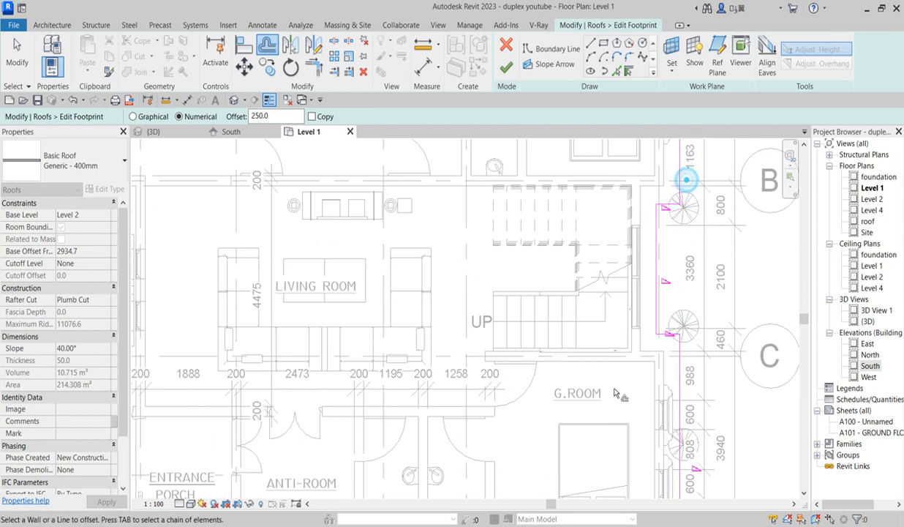
# Finish the copied roof's footprint without attaching the highlighted walls, and deselect the roof
pyautogui.scroll(-4, 607, 415)
pyautogui.scroll(-2, 607, 415)
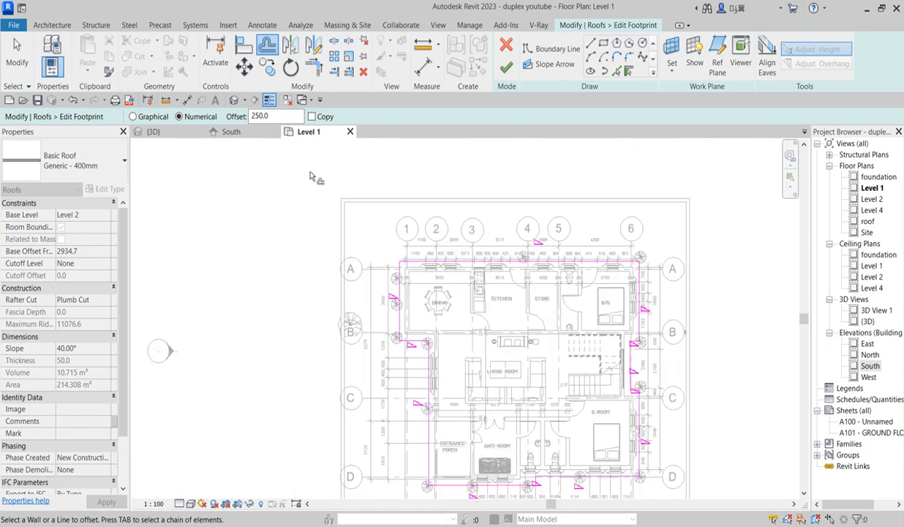
pyautogui.click(504, 66)
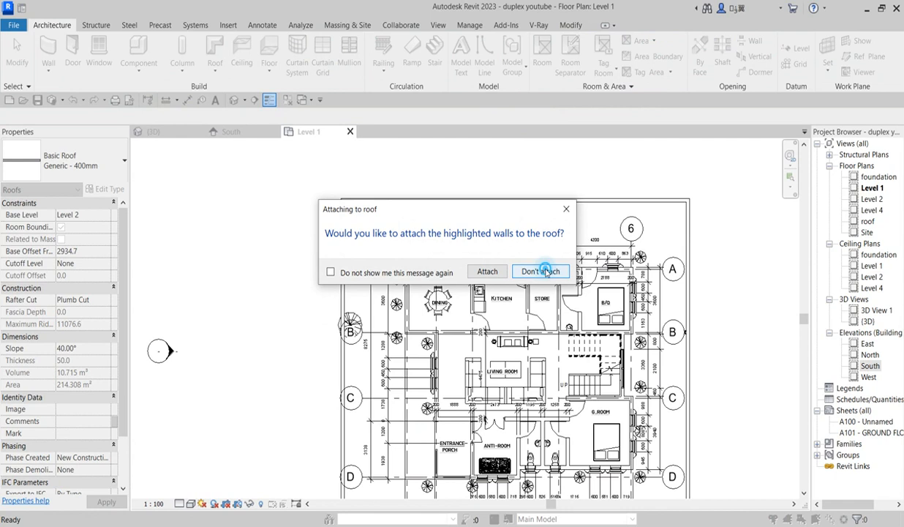
pyautogui.click(539, 271)
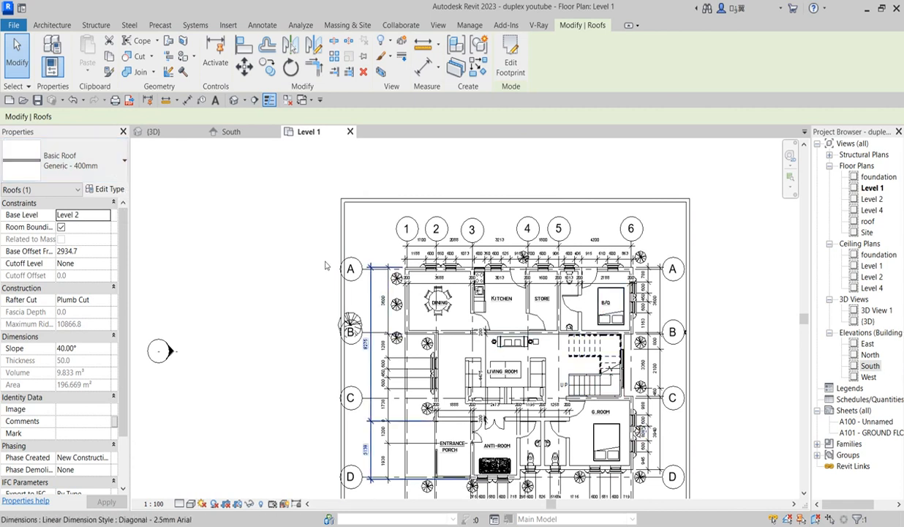
pyautogui.scroll(-3, 286, 282)
pyautogui.click(287, 282)
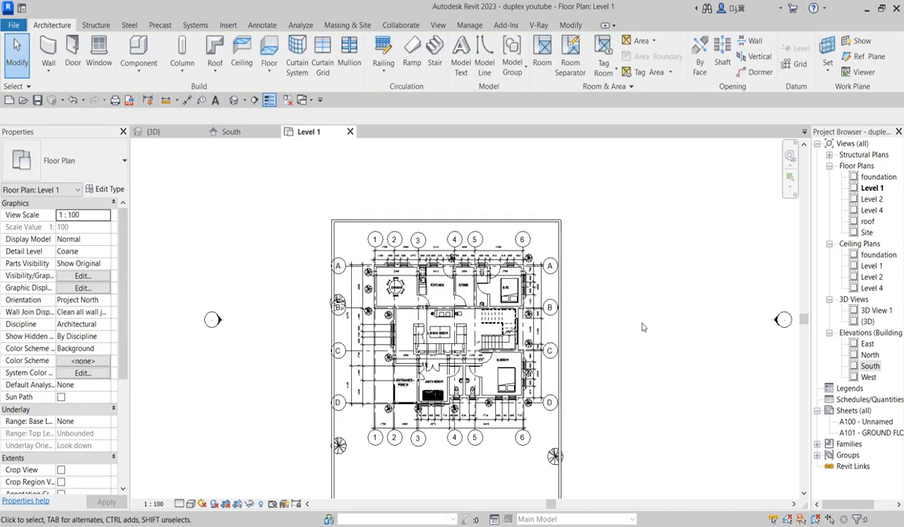
# Draw a west-to-east building section through the living room and stairs between grids B and C, looking north
pyautogui.click(437, 26)
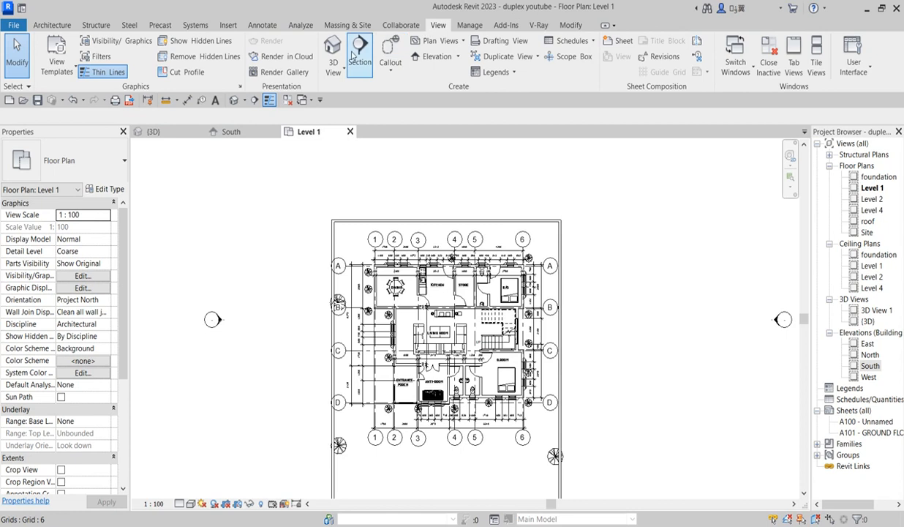
pyautogui.click(359, 55)
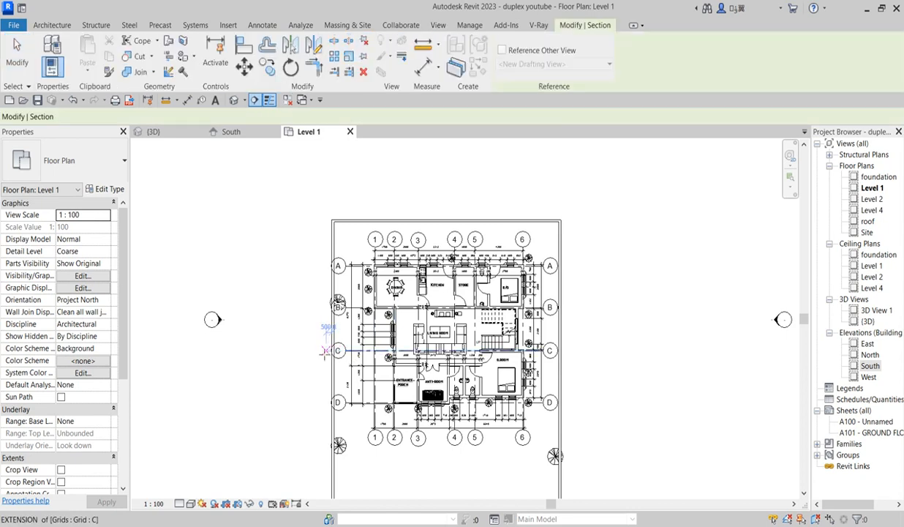
pyautogui.click(308, 333)
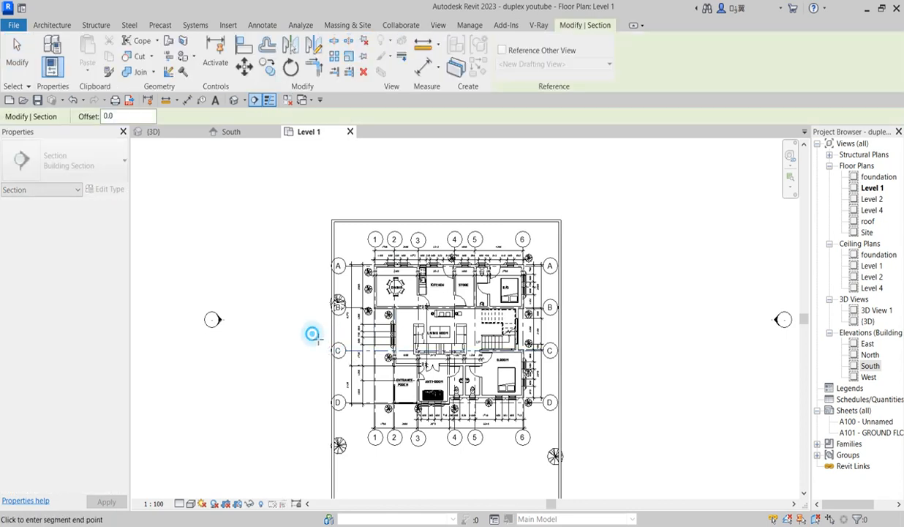
pyautogui.click(565, 334)
pyautogui.press('Escape')
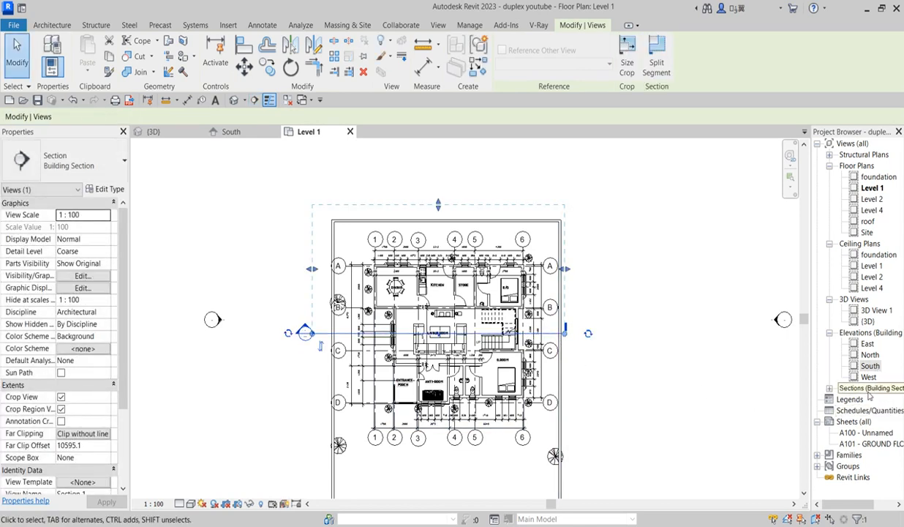
# Open the view of the new building section from its section line on the Level 1 plan
pyautogui.click(830, 389)
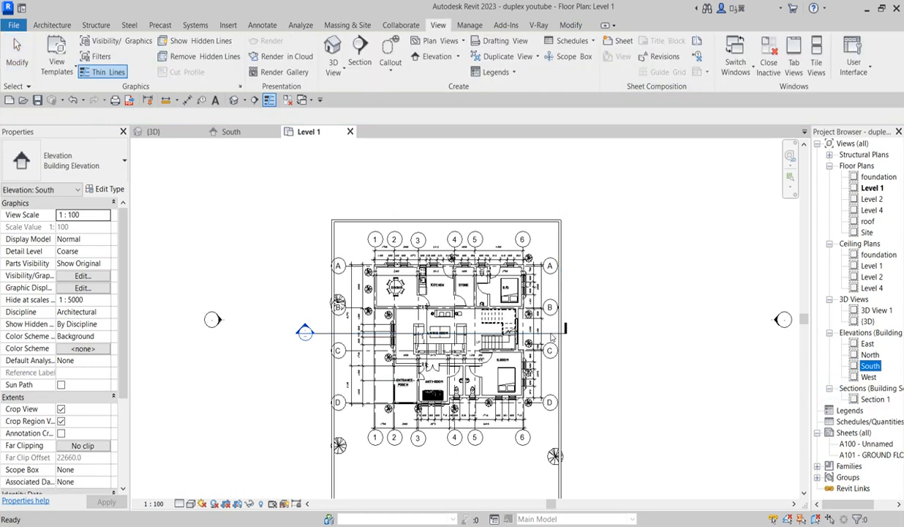
pyautogui.scroll(3, 553, 335)
pyautogui.click(563, 335)
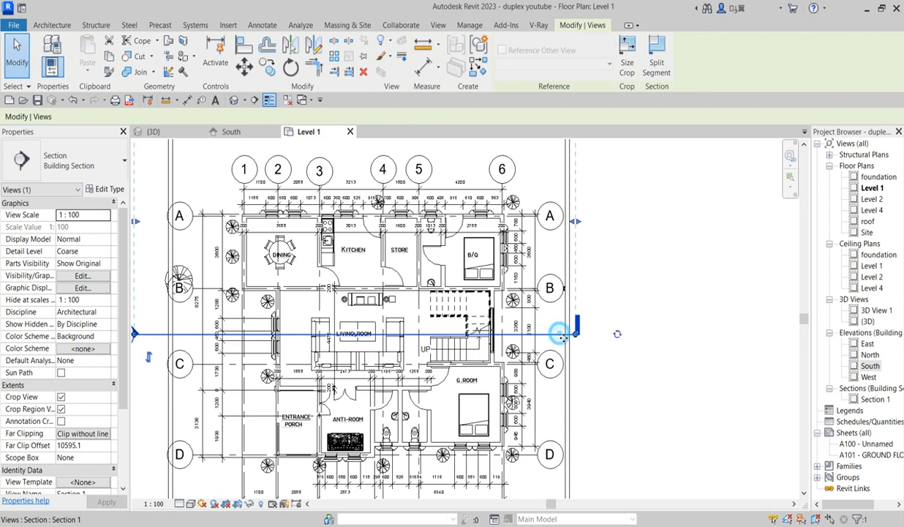
pyautogui.rightClick(561, 333)
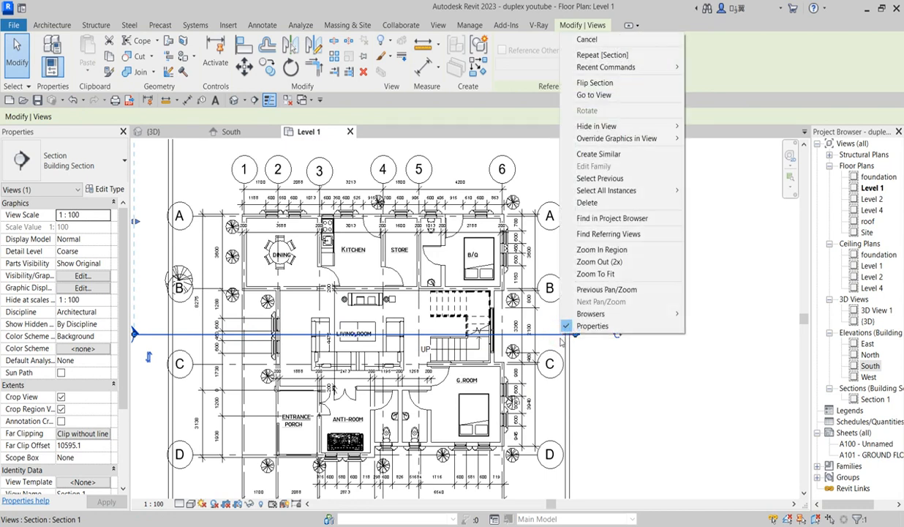
pyautogui.click(594, 96)
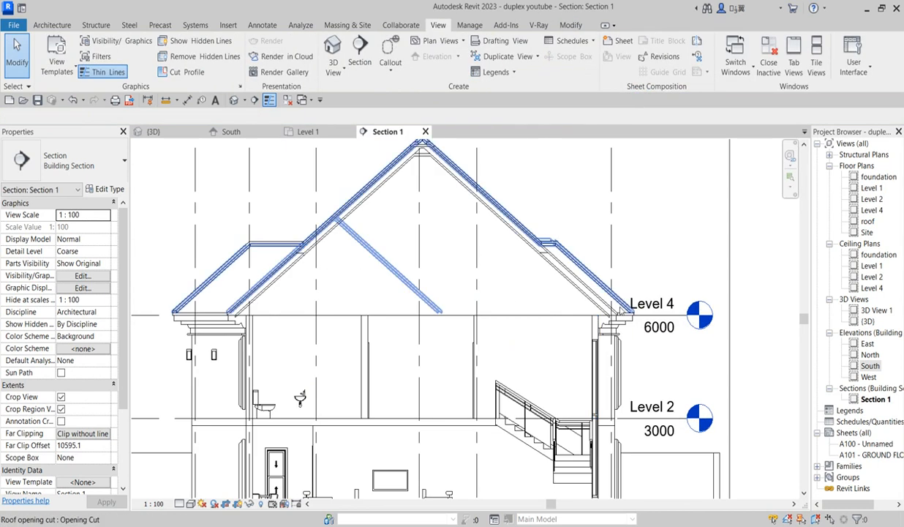
# Change the reduced inner roof copy's type from the generic basic roof to Sloped Glazing
pyautogui.scroll(3, 619, 304)
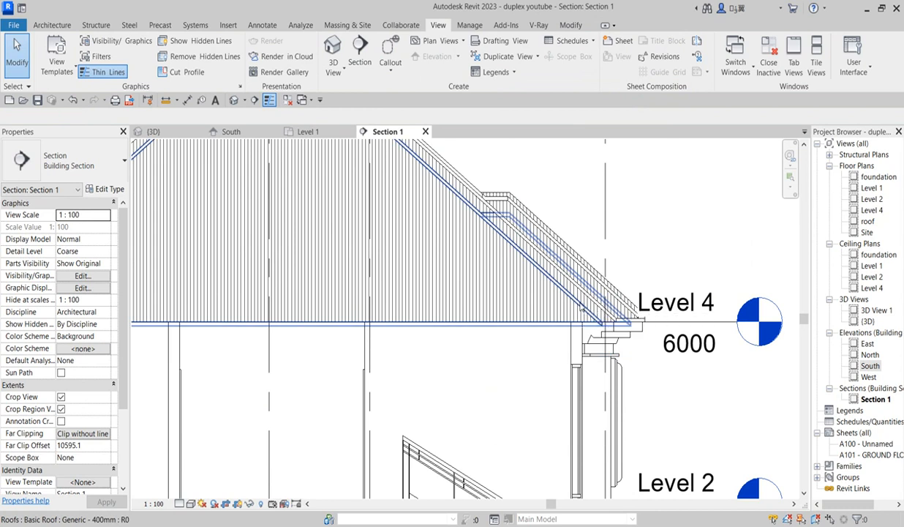
pyautogui.click(560, 293)
pyautogui.scroll(-4, 535, 304)
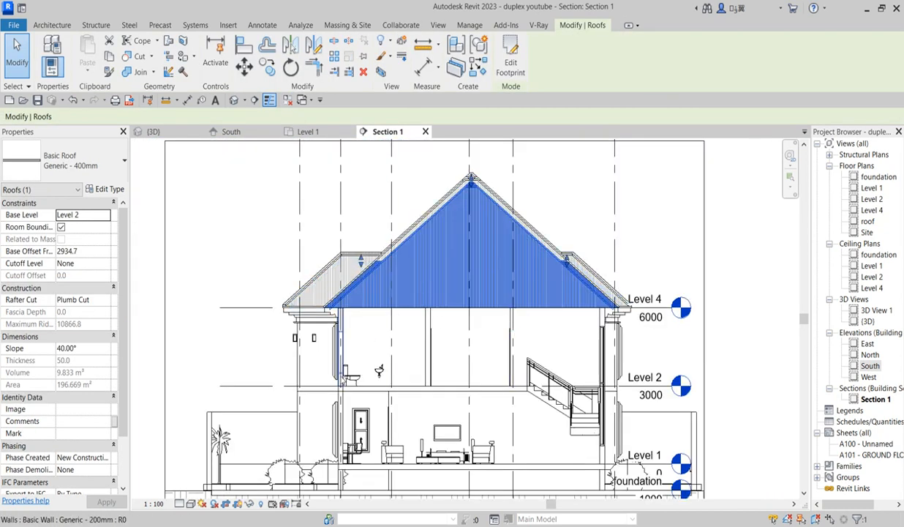
pyautogui.click(123, 163)
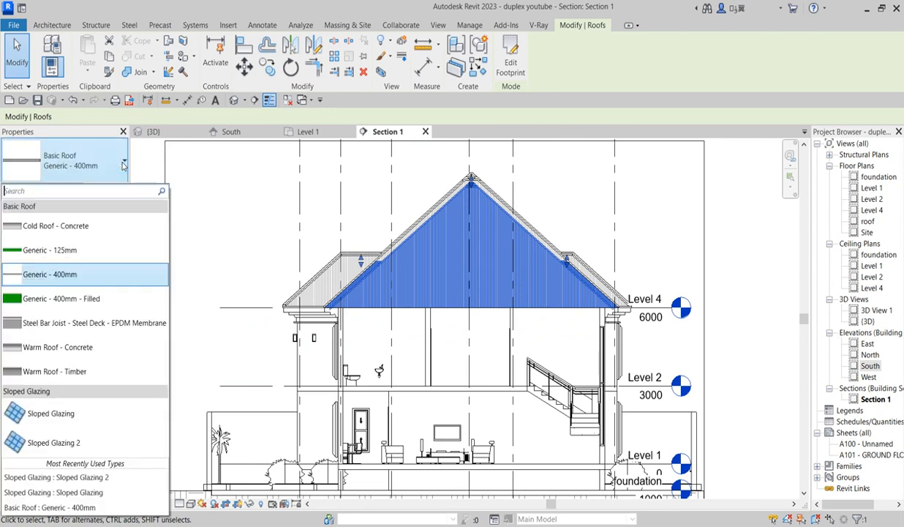
pyautogui.click(52, 417)
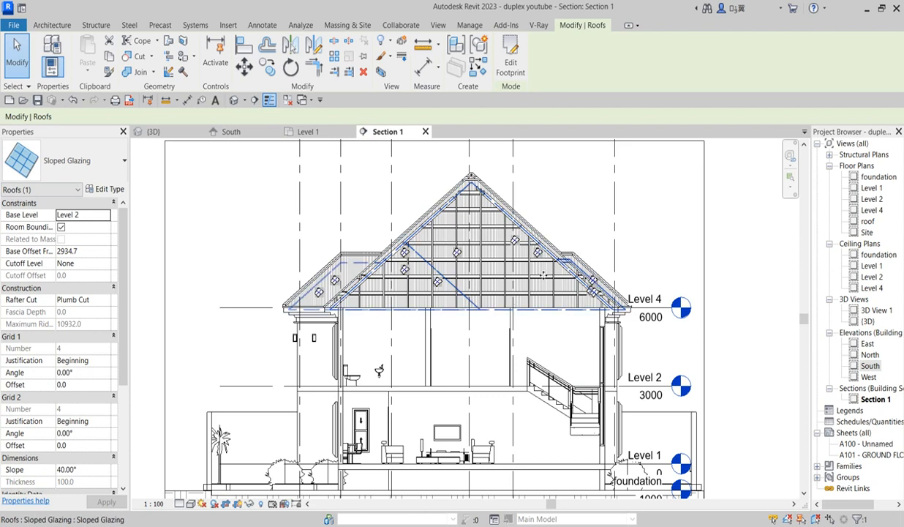
pyautogui.scroll(2, 487, 269)
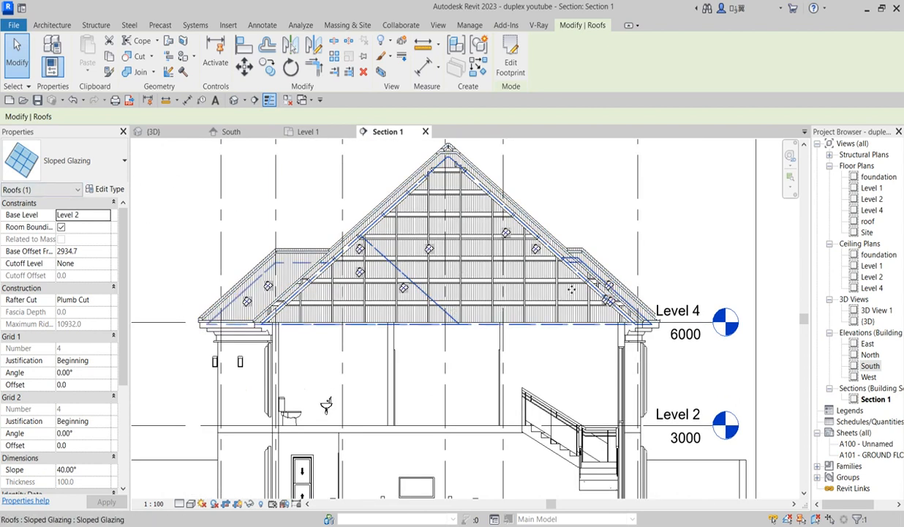
pyautogui.scroll(-2, 571, 290)
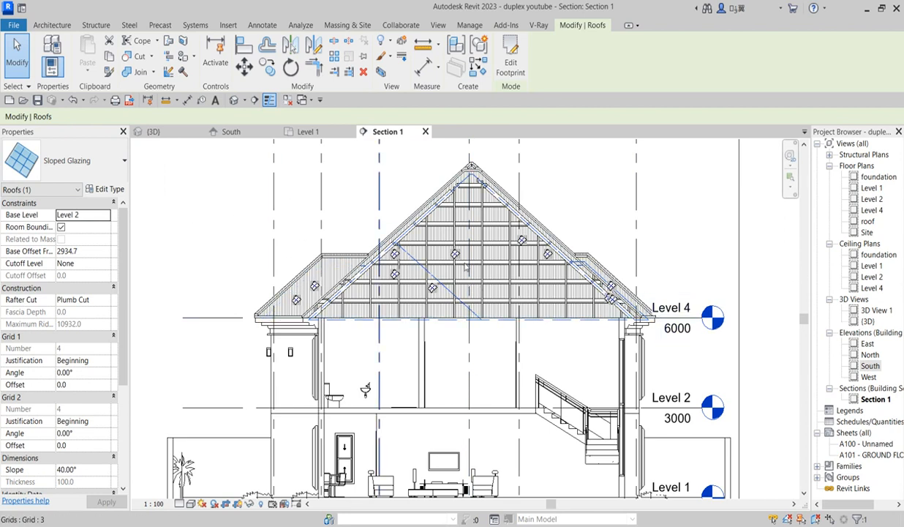
# Examine the glazing framework beneath the outer roof in the {3D} view, and return to Section 1
pyautogui.doubleClick(868, 321)
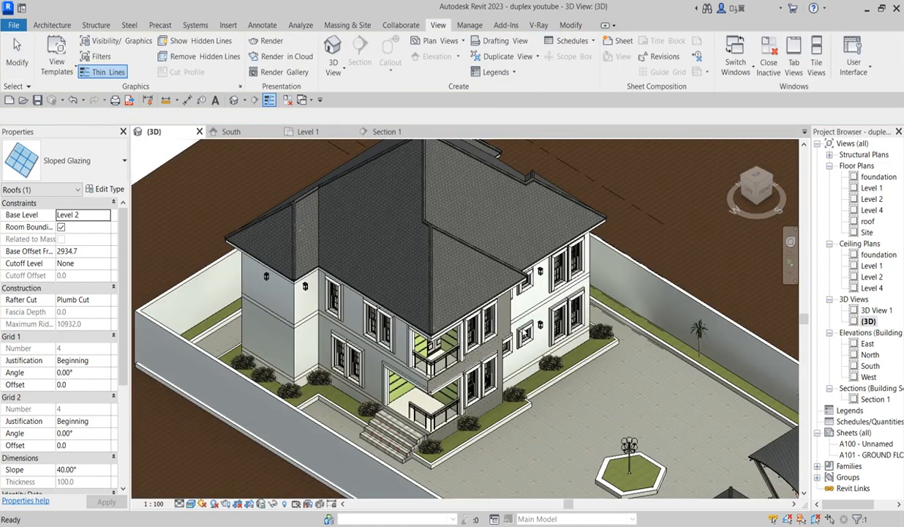
pyautogui.click(499, 297)
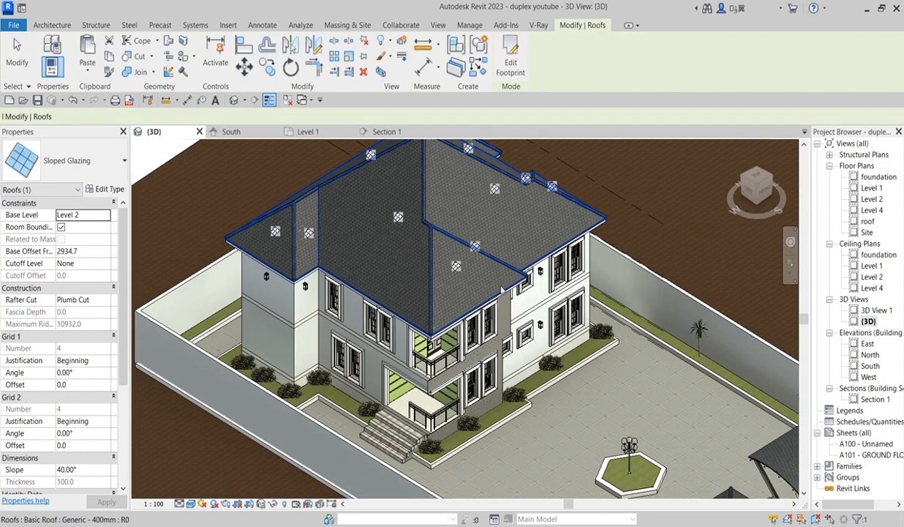
pyautogui.scroll(3, 489, 310)
pyautogui.click(485, 300)
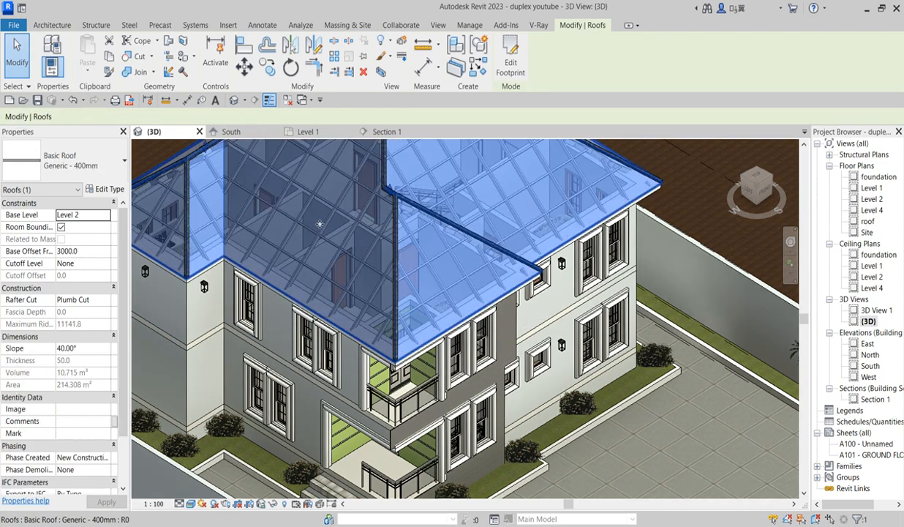
pyautogui.scroll(-3, 451, 320)
pyautogui.scroll(3, 375, 303)
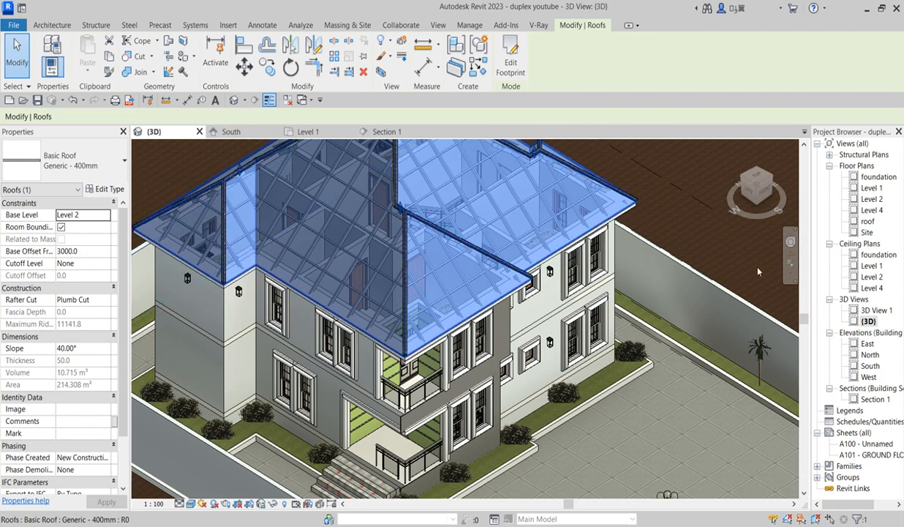
pyautogui.doubleClick(873, 399)
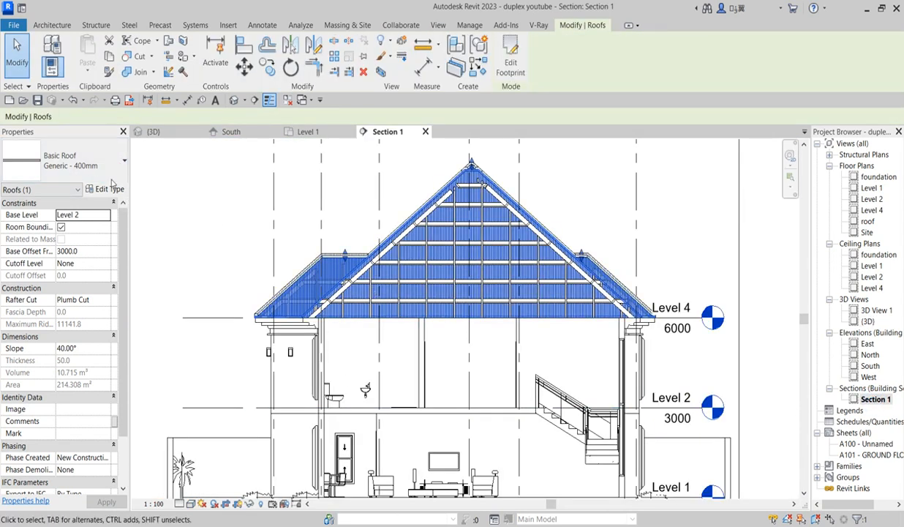
pyautogui.click(109, 189)
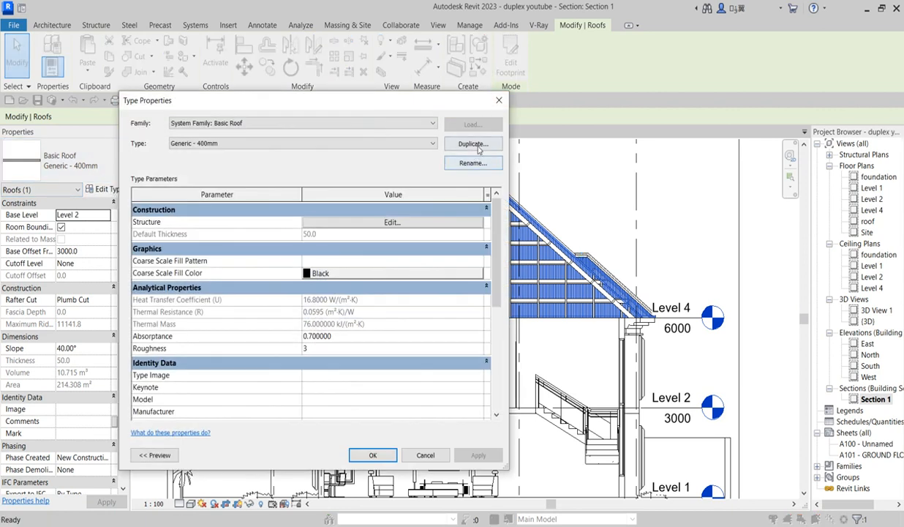
pyautogui.click(498, 102)
pyautogui.click(624, 216)
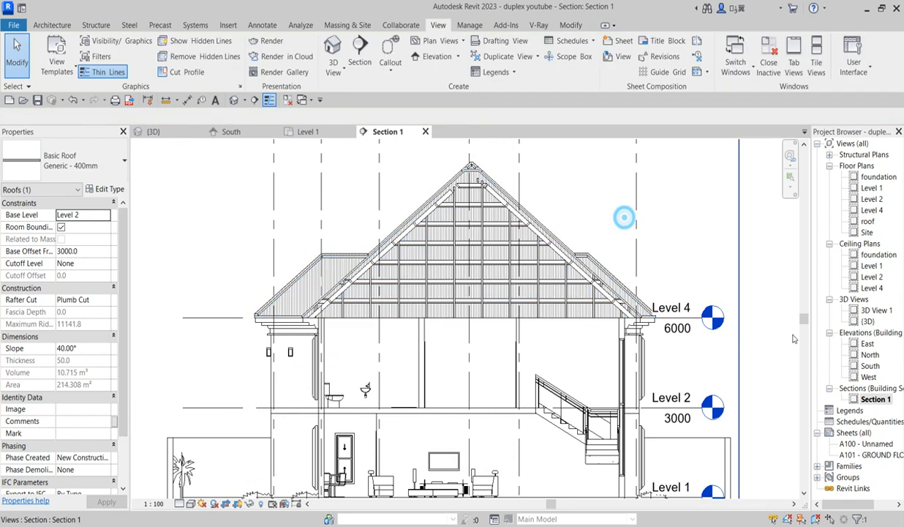
pyautogui.click(623, 311)
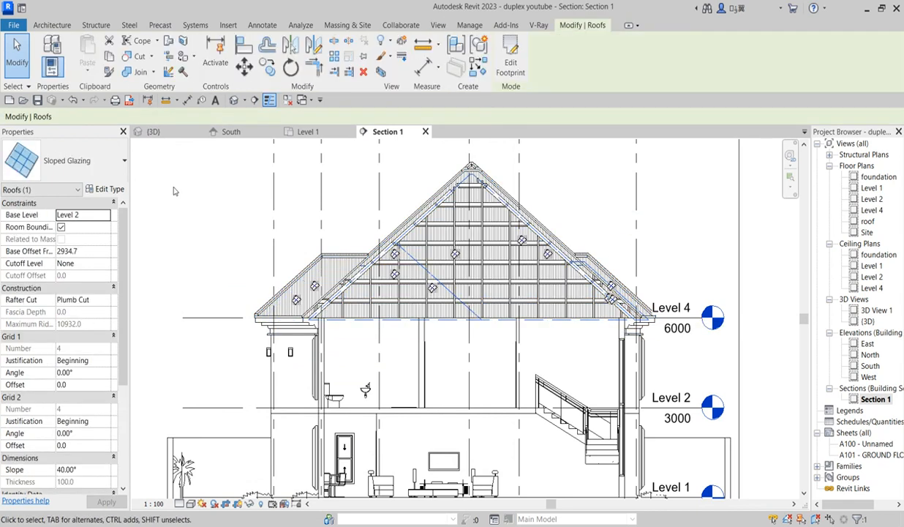
pyautogui.click(111, 158)
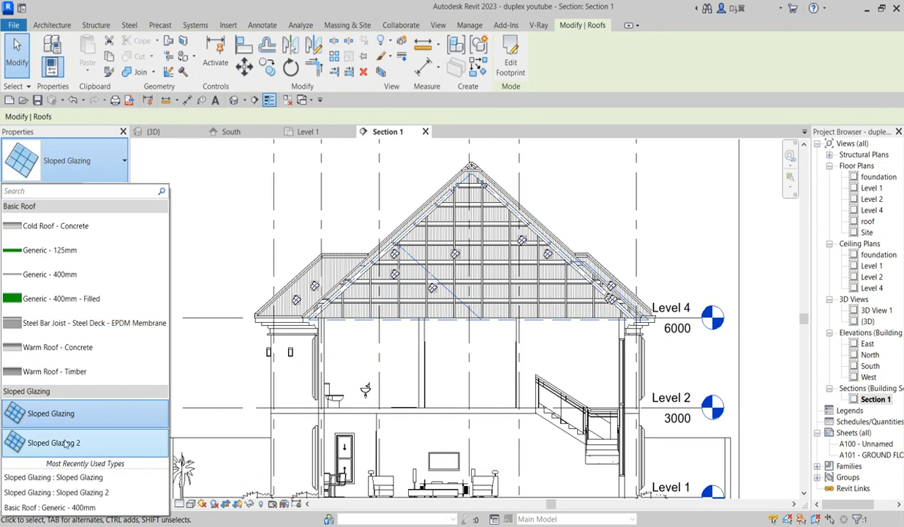
pyautogui.click(210, 198)
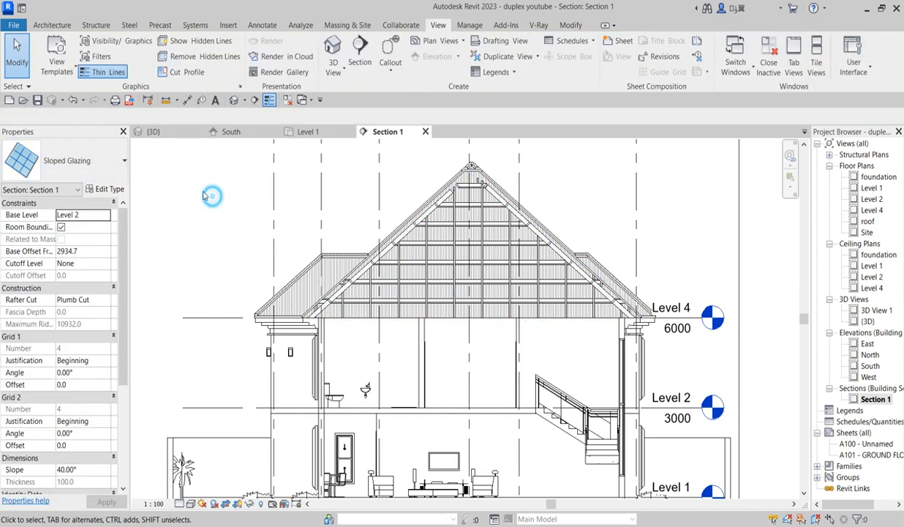
# Duplicate the inner roof's Sloped Glazing type as Sloped Glazing 3
pyautogui.click(440, 298)
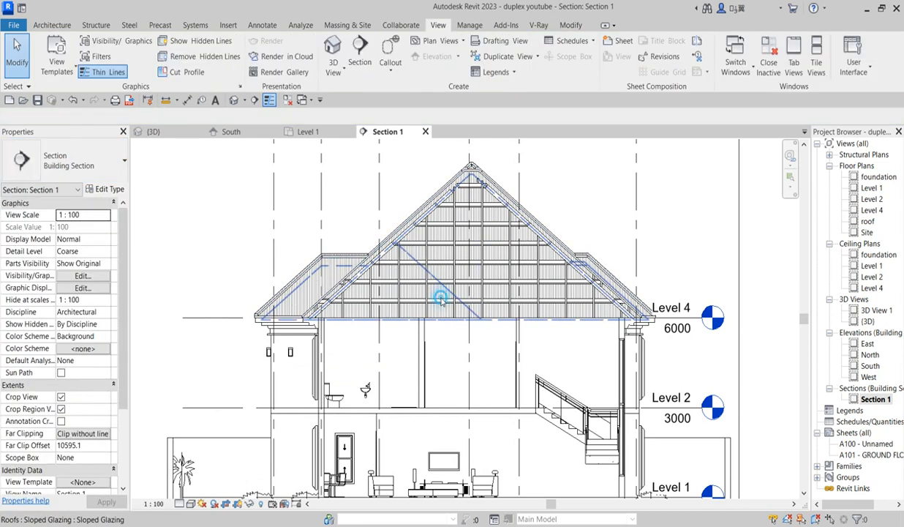
pyautogui.click(110, 190)
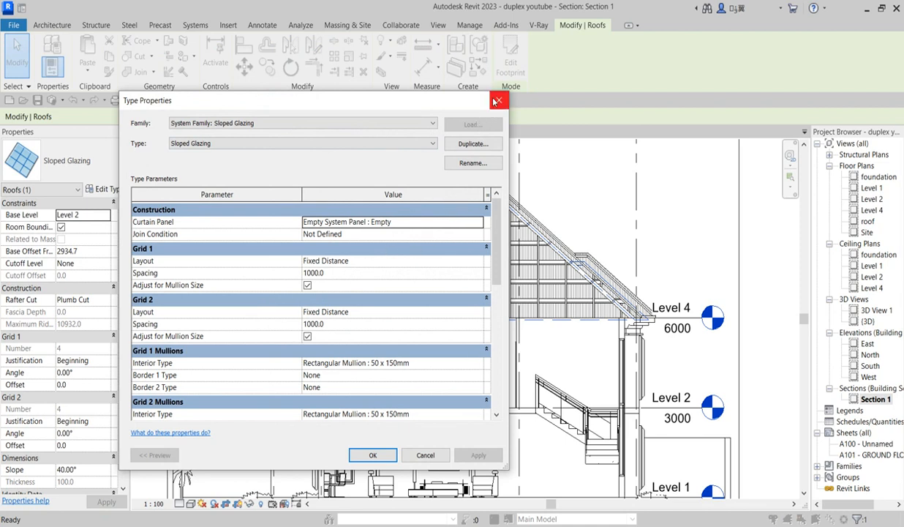
pyautogui.click(473, 144)
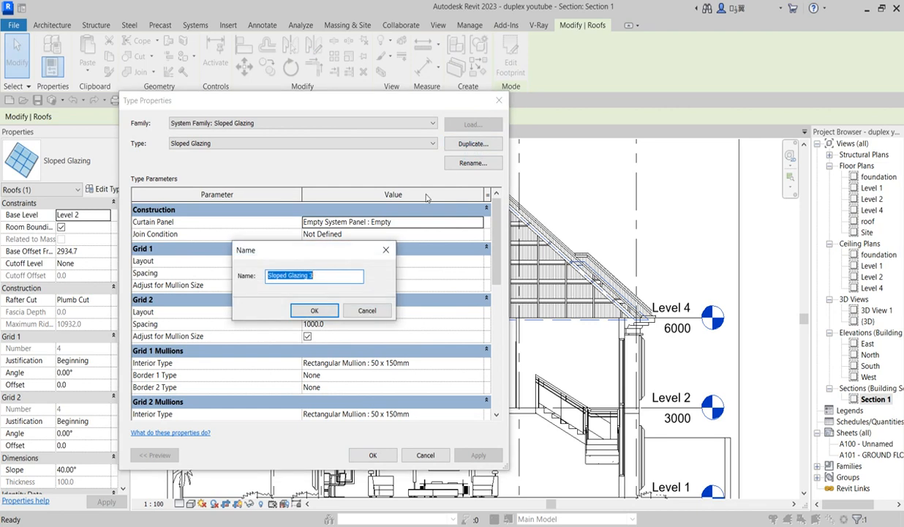
pyautogui.click(314, 311)
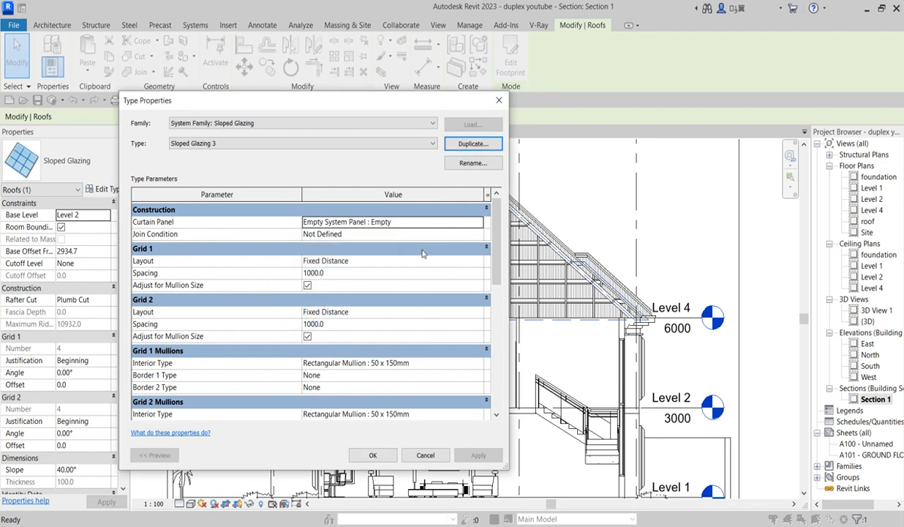
# Set the Grid 1 and Grid 2 layouts of Sloped Glazing 3 to None
pyautogui.click(478, 262)
pyautogui.click(478, 262)
pyautogui.click(322, 285)
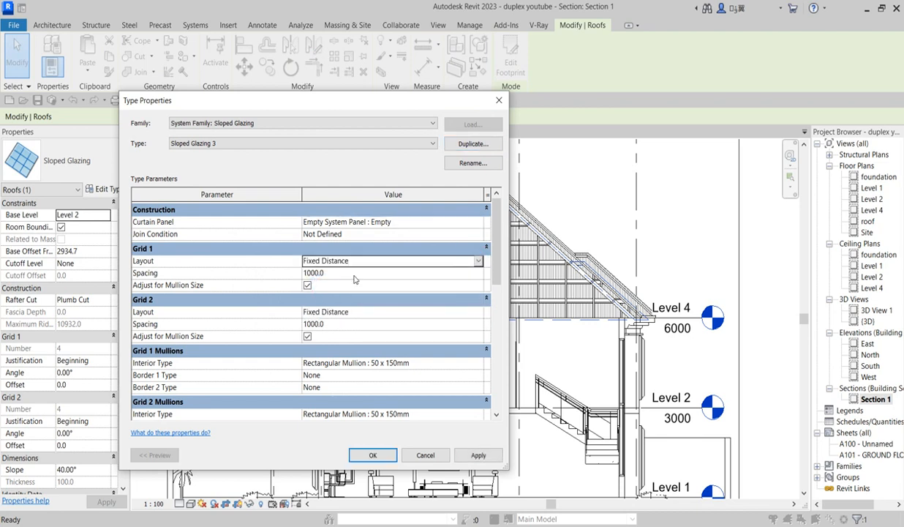
pyautogui.click(477, 261)
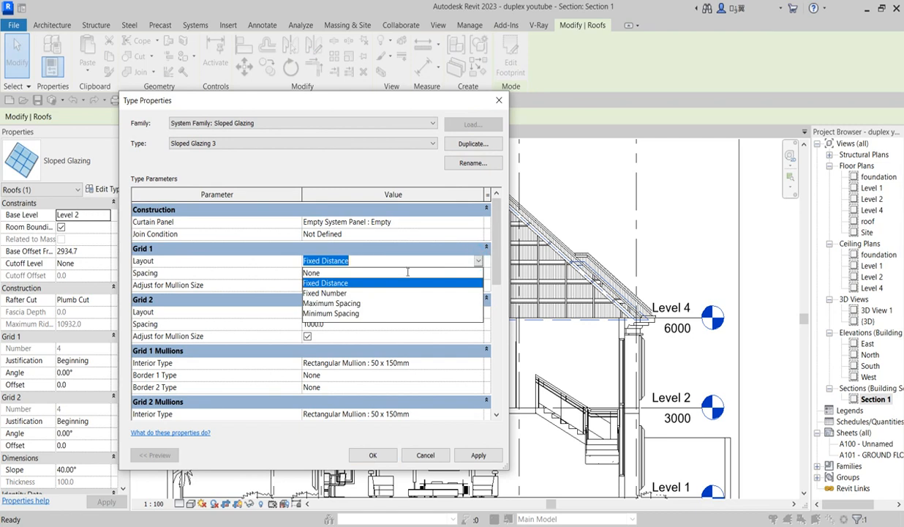
pyautogui.click(383, 273)
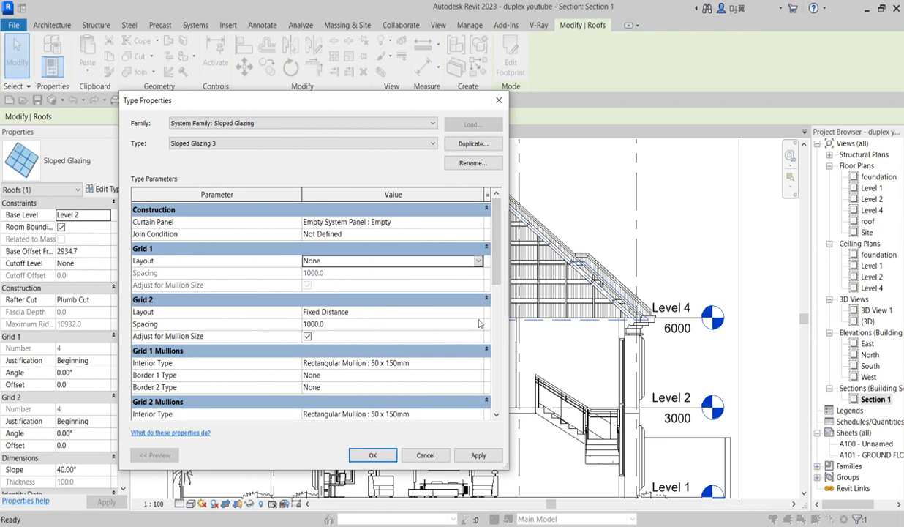
pyautogui.click(477, 313)
pyautogui.click(368, 324)
# Set the interior mullion types of Grid 1 and Grid 2 in Sloped Glazing 3 to None
pyautogui.scroll(-1, 419, 390)
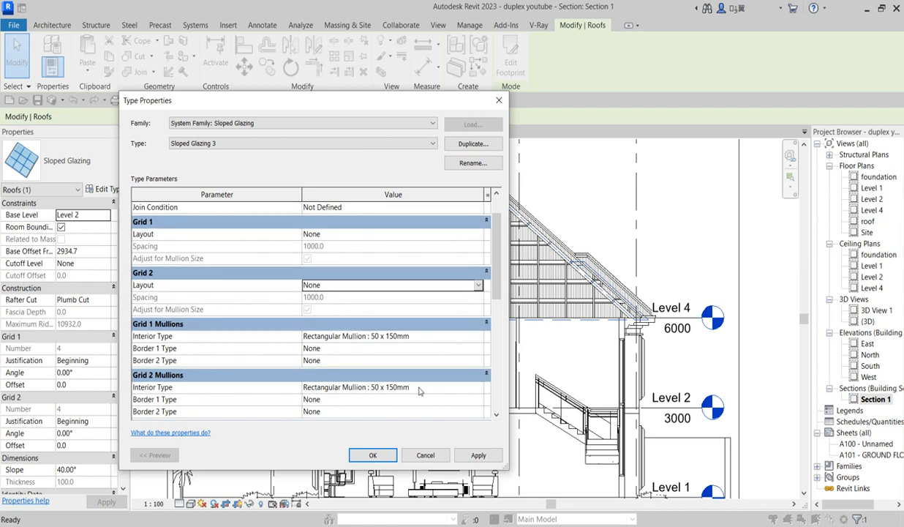
pyautogui.click(477, 336)
pyautogui.click(395, 348)
pyautogui.click(471, 388)
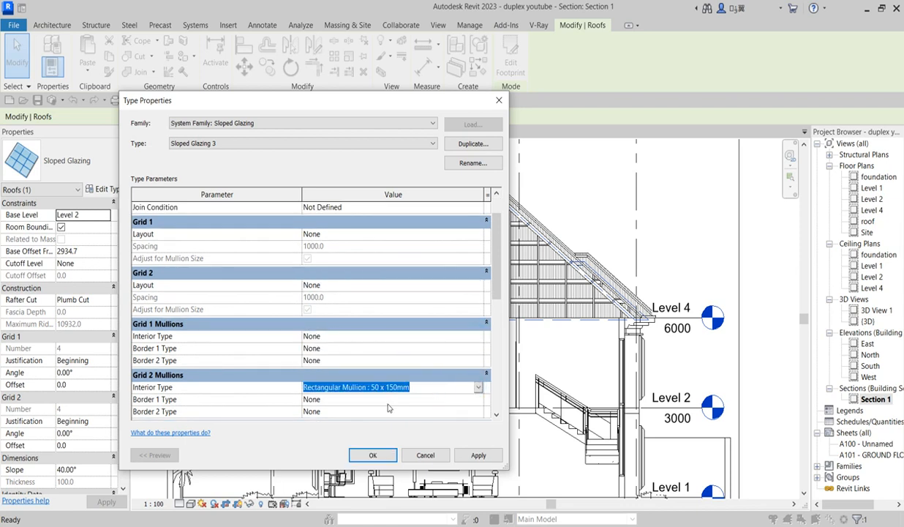
pyautogui.click(477, 387)
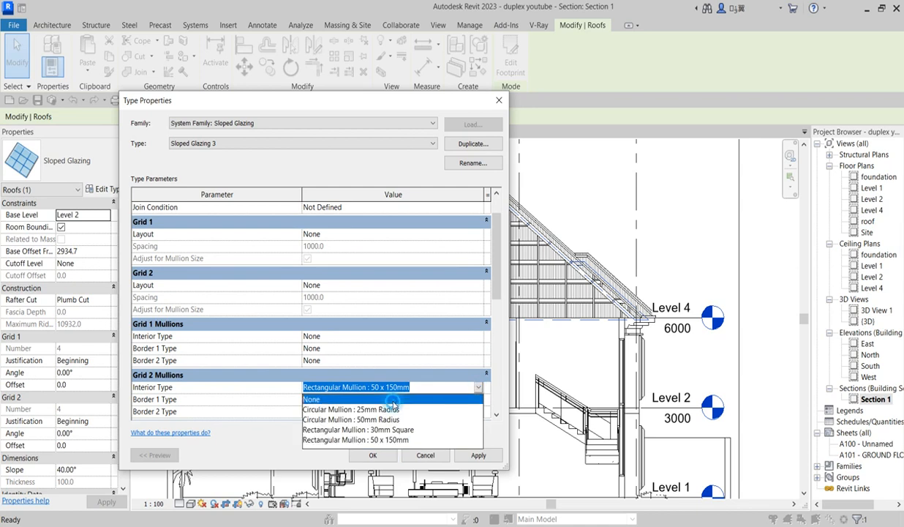
pyautogui.click(384, 399)
pyautogui.scroll(-3, 400, 436)
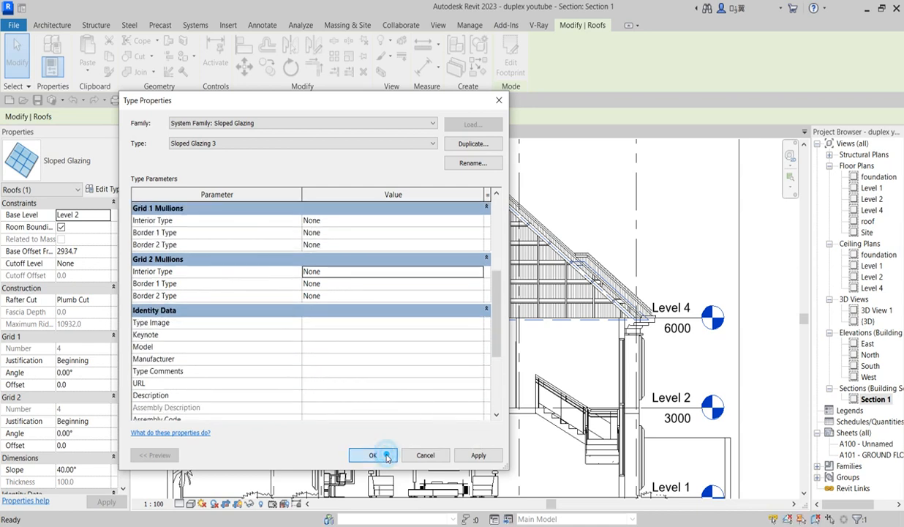
# Confirm the Sloped Glazing 3 settings while keeping the existing gridlines, and switch the selected inner roof to Sloped Glazing 2
pyautogui.click(372, 455)
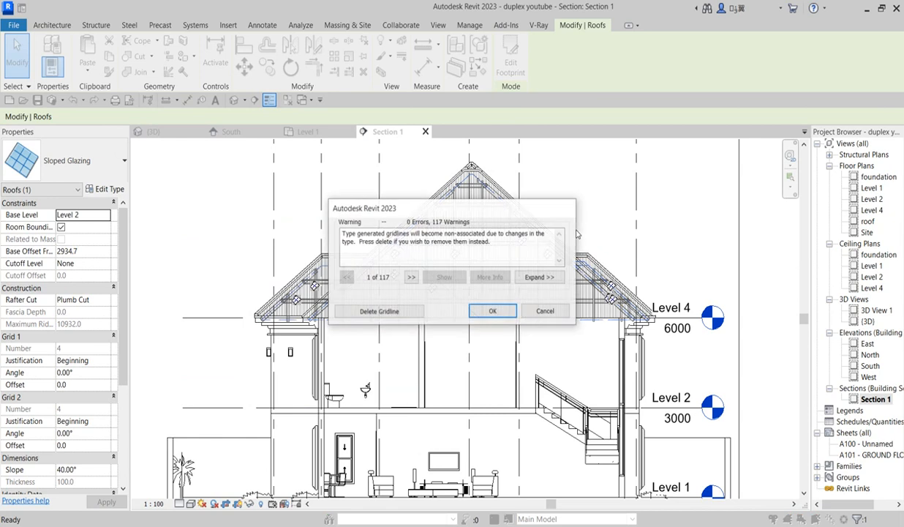
pyautogui.click(494, 311)
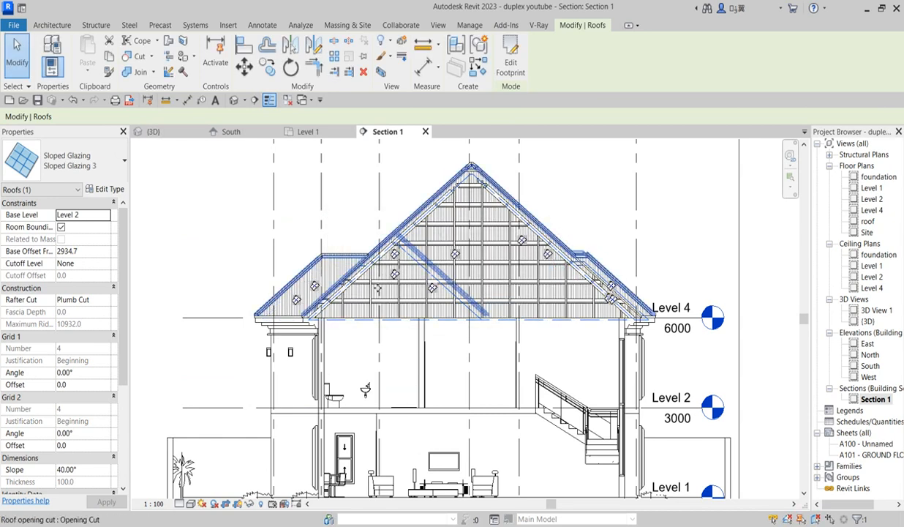
pyautogui.click(124, 169)
pyautogui.click(64, 398)
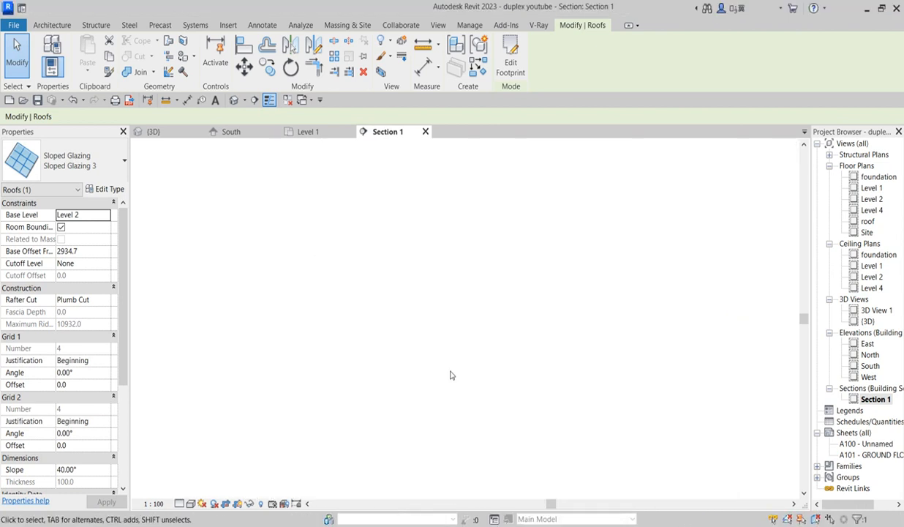
pyautogui.click(574, 191)
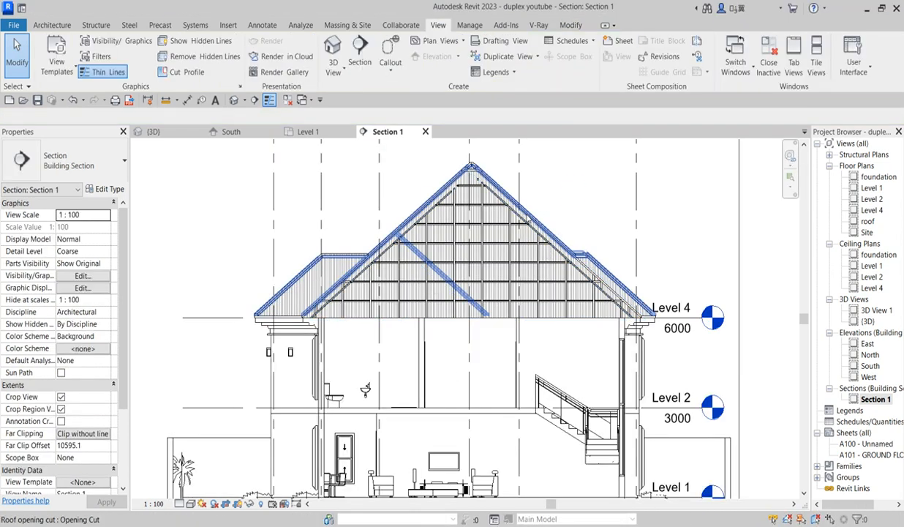
# Open the type properties of the inner roof in Section 1 and set its curtain panel to System Panel : Glazed
pyautogui.scroll(2, 526, 214)
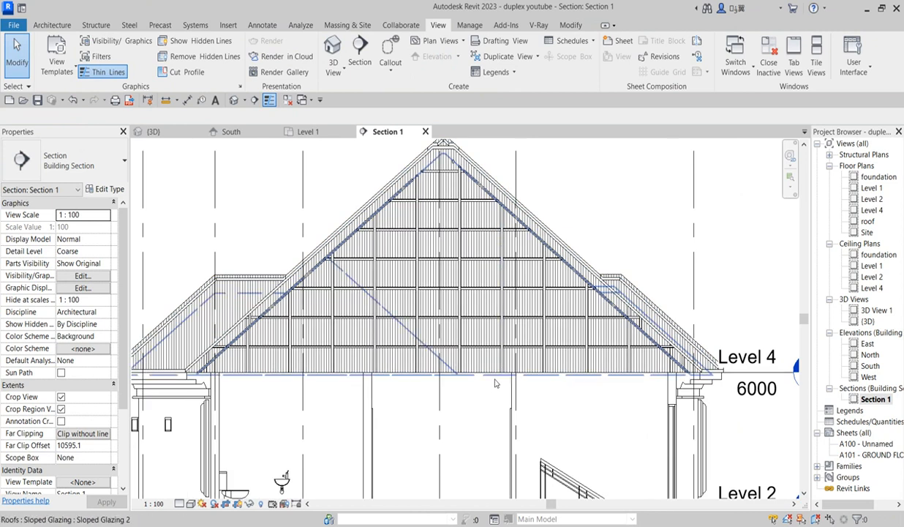
pyautogui.click(494, 381)
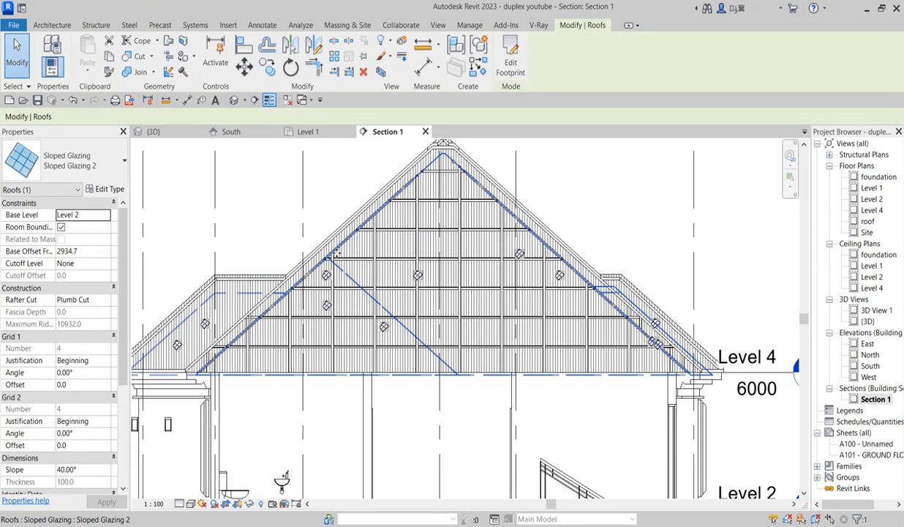
pyautogui.click(106, 189)
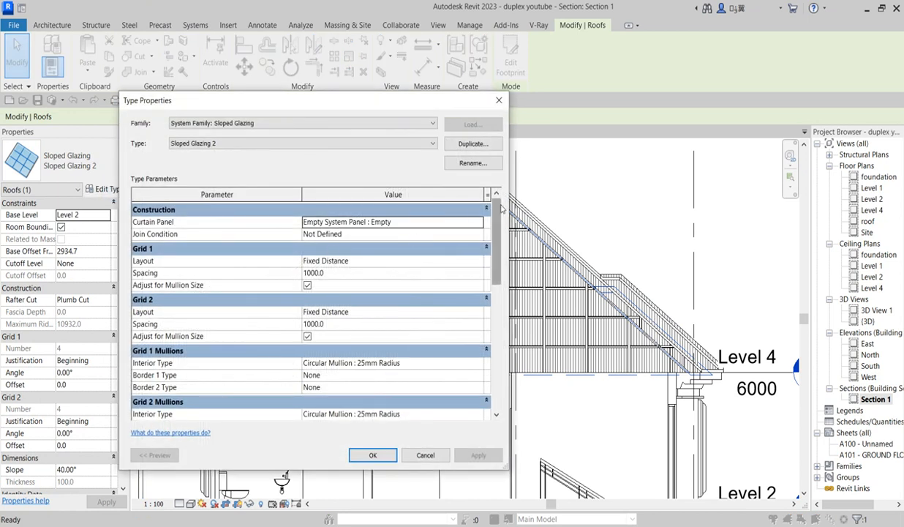
pyautogui.click(470, 222)
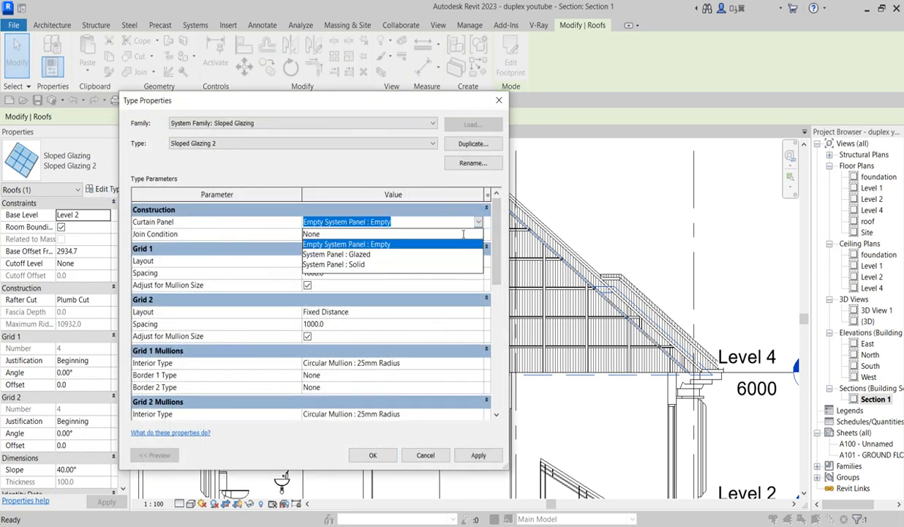
pyautogui.click(359, 255)
pyautogui.click(478, 455)
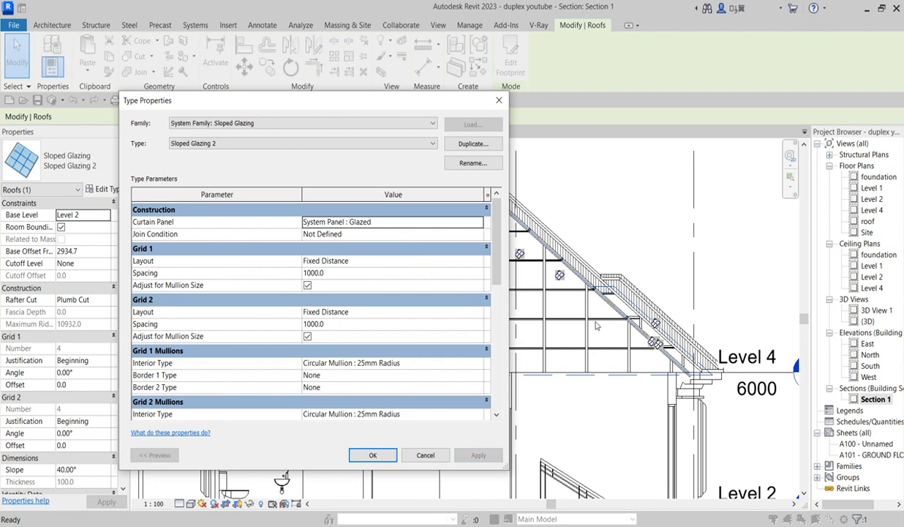
# Set the Grid 1 and Grid 2 layouts of Sloped Glazing 2 to None
pyautogui.click(472, 260)
pyautogui.click(357, 273)
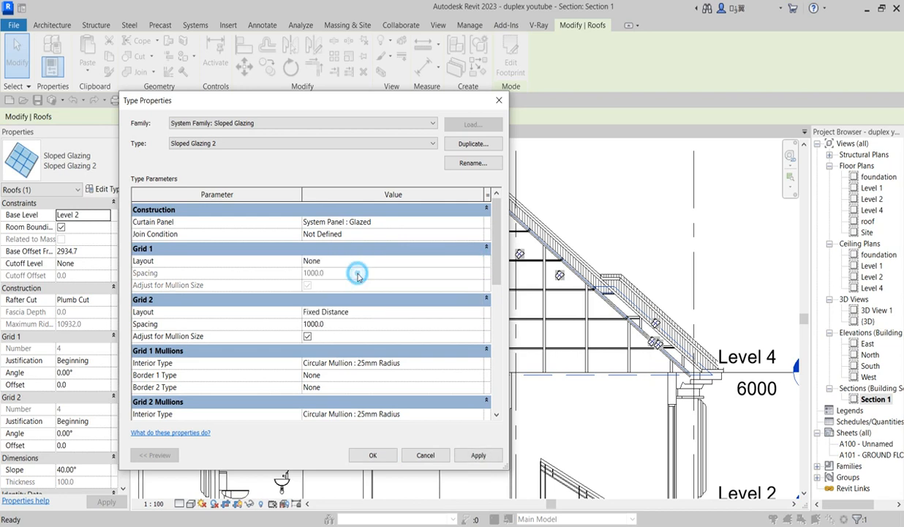
pyautogui.click(461, 310)
pyautogui.click(478, 312)
pyautogui.click(381, 324)
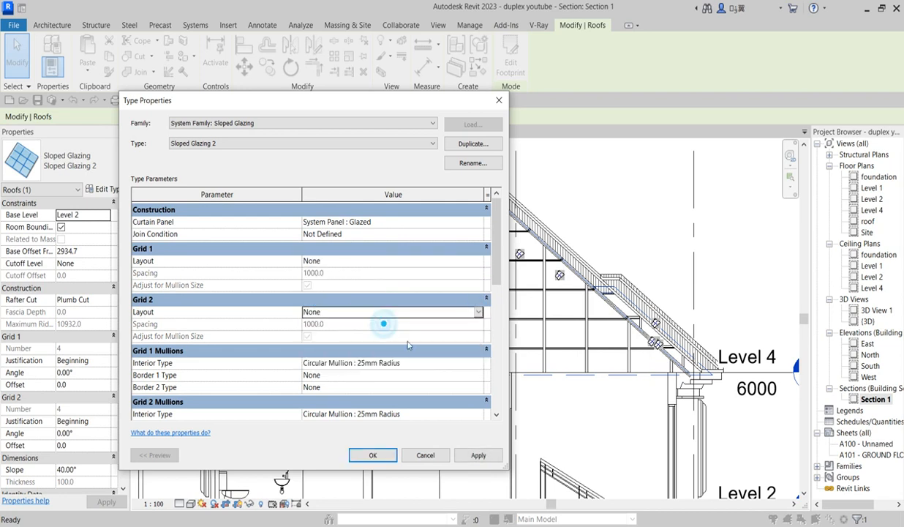
# Set the Grid 1 and Grid 2 interior mullion types of Sloped Glazing 2 to None, and apply with the gridline deletion option
pyautogui.scroll(-2, 422, 360)
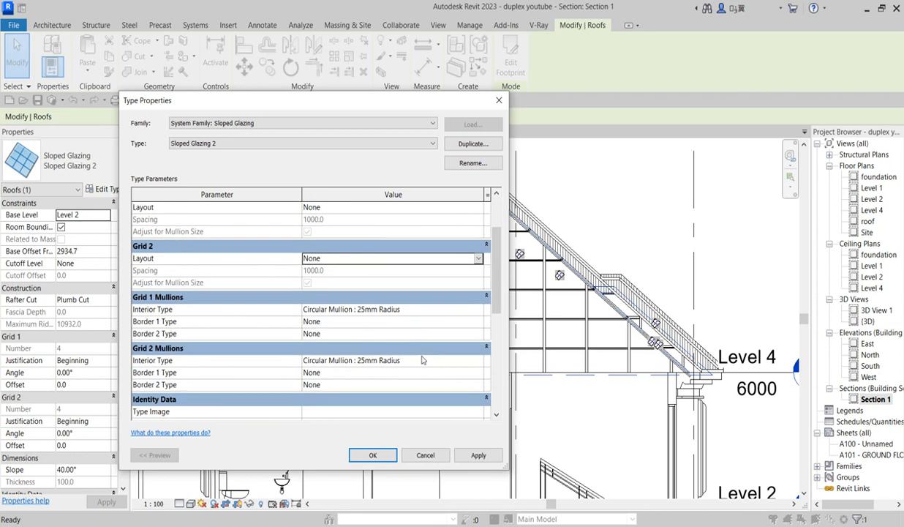
pyautogui.click(468, 359)
pyautogui.click(418, 372)
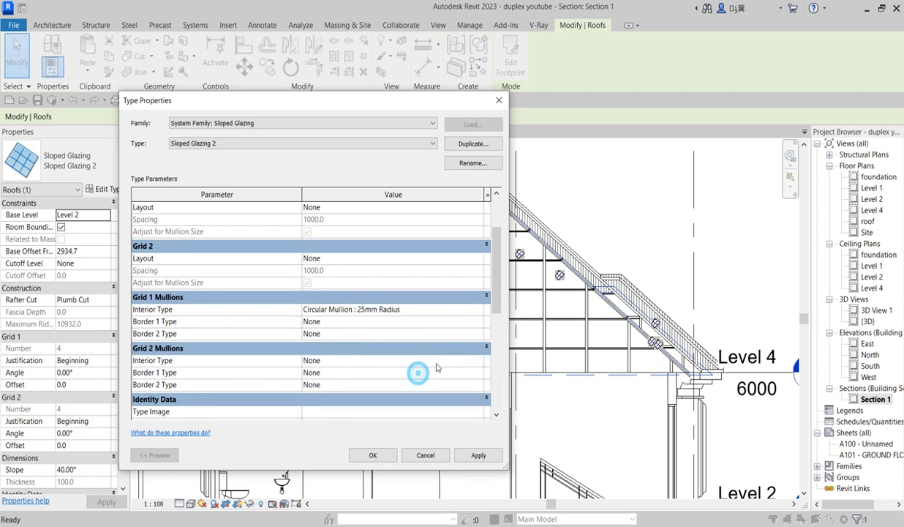
pyautogui.click(461, 308)
pyautogui.click(478, 298)
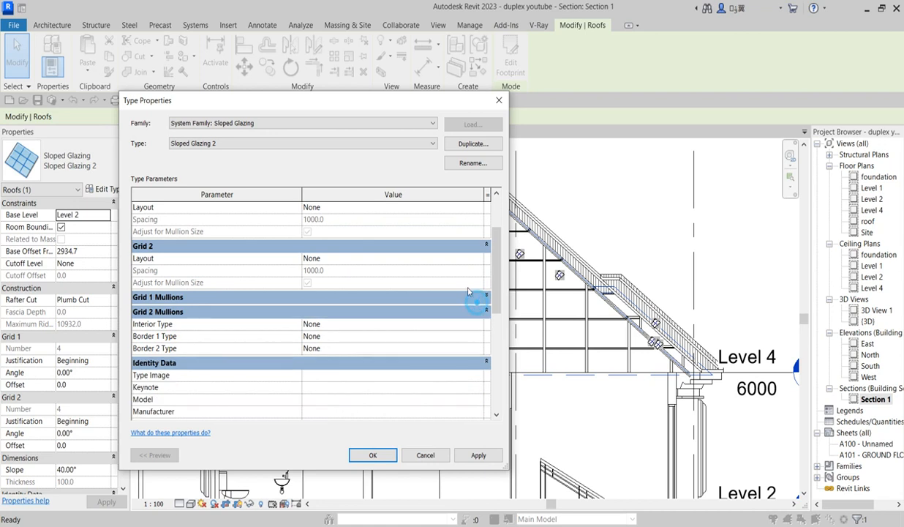
pyautogui.click(485, 296)
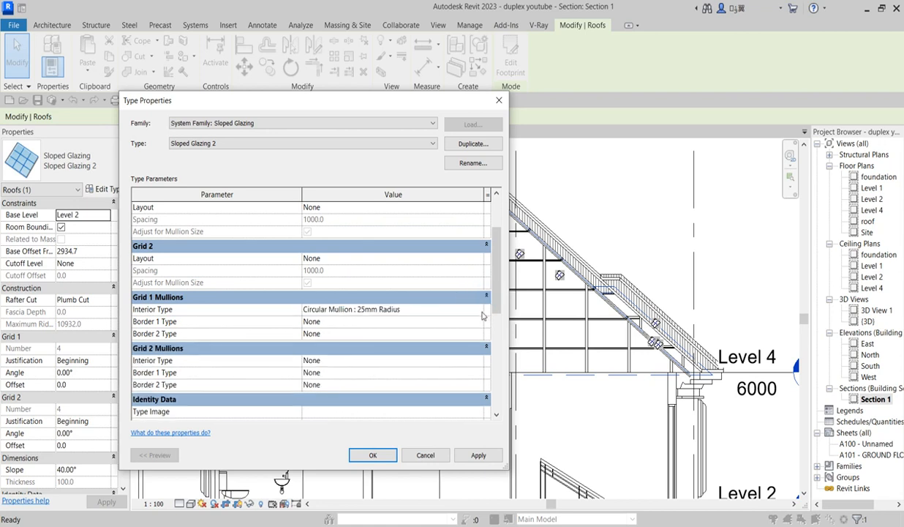
pyautogui.click(478, 309)
pyautogui.click(442, 321)
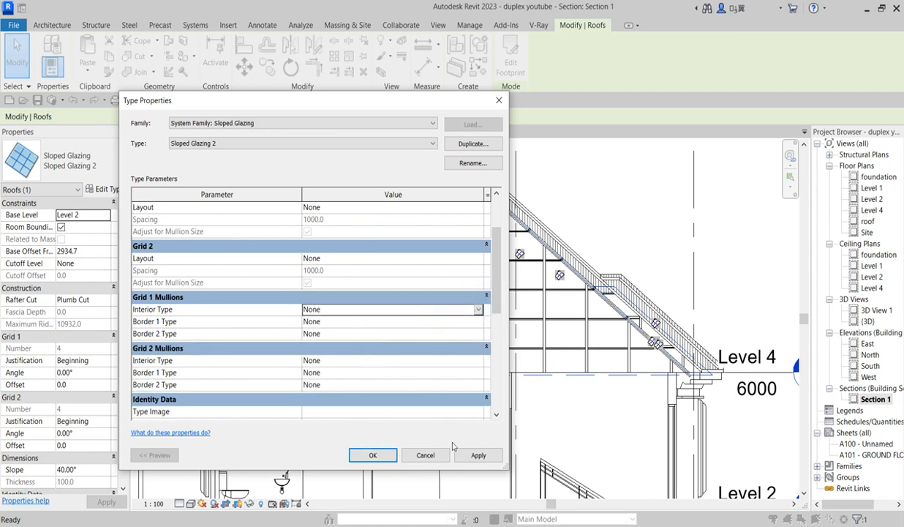
pyautogui.click(479, 455)
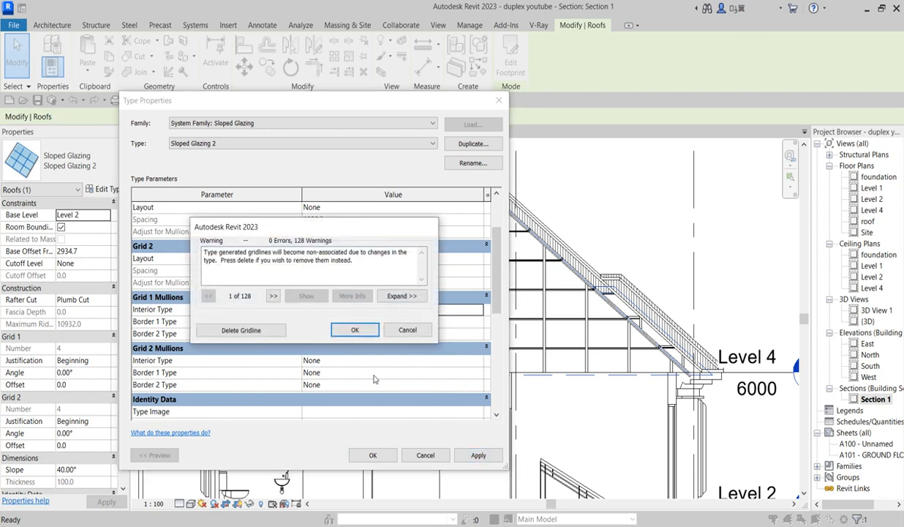
pyautogui.click(265, 331)
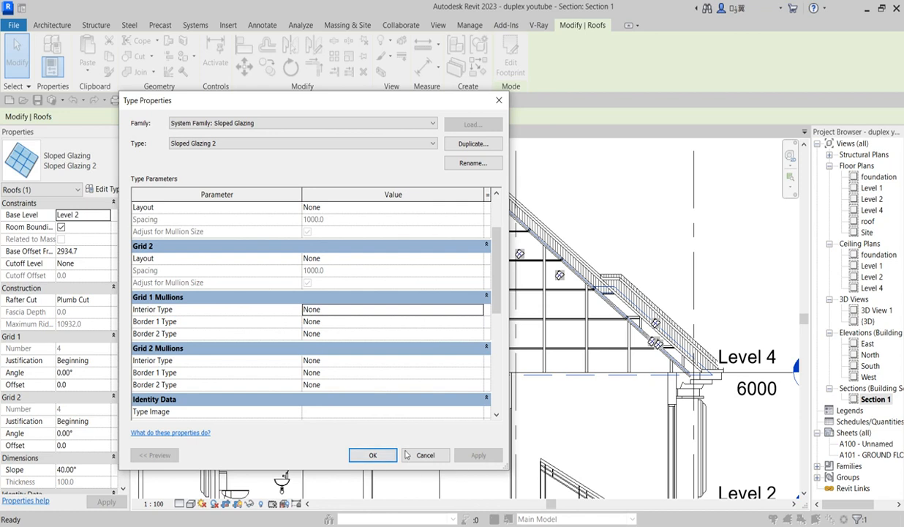
# Set the curtain panel of Sloped Glazing 2 to None with a Not Defined join condition, and confirm the type properties
pyautogui.scroll(-6, 428, 338)
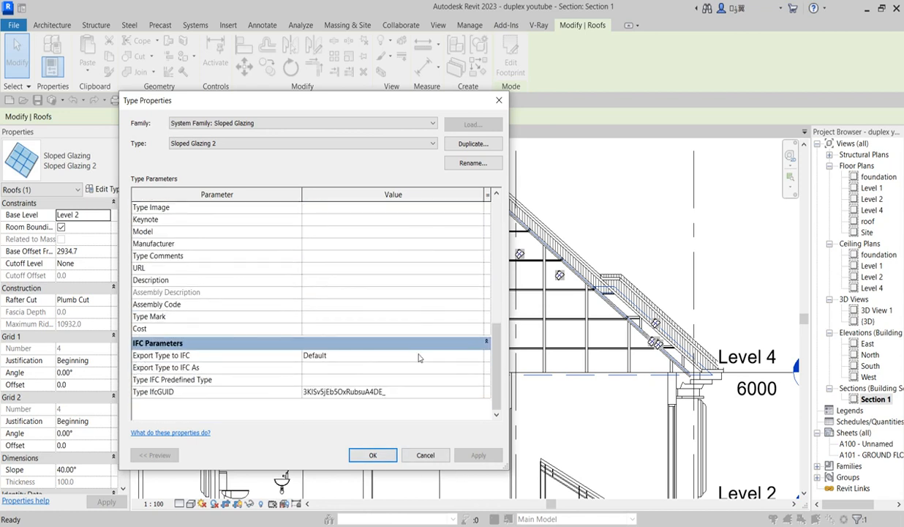
pyautogui.scroll(6, 417, 360)
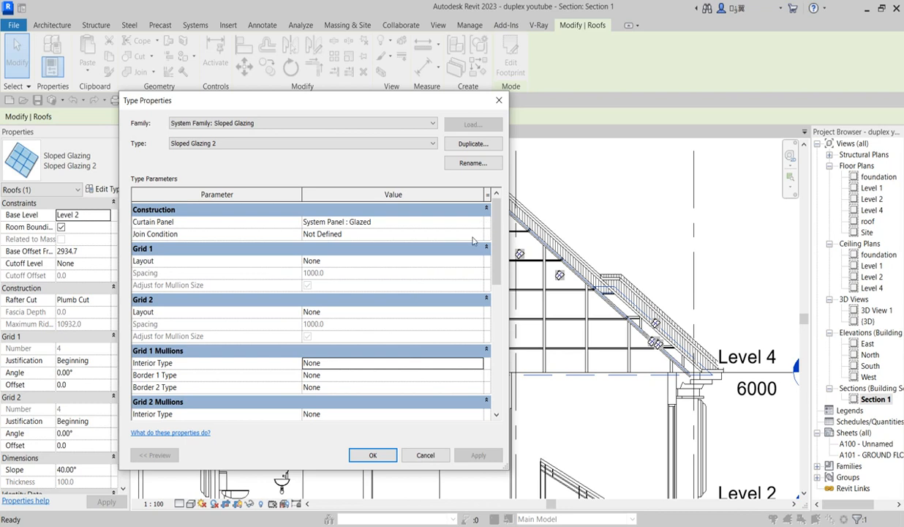
pyautogui.click(478, 234)
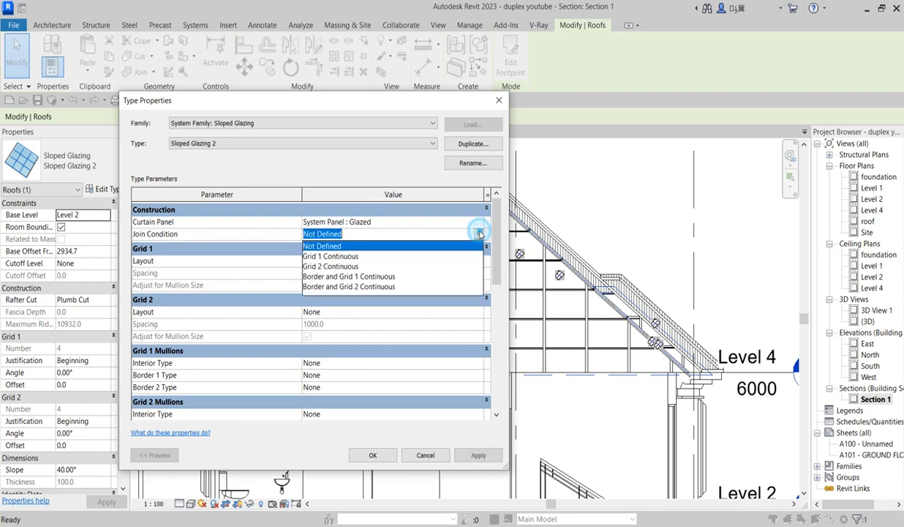
pyautogui.click(410, 246)
pyautogui.click(476, 223)
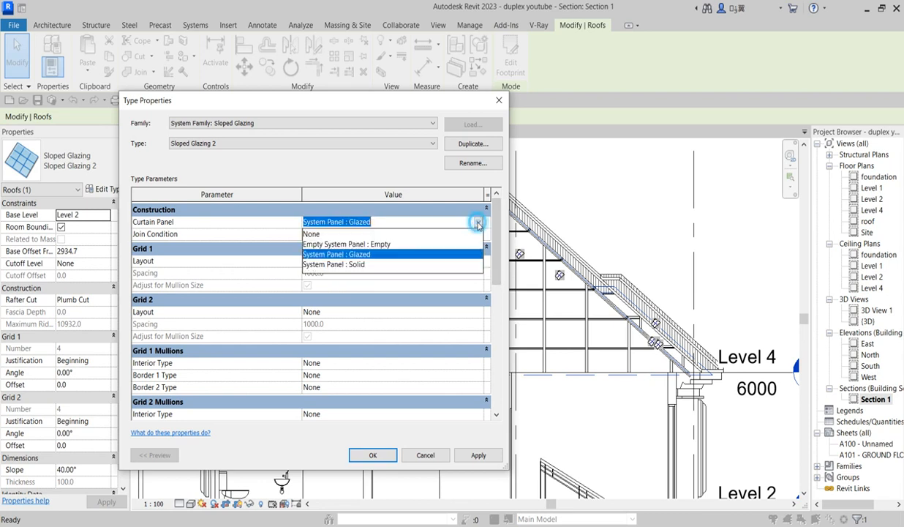
pyautogui.click(399, 232)
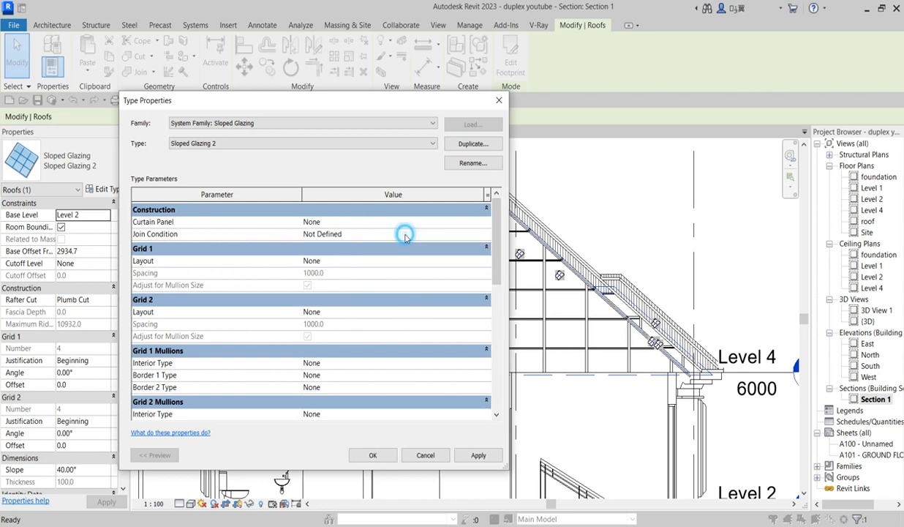
pyautogui.click(485, 458)
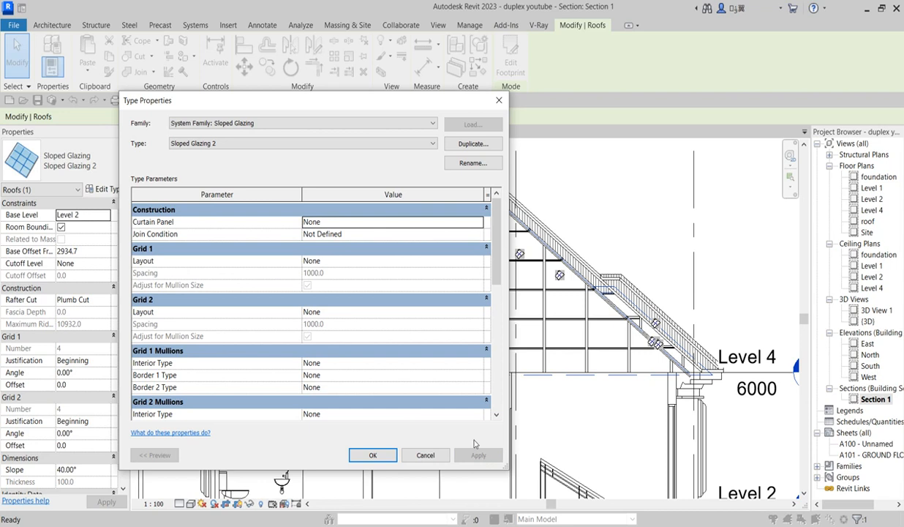
pyautogui.click(373, 455)
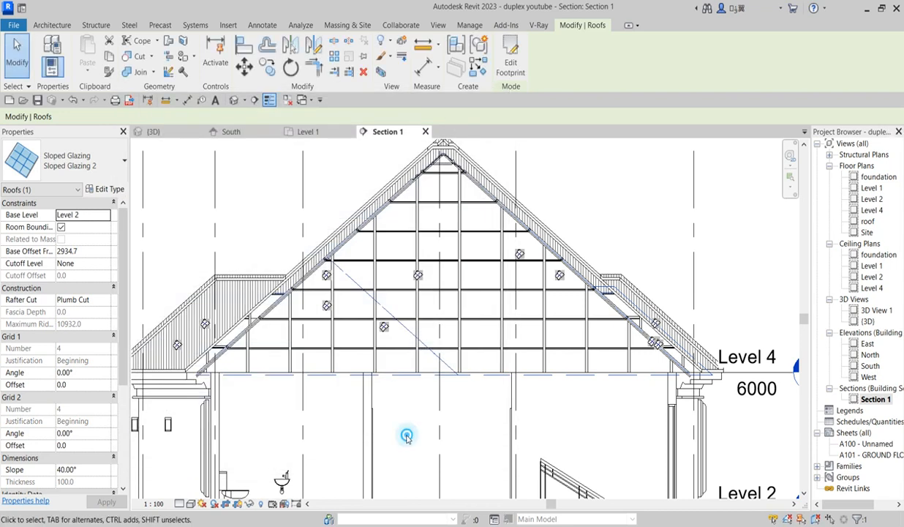
# Examine the roof framing in Section 1 and select the Sloped Glazing 2 roof along the Level 4 line
pyautogui.press('Escape')
pyautogui.scroll(-4, 389, 373)
pyautogui.scroll(5, 495, 343)
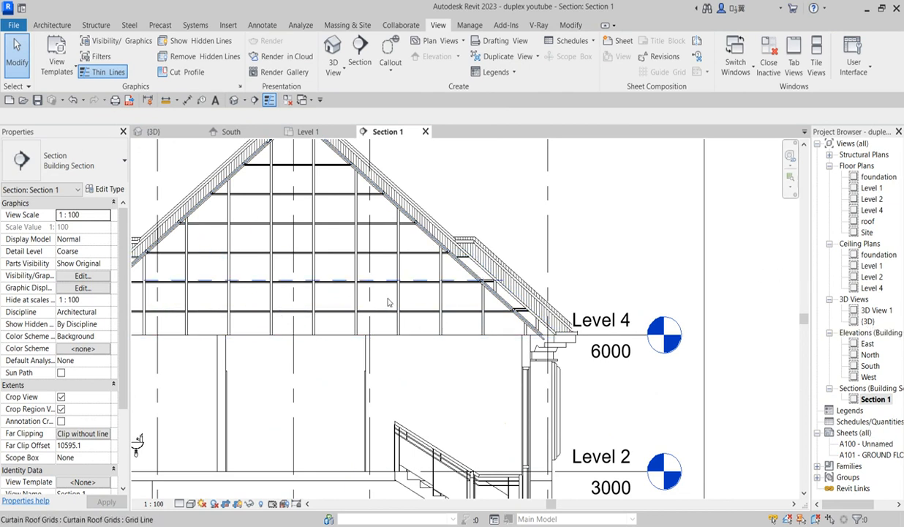
pyautogui.click(414, 338)
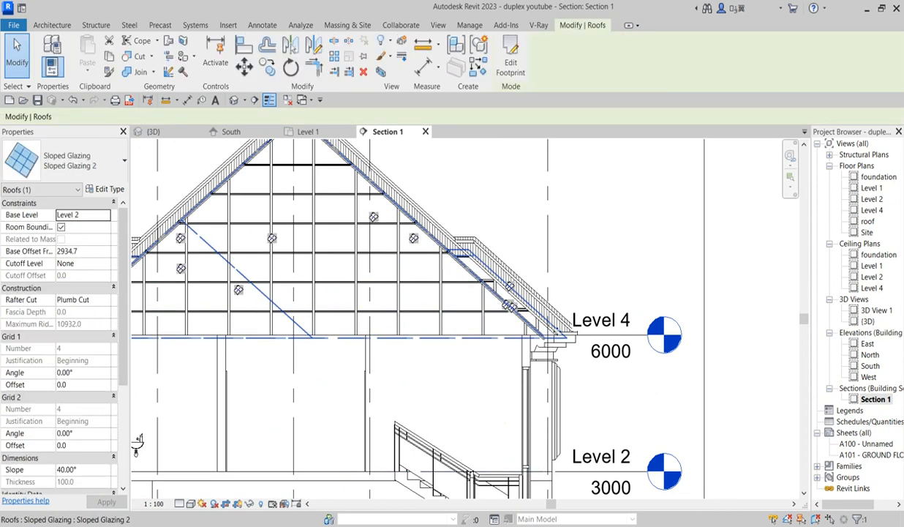
pyautogui.scroll(-1, 541, 295)
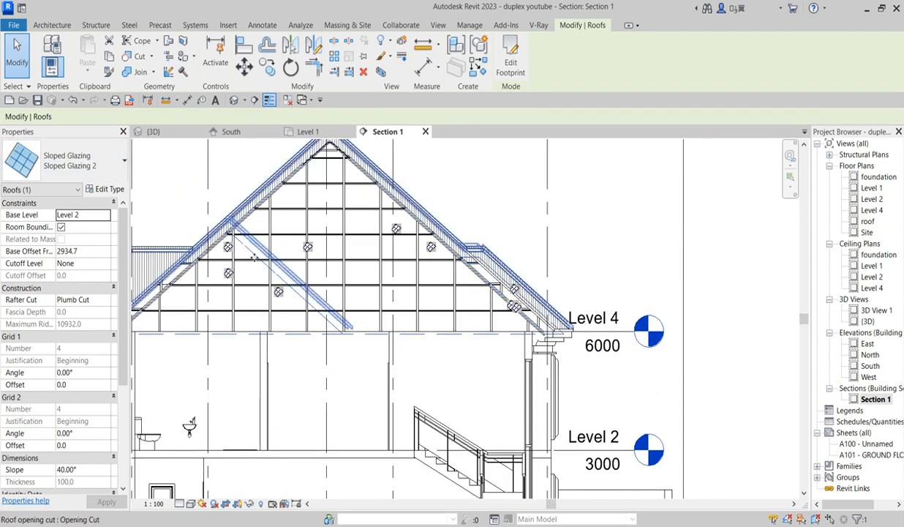
# Select the outer roof in the {3D} view to inspect the mullion framework beneath it, and check the roof's exterior unselected
pyautogui.doubleClick(867, 321)
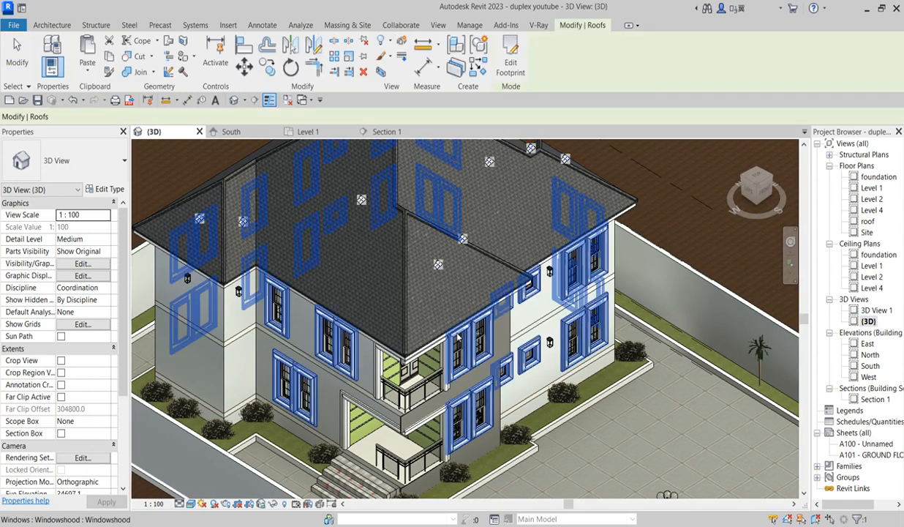
pyautogui.click(448, 329)
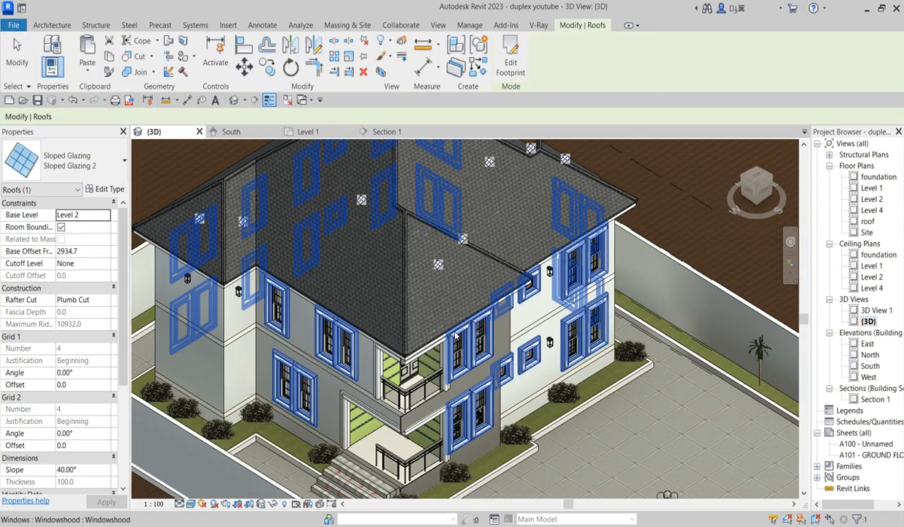
pyautogui.click(435, 316)
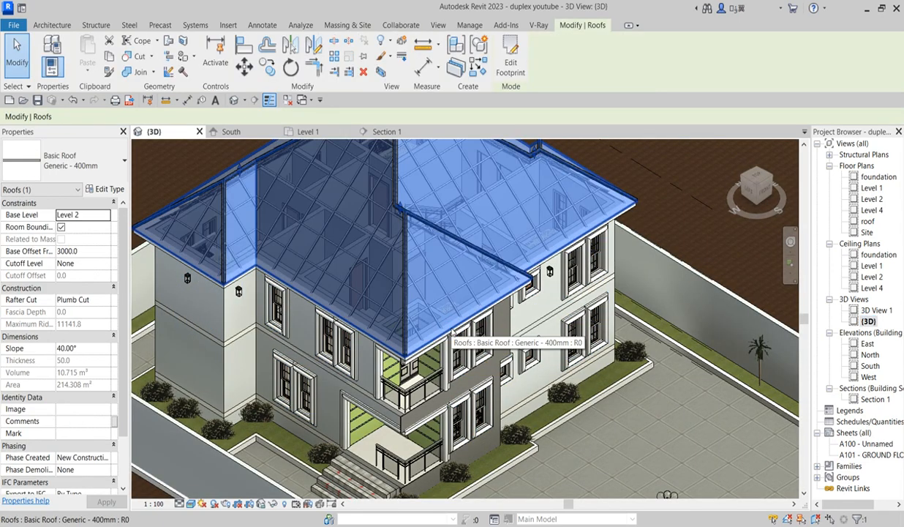
pyautogui.scroll(4, 363, 257)
pyautogui.scroll(6, 366, 255)
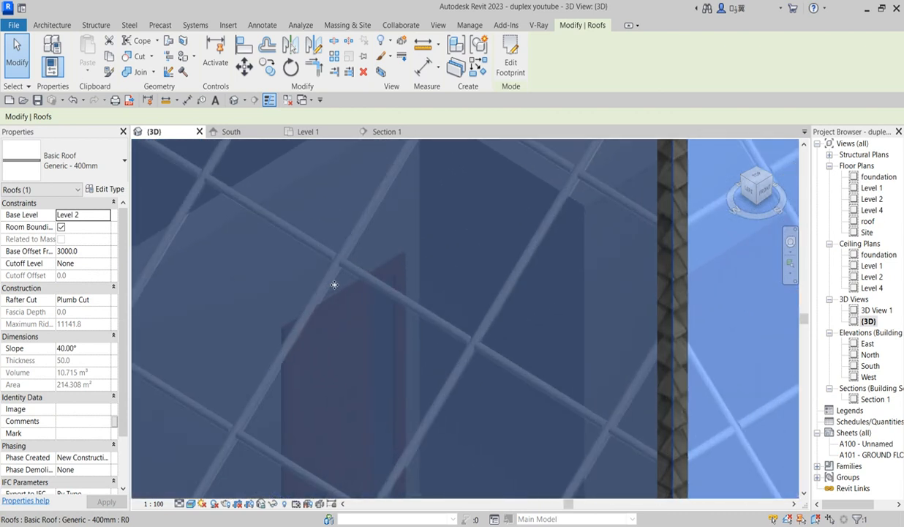
pyautogui.scroll(-6, 359, 279)
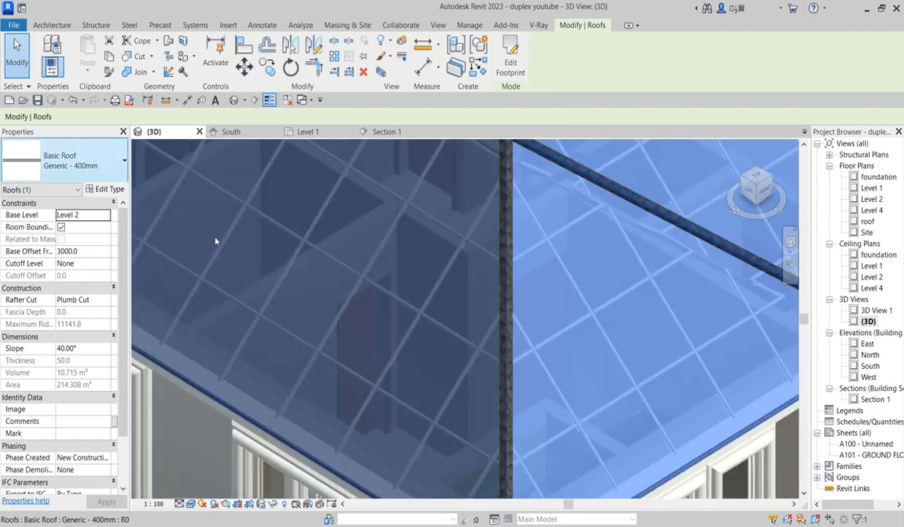
pyautogui.scroll(-5, 654, 354)
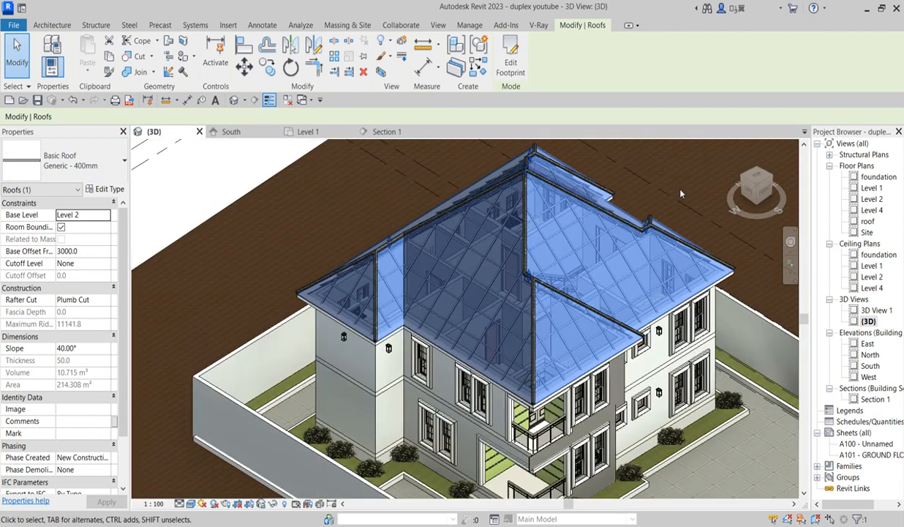
pyautogui.click(660, 180)
pyautogui.scroll(2, 416, 362)
pyautogui.scroll(3, 528, 370)
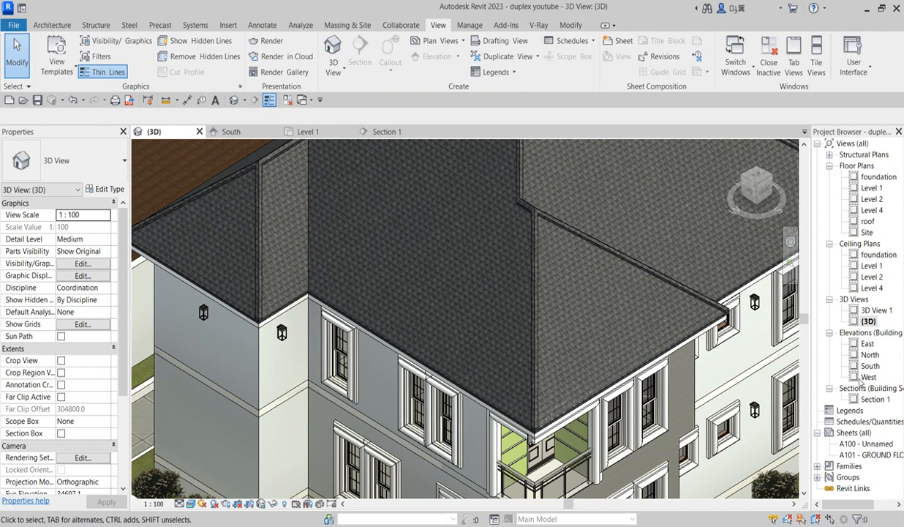
# In Section 1, set the Grid 1 and Grid 2 layouts of the Sloped Glazing 2 roof type to Fixed Distance with 1000 spacing
pyautogui.doubleClick(874, 400)
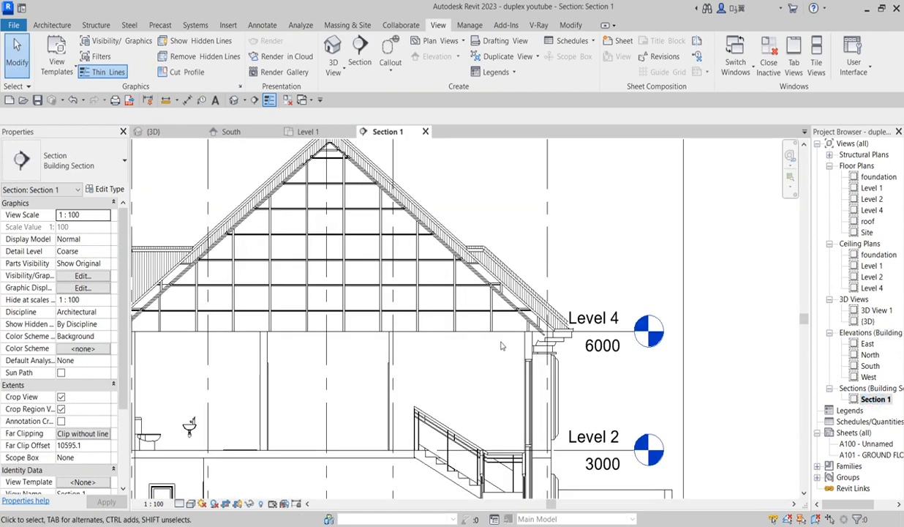
pyautogui.click(478, 331)
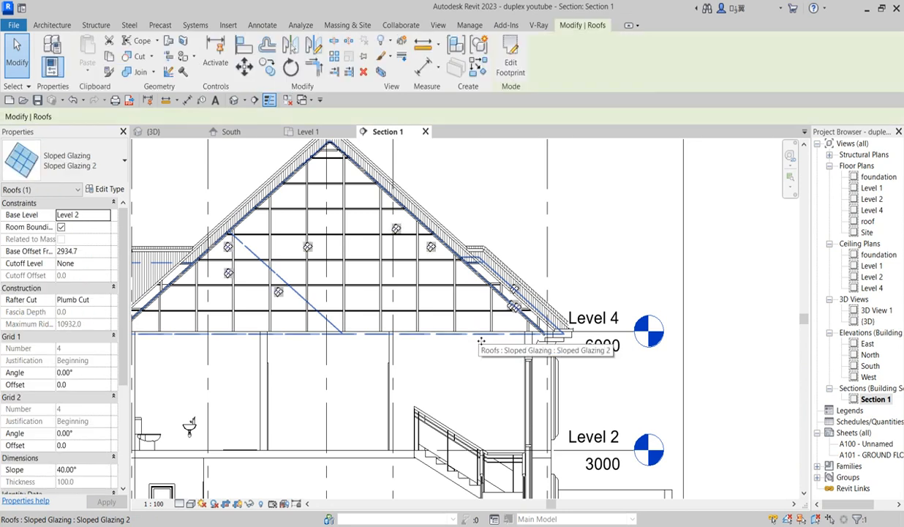
pyautogui.click(106, 189)
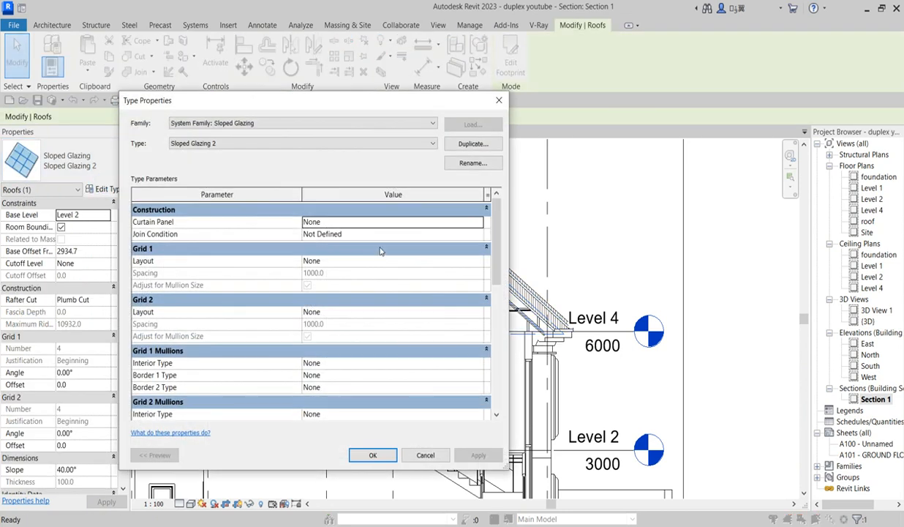
pyautogui.click(430, 144)
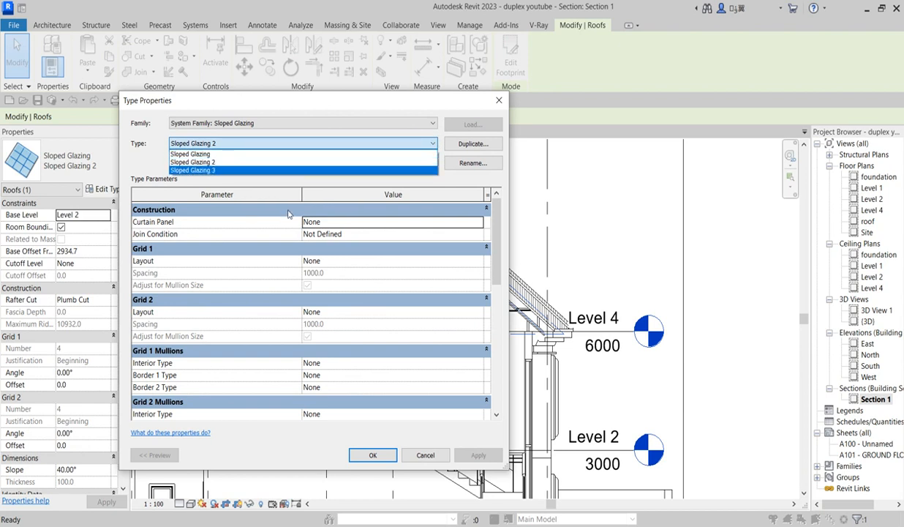
pyautogui.click(565, 223)
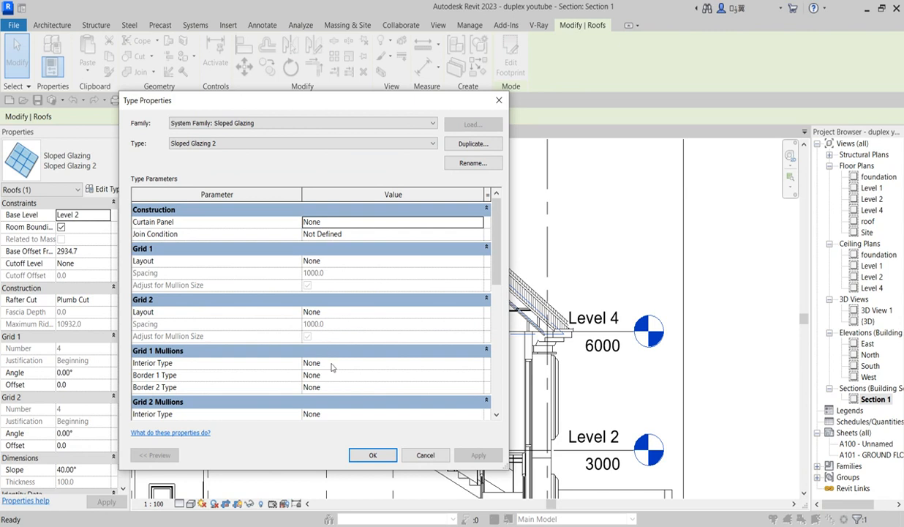
pyautogui.click(480, 262)
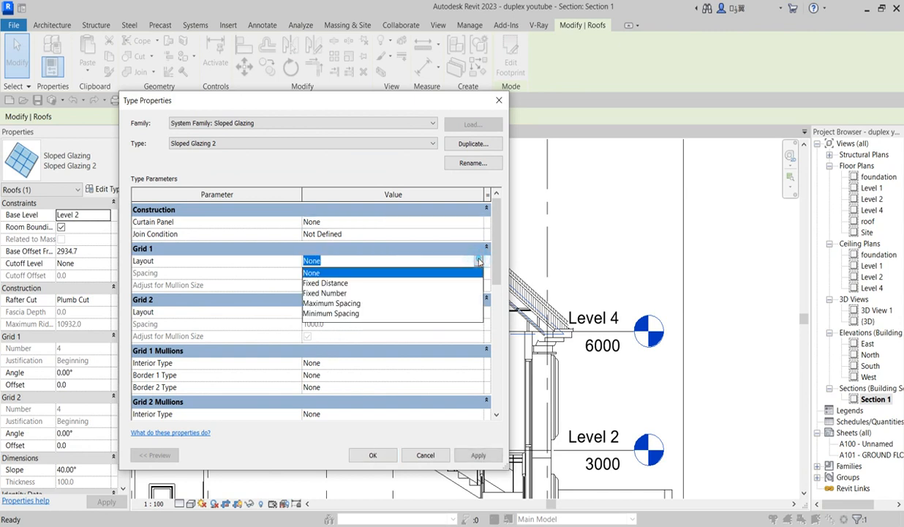
pyautogui.click(336, 284)
pyautogui.click(465, 272)
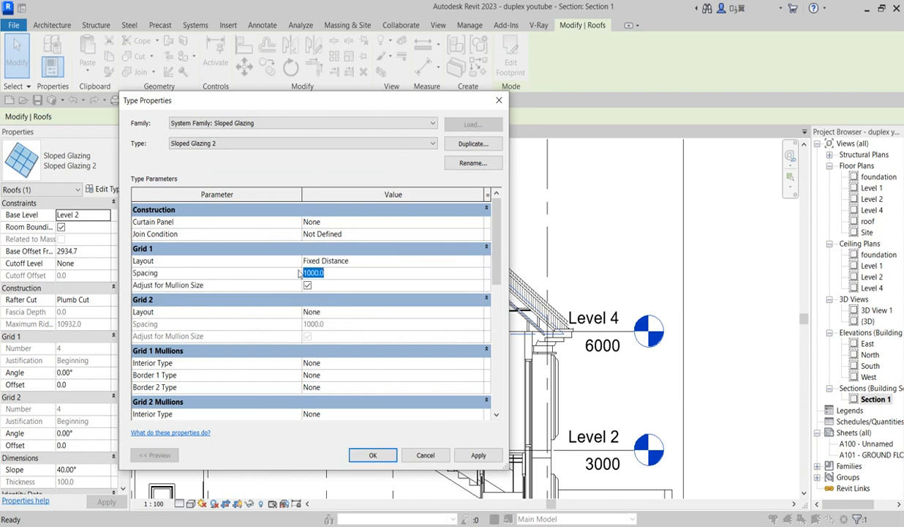
pyautogui.click(475, 312)
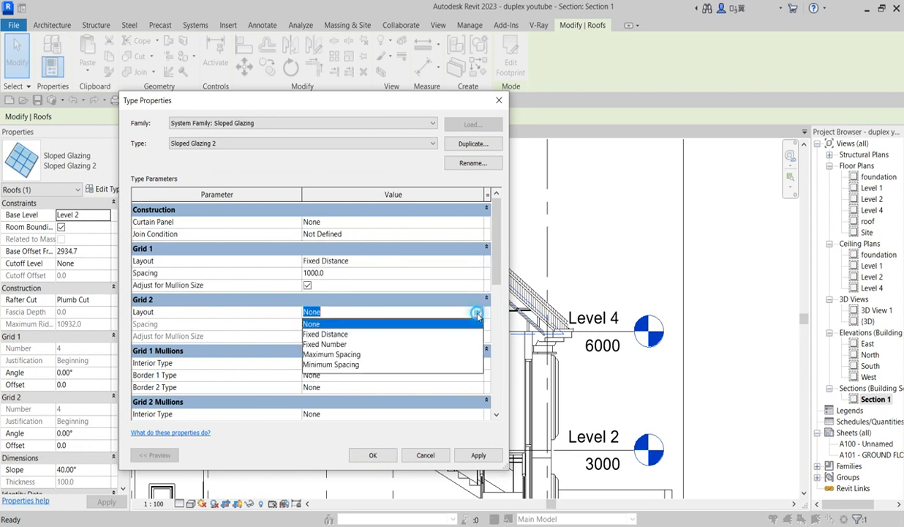
pyautogui.click(335, 334)
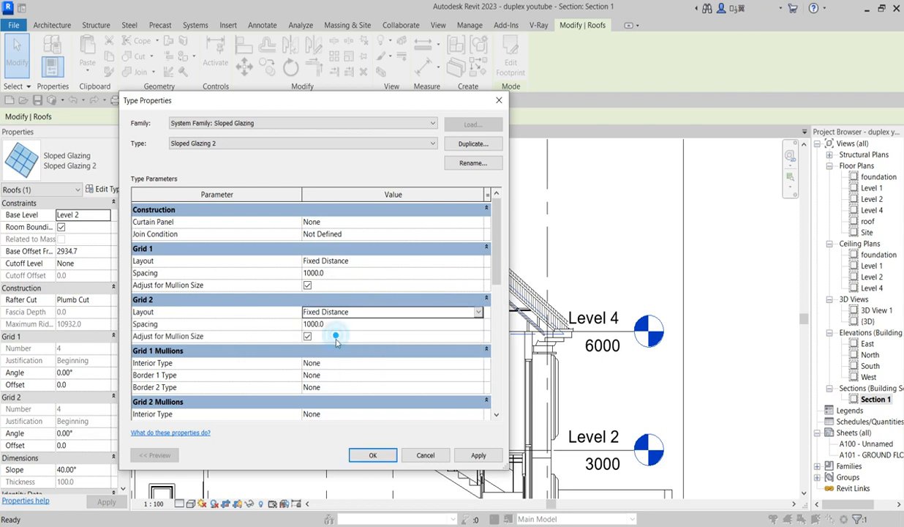
# Set the Grid 1 and Grid 2 interior mullion types of Sloped Glazing 2 to Rectangular Mullion : 50 x 150mm
pyautogui.click(478, 364)
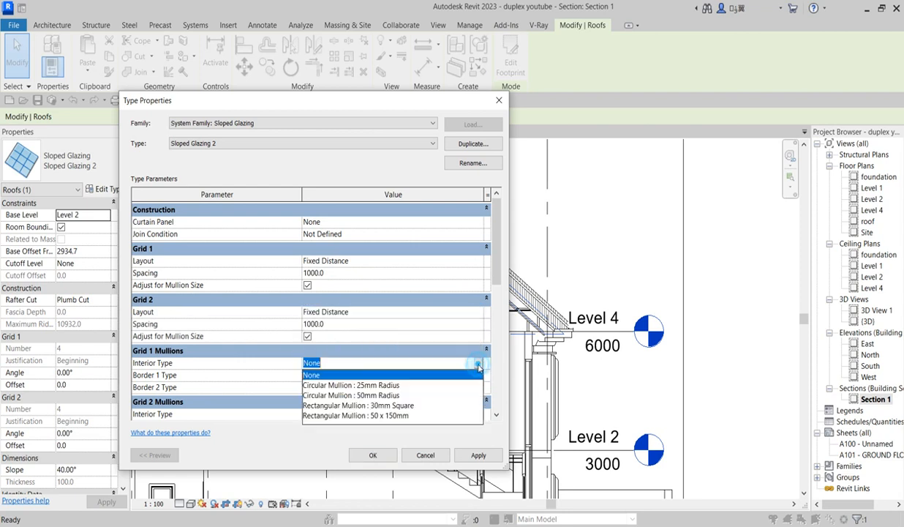
pyautogui.click(394, 416)
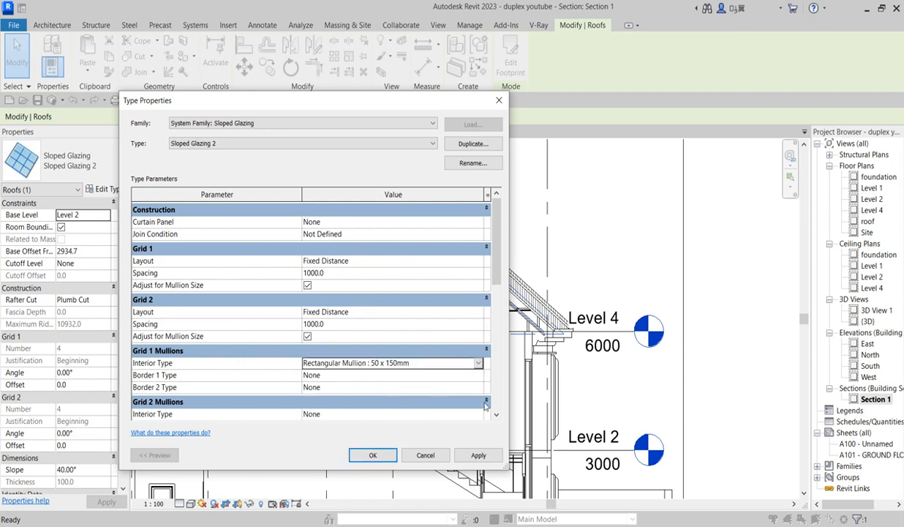
pyautogui.scroll(-2, 484, 396)
pyautogui.click(478, 360)
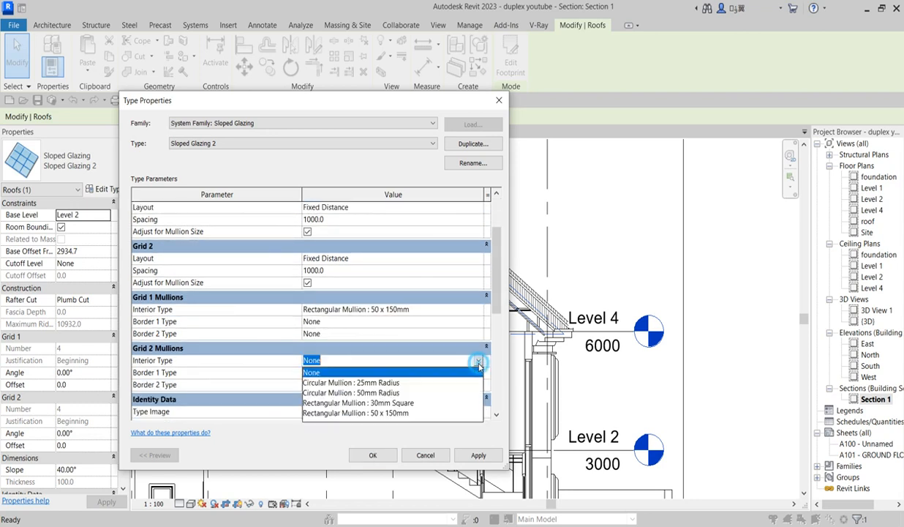
pyautogui.click(405, 413)
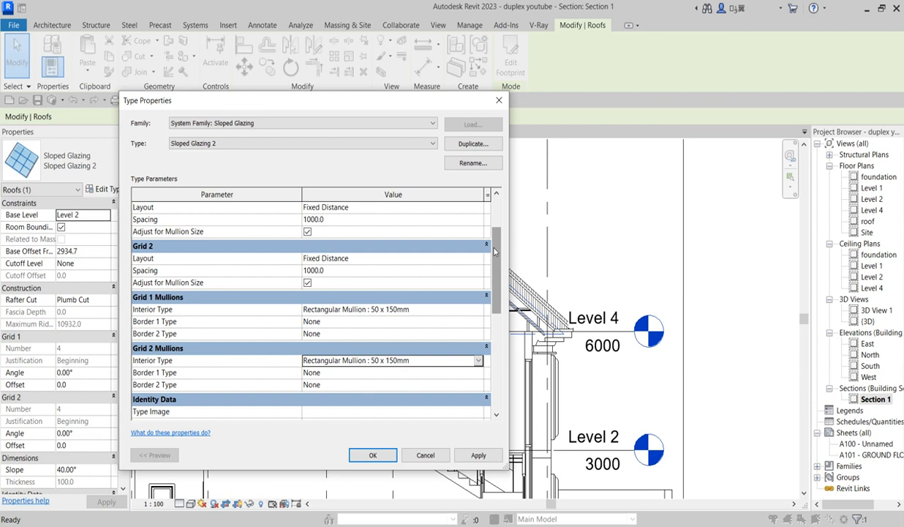
pyautogui.scroll(2, 476, 256)
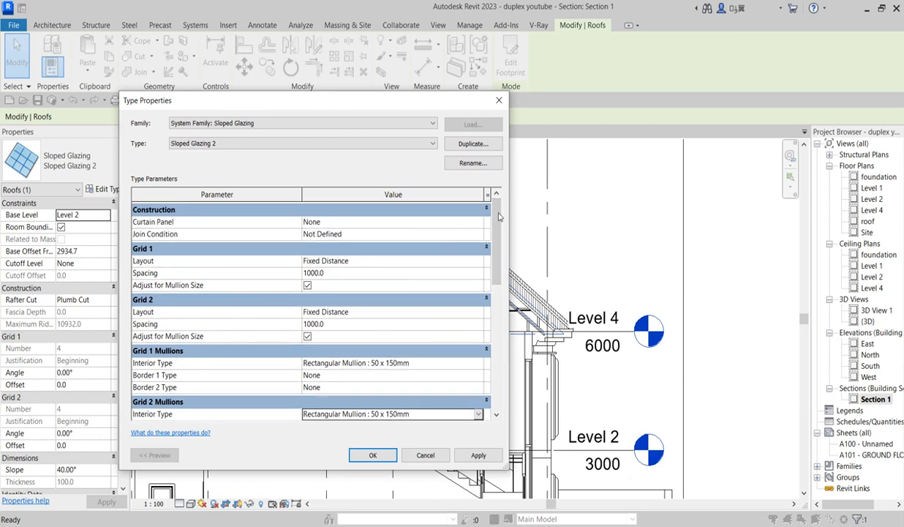
# Set the curtain panel of Sloped Glazing 2 to Empty System Panel : Empty, keep the join condition Not Defined, and confirm the type properties
pyautogui.click(477, 222)
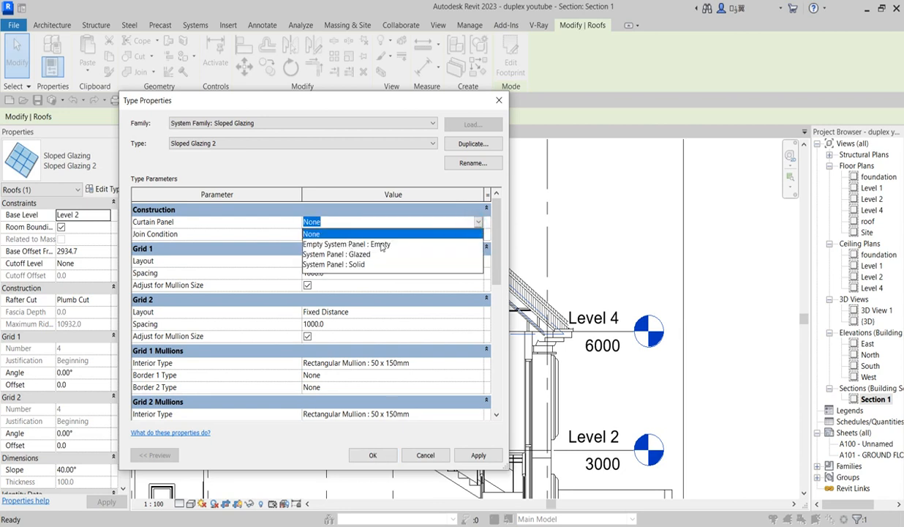
pyautogui.click(385, 244)
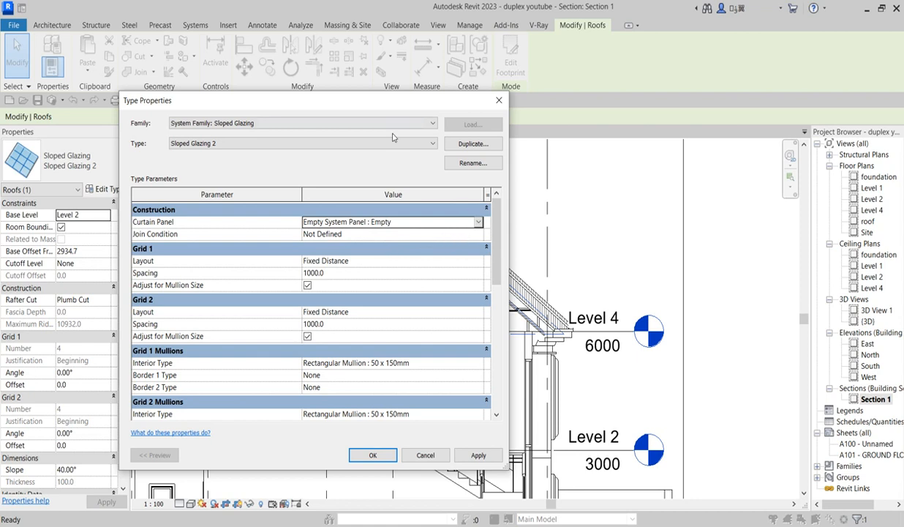
pyautogui.click(477, 234)
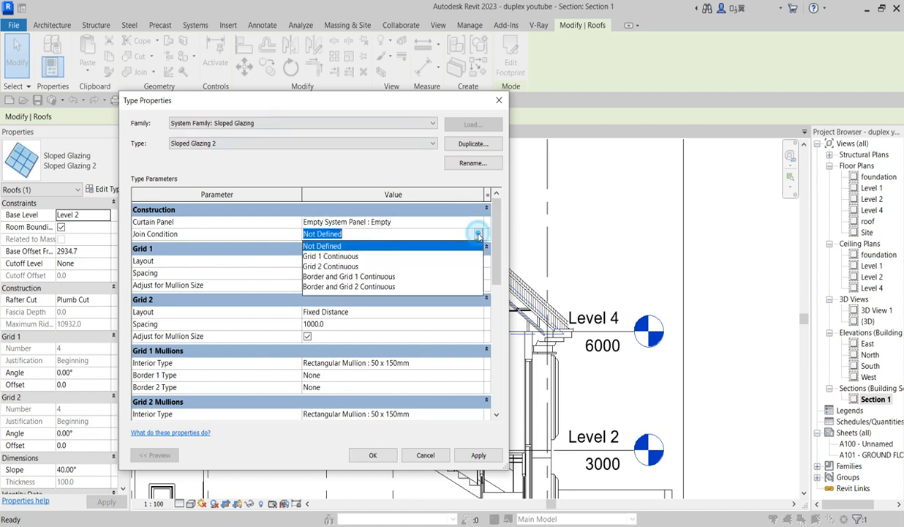
pyautogui.click(571, 199)
pyautogui.scroll(-4, 398, 265)
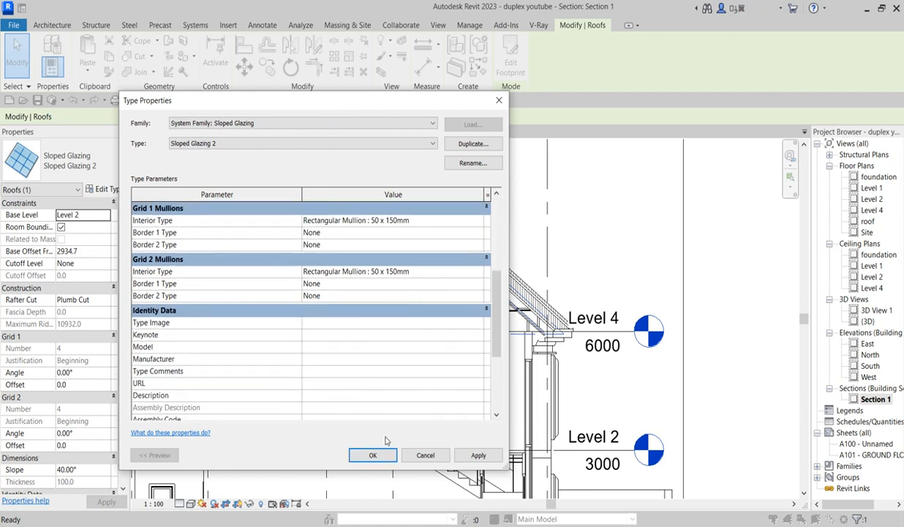
pyautogui.scroll(-3, 461, 402)
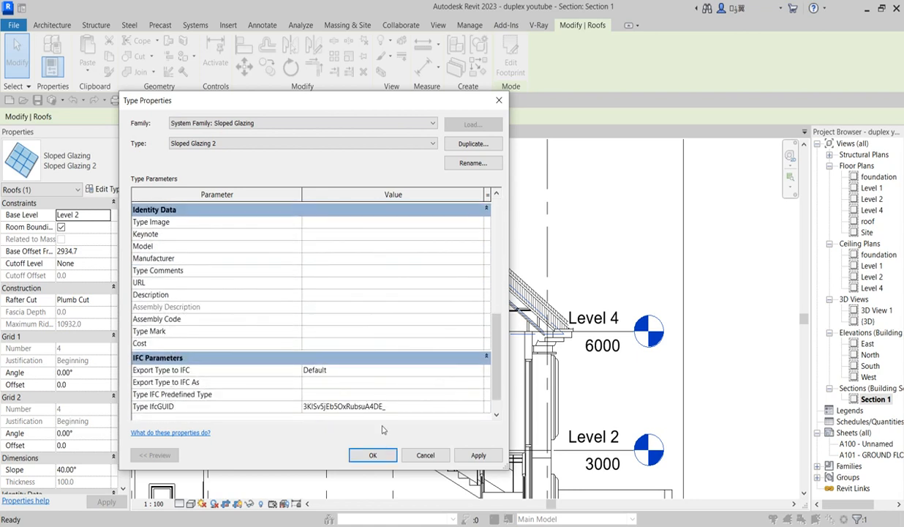
pyautogui.click(374, 456)
pyautogui.click(387, 458)
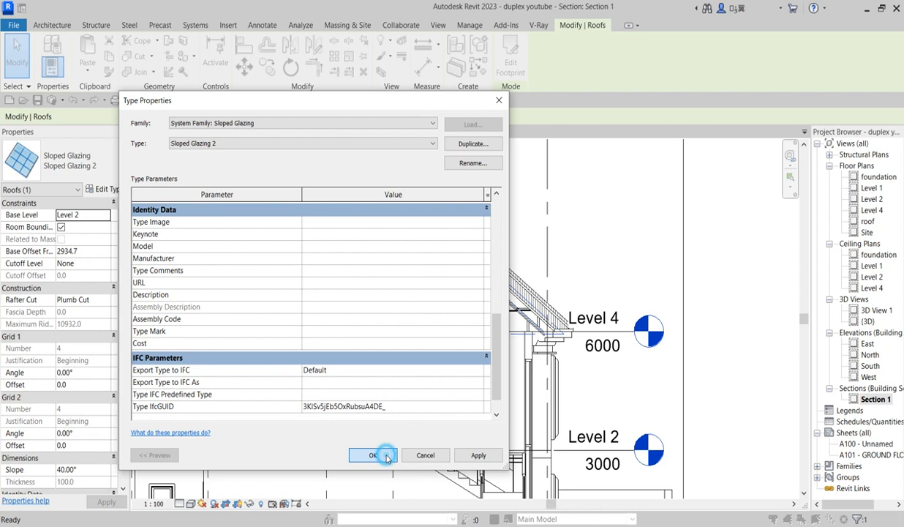
pyautogui.click(374, 458)
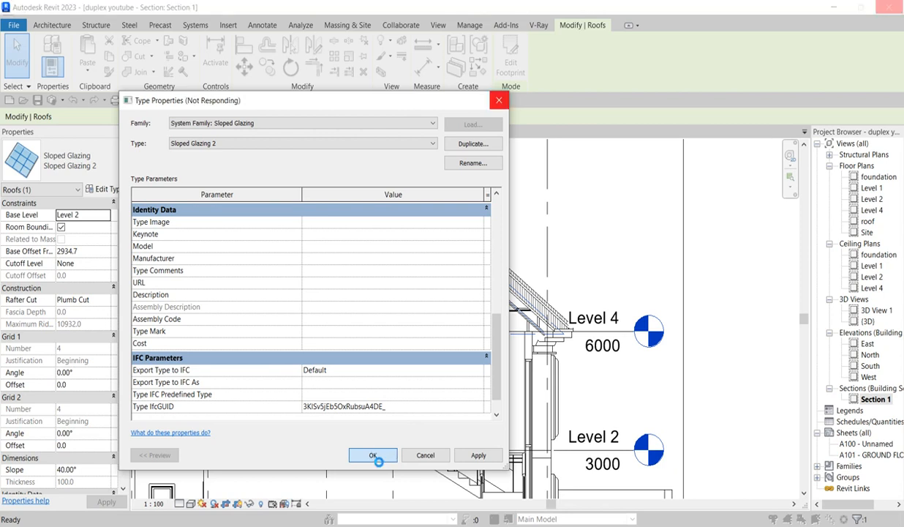
pyautogui.click(374, 457)
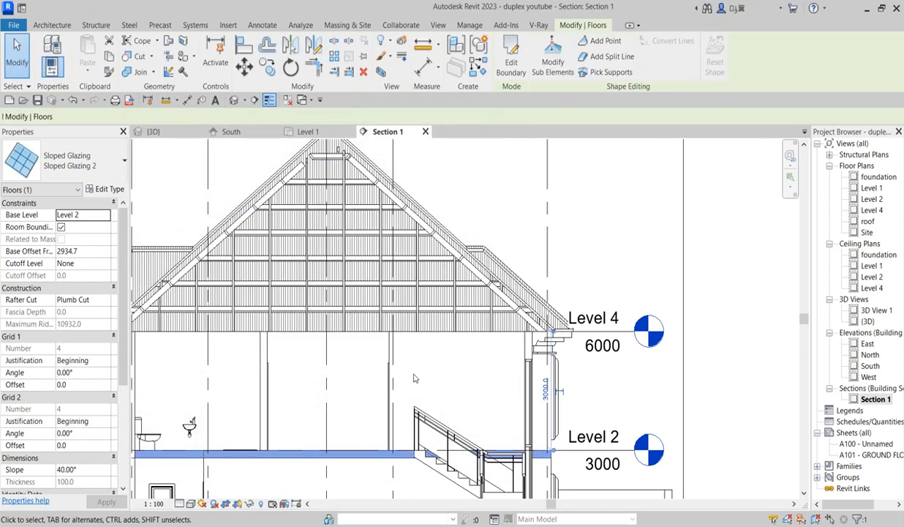
# Examine the rafters and mullion grid beneath the main roof in Section 1
pyautogui.scroll(1, 233, 268)
pyautogui.scroll(5, 256, 254)
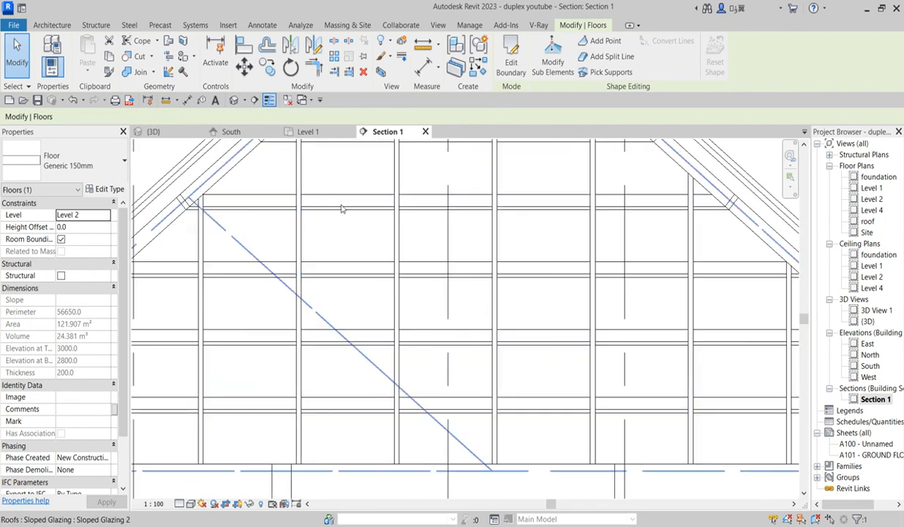
pyautogui.scroll(-4, 447, 299)
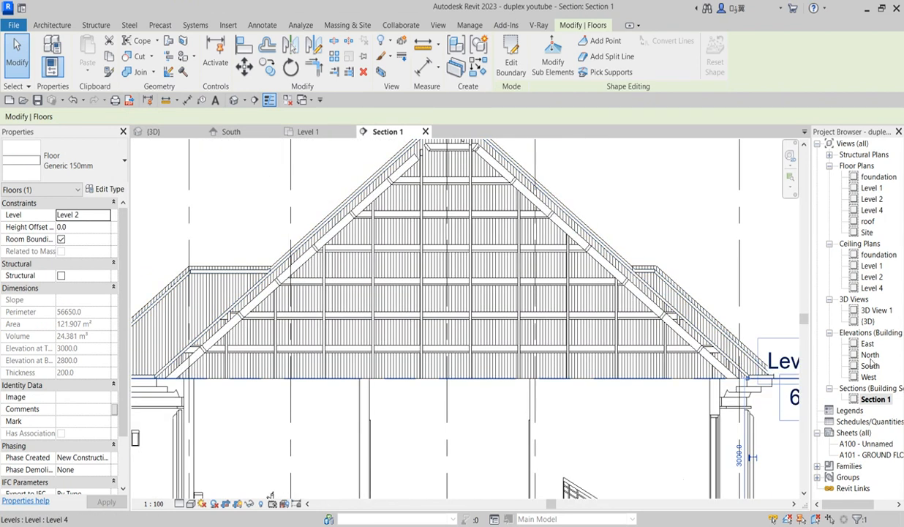
# Select the Generic - 400mm roof in the {3D} view, inspect the framing beneath it up close, and clear the selection
pyautogui.doubleClick(868, 321)
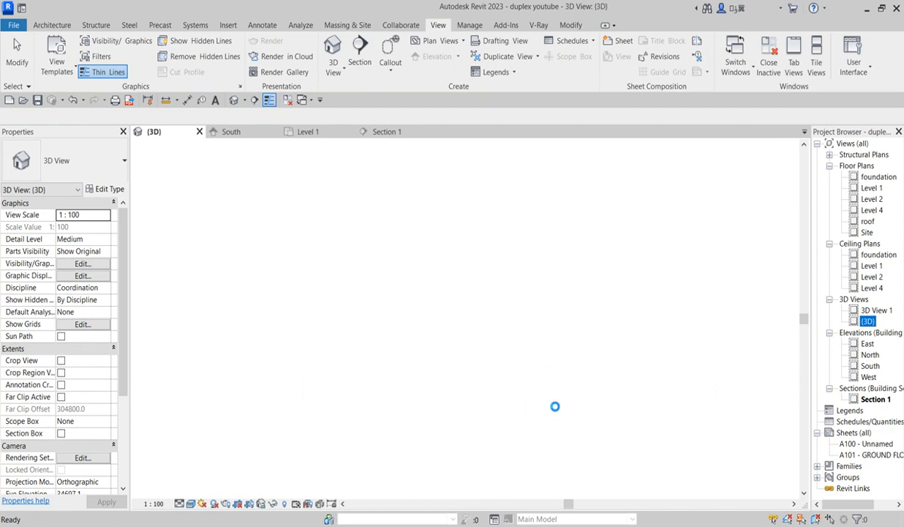
pyautogui.click(565, 391)
pyautogui.click(563, 388)
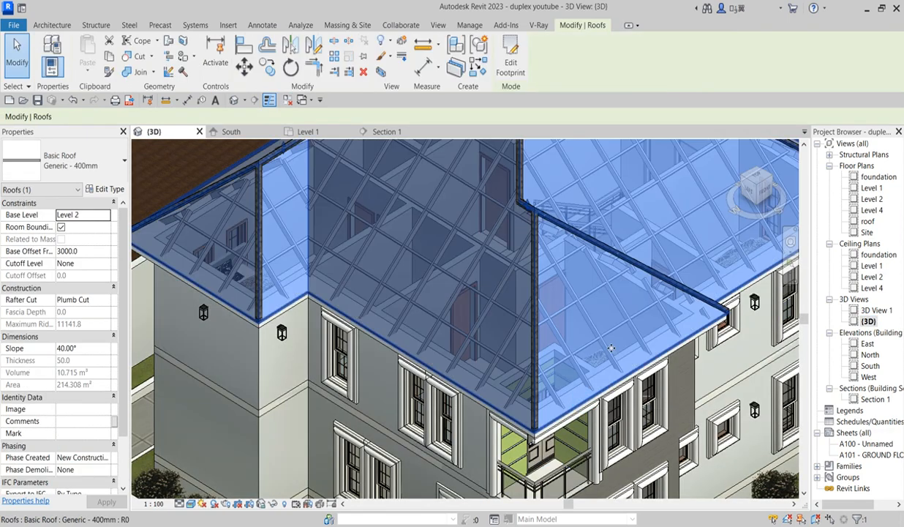
pyautogui.scroll(2, 505, 270)
pyautogui.scroll(2, 377, 263)
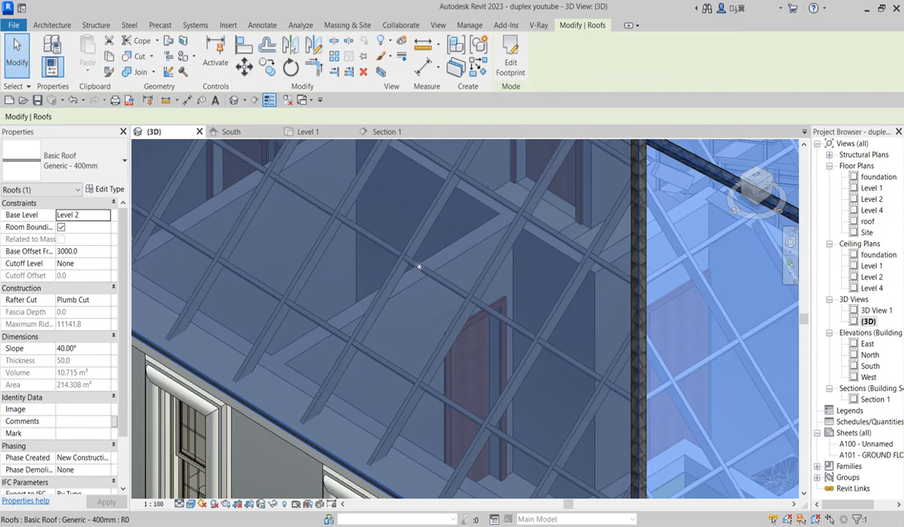
pyautogui.scroll(-5, 417, 267)
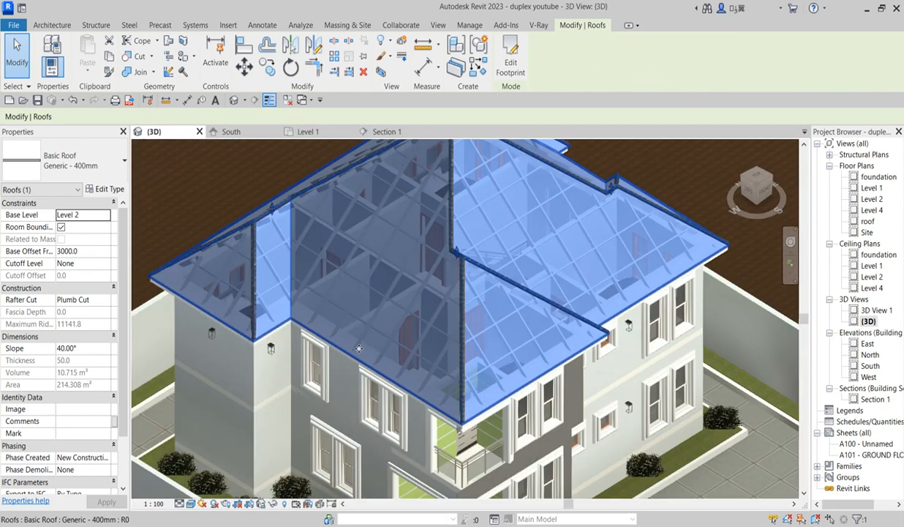
pyautogui.scroll(4, 356, 272)
pyautogui.scroll(-3, 239, 203)
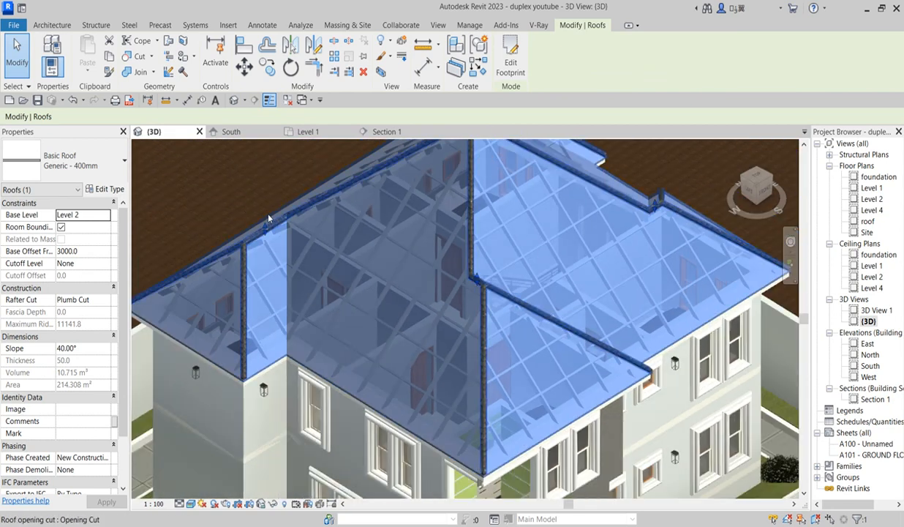
pyautogui.press('Escape')
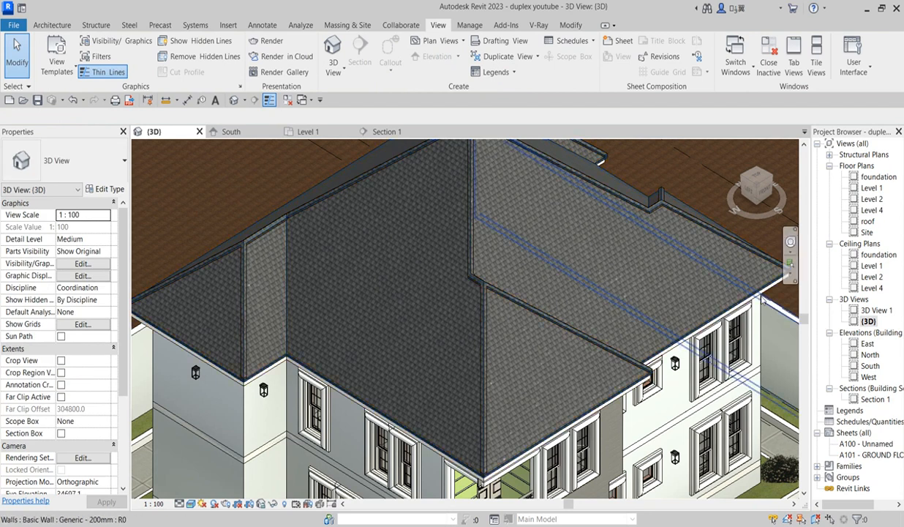
# Examine where the Section 1 line cuts through the house on the Level 1 floor plan, and reopen Section 1
pyautogui.doubleClick(870, 188)
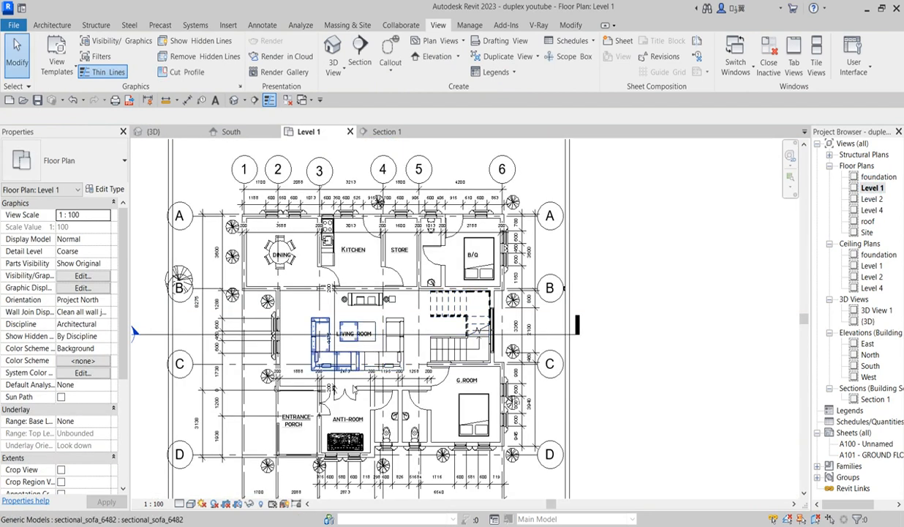
pyautogui.scroll(3, 542, 355)
pyautogui.scroll(1, 545, 351)
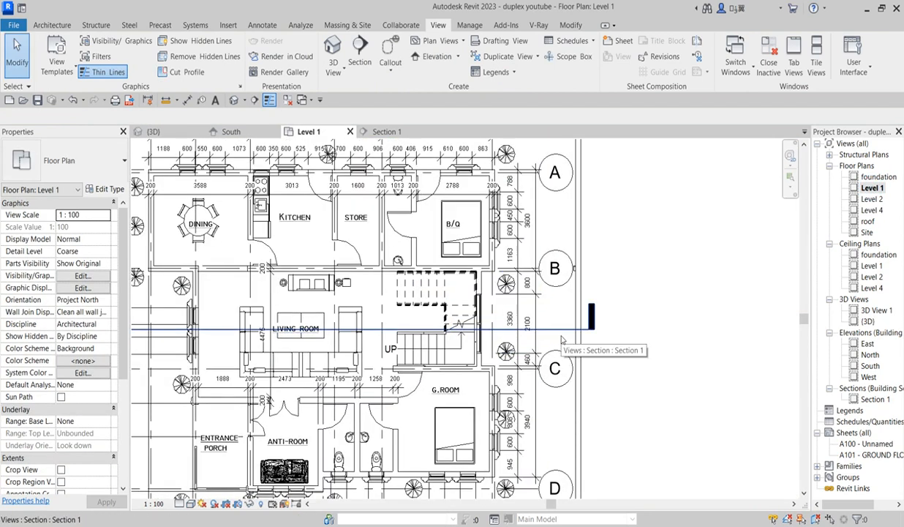
pyautogui.scroll(-5, 571, 354)
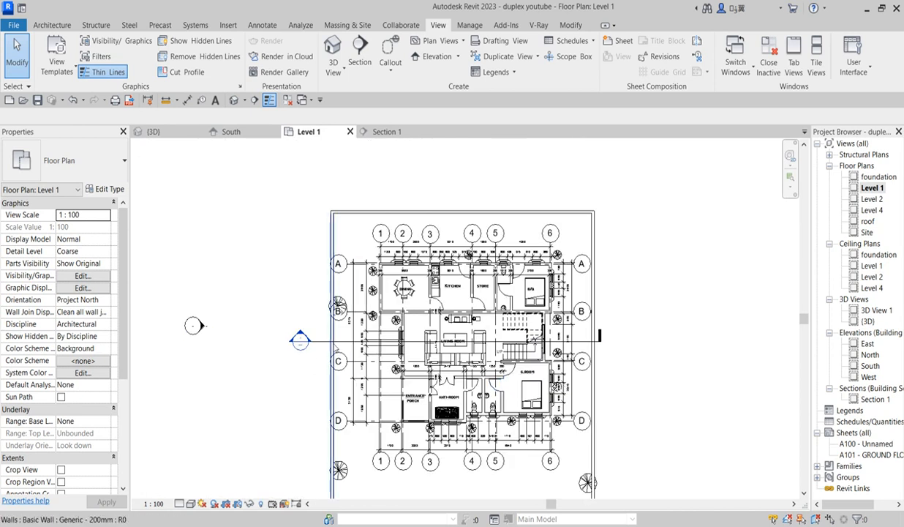
pyautogui.scroll(3, 417, 337)
pyautogui.scroll(1, 416, 337)
pyautogui.scroll(-4, 220, 322)
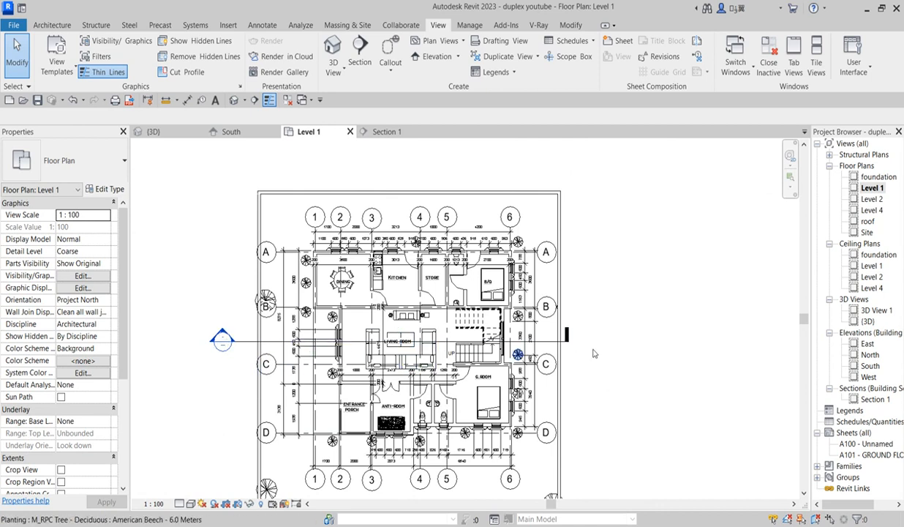
pyautogui.doubleClick(875, 399)
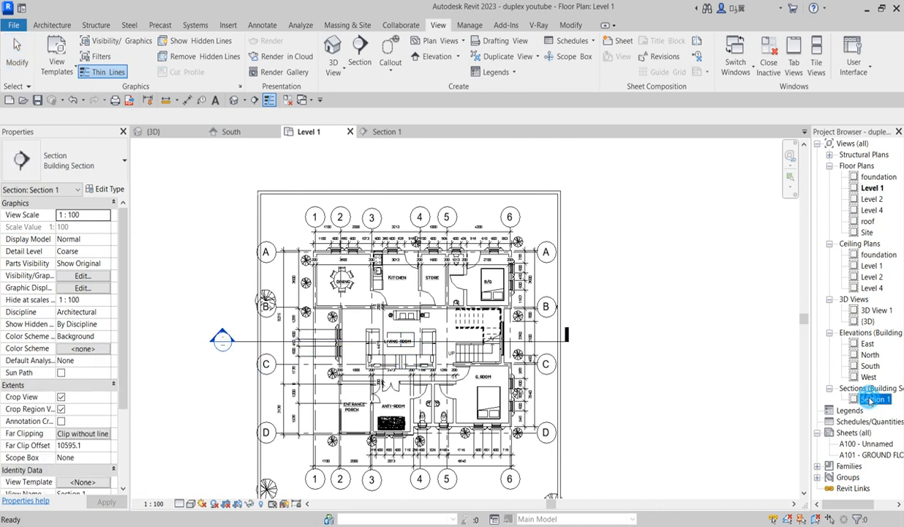
# Examine the full Section 1 view, from the roof framing through the storeys and staircase down to the foundation
pyautogui.scroll(-3, 271, 334)
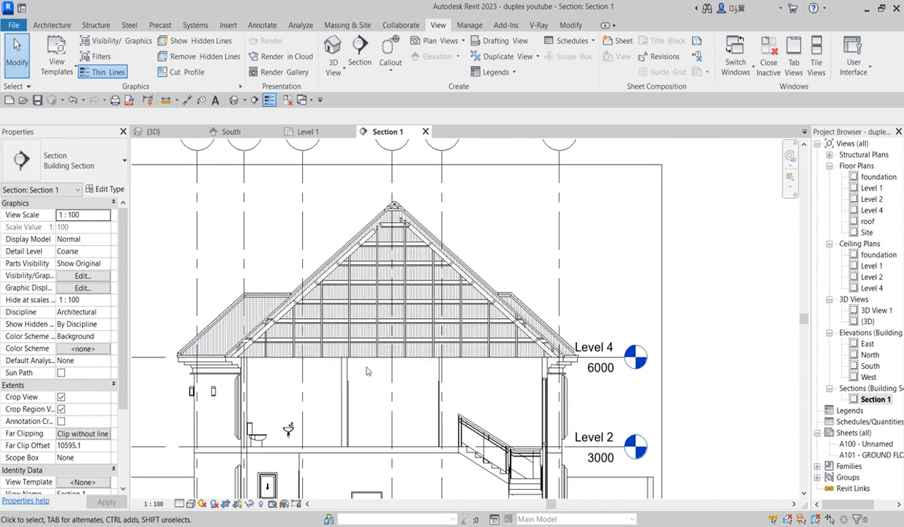
pyautogui.scroll(-2, 526, 373)
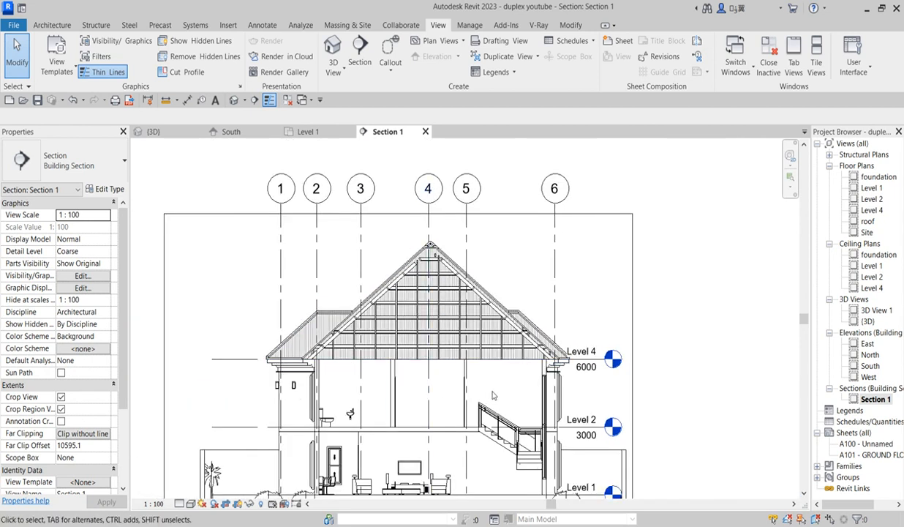
pyautogui.scroll(3, 490, 395)
pyautogui.scroll(-2, 199, 375)
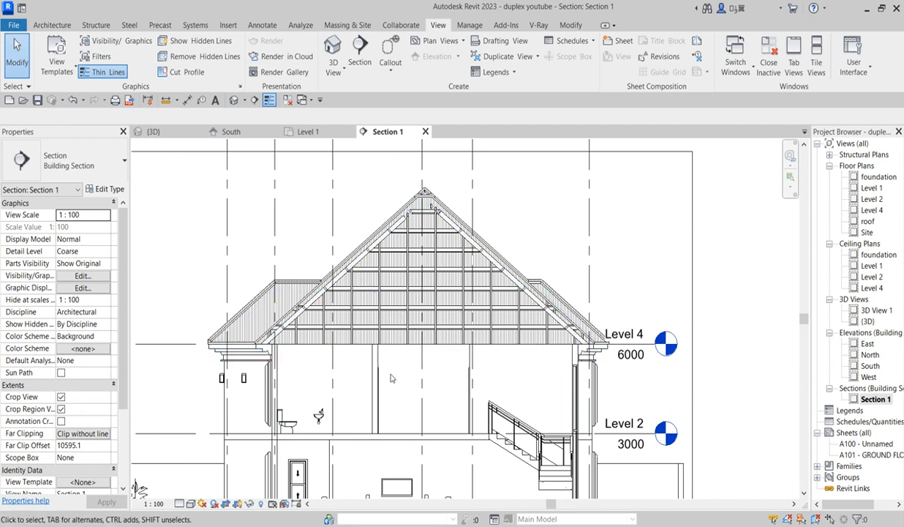
pyautogui.scroll(-3, 328, 421)
pyautogui.scroll(3, 462, 448)
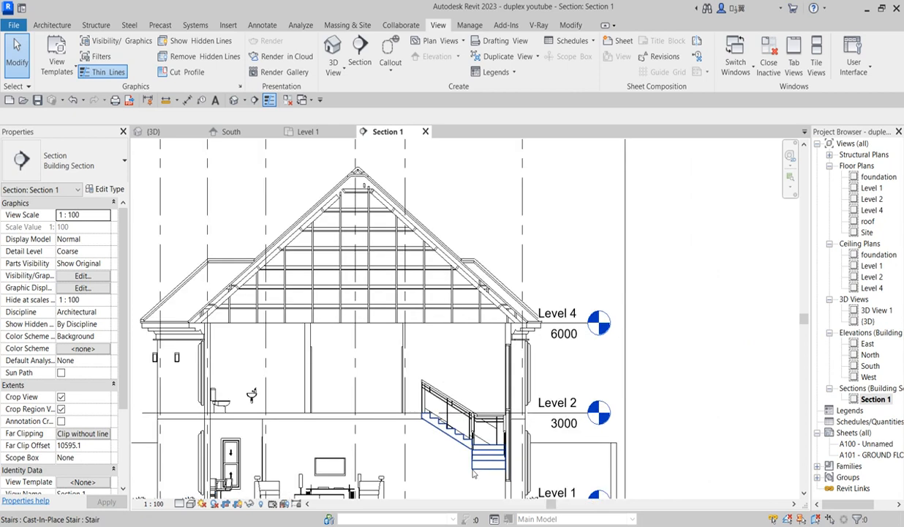
pyautogui.scroll(-3, 438, 442)
pyautogui.scroll(3, 468, 439)
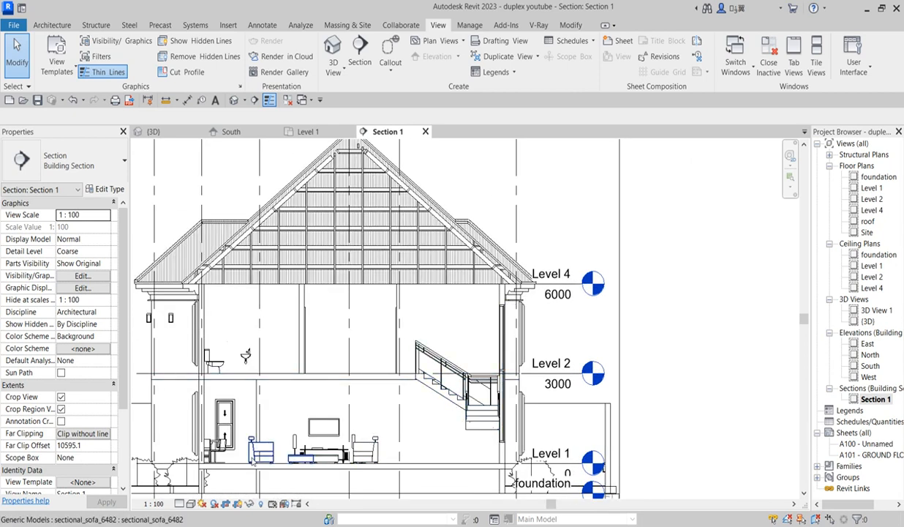
pyautogui.scroll(-3, 466, 437)
pyautogui.scroll(3, 563, 475)
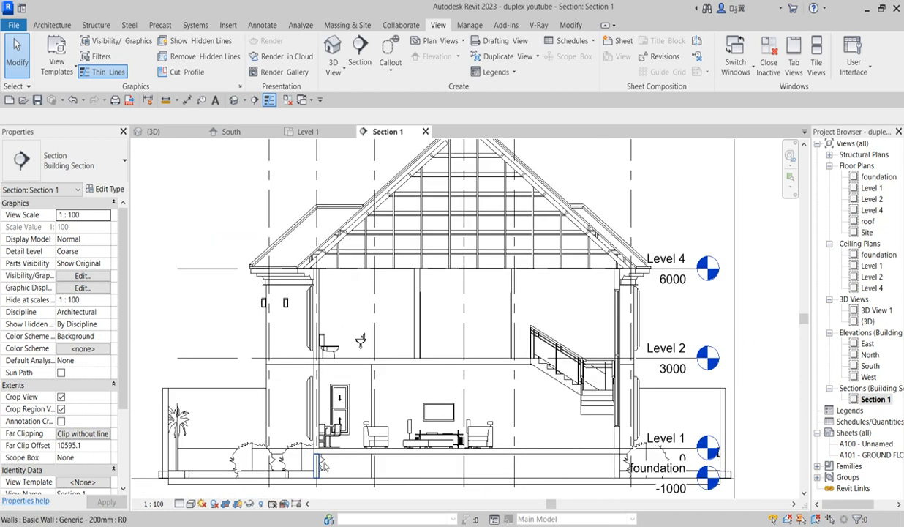
pyautogui.scroll(-4, 622, 443)
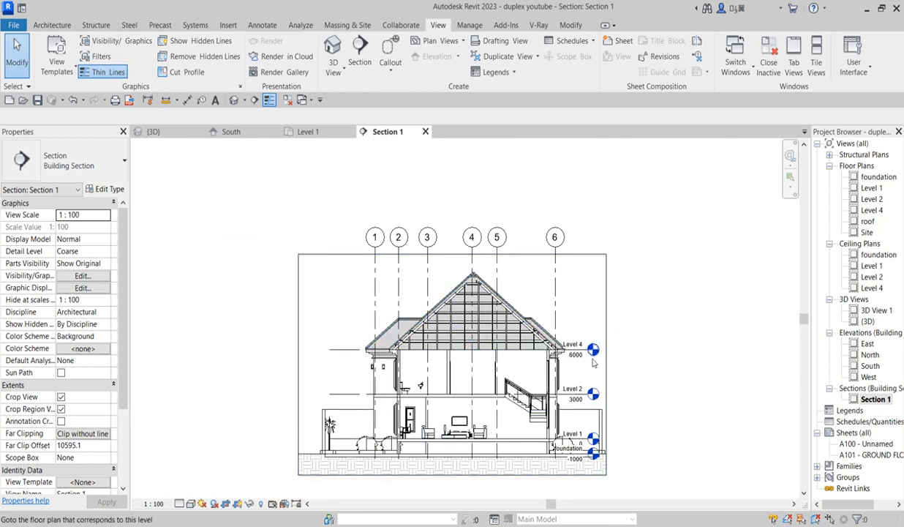
pyautogui.scroll(2, 479, 370)
pyautogui.scroll(-2, 428, 374)
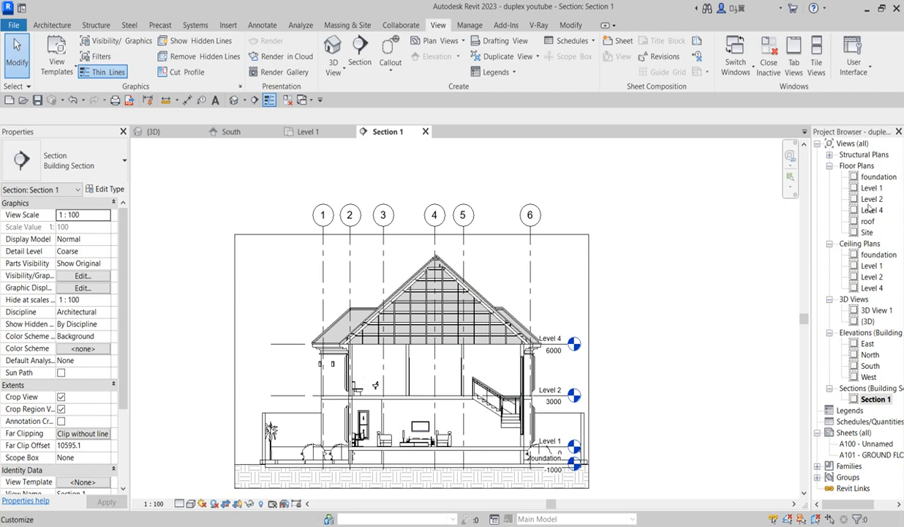
pyautogui.doubleClick(871, 266)
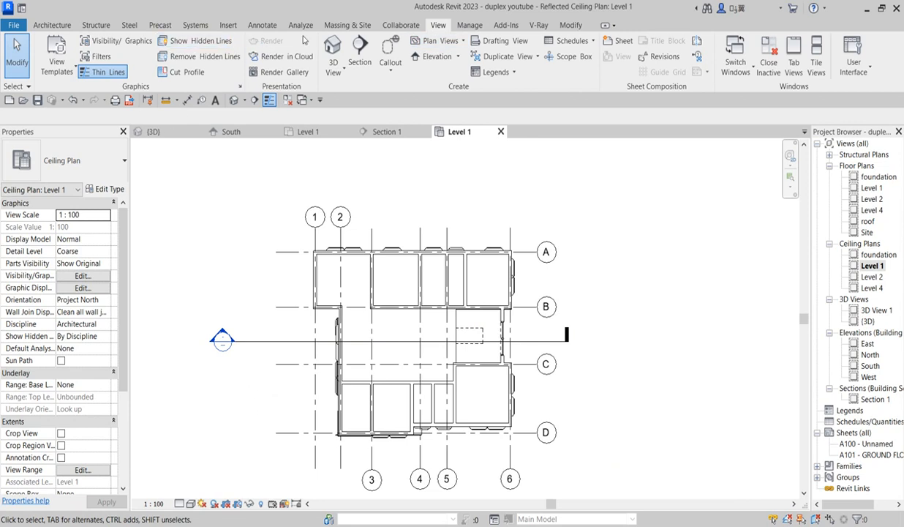
pyautogui.click(51, 25)
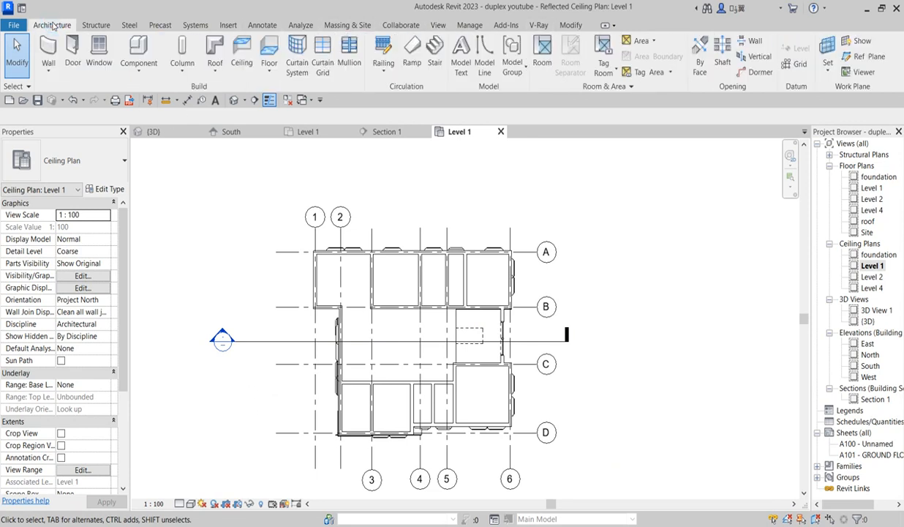
pyautogui.click(241, 55)
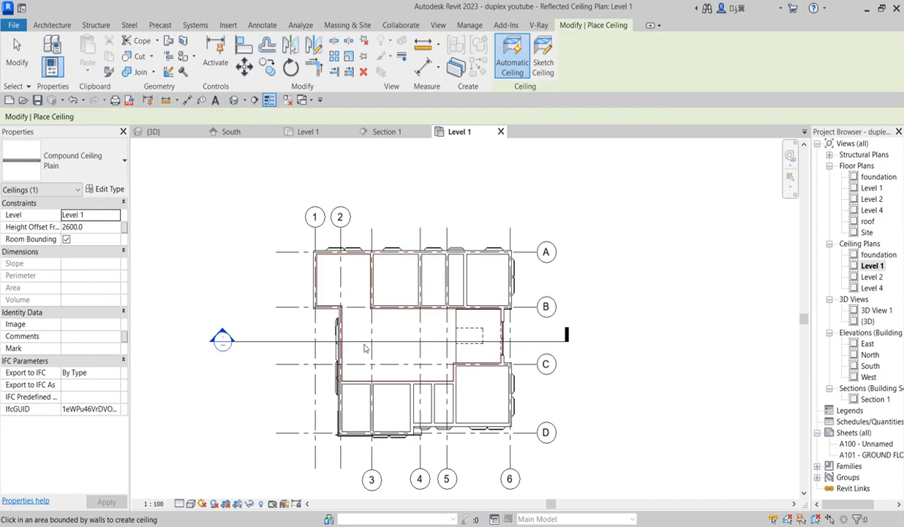
pyautogui.scroll(4, 474, 395)
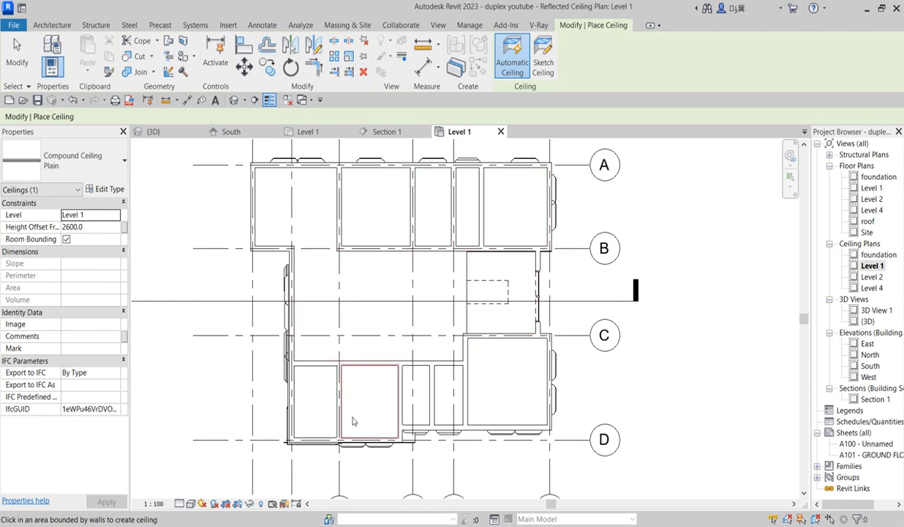
# Open the Level 2 ceiling plan and begin sketching a Plain compound ceiling with a height offset of 2800
pyautogui.doubleClick(871, 277)
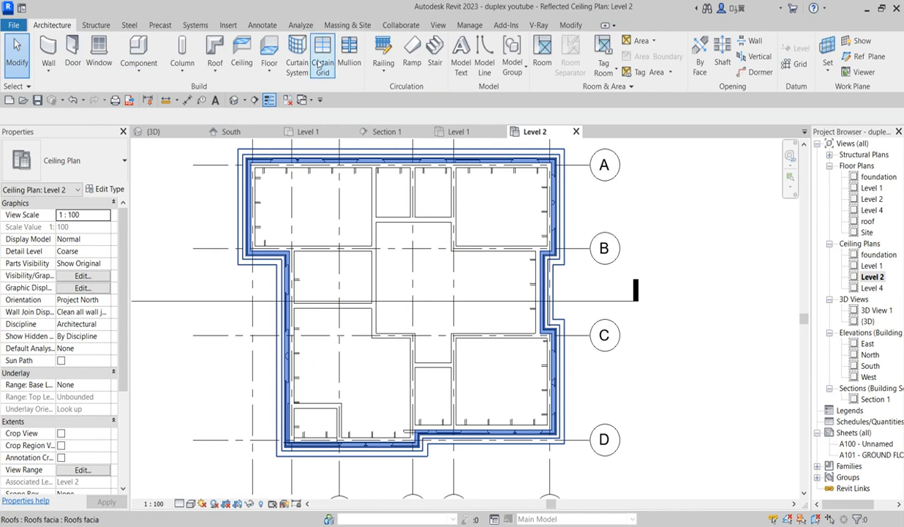
pyautogui.click(249, 58)
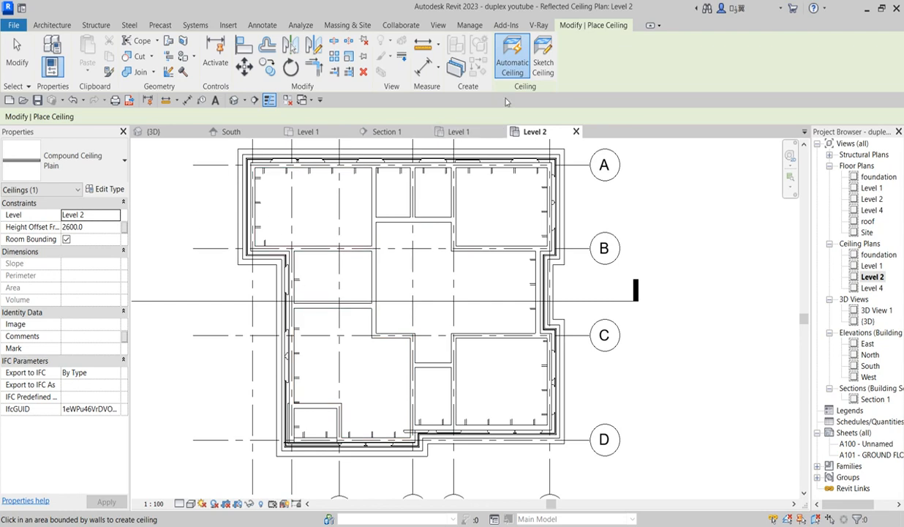
pyautogui.click(542, 62)
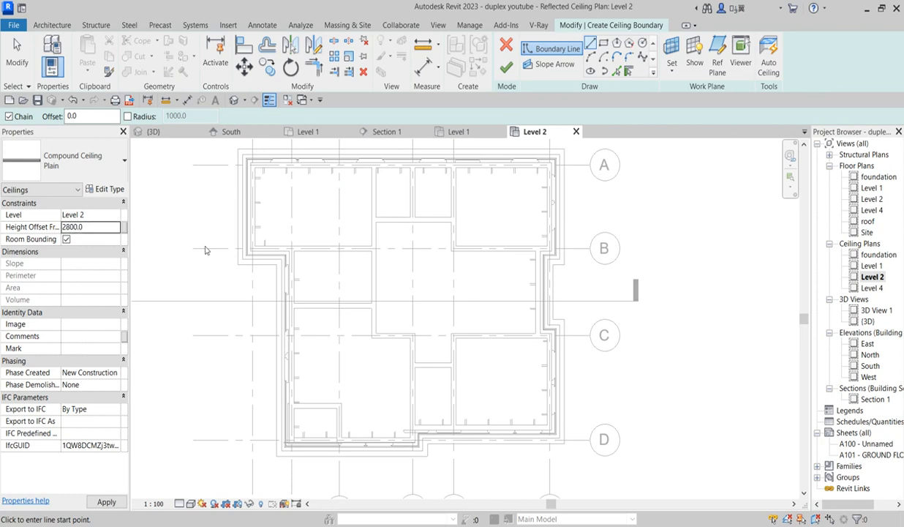
# Pick the inner wall faces along grid A and down the east side to grid C as ceiling boundary lines
pyautogui.click(617, 71)
pyautogui.scroll(2, 563, 161)
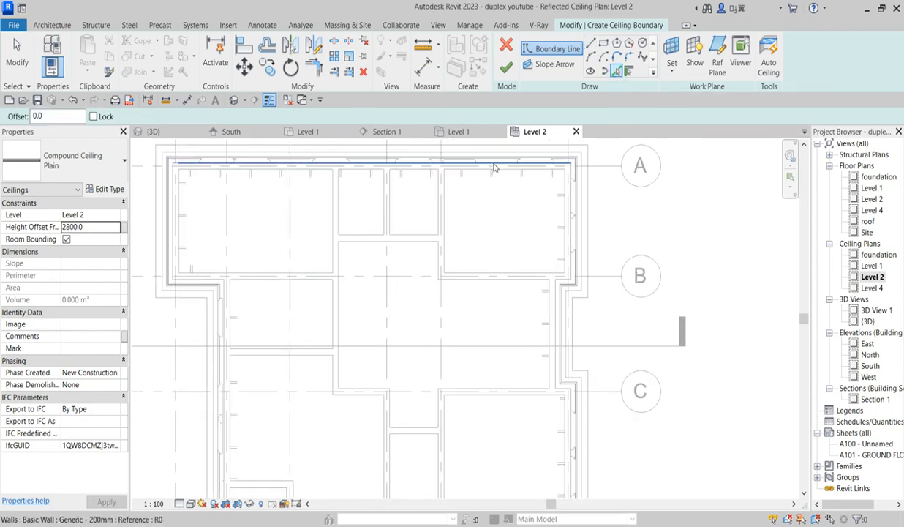
pyautogui.scroll(1, 565, 161)
pyautogui.click(557, 171)
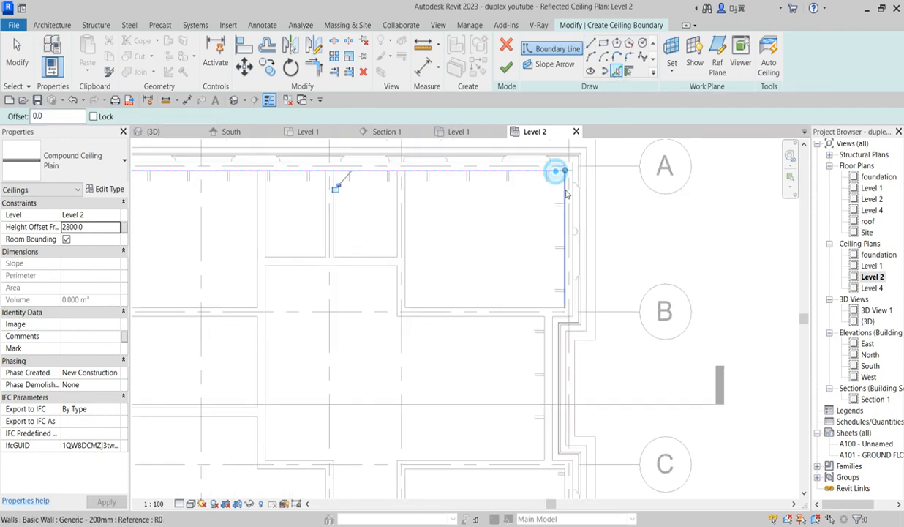
pyautogui.click(545, 337)
pyautogui.scroll(-3, 541, 323)
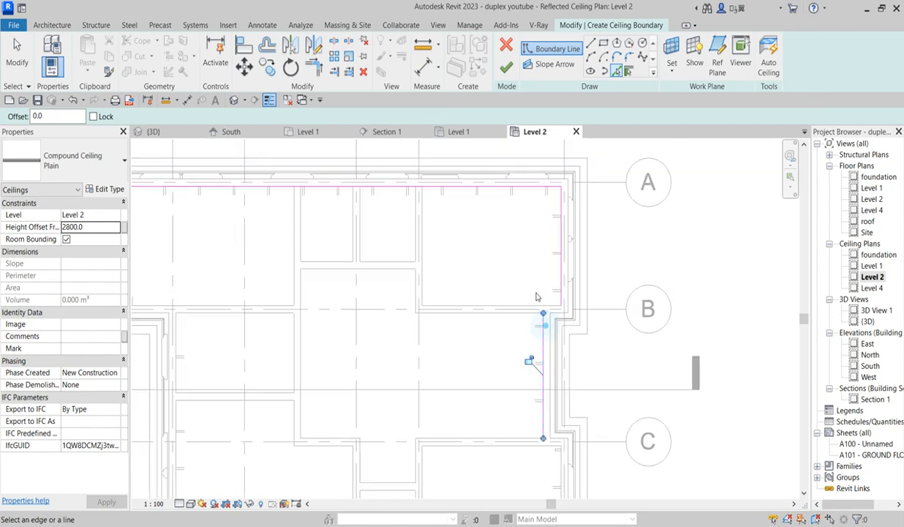
# Add boundary lines from the grid C wall, the east wall between grids C and D, and the south wall between grids 4 and 6
pyautogui.scroll(3, 549, 386)
pyautogui.scroll(1, 545, 386)
pyautogui.click(546, 386)
pyautogui.scroll(-3, 550, 382)
pyautogui.scroll(1, 551, 402)
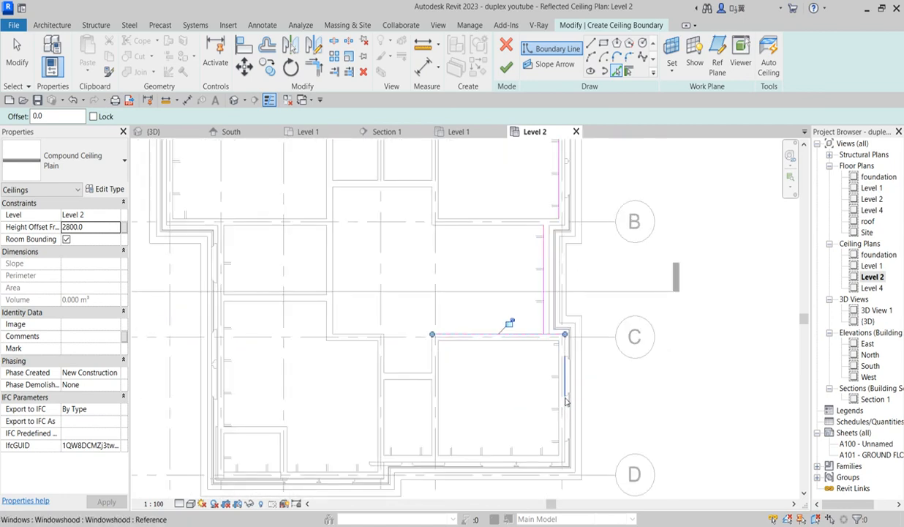
pyautogui.scroll(1, 554, 387)
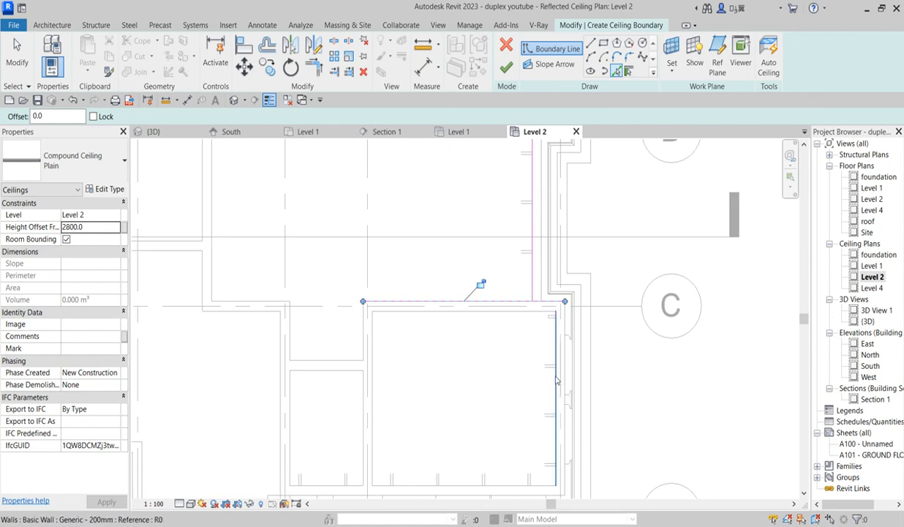
pyautogui.click(556, 400)
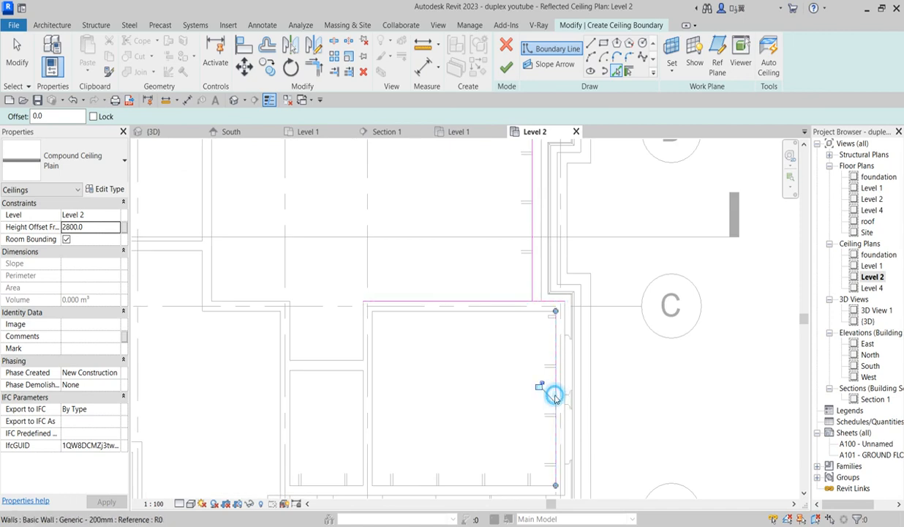
pyautogui.scroll(-3, 541, 388)
pyautogui.scroll(3, 551, 402)
pyautogui.click(468, 375)
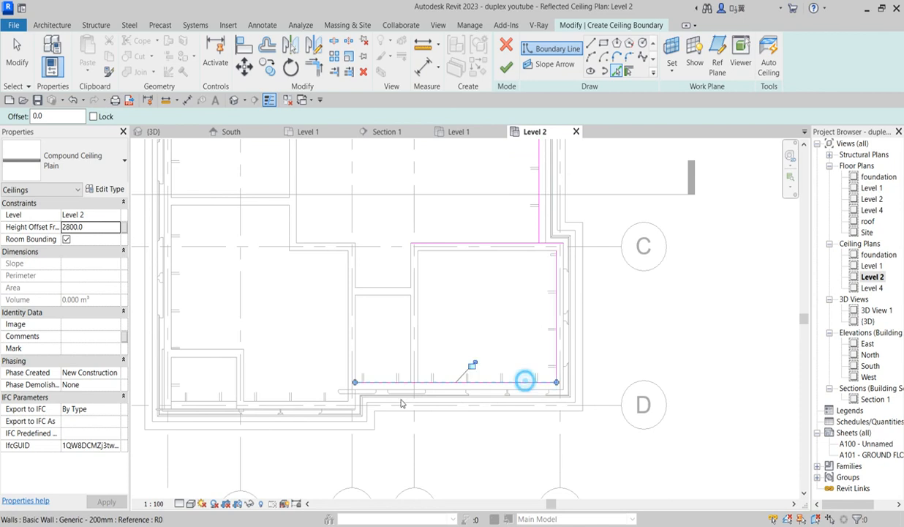
# Pick the wall face at grid 4, the south wall along grid D and the west wall near grid 2 as boundary lines
pyautogui.scroll(3, 434, 377)
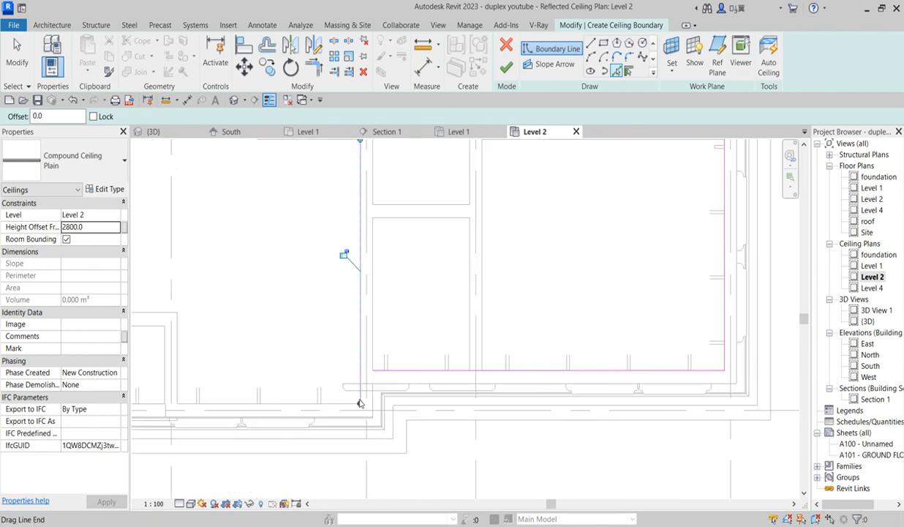
pyautogui.click(351, 399)
pyautogui.scroll(-2, 218, 387)
pyautogui.moveTo(218, 388); pyautogui.dragTo(289, 378, button='middle')
pyautogui.scroll(2, 276, 387)
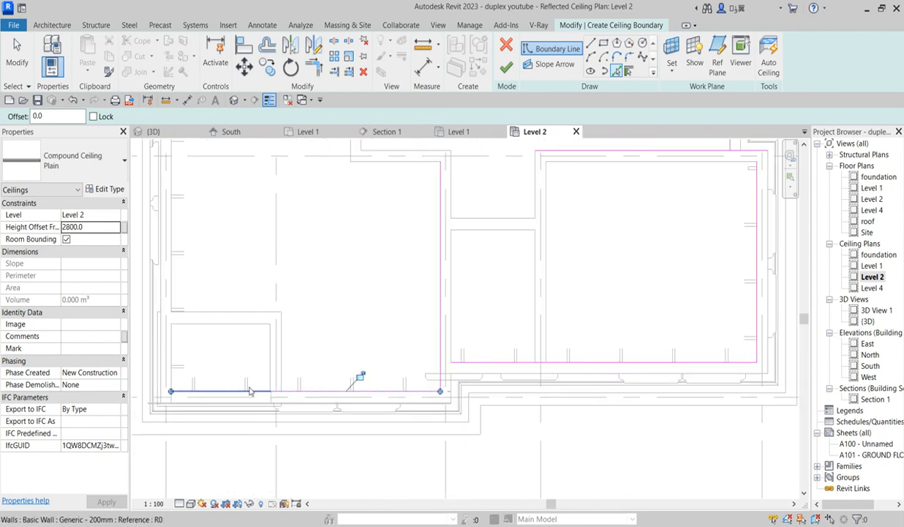
pyautogui.click(172, 297)
pyautogui.scroll(-2, 176, 300)
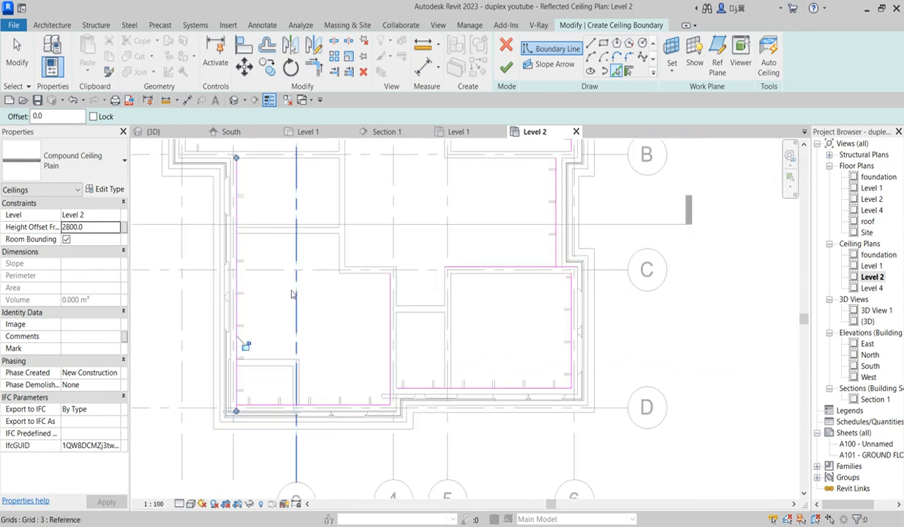
# Add boundary lines from the room's wall face at grid B and the inner face of the west wall along grid 1
pyautogui.scroll(-1, 236, 213)
pyautogui.scroll(3, 236, 213)
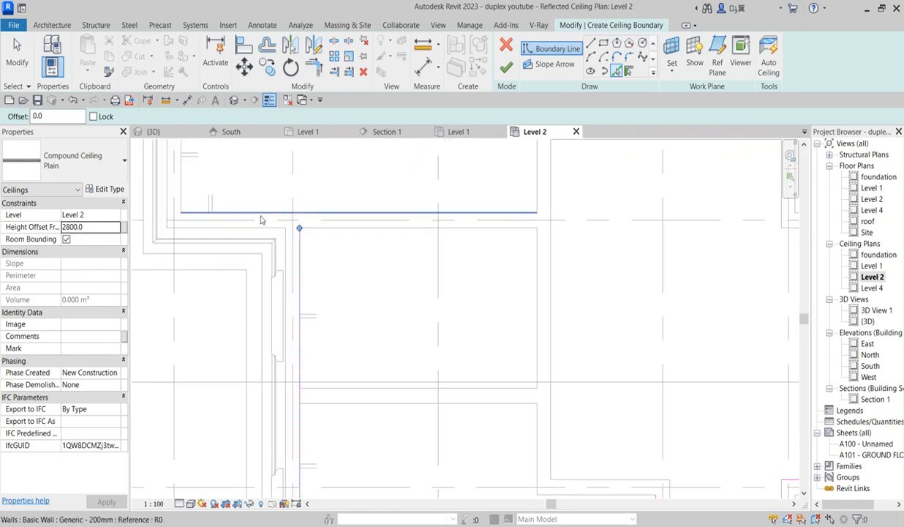
pyautogui.click(264, 213)
pyautogui.scroll(-3, 344, 325)
pyautogui.scroll(2, 268, 216)
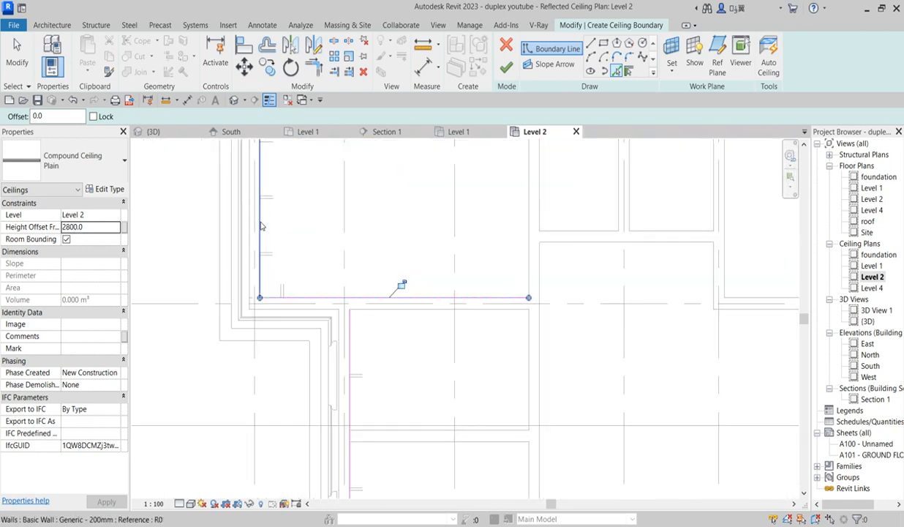
pyautogui.click(261, 226)
pyautogui.scroll(-2, 316, 310)
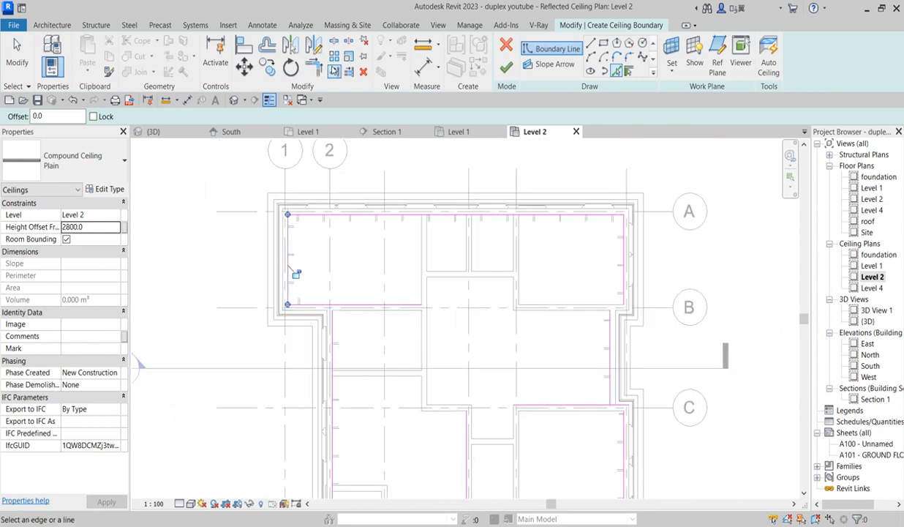
# Trim the ceiling boundary lines into corners at grids B and 2 and at the south wall step near grid 4
pyautogui.click(315, 67)
pyautogui.click(320, 304)
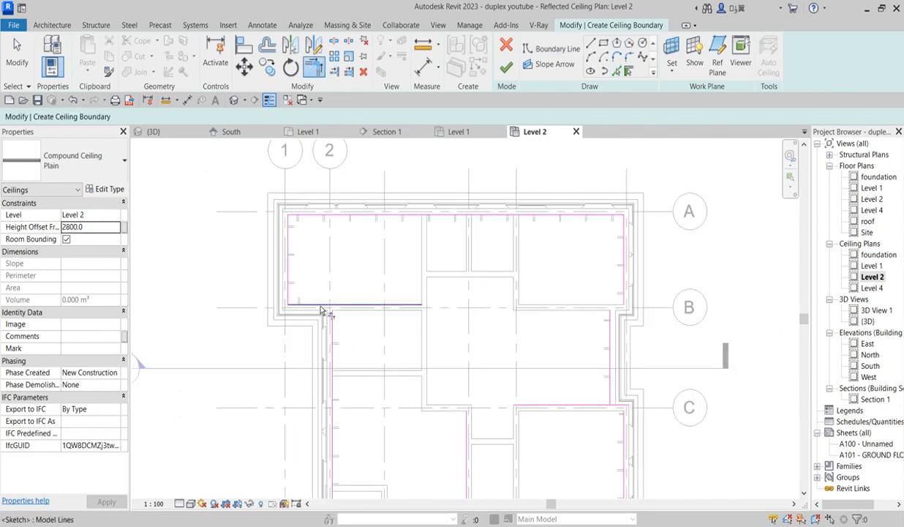
pyautogui.click(337, 338)
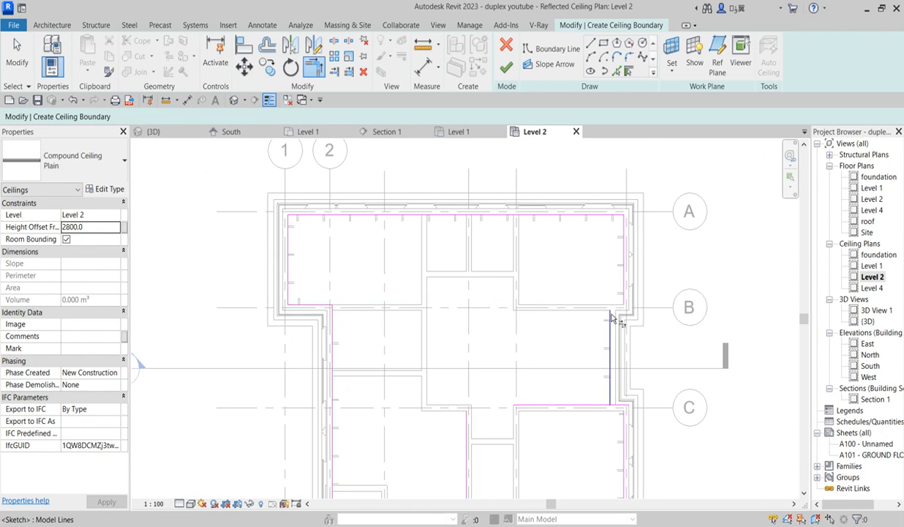
pyautogui.scroll(-2, 494, 355)
pyautogui.scroll(3, 462, 388)
pyautogui.click(444, 418)
pyautogui.click(397, 397)
pyautogui.click(585, 400)
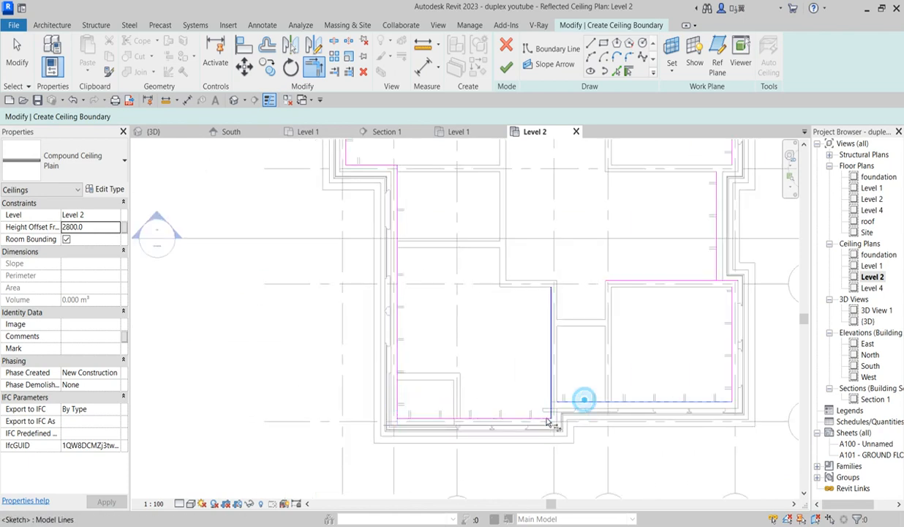
# Trim the grid C boundary line to meet the east wall lines above and below it
pyautogui.click(728, 283)
pyautogui.click(722, 281)
pyautogui.click(713, 261)
pyautogui.scroll(-3, 692, 365)
pyautogui.scroll(3, 714, 262)
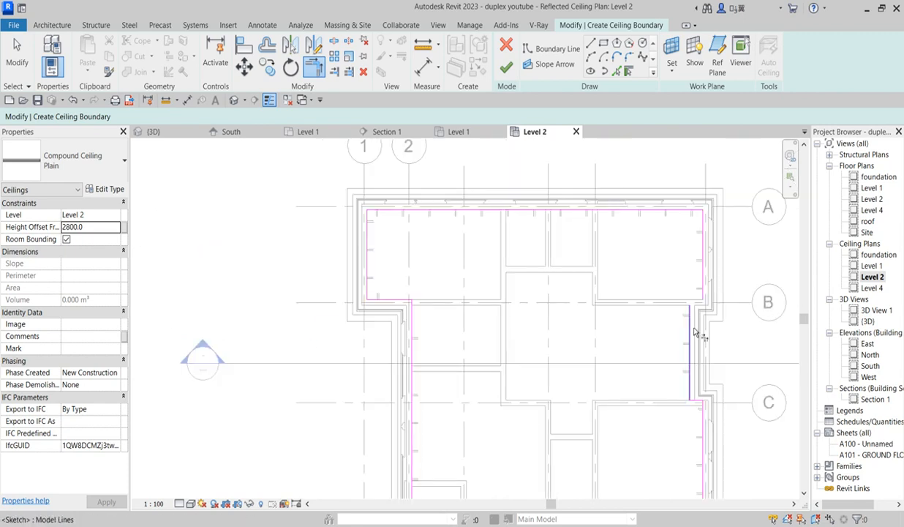
# Draw a short ceiling boundary line at grid B from the upper east wall line and trim it to the lower east wall line
pyautogui.scroll(3, 695, 332)
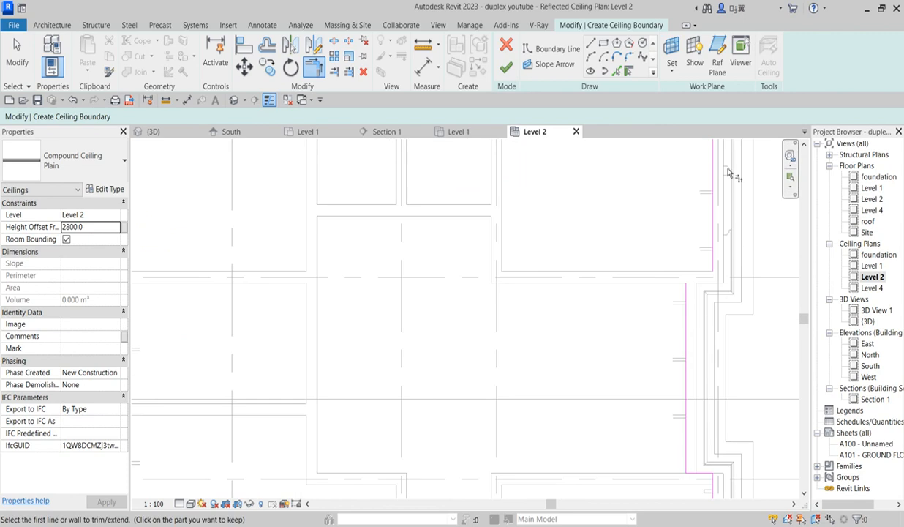
pyautogui.click(591, 43)
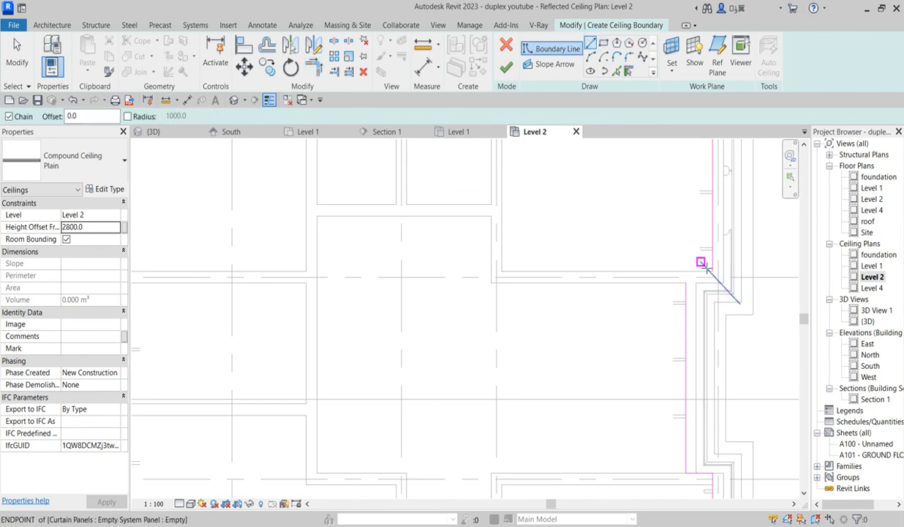
pyautogui.click(713, 271)
pyautogui.click(687, 272)
pyautogui.click(542, 147)
pyautogui.click(314, 68)
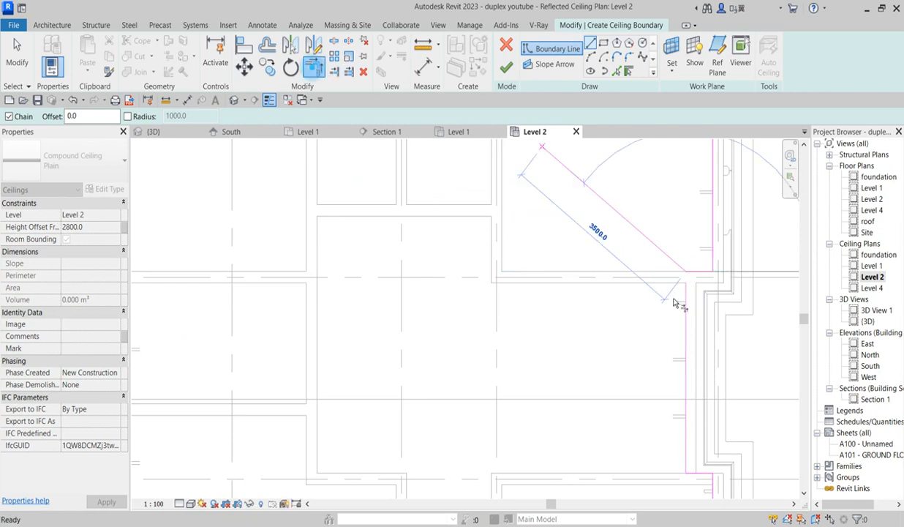
pyautogui.scroll(-2, 611, 399)
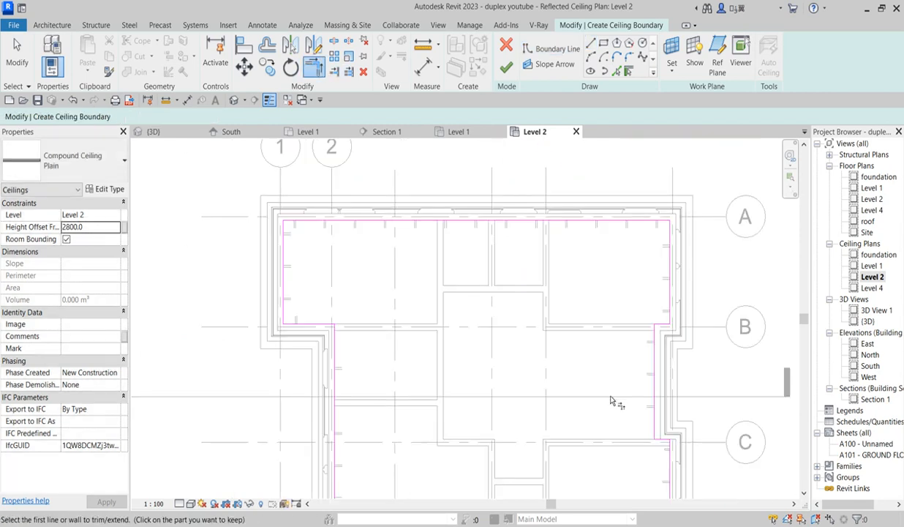
# Finish the boundary sketch to create the Level 2 ceiling, and deselect it
pyautogui.click(304, 322)
pyautogui.click(426, 365)
pyautogui.click(505, 67)
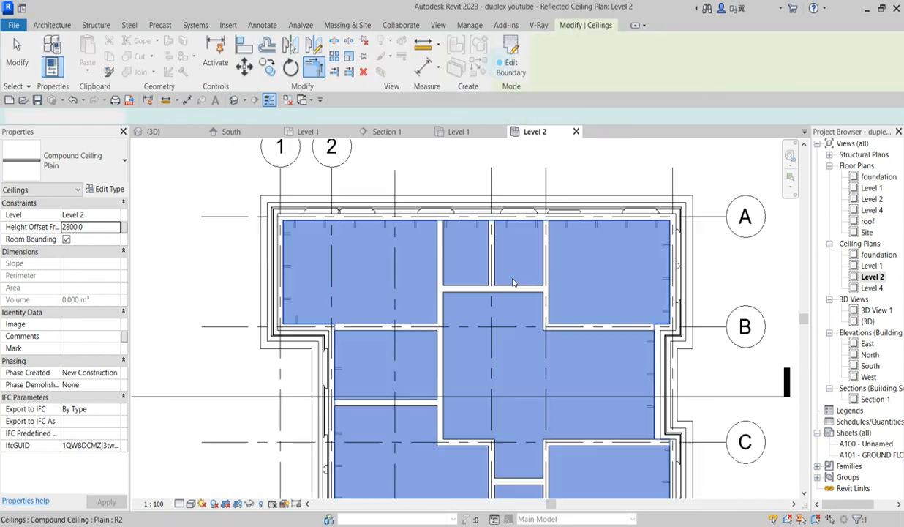
pyautogui.click(701, 423)
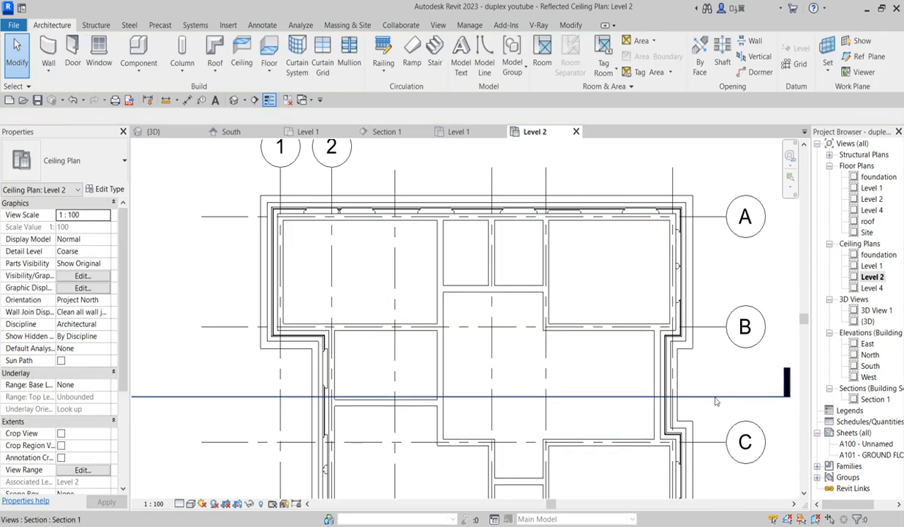
# Open the Section 1 view from its section line in the Level 2 ceiling plan
pyautogui.click(716, 398)
pyautogui.rightClick(716, 398)
pyautogui.moveTo(777, 191)
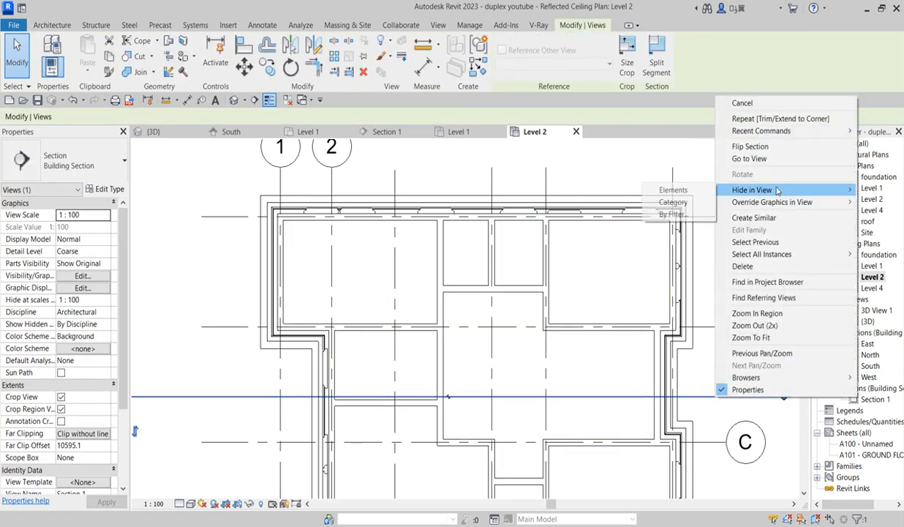
pyautogui.click(749, 159)
pyautogui.scroll(5, 439, 337)
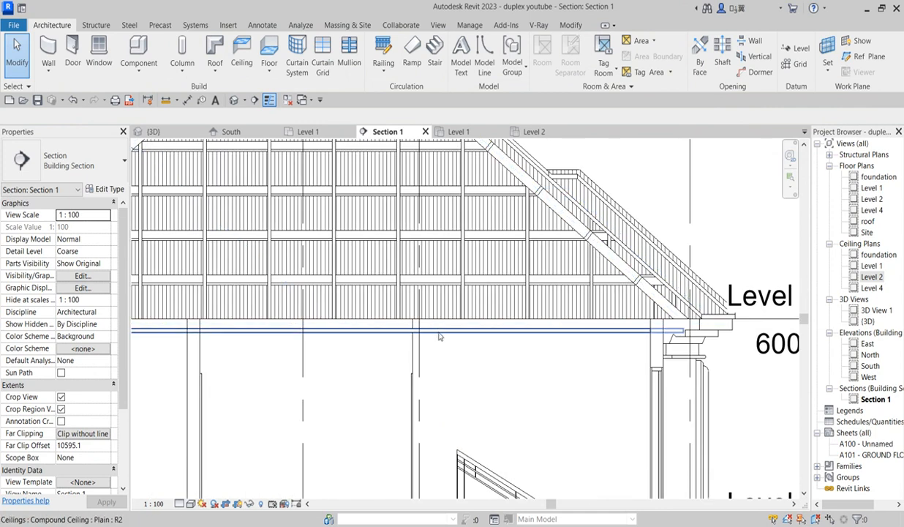
# Examine in section how the Level 2 ceiling sits beneath the roof framing and between the walls
pyautogui.scroll(-3, 439, 336)
pyautogui.scroll(-2, 307, 341)
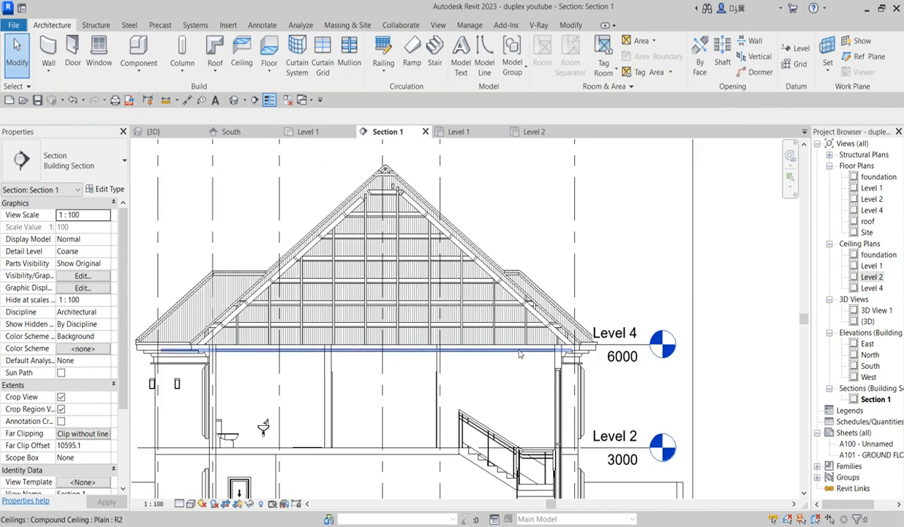
pyautogui.click(621, 279)
pyautogui.scroll(-1, 481, 358)
pyautogui.scroll(3, 450, 360)
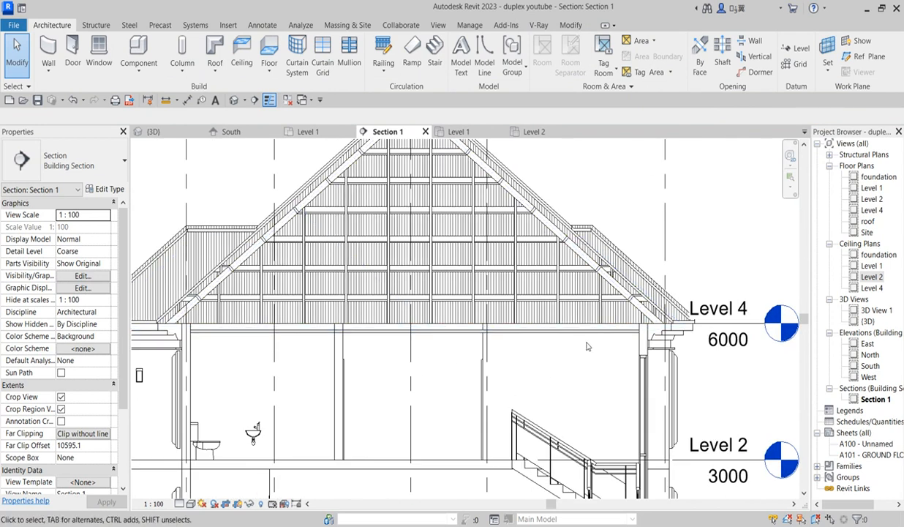
pyautogui.scroll(-2, 585, 346)
pyautogui.scroll(5, 452, 370)
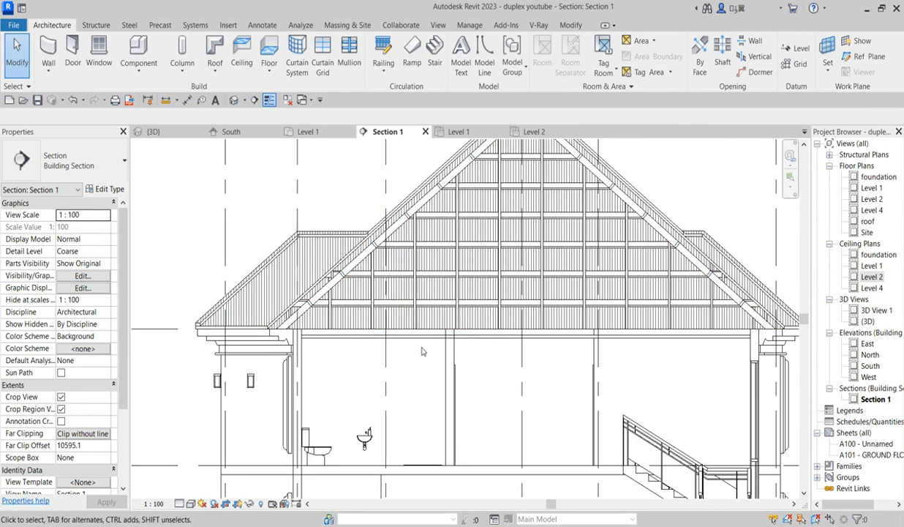
pyautogui.scroll(-2, 494, 365)
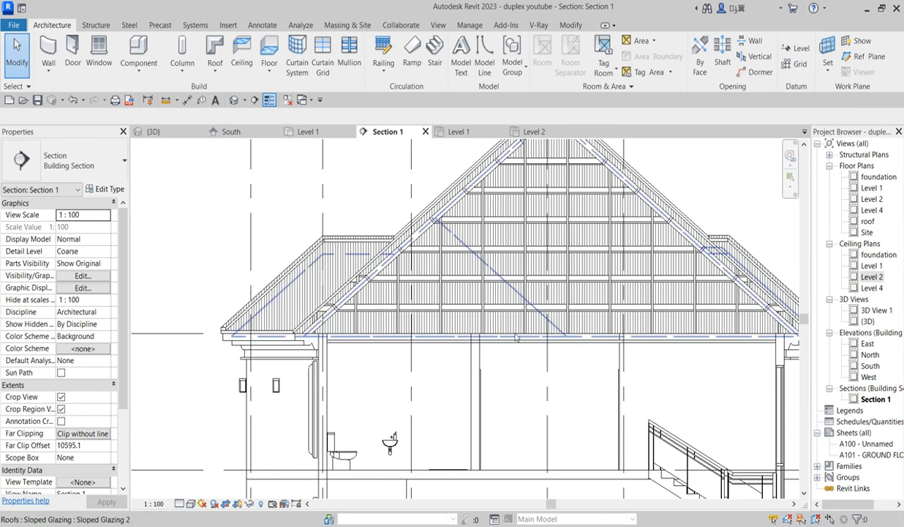
pyautogui.scroll(1, 402, 360)
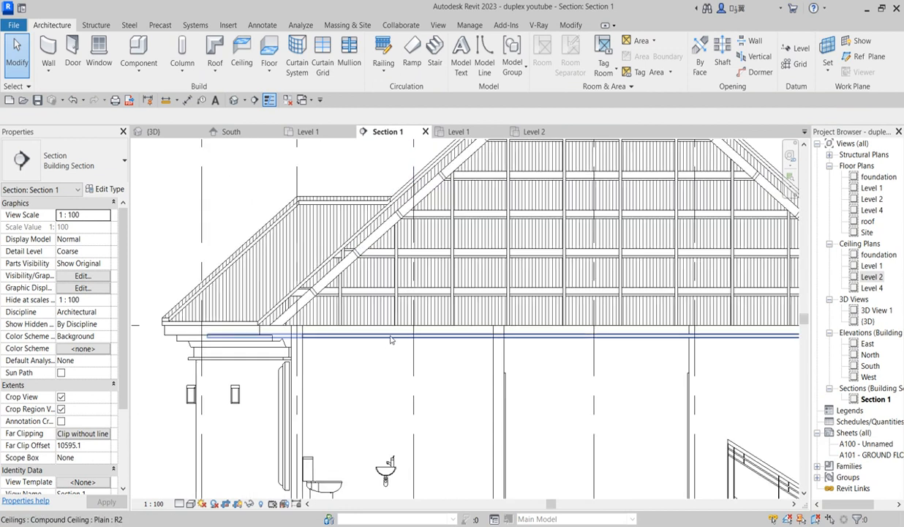
pyautogui.scroll(-1, 526, 338)
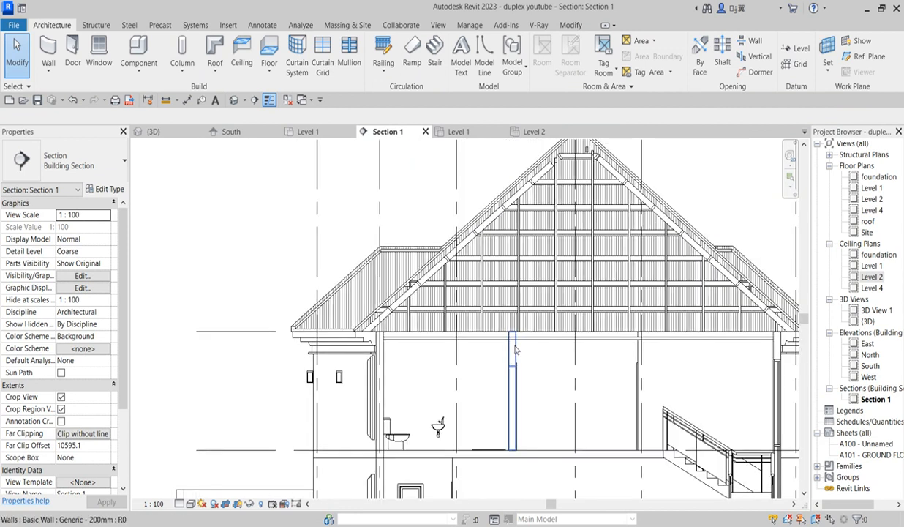
pyautogui.scroll(1, 443, 371)
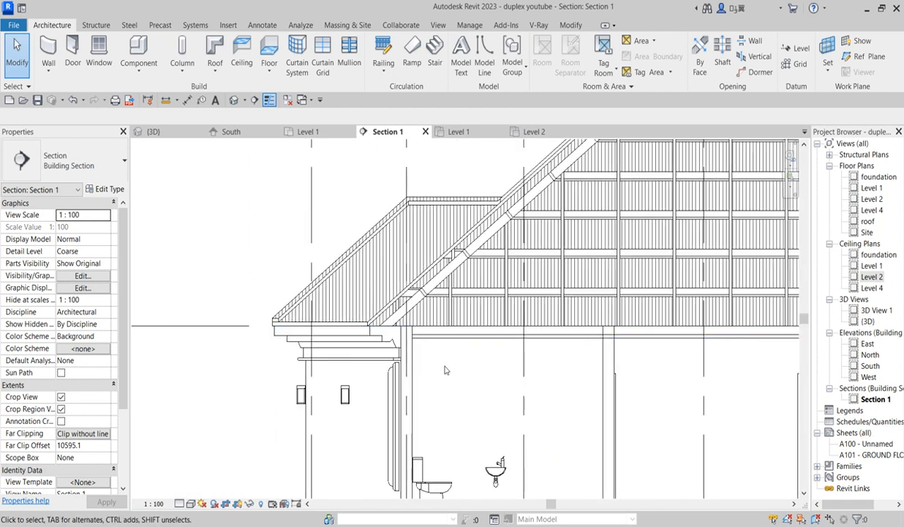
pyautogui.scroll(-1, 433, 378)
pyautogui.scroll(-1, 433, 378)
pyautogui.scroll(1, 500, 417)
pyautogui.scroll(-1, 466, 404)
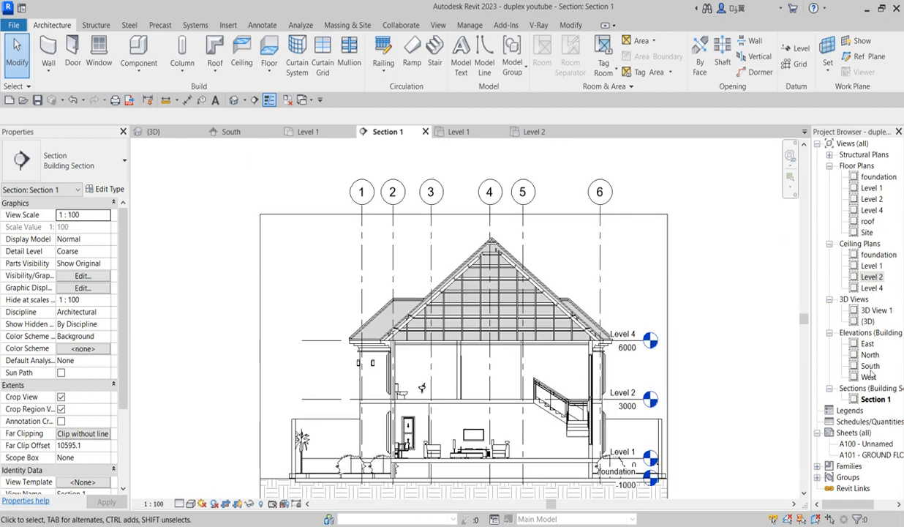
# Open the Level 2 floor plan and bring the stair area into view
pyautogui.click(874, 199)
pyautogui.doubleClick(870, 195)
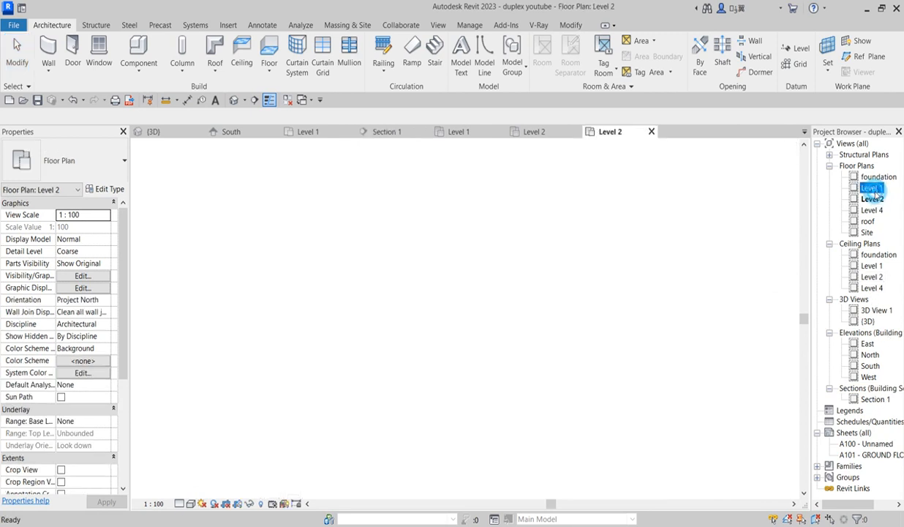
pyautogui.click(869, 188)
pyautogui.scroll(-1, 561, 374)
pyautogui.scroll(1, 630, 389)
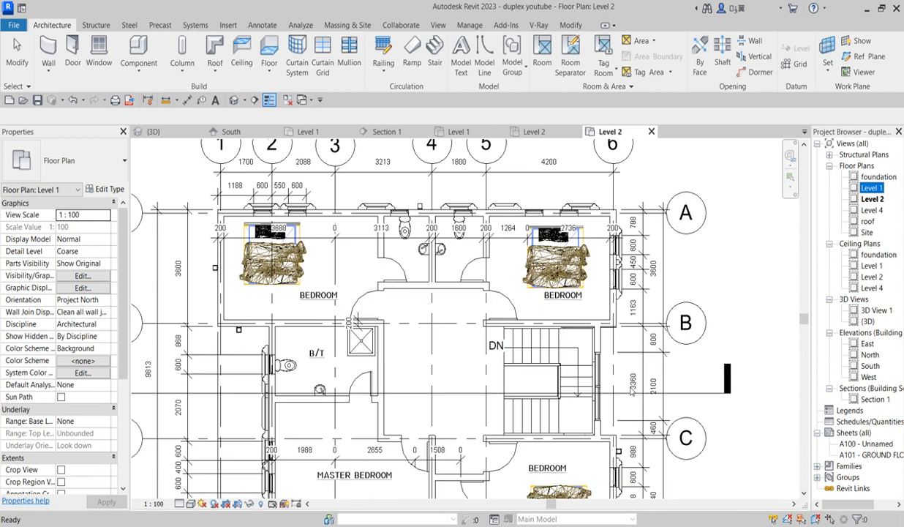
# Split the Section 1 line between grids 4 and 5 and shift its stair-side segment toward grid C, through the lower stair flight
pyautogui.click(728, 386)
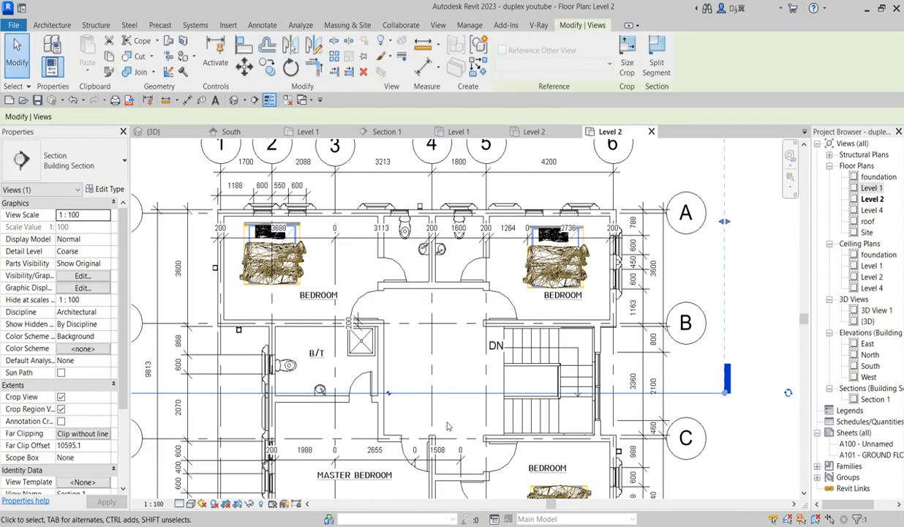
pyautogui.scroll(-1, 562, 405)
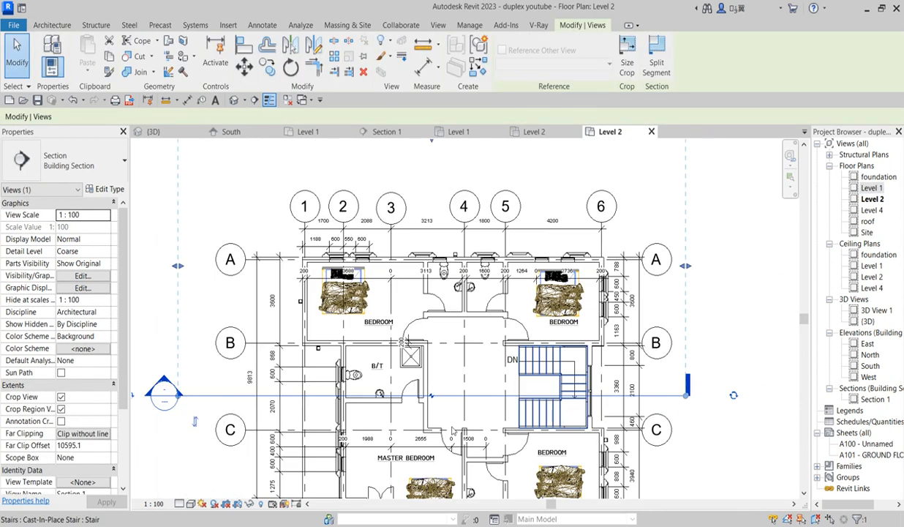
pyautogui.scroll(1, 429, 408)
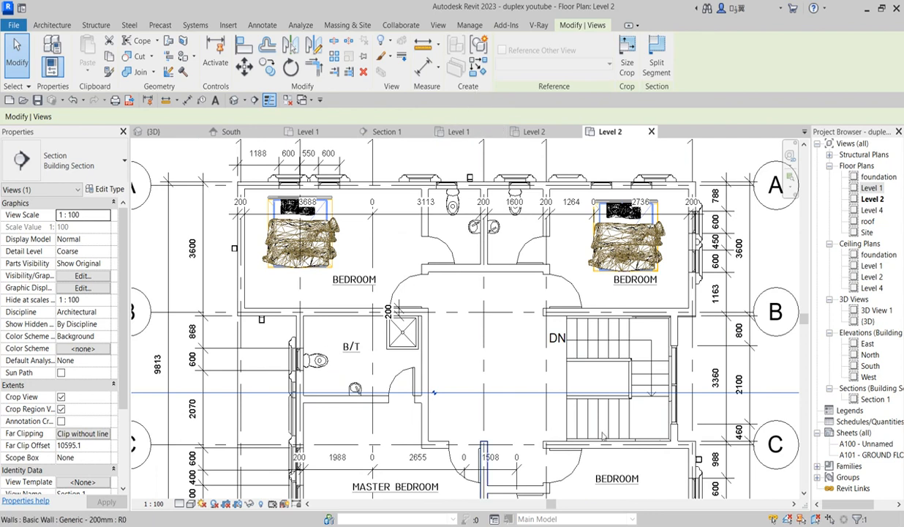
pyautogui.click(650, 54)
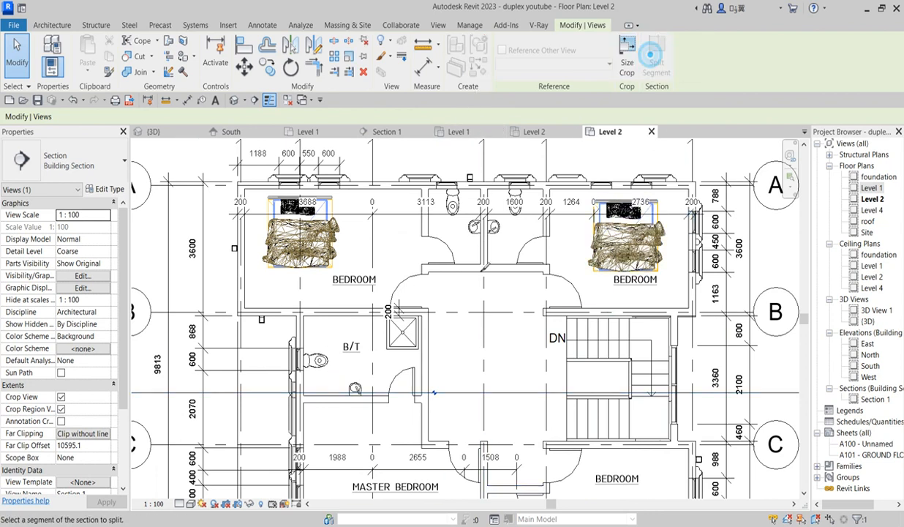
pyautogui.click(497, 393)
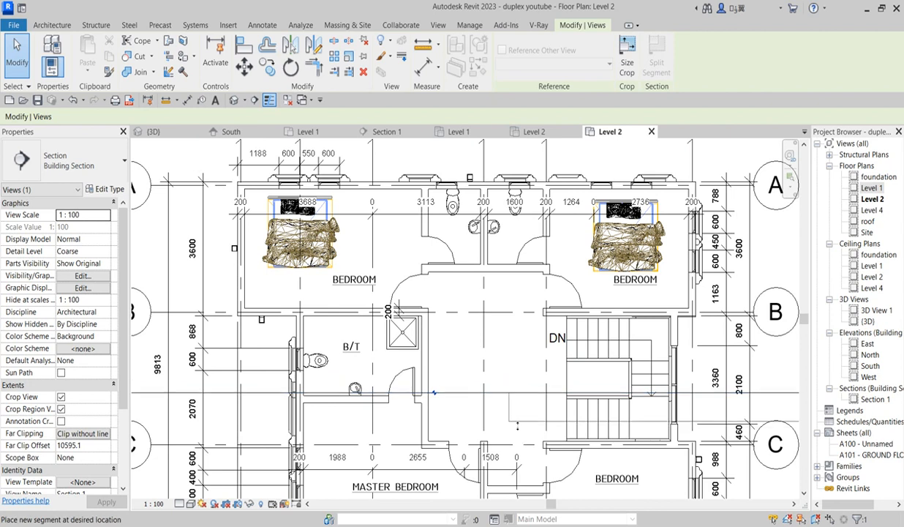
pyautogui.click(514, 420)
pyautogui.scroll(-2, 508, 367)
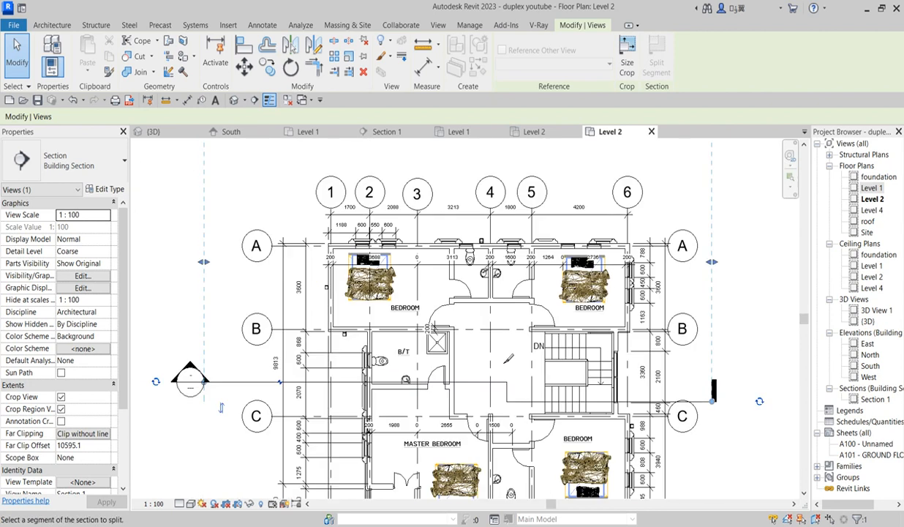
pyautogui.rightClick(495, 331)
pyautogui.click(512, 341)
pyautogui.scroll(2, 504, 367)
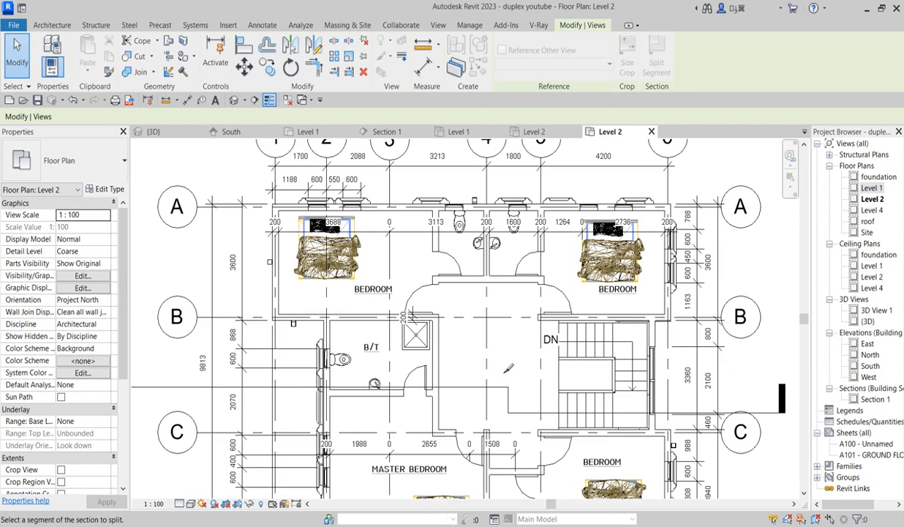
pyautogui.rightClick(487, 188)
pyautogui.click(514, 199)
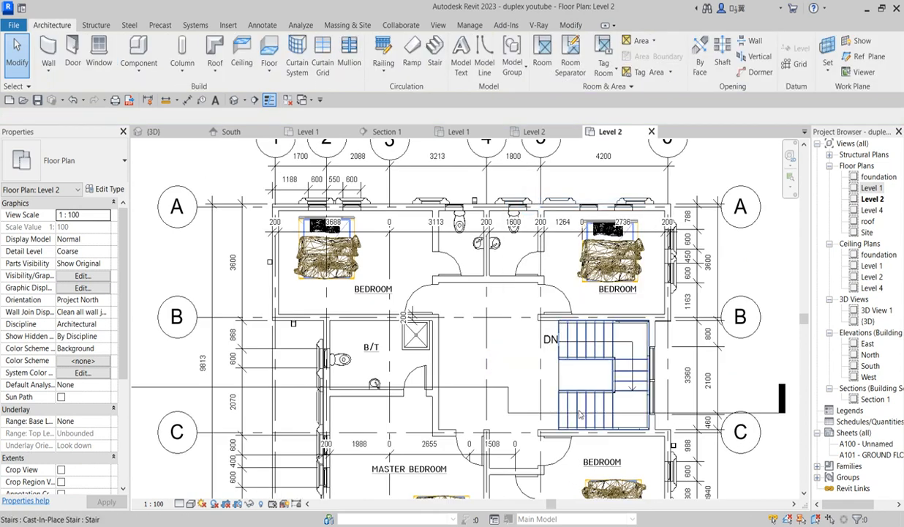
# Open Section 1 from the jogged section line and check how it cuts the staircase
pyautogui.scroll(2, 621, 411)
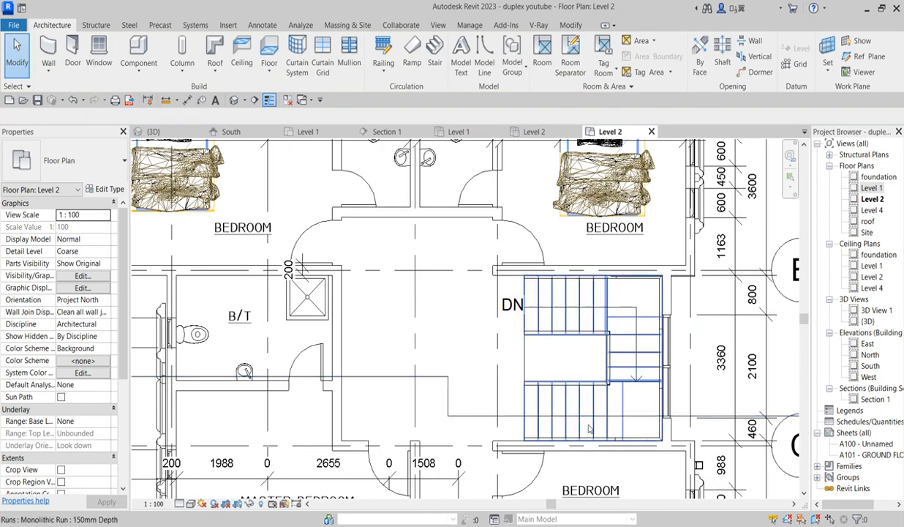
pyautogui.scroll(-2, 543, 420)
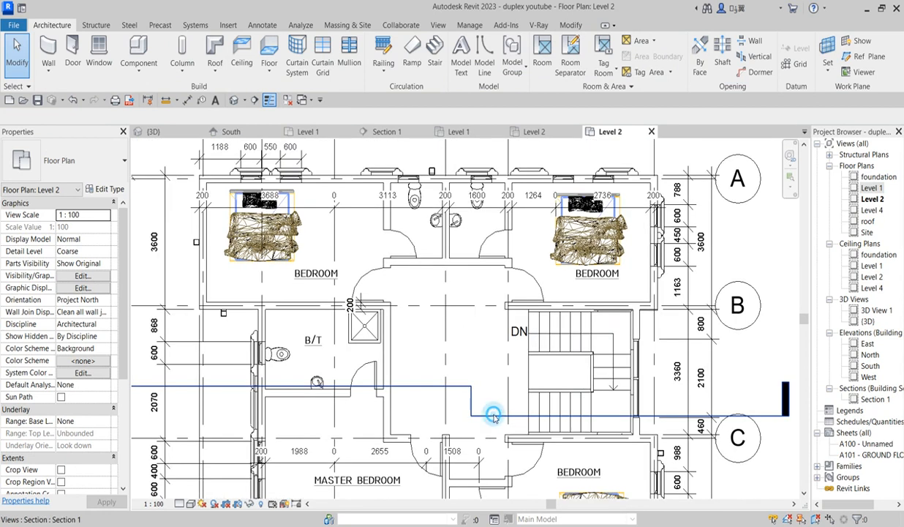
pyautogui.click(494, 417)
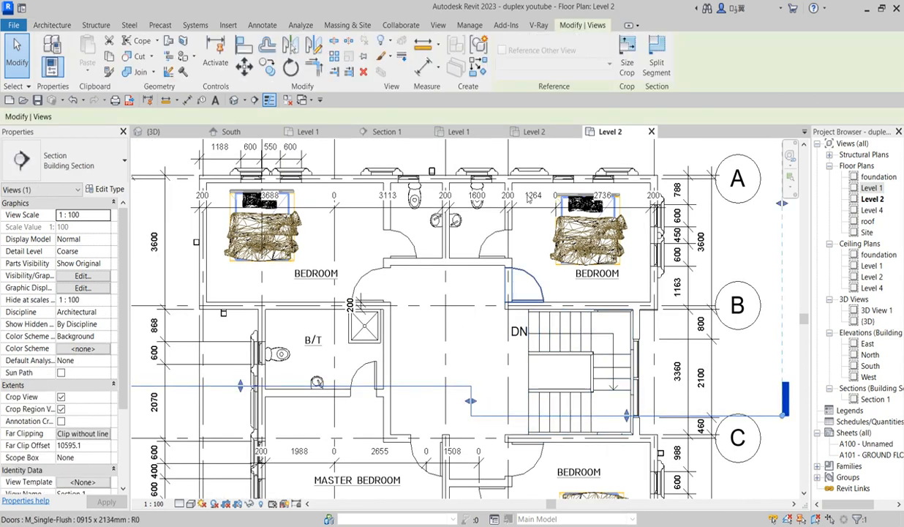
pyautogui.rightClick(500, 415)
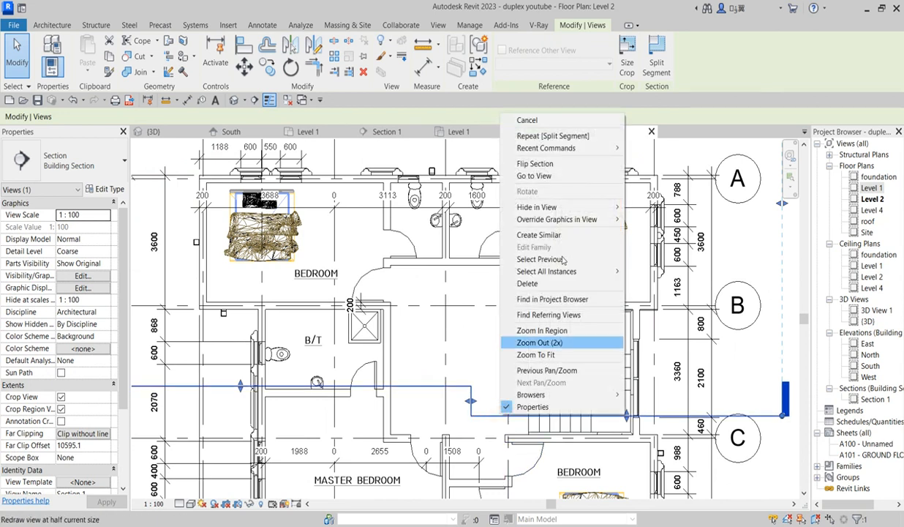
pyautogui.click(529, 177)
pyautogui.scroll(3, 551, 462)
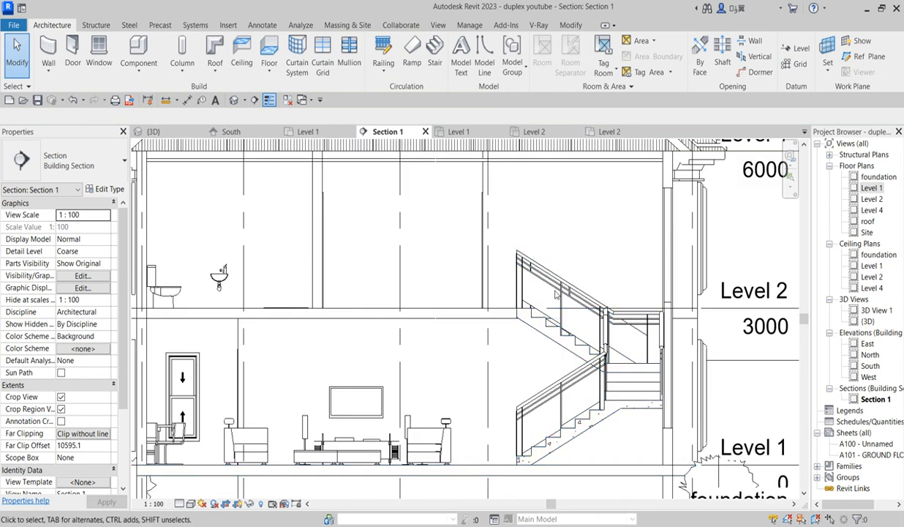
# In the Level 1 plan, split the Section 1 line at the stair landing and shift its outer segment toward grid B
pyautogui.doubleClick(870, 189)
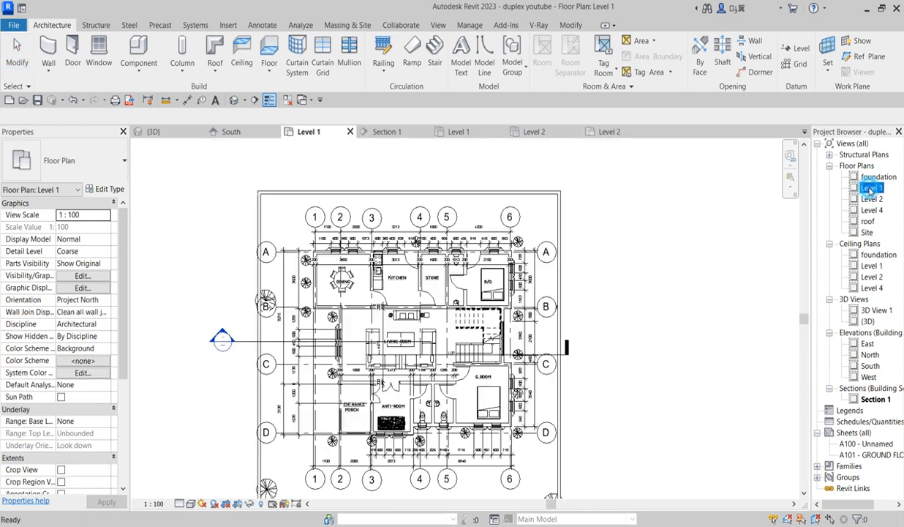
pyautogui.scroll(5, 443, 355)
pyautogui.click(439, 356)
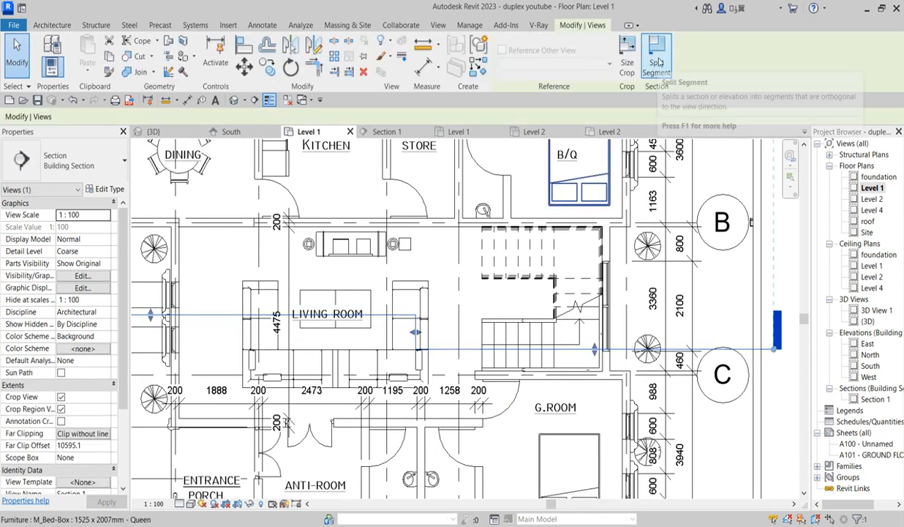
pyautogui.click(659, 63)
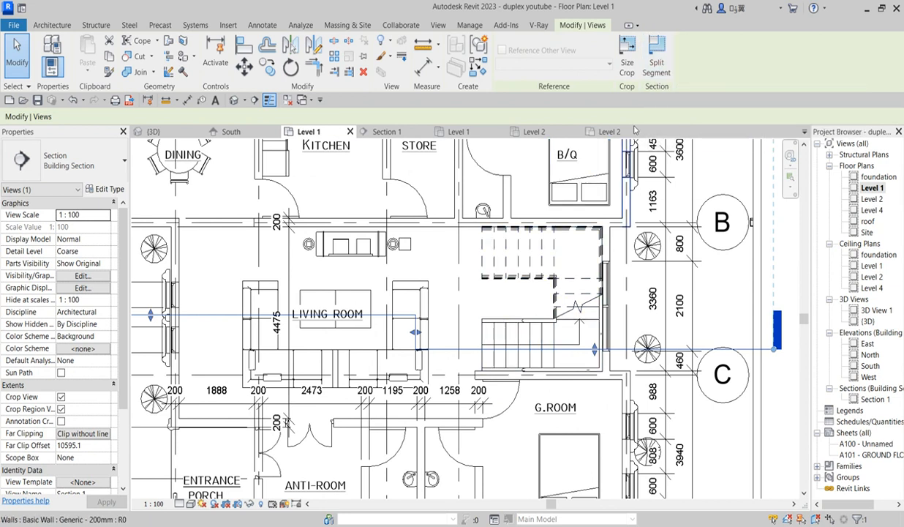
pyautogui.click(569, 353)
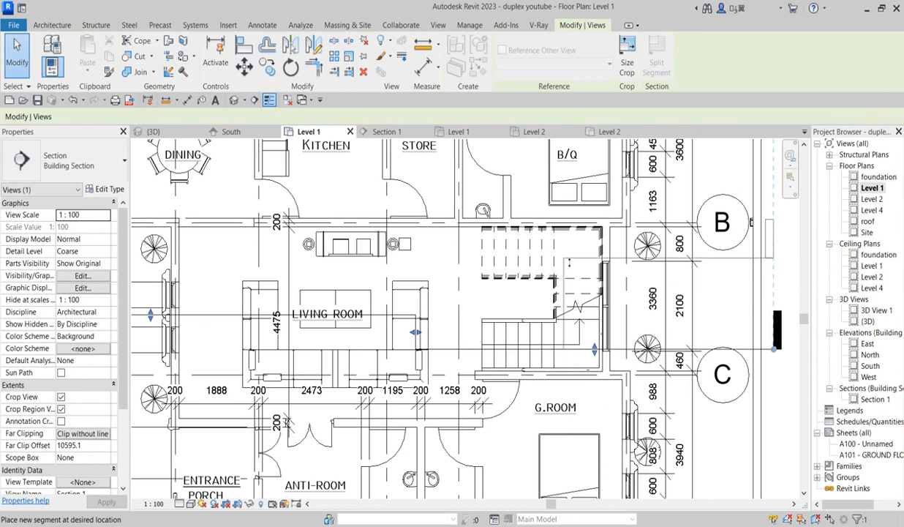
pyautogui.click(578, 305)
pyautogui.rightClick(579, 254)
pyautogui.click(591, 261)
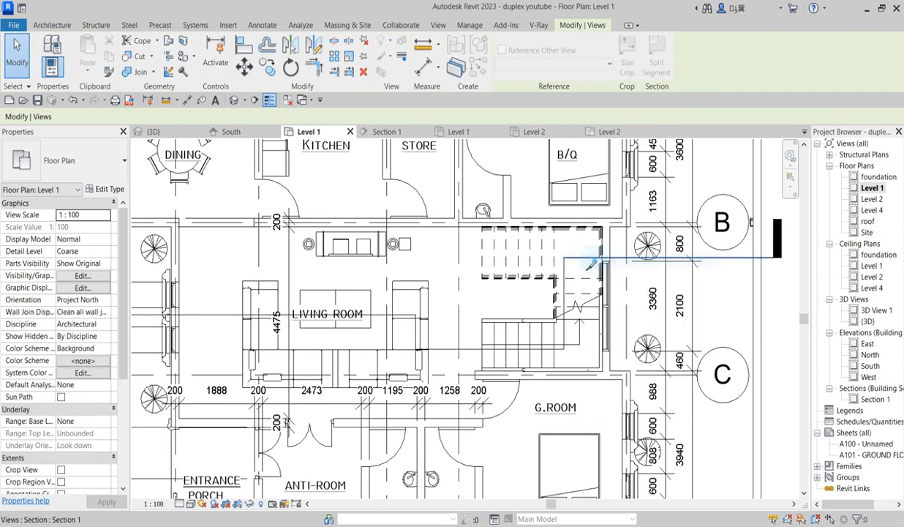
# Open Section 1 and check how the additional jog cuts the staircase
pyautogui.click(875, 399)
pyautogui.doubleClick(874, 399)
pyautogui.scroll(-3, 463, 356)
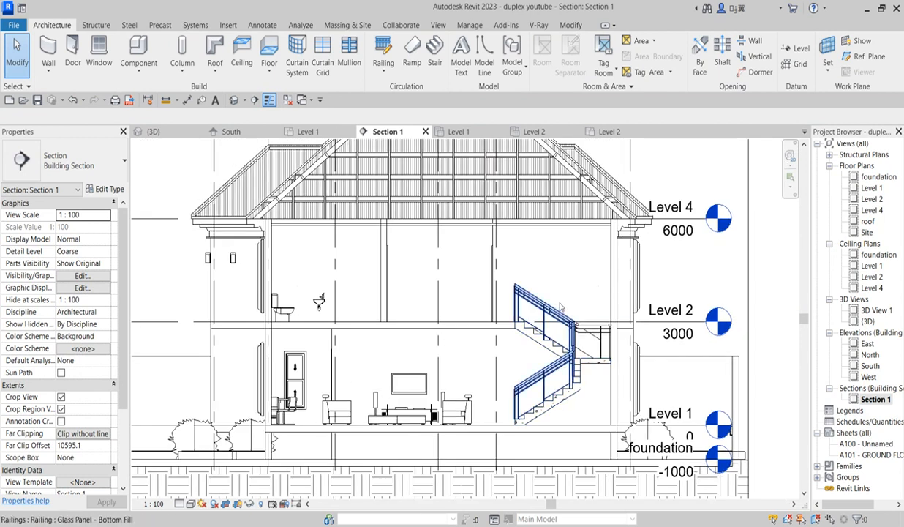
# Return to the Level 1 plan and realign Section 1's outer segment with the segment through the lower stair flight
pyautogui.doubleClick(861, 188)
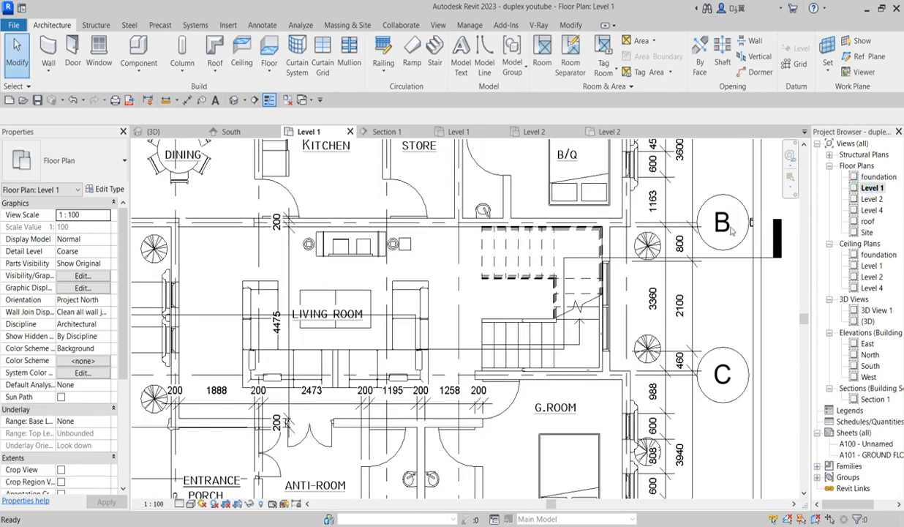
pyautogui.click(590, 259)
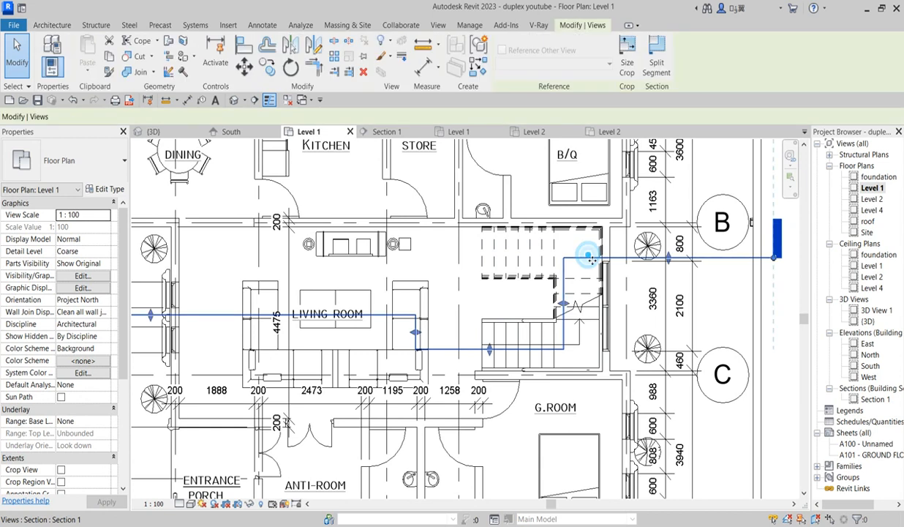
pyautogui.moveTo(669, 262); pyautogui.dragTo(668, 350)
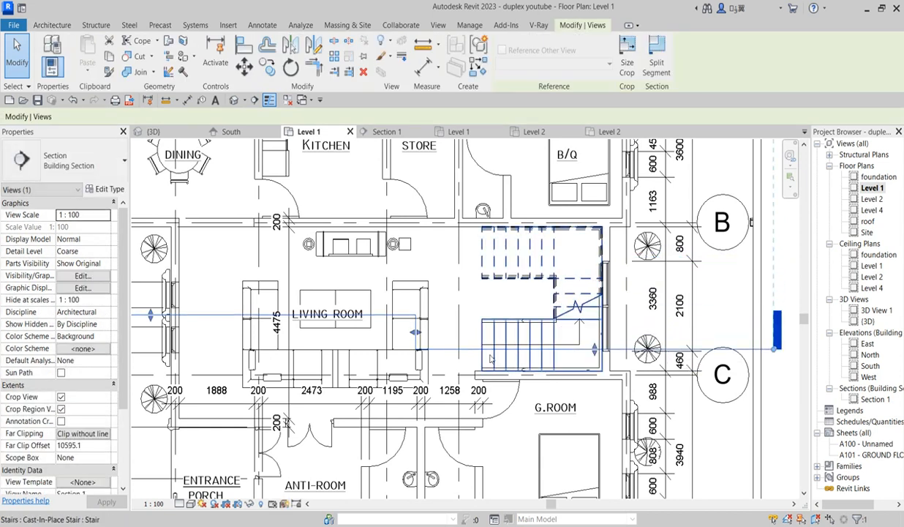
pyautogui.click(426, 256)
# Look over the single-jog section line in plan, then reopen Section 1 to review the staircase and both floors
pyautogui.scroll(-3, 449, 336)
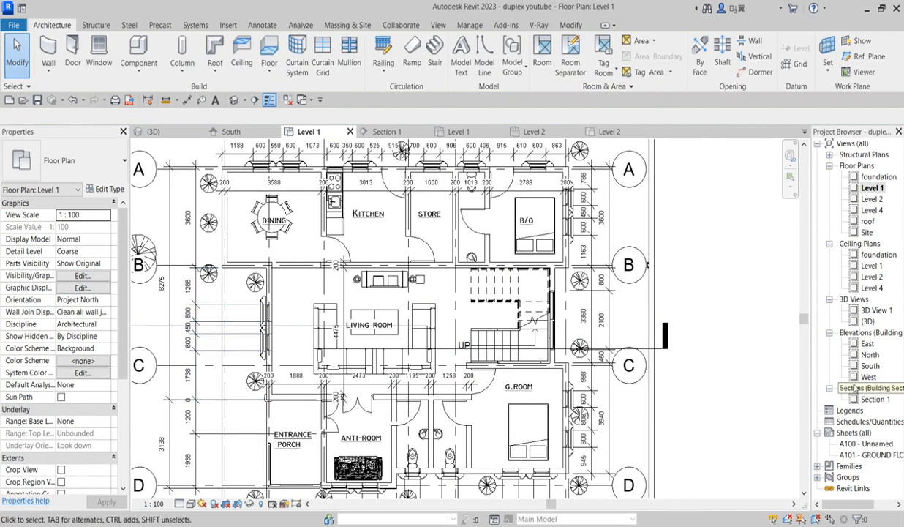
pyautogui.scroll(-3, 567, 342)
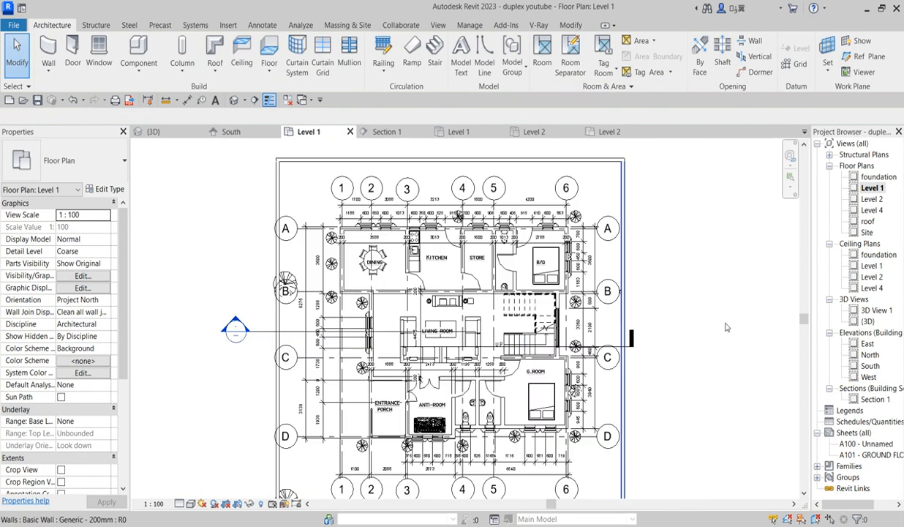
pyautogui.doubleClick(874, 399)
pyautogui.scroll(3, 512, 408)
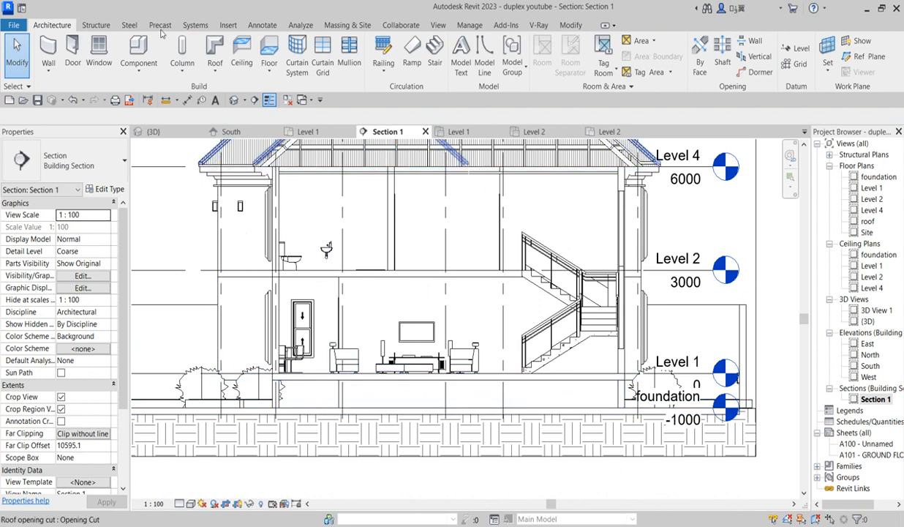
# Start batt insulation with a width of 800 from the midpoint of the foundation wall at the end opposite the stairs, below the Level 1 floor
pyautogui.click(265, 25)
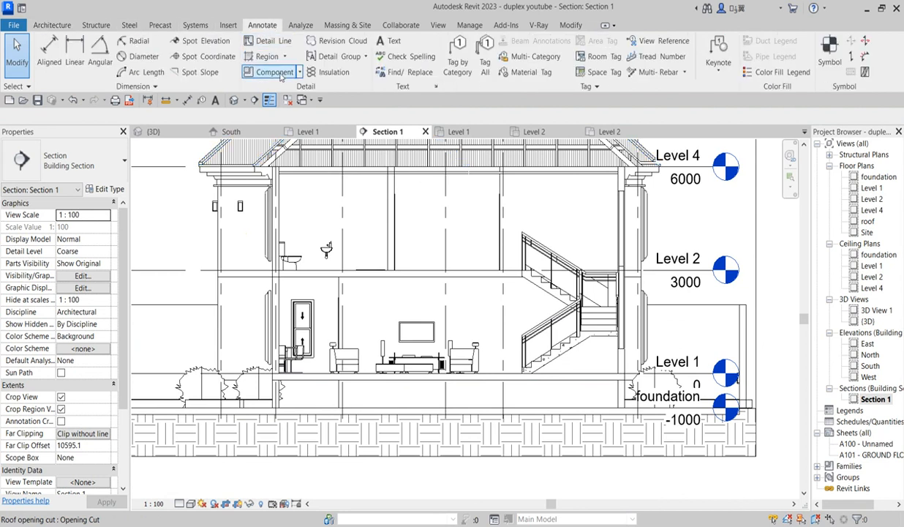
pyautogui.click(338, 74)
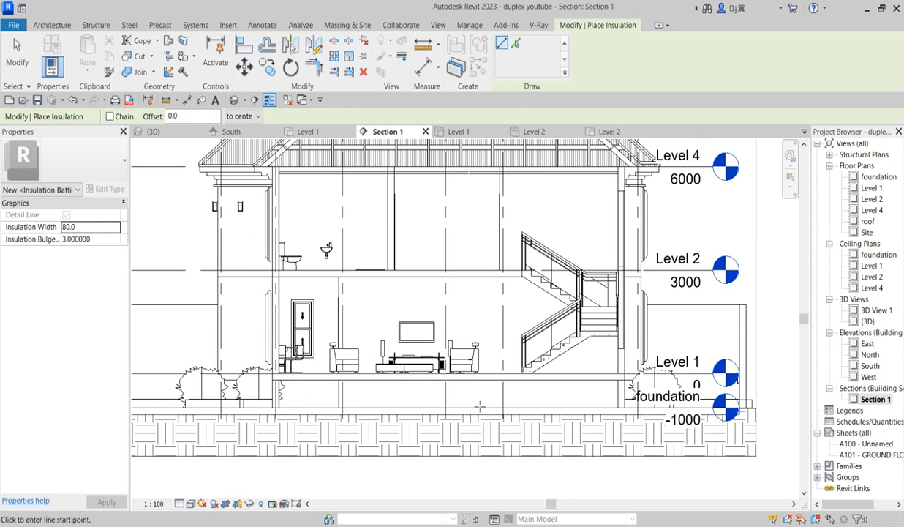
pyautogui.doubleClick(85, 228)
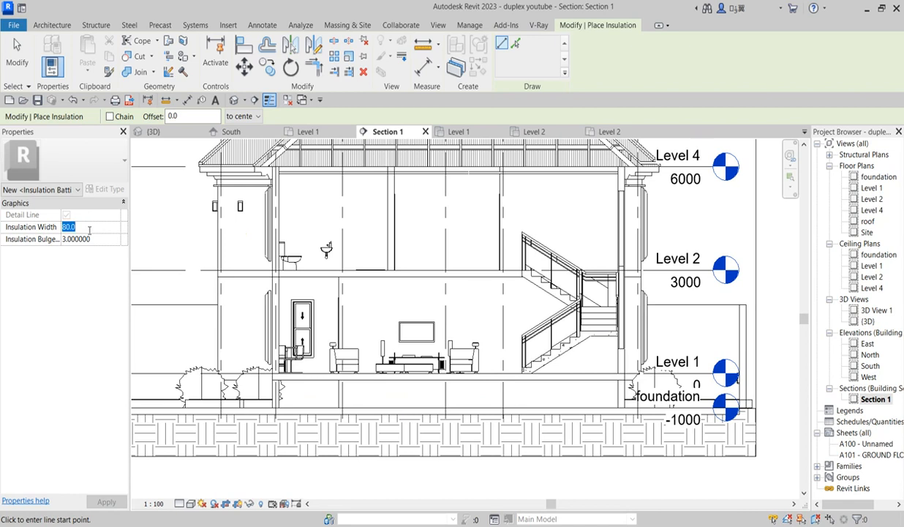
pyautogui.write('8')
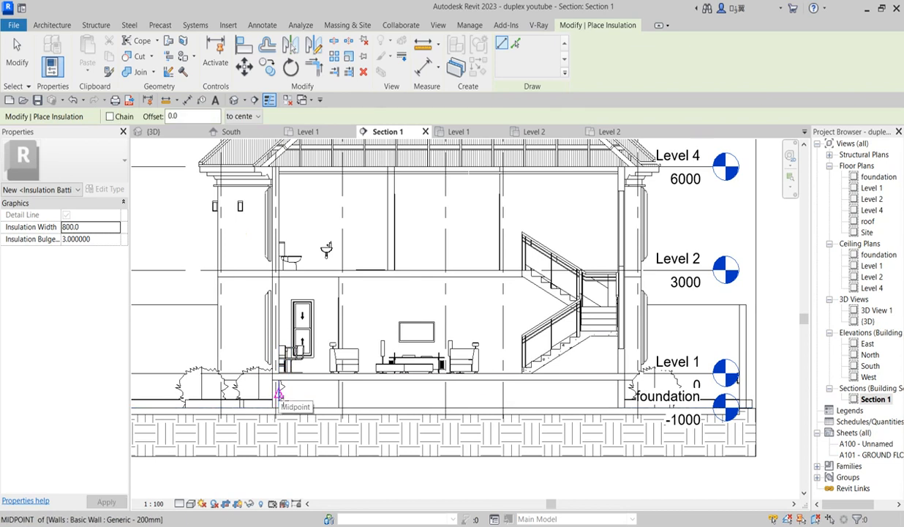
pyautogui.click(280, 395)
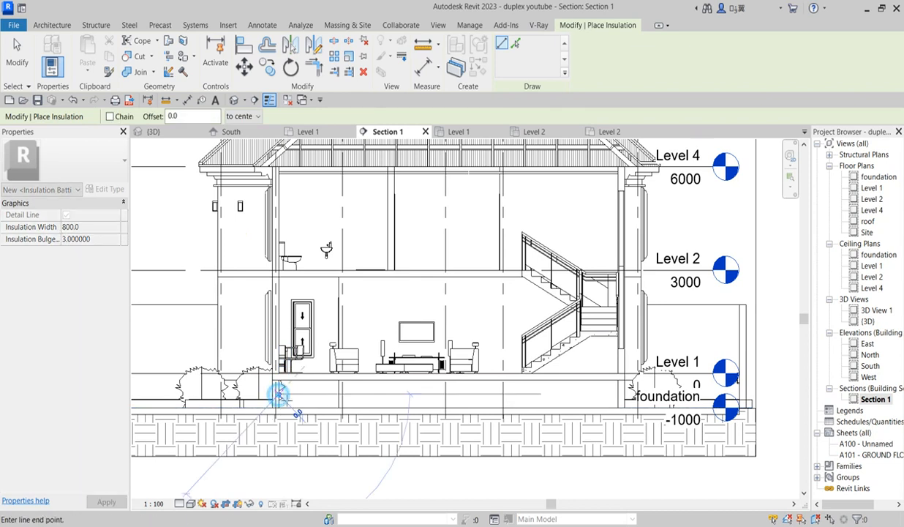
# Finish the 800-wide insulation batting across the foundation space, ending it at the wall on the staircase side, and exit the Insulation command
pyautogui.click(619, 395)
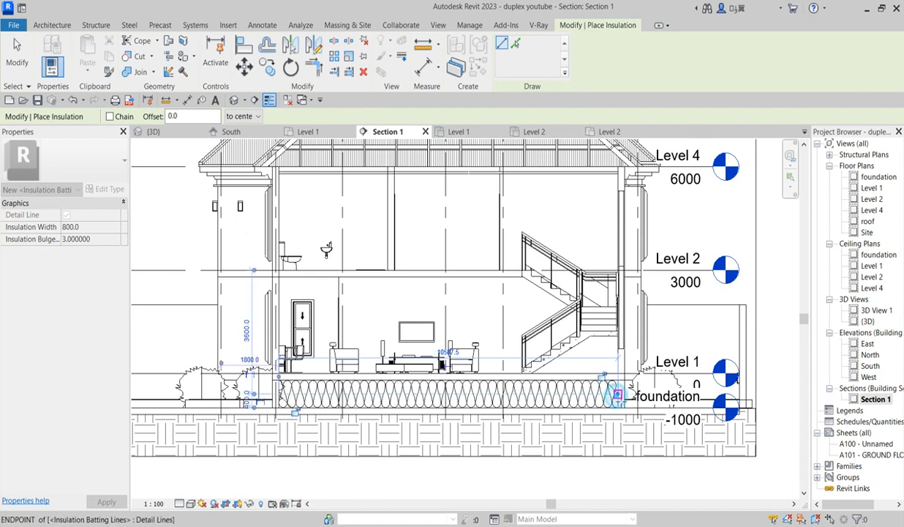
pyautogui.rightClick(475, 311)
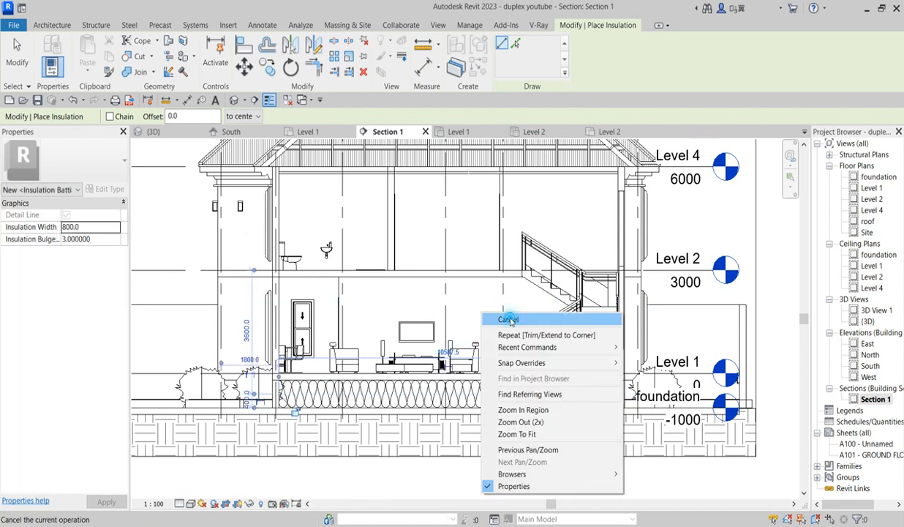
pyautogui.click(507, 320)
pyautogui.rightClick(453, 289)
pyautogui.click(493, 299)
pyautogui.scroll(-2, 480, 366)
pyautogui.scroll(3, 480, 403)
pyautogui.scroll(-3, 478, 401)
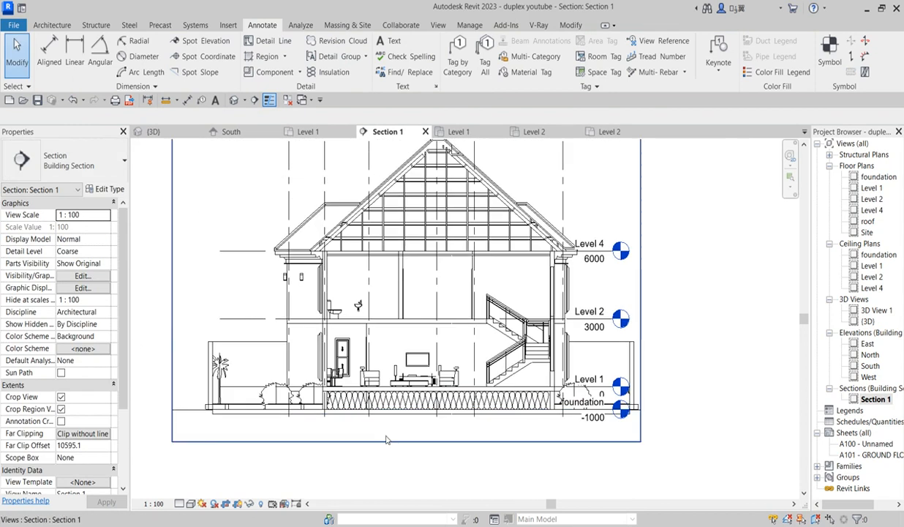
pyautogui.scroll(2, 451, 403)
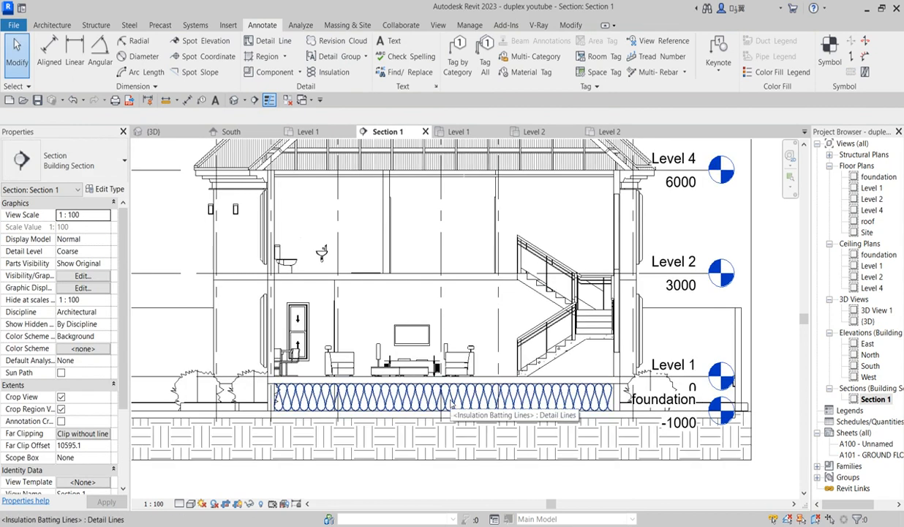
pyautogui.click(450, 402)
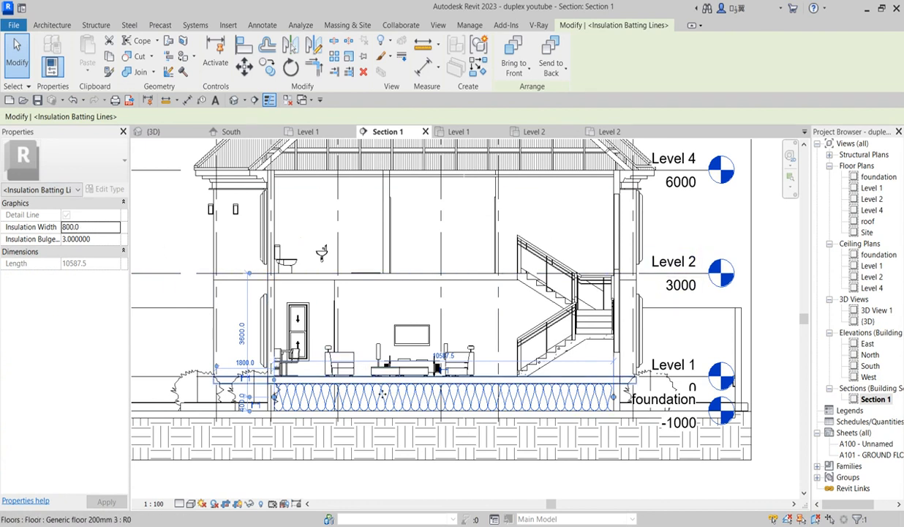
pyautogui.click(427, 241)
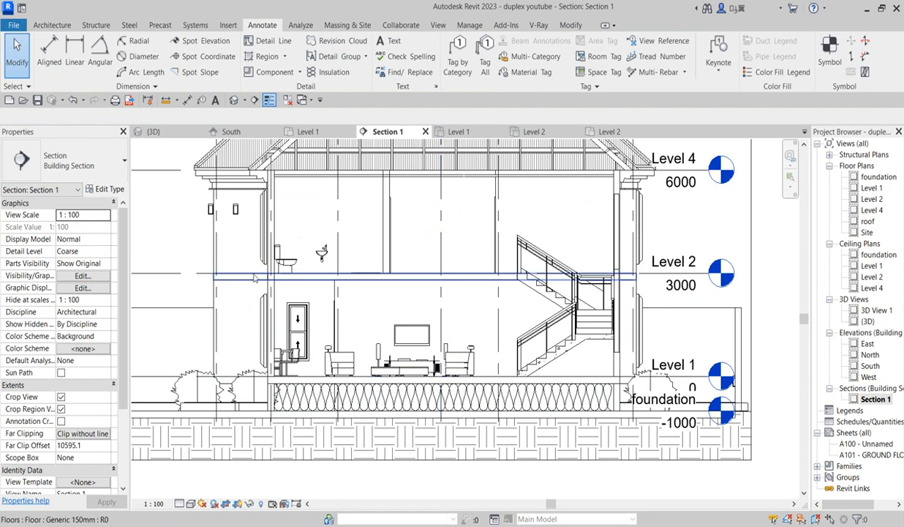
pyautogui.scroll(-1, 301, 324)
pyautogui.scroll(2, 365, 288)
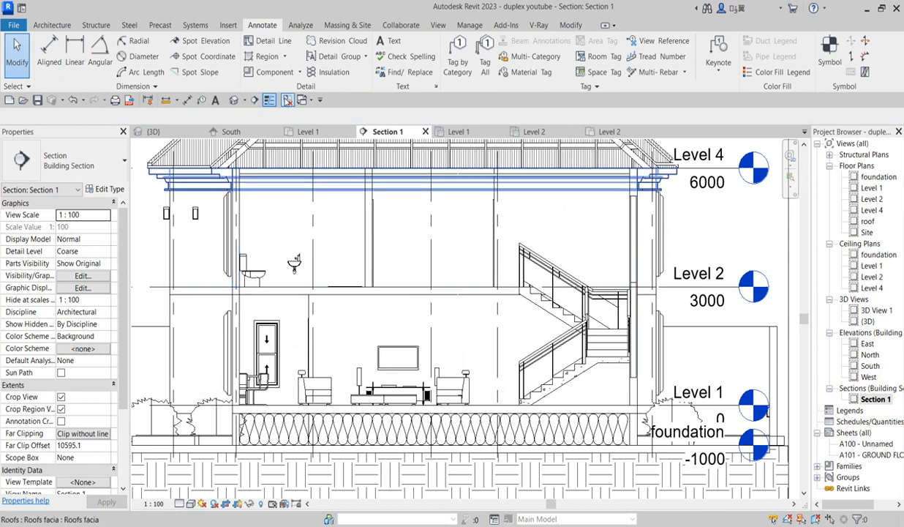
# Switch thin lines off and back on to compare the line weights in the section
pyautogui.click(270, 100)
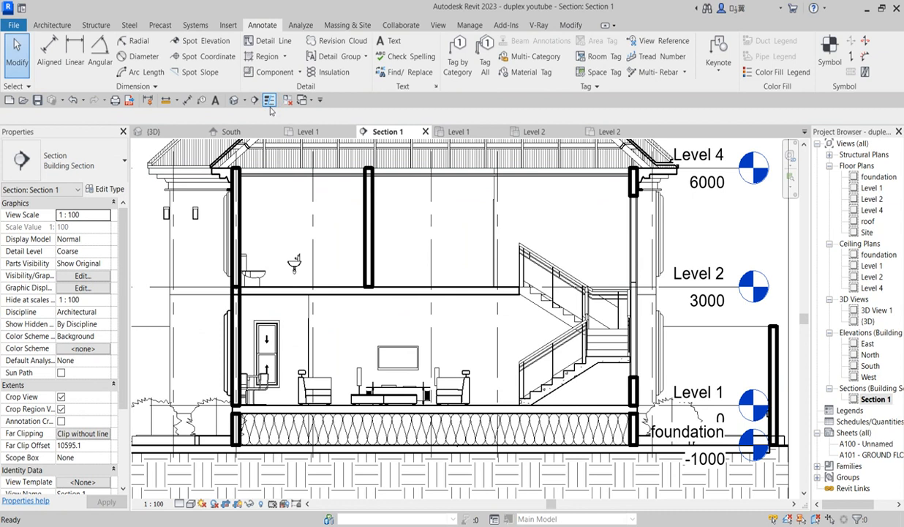
pyautogui.click(270, 100)
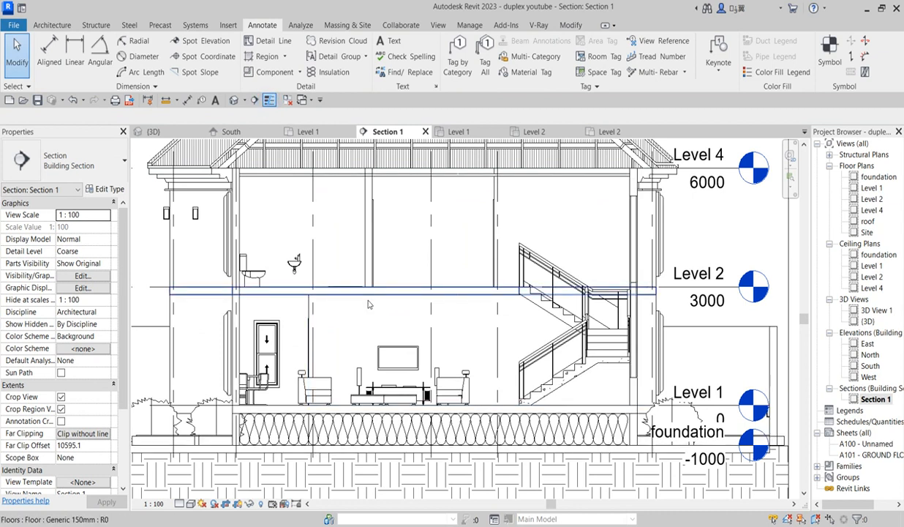
pyautogui.scroll(2, 378, 300)
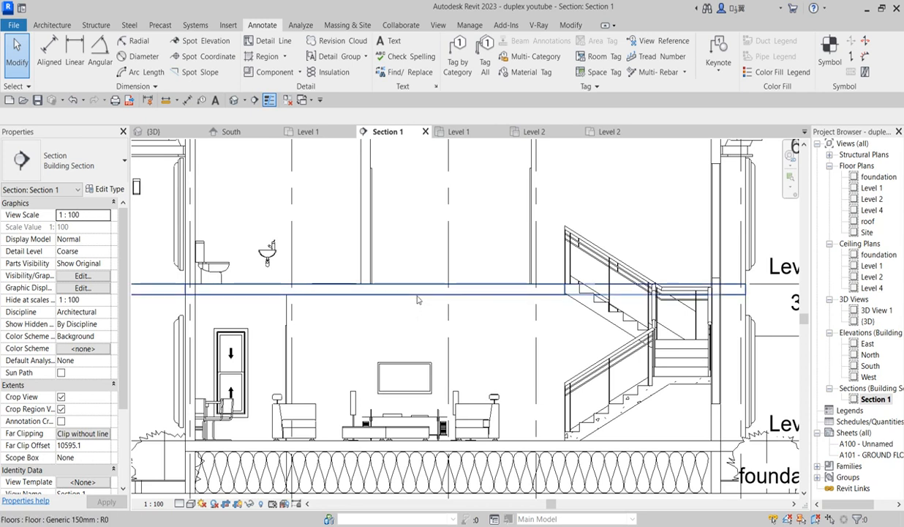
pyautogui.scroll(-2, 525, 314)
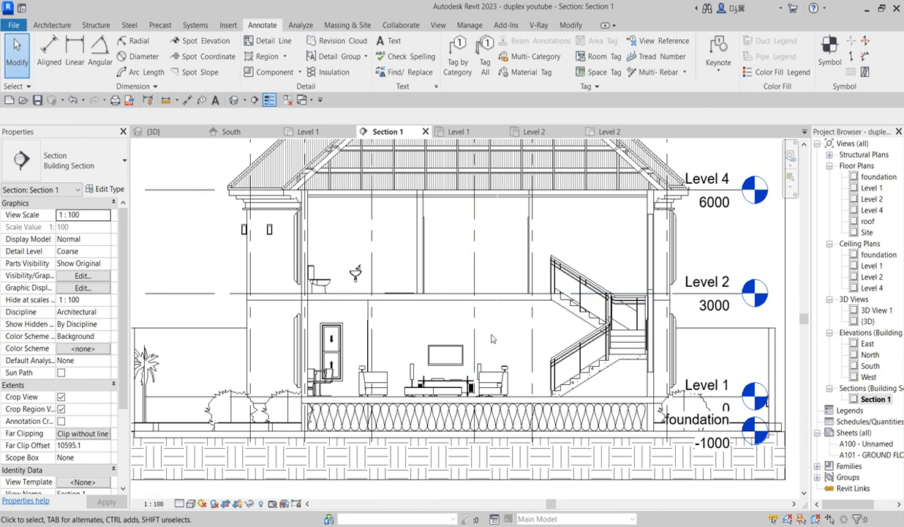
pyautogui.press('v')
pyautogui.press('g')
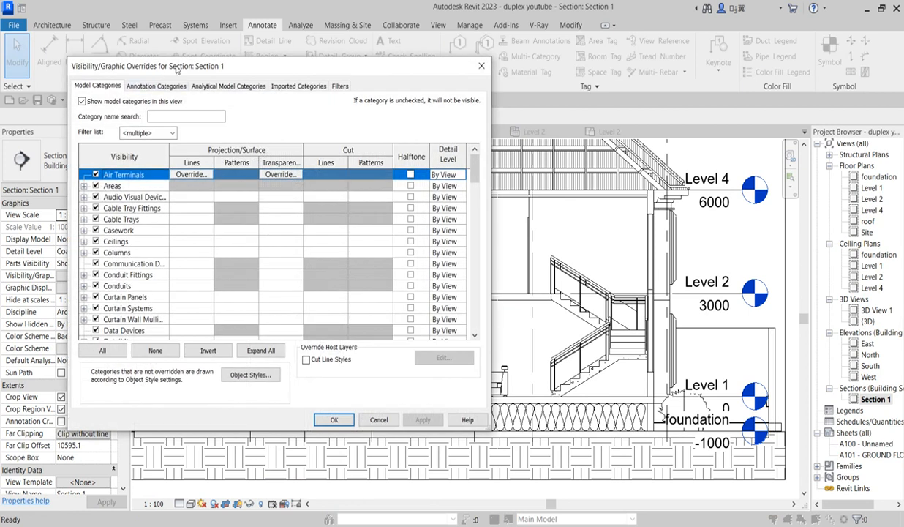
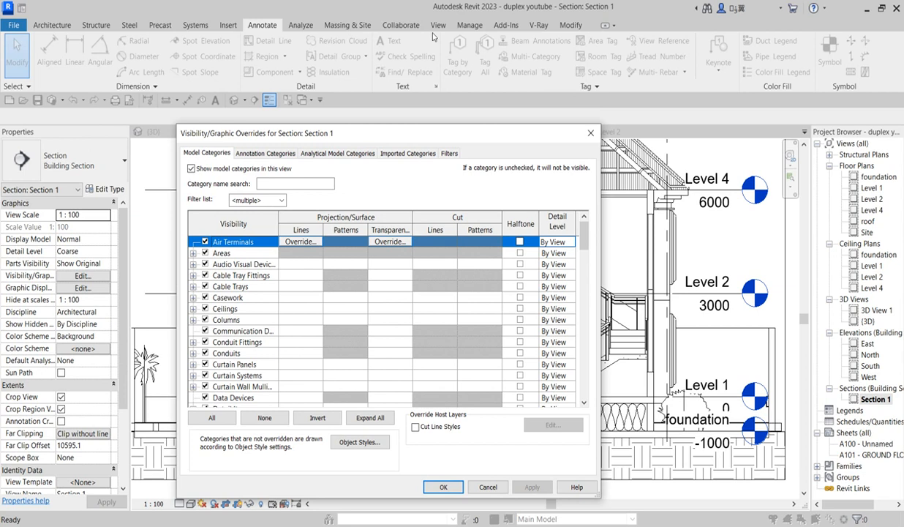
pyautogui.click(590, 133)
# Open the Default Floor material assigned to the Floors category, reaching the object styles through Section 1's visibility/graphic overrides
pyautogui.click(474, 26)
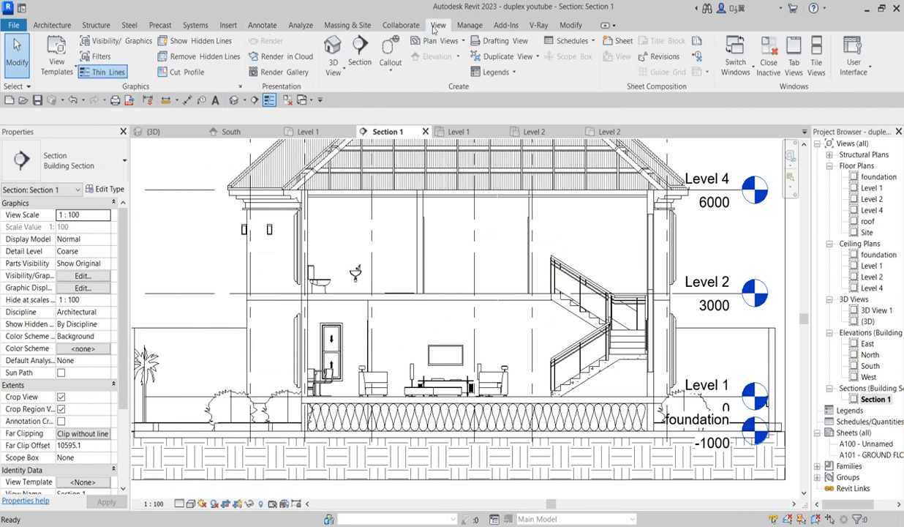
pyautogui.click(126, 42)
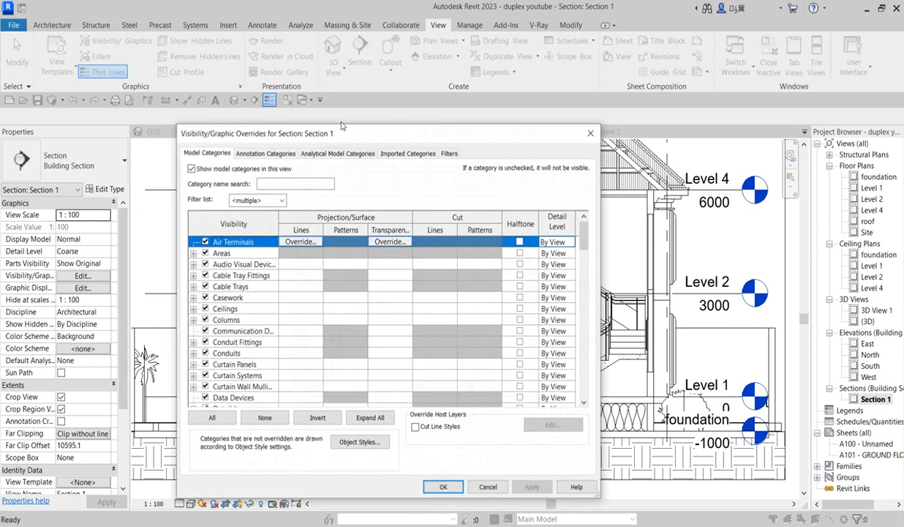
pyautogui.click(366, 443)
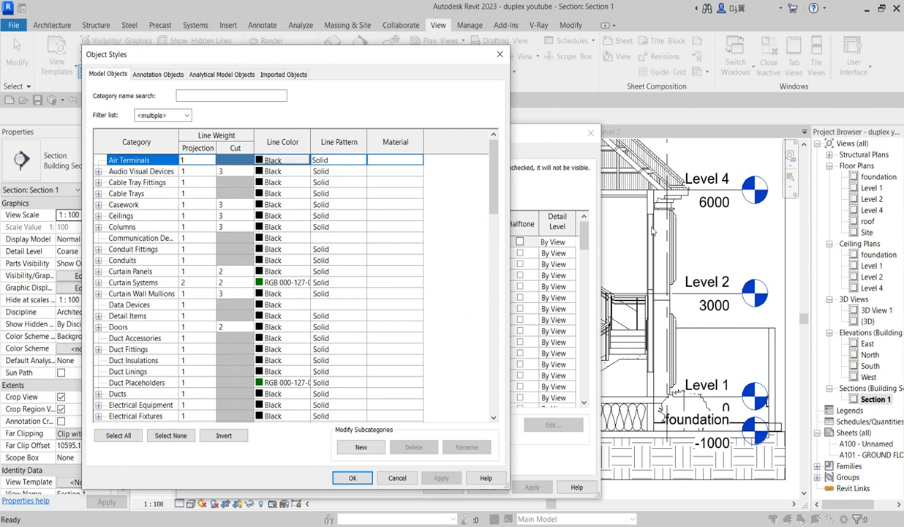
pyautogui.moveTo(495, 173); pyautogui.dragTo(488, 208)
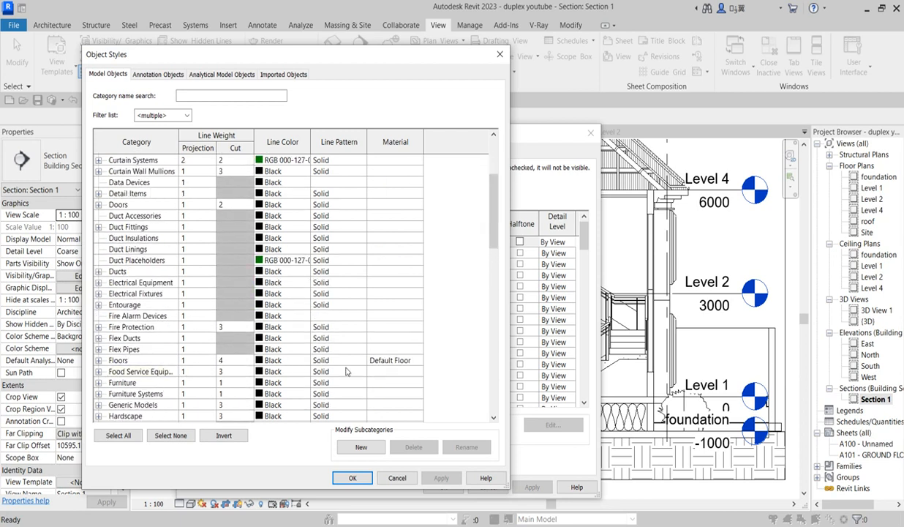
pyautogui.click(411, 361)
pyautogui.click(414, 362)
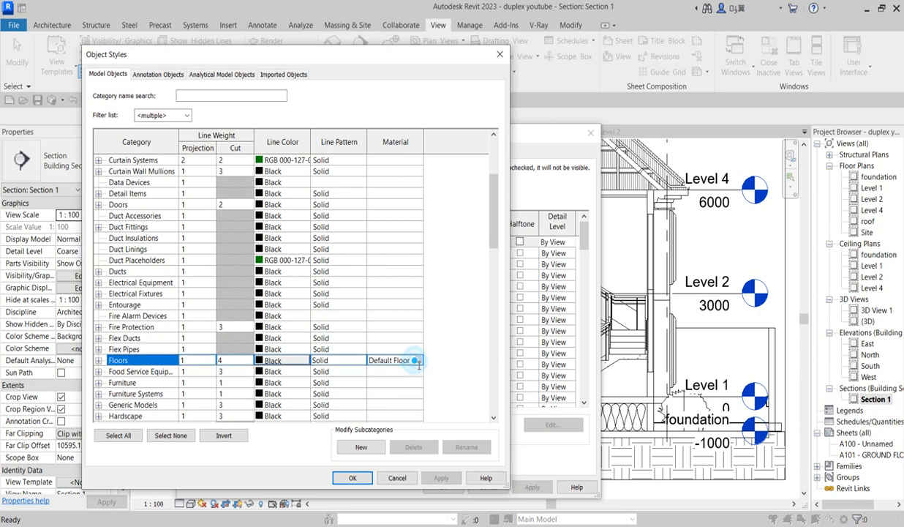
pyautogui.click(417, 361)
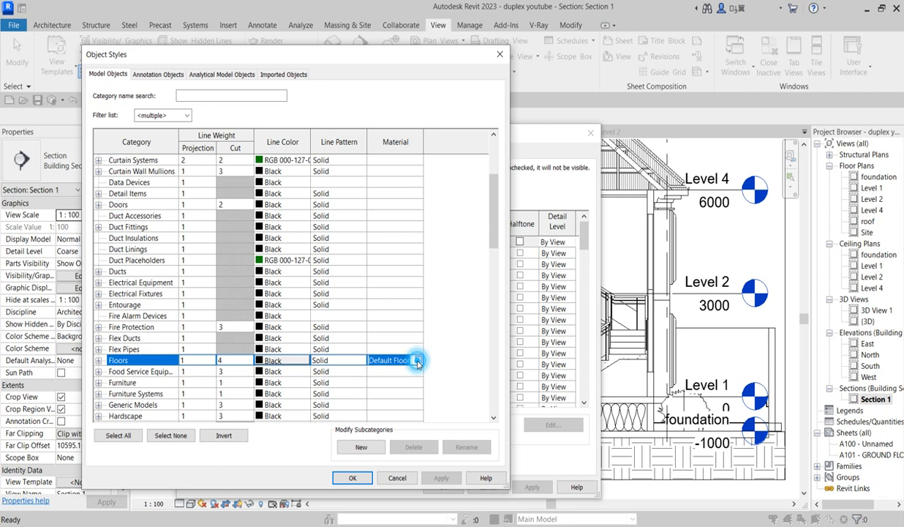
pyautogui.click(422, 363)
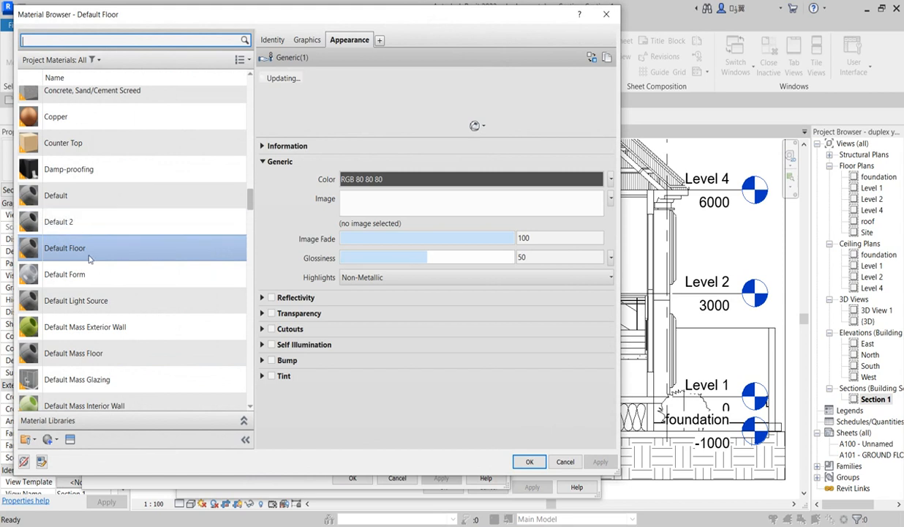
# Make the Default Floor material's shading use the render appearance and set its cut foreground pattern to <Solid fill>
pyautogui.click(308, 41)
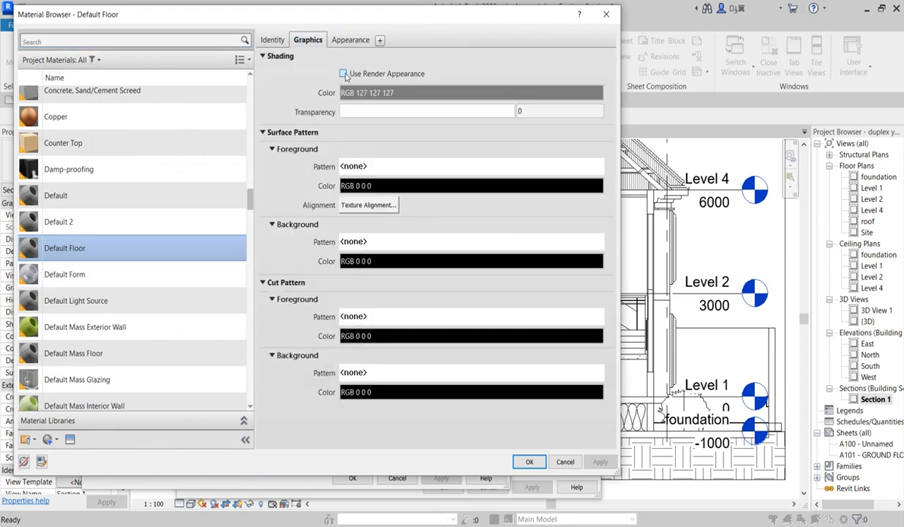
pyautogui.click(343, 74)
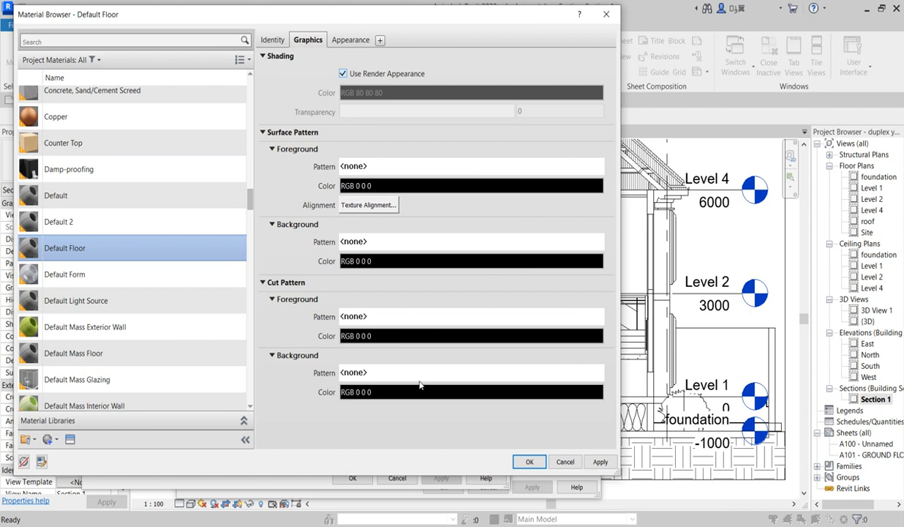
pyautogui.click(428, 316)
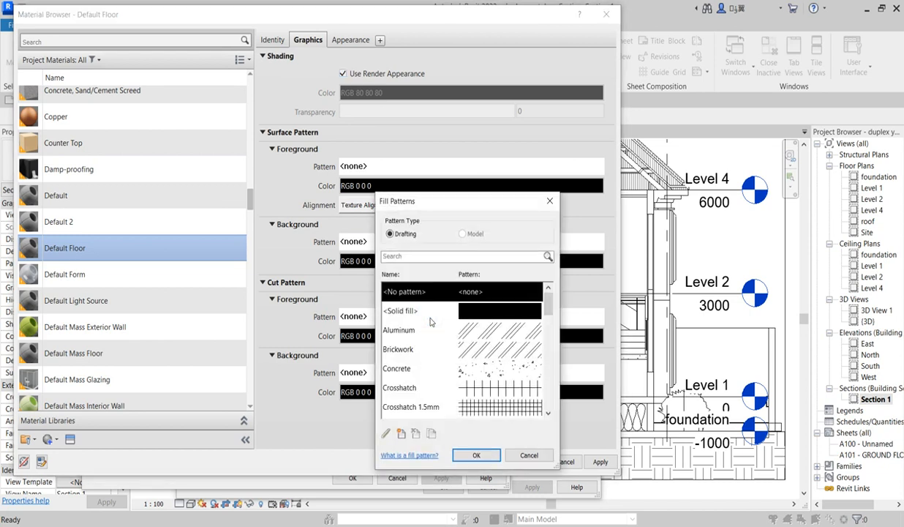
pyautogui.click(480, 315)
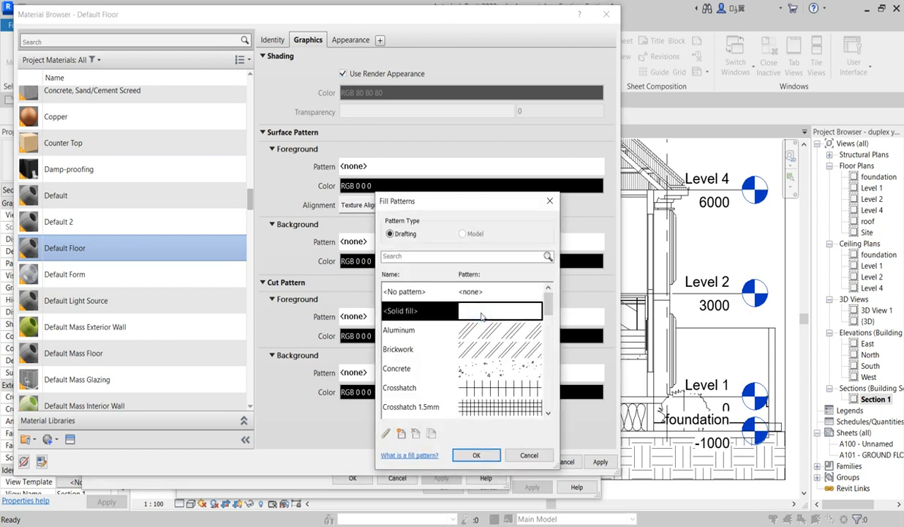
pyautogui.click(455, 461)
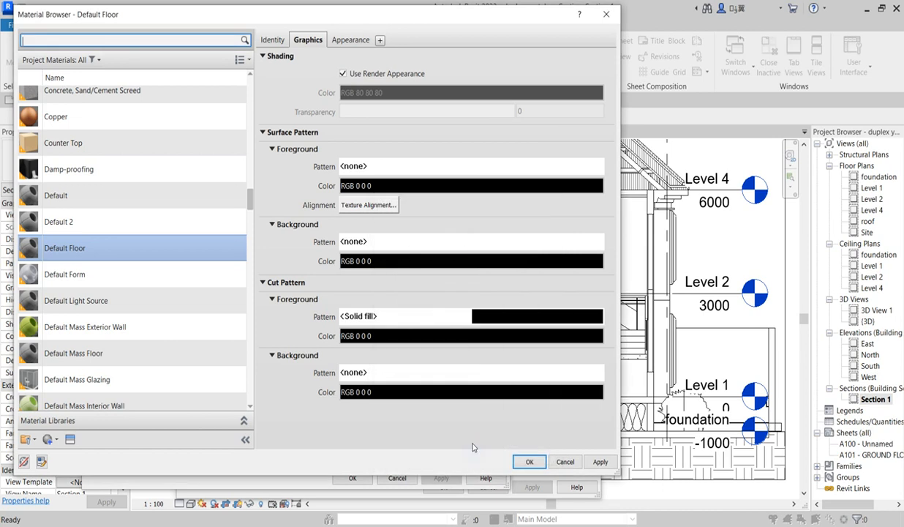
# Set the cut background pattern to <Solid fill> and accept the material, object style and visibility/graphic override changes
pyautogui.click(468, 373)
pyautogui.click(468, 310)
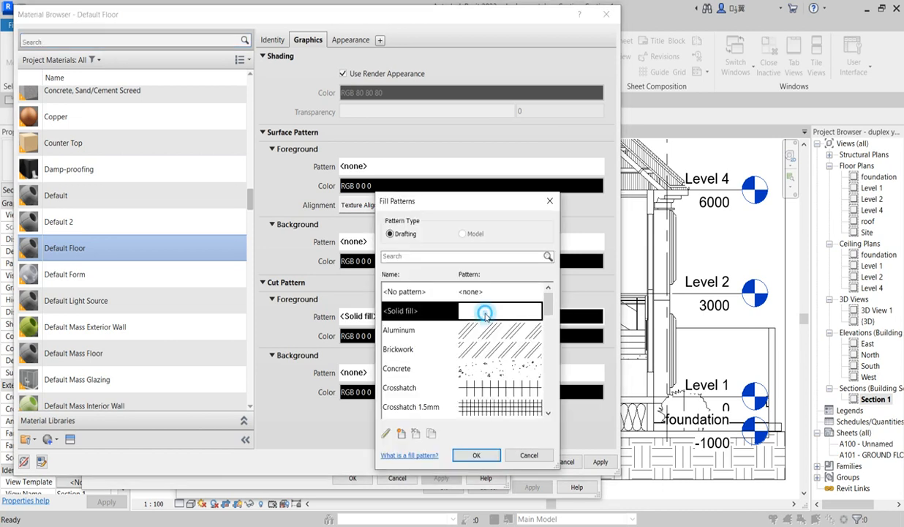
pyautogui.click(477, 456)
pyautogui.click(531, 462)
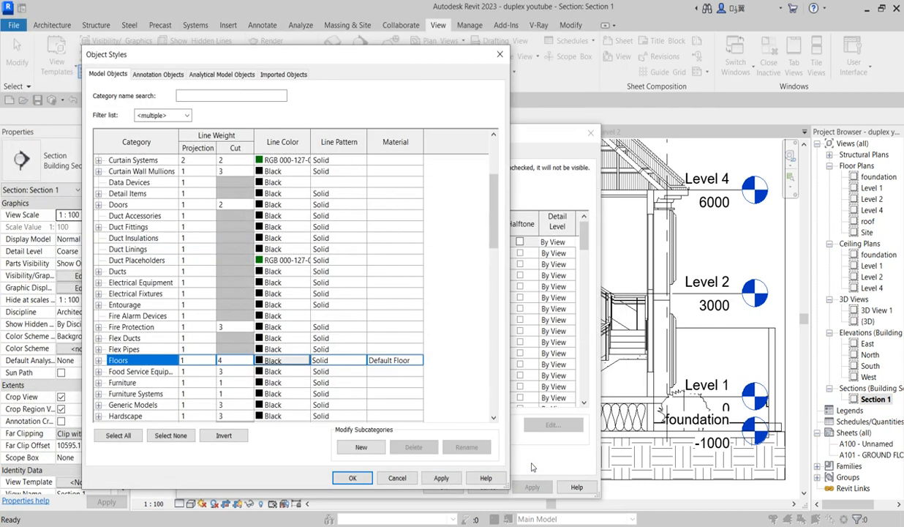
pyautogui.click(352, 477)
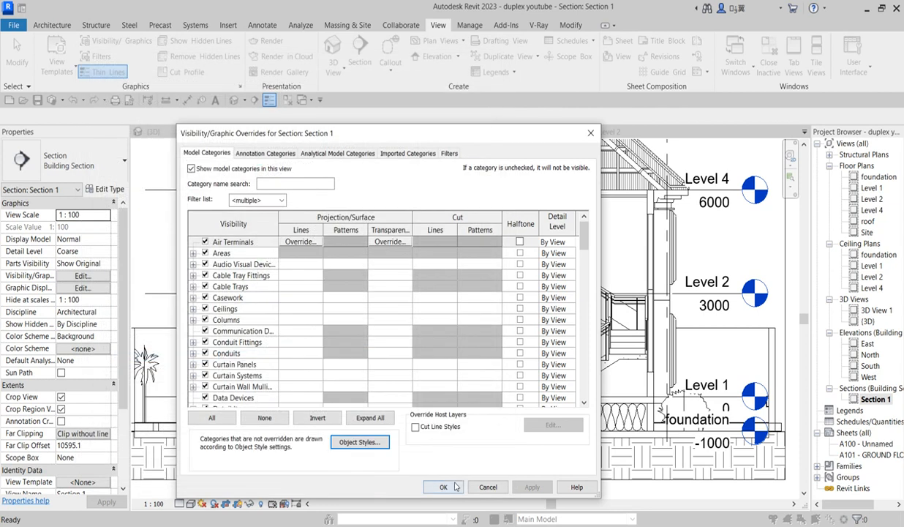
pyautogui.click(430, 470)
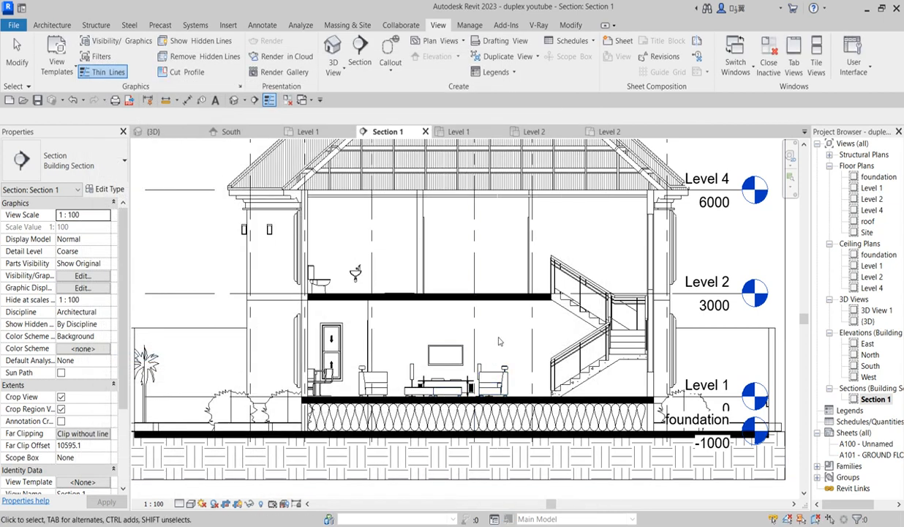
# Hide only the site floor element at foundation level in the Section 1 view
pyautogui.scroll(1, 458, 463)
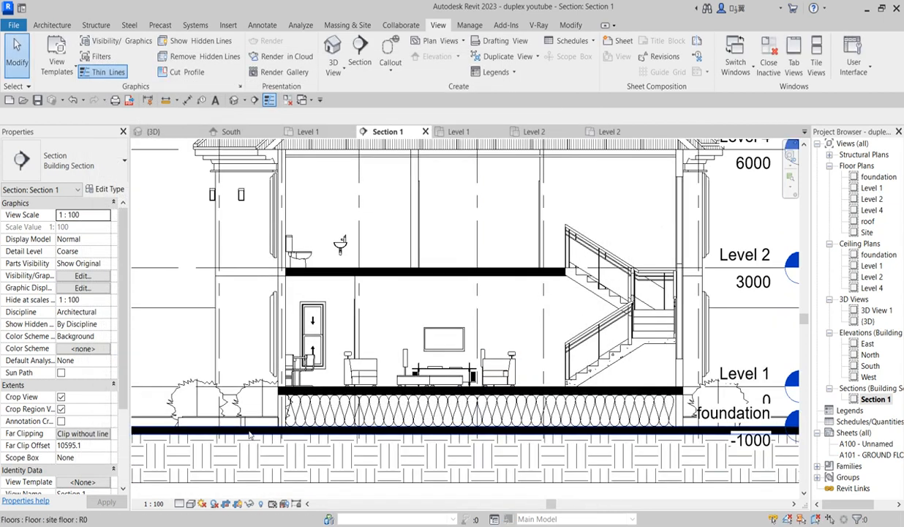
pyautogui.scroll(2, 264, 431)
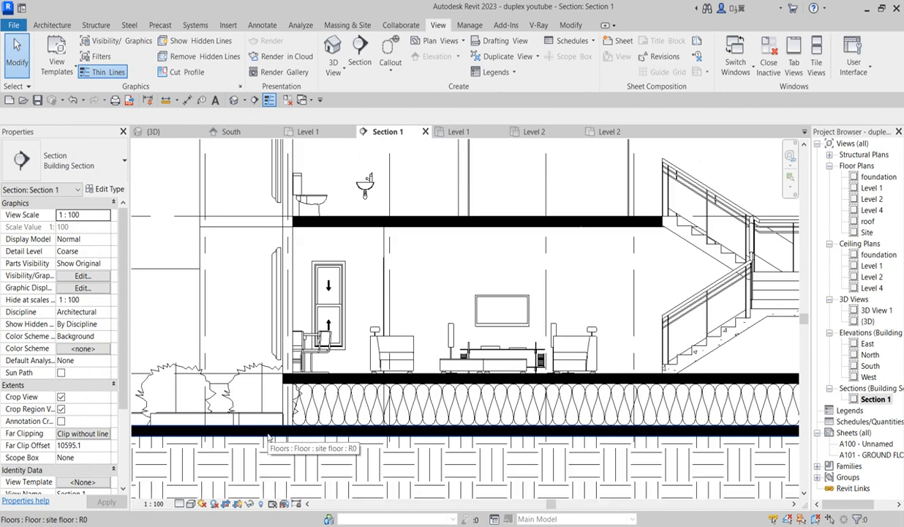
pyautogui.scroll(-3, 270, 435)
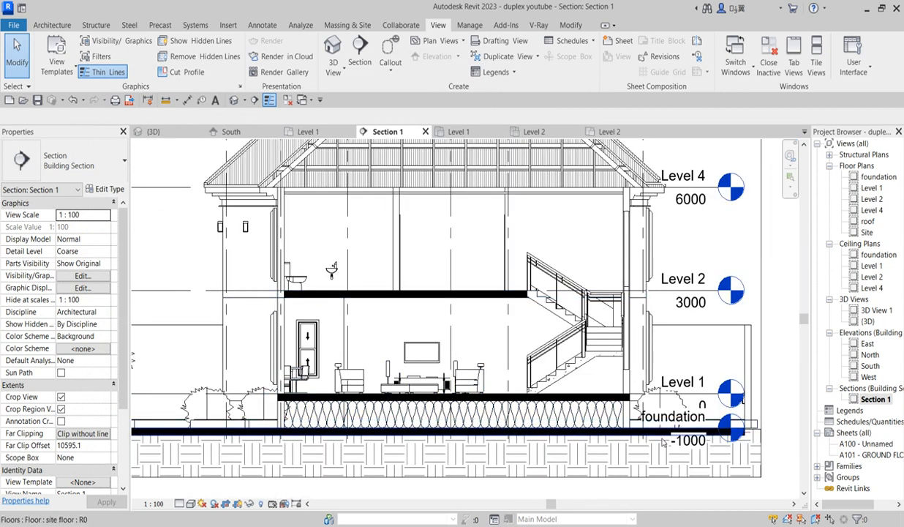
pyautogui.press('z')
pyautogui.press('f')
pyautogui.scroll(2, 344, 438)
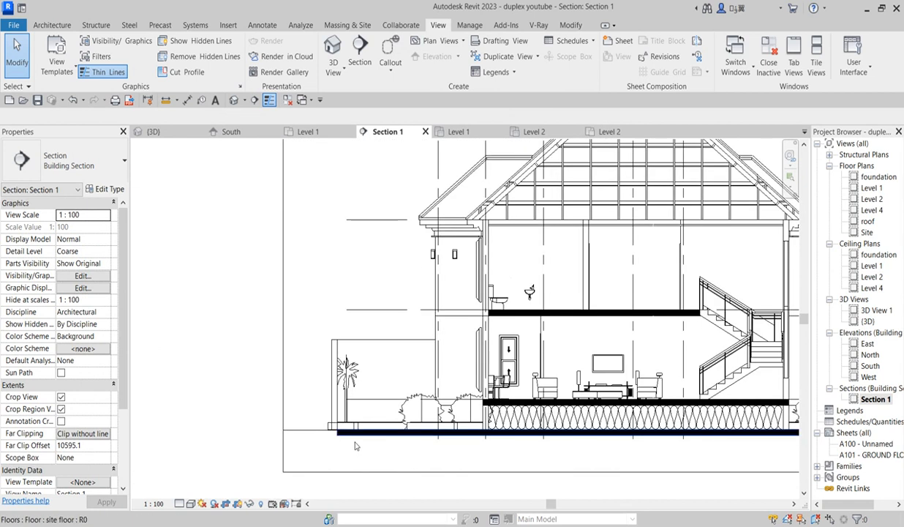
pyautogui.click(359, 437)
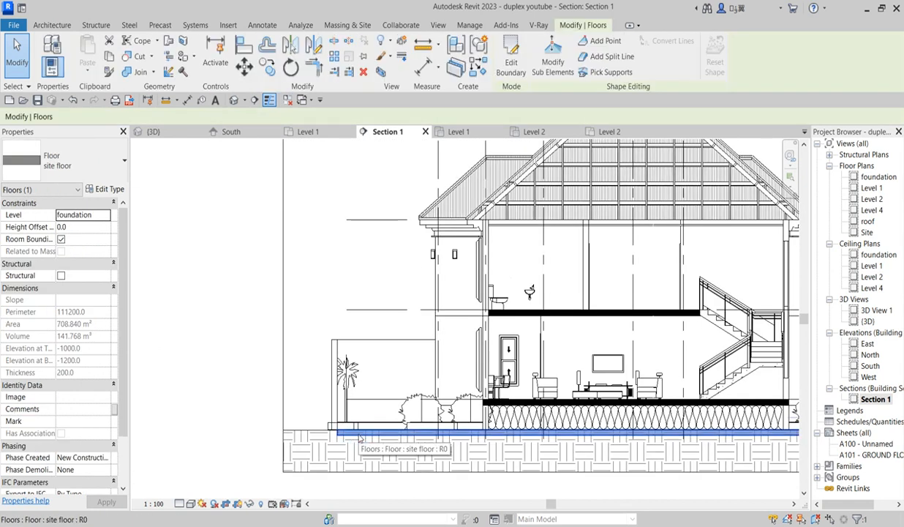
pyautogui.click(414, 433)
pyautogui.rightClick(414, 433)
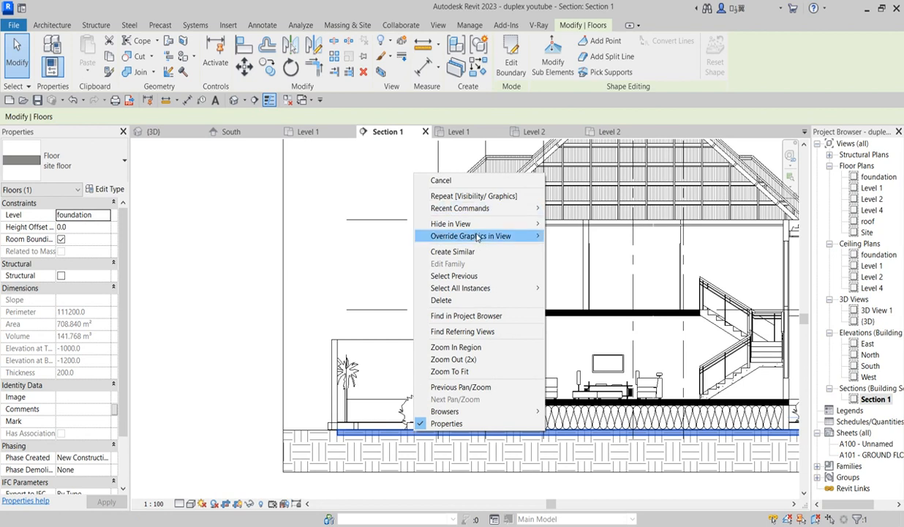
pyautogui.moveTo(488, 231)
pyautogui.click(573, 223)
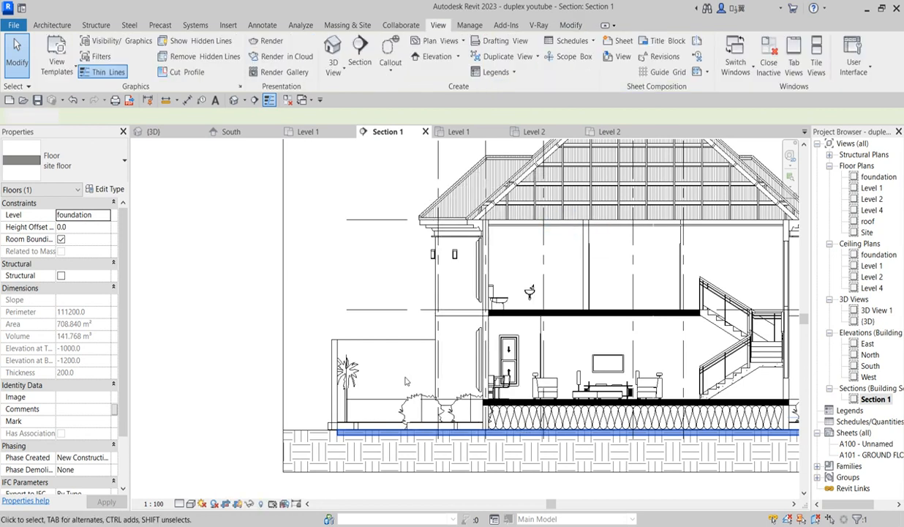
# Open the Default Floor material assigned to the Floors category, reaching the object styles through the section's visibility/graphic overrides
pyautogui.scroll(-4, 288, 320)
pyautogui.scroll(4, 677, 402)
pyautogui.scroll(3, 472, 345)
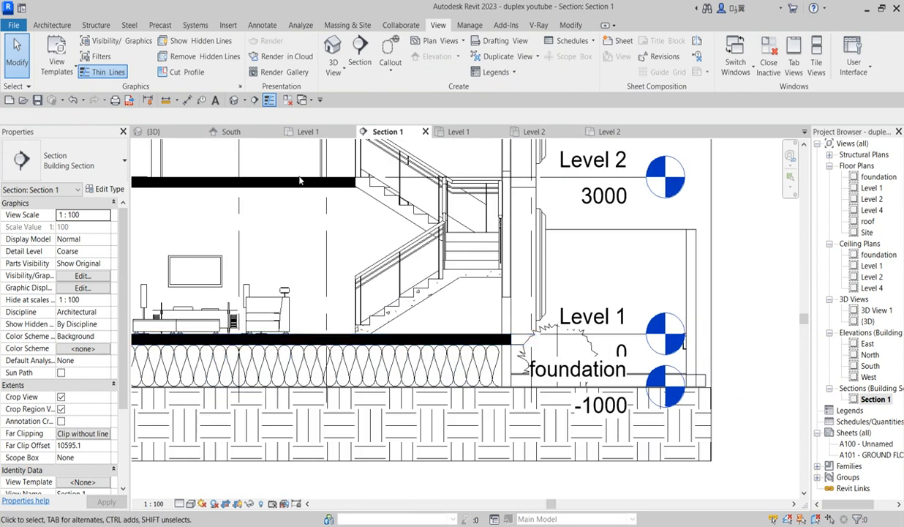
pyautogui.scroll(-2, 458, 267)
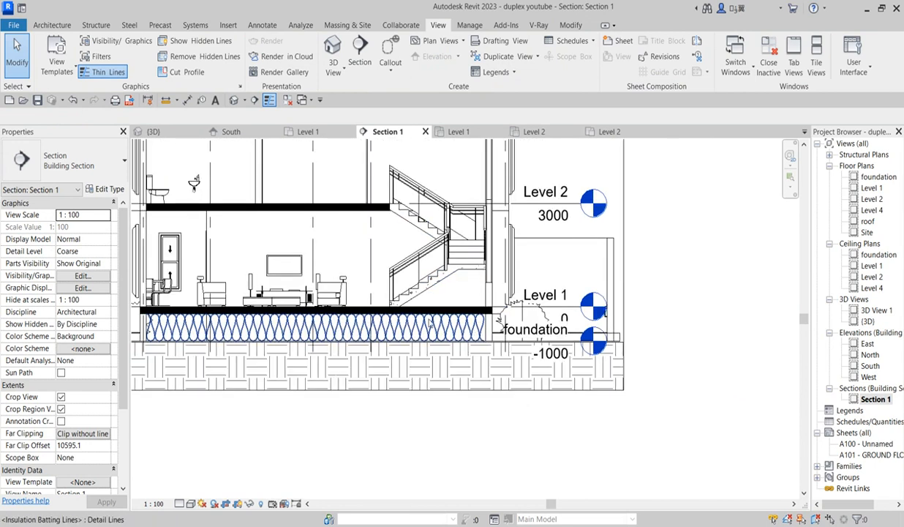
pyautogui.click(349, 216)
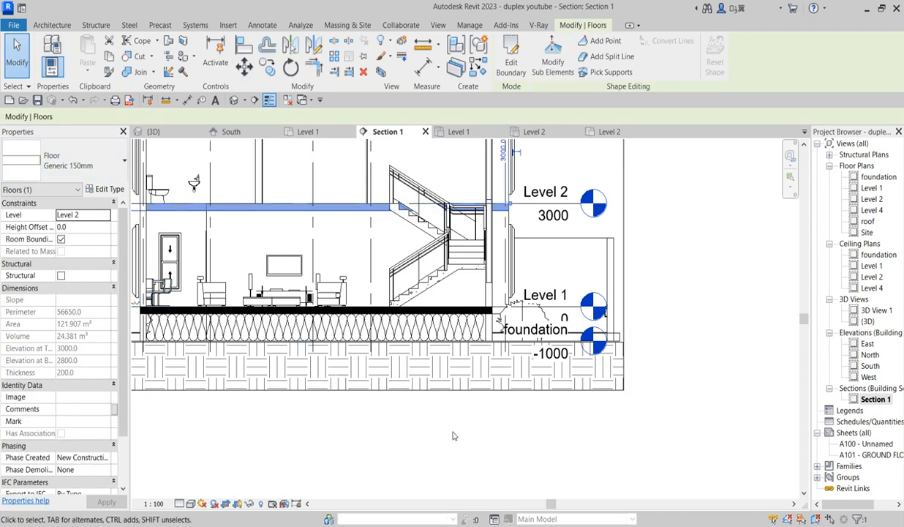
pyautogui.scroll(-1, 393, 252)
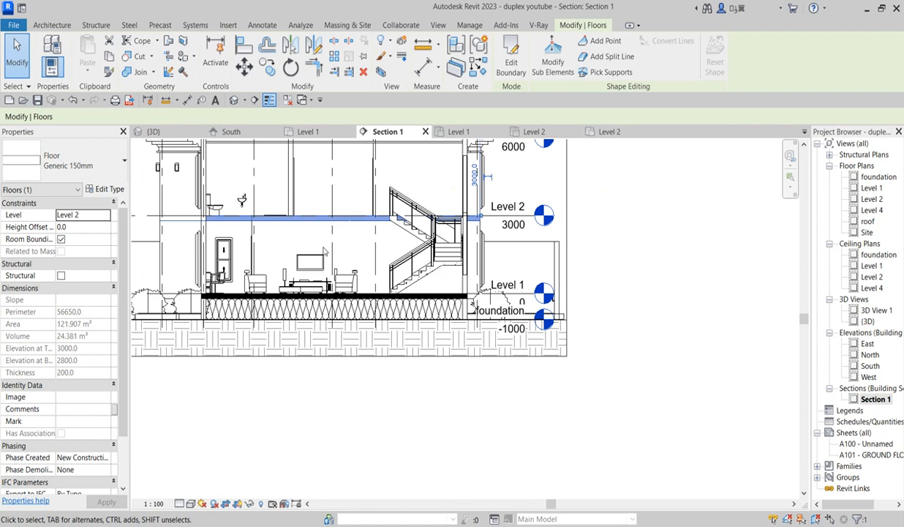
pyautogui.press('v')
pyautogui.press('v')
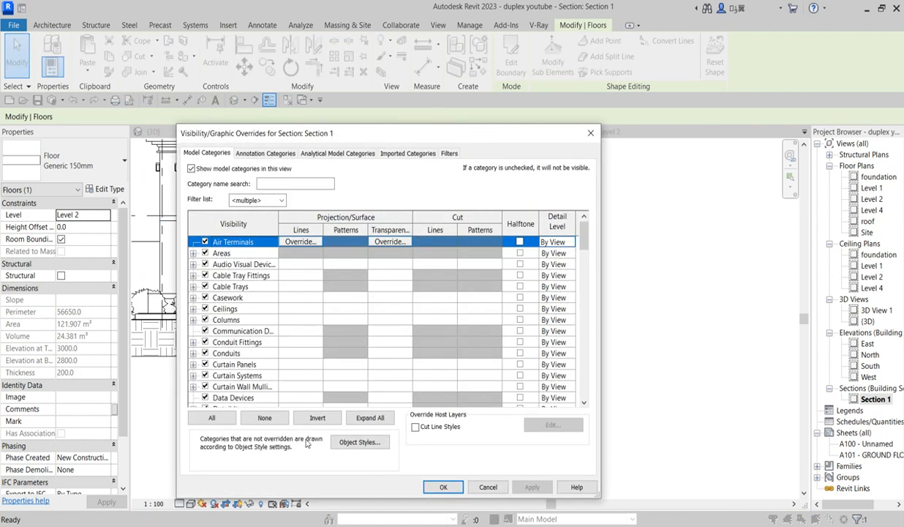
pyautogui.click(365, 443)
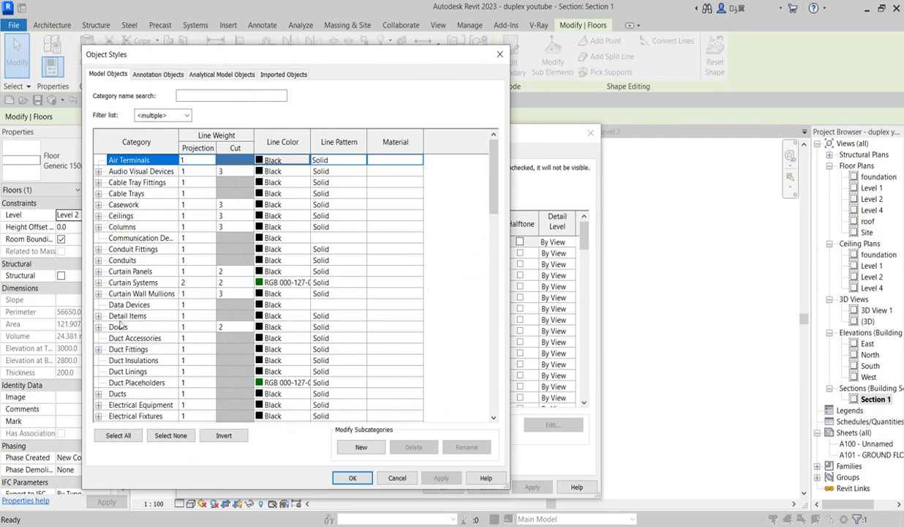
pyautogui.scroll(-3, 123, 400)
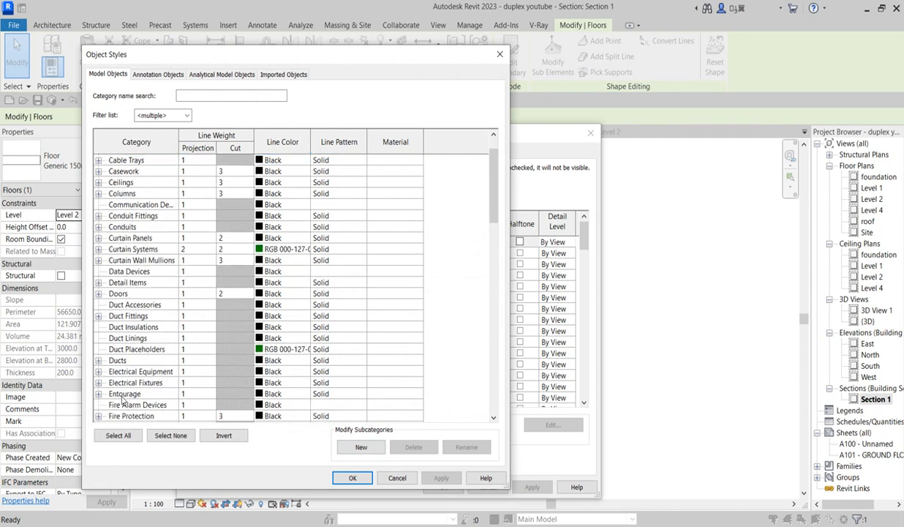
pyautogui.scroll(-1, 124, 408)
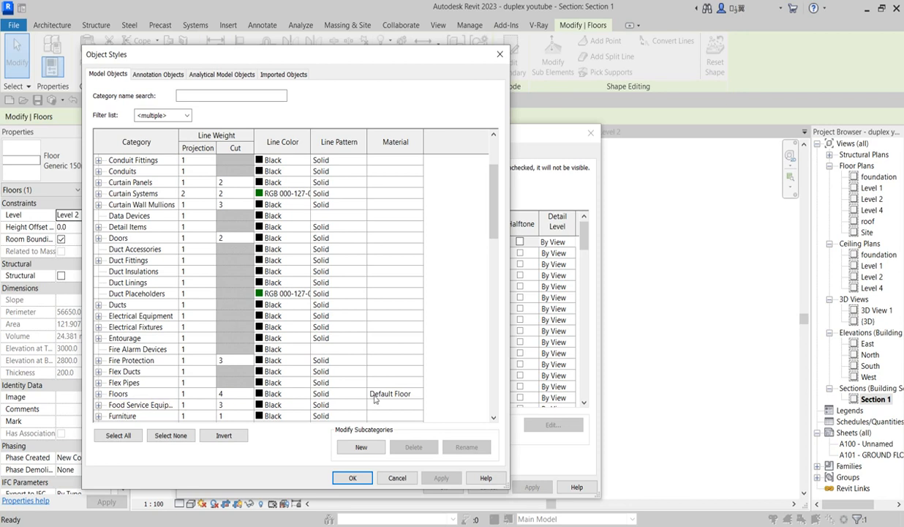
pyautogui.click(418, 395)
pyautogui.click(414, 394)
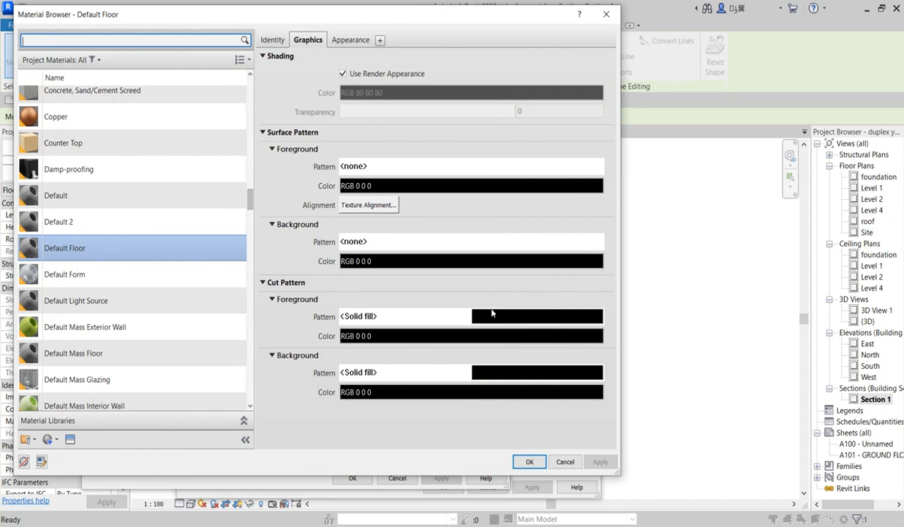
# Set the Default Floor material's cut foreground pattern to Concrete
pyautogui.click(500, 319)
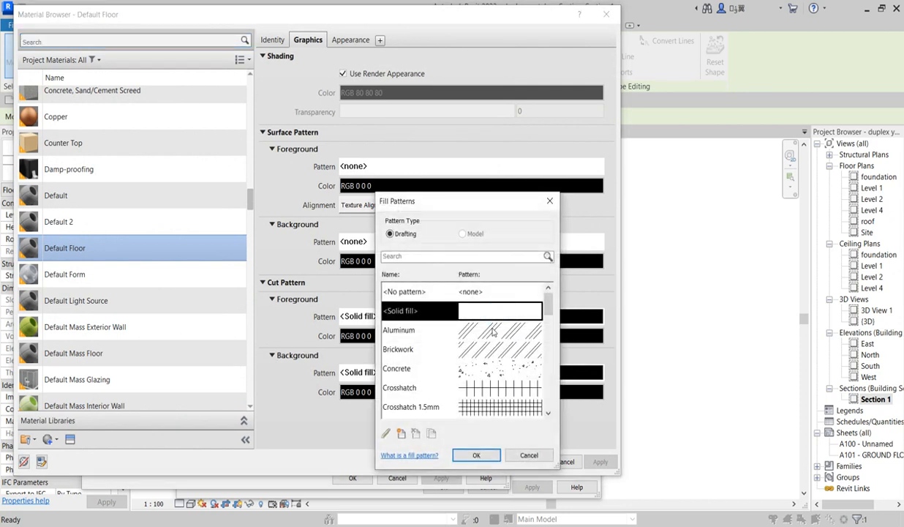
pyautogui.click(502, 372)
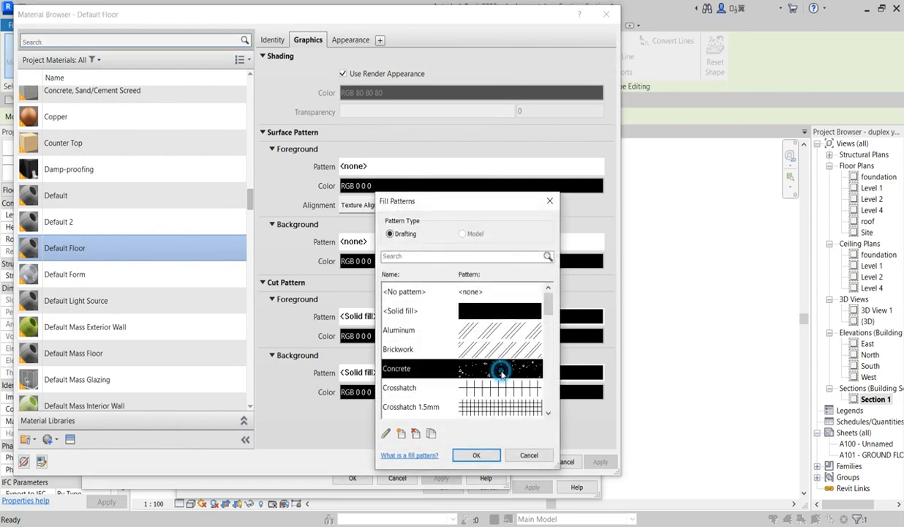
pyautogui.scroll(-3, 504, 373)
pyautogui.scroll(-8, 505, 373)
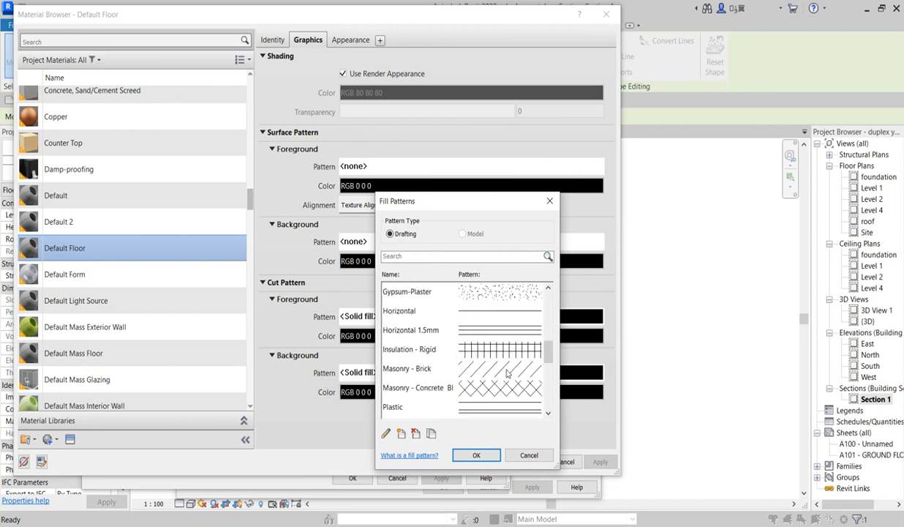
pyautogui.scroll(10, 505, 374)
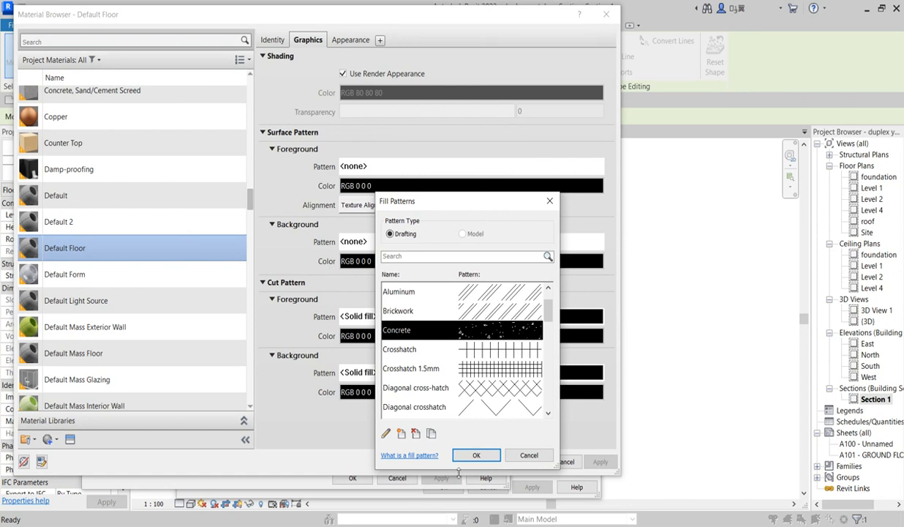
pyautogui.click(474, 455)
# Set the cut background pattern to Concrete and accept the material, object style and visibility/graphic override changes
pyautogui.click(520, 371)
pyautogui.click(507, 370)
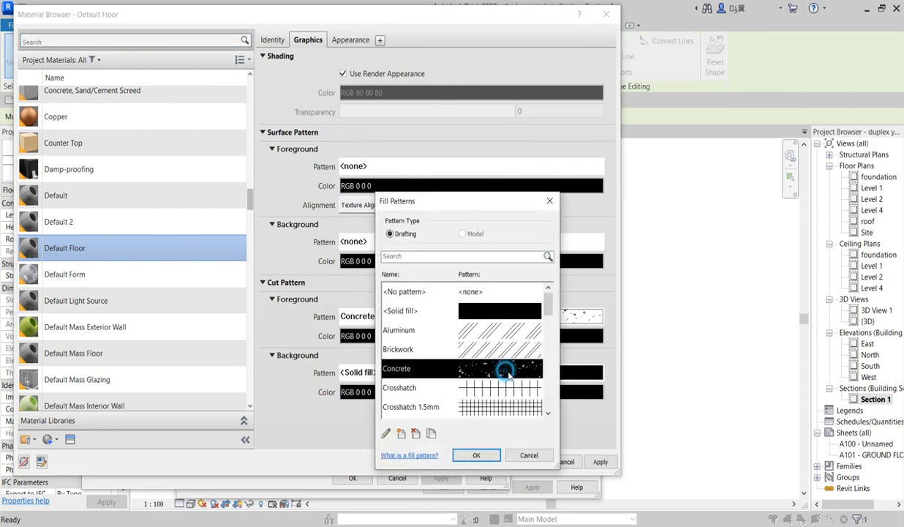
pyautogui.click(476, 455)
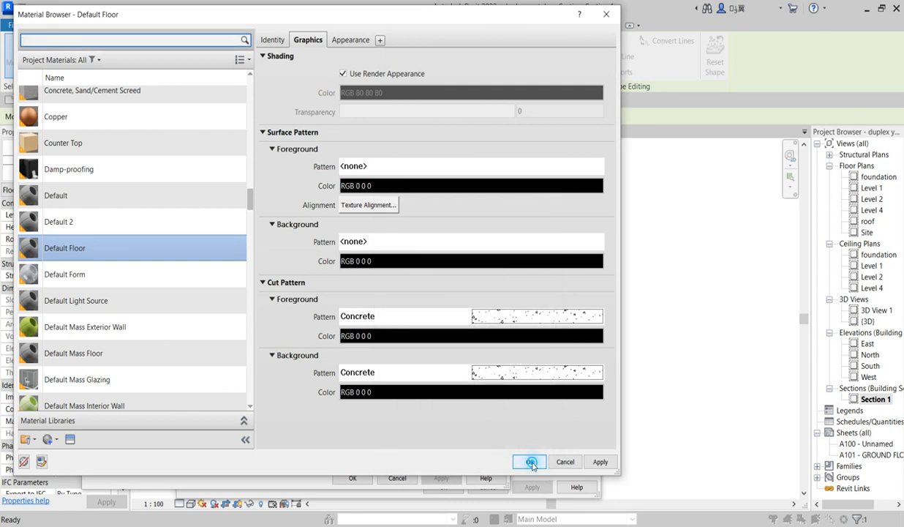
pyautogui.click(529, 462)
pyautogui.click(349, 477)
pyautogui.click(443, 486)
pyautogui.click(479, 436)
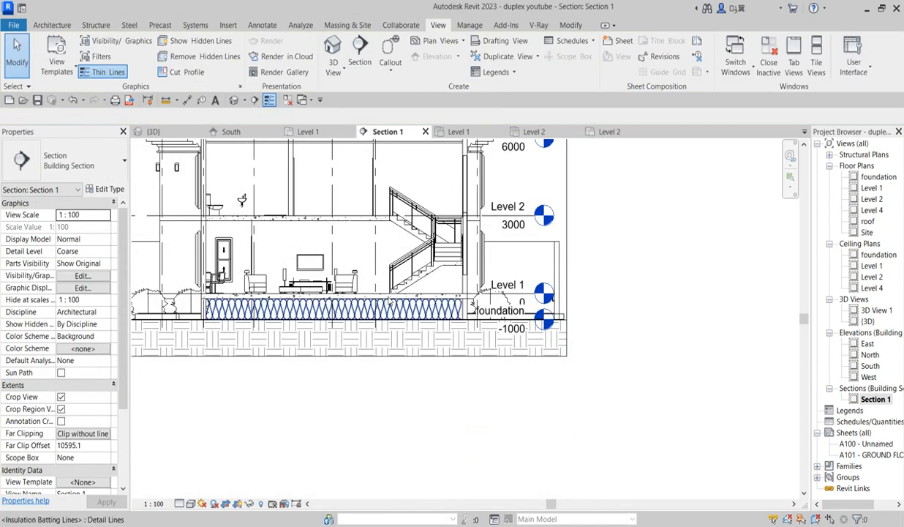
# Examine the floor slabs' cut pattern, the staircase and the overall building in Section 1
pyautogui.scroll(5, 348, 293)
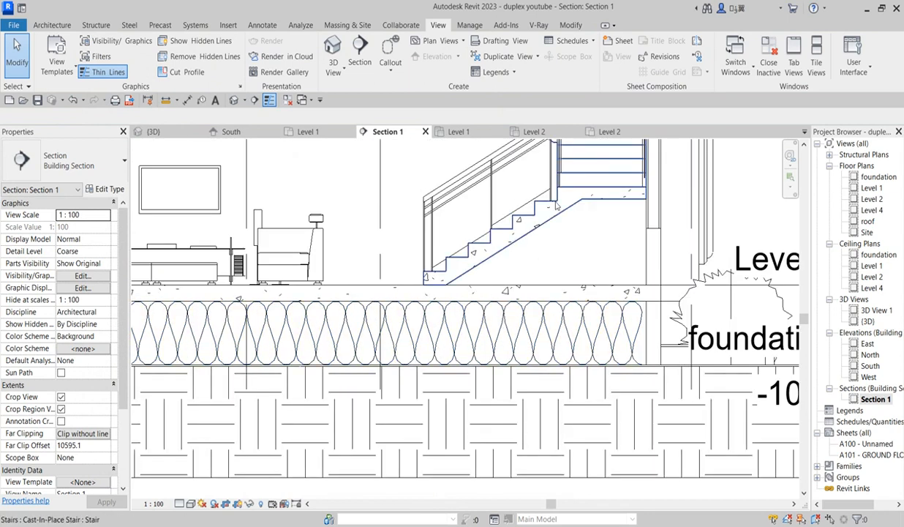
pyautogui.scroll(-4, 541, 205)
pyautogui.scroll(3, 525, 198)
pyautogui.scroll(-1, 642, 295)
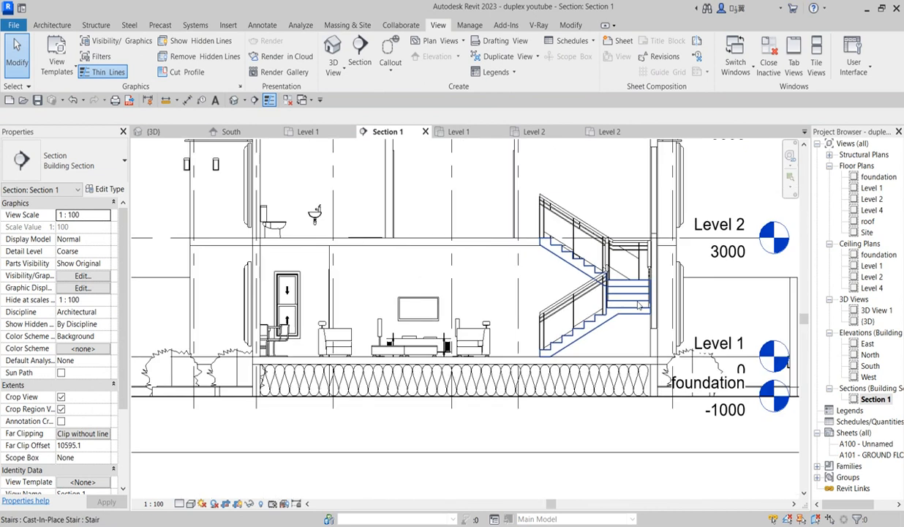
pyautogui.scroll(-3, 512, 307)
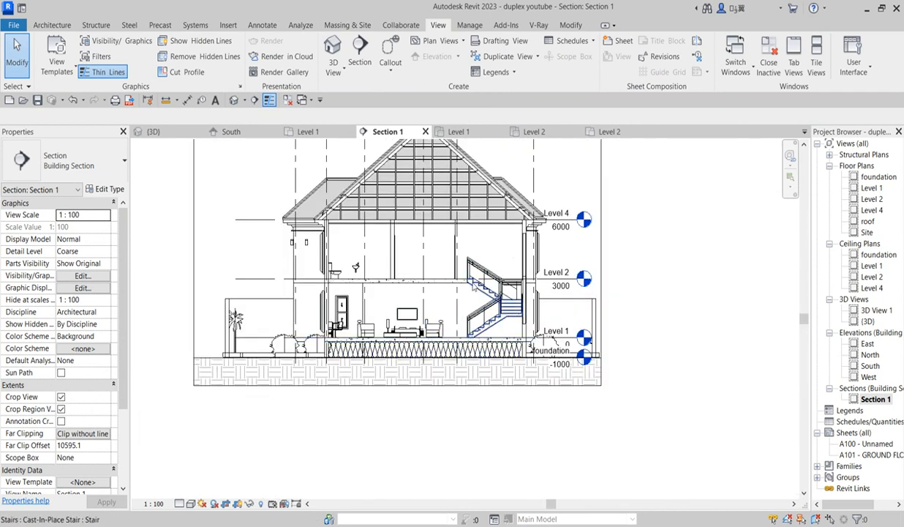
pyautogui.scroll(4, 386, 218)
pyautogui.scroll(1, 391, 218)
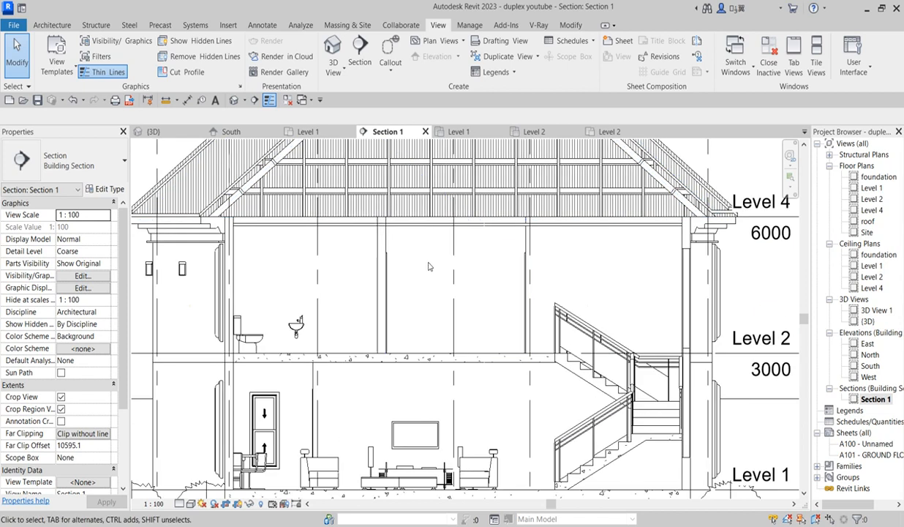
pyautogui.scroll(-2, 428, 261)
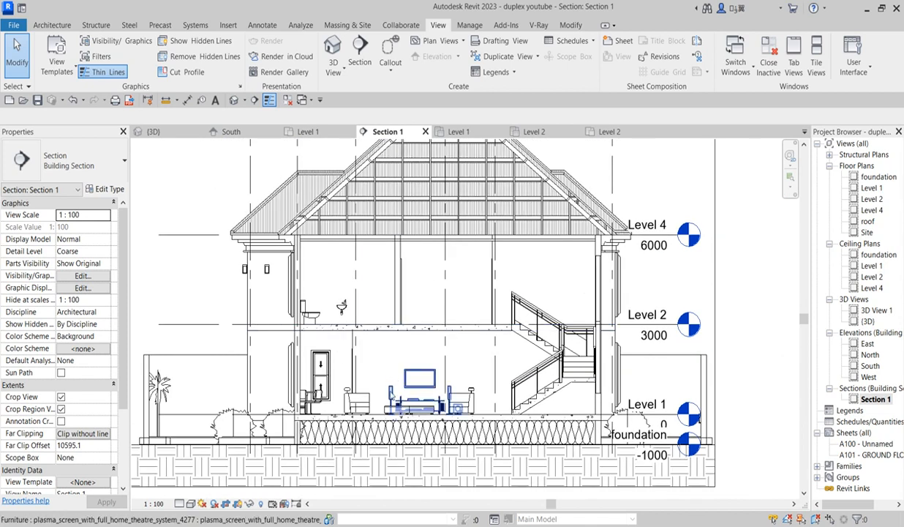
pyautogui.scroll(-3, 394, 382)
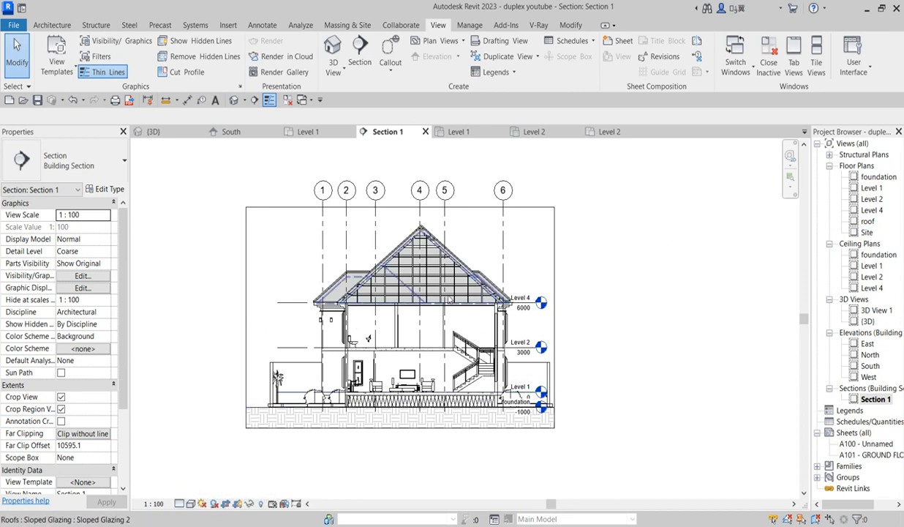
pyautogui.scroll(-2, 447, 302)
pyautogui.scroll(2, 413, 355)
pyautogui.scroll(1, 447, 330)
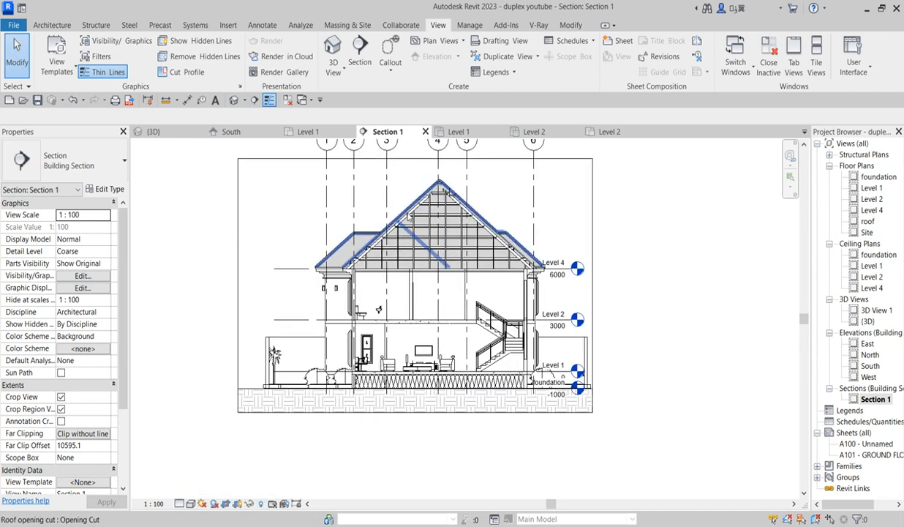
# Preview Section 1 in the Realistic, Shaded and Consistent Colors visual styles, and return it to Hidden Line
pyautogui.click(189, 503)
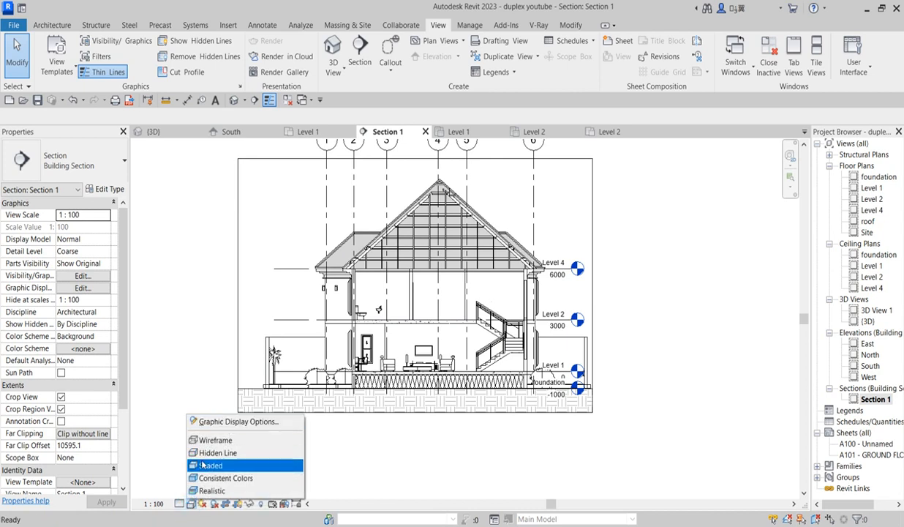
pyautogui.click(213, 495)
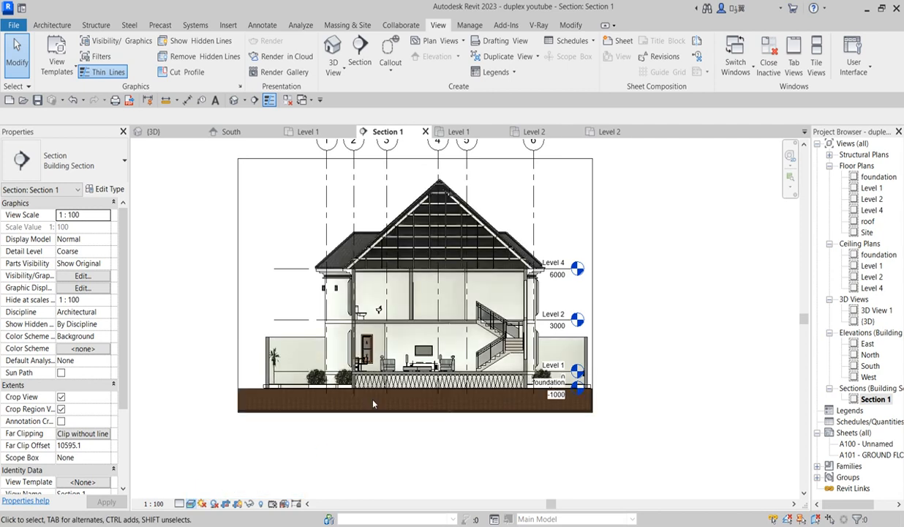
pyautogui.click(191, 503)
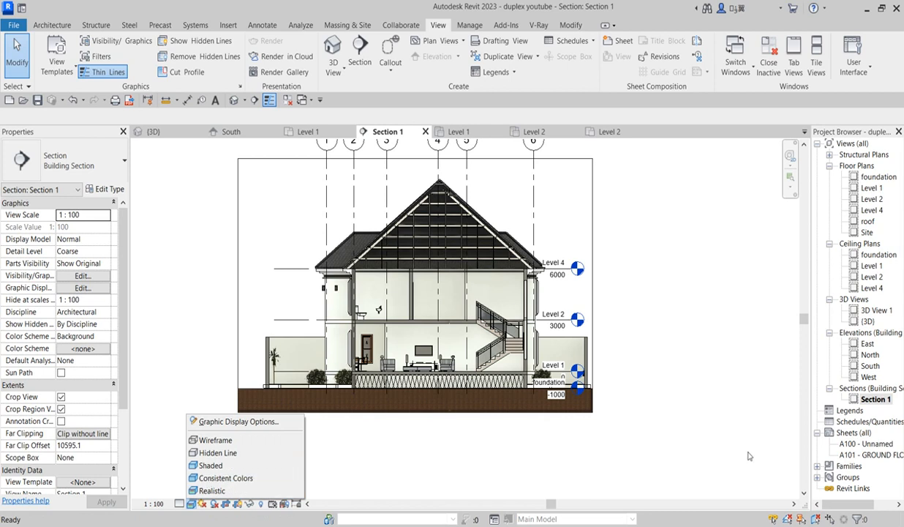
pyautogui.click(212, 465)
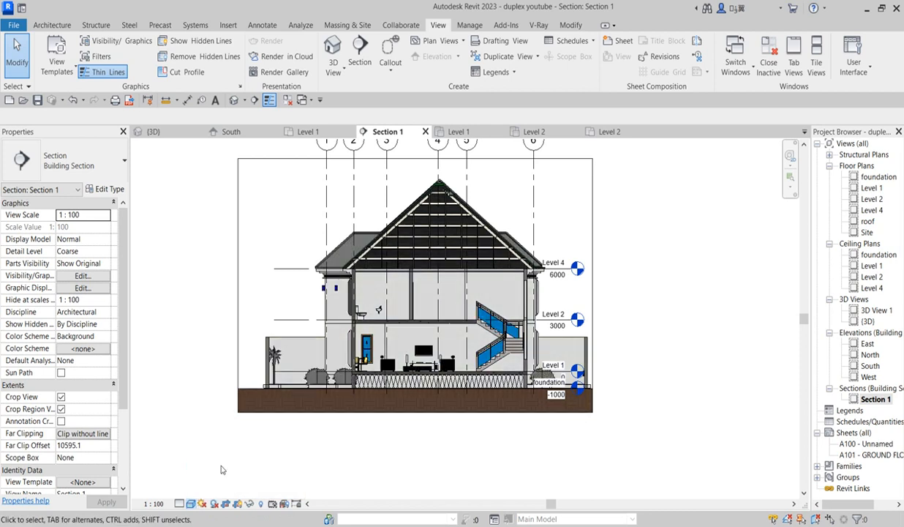
pyautogui.click(190, 504)
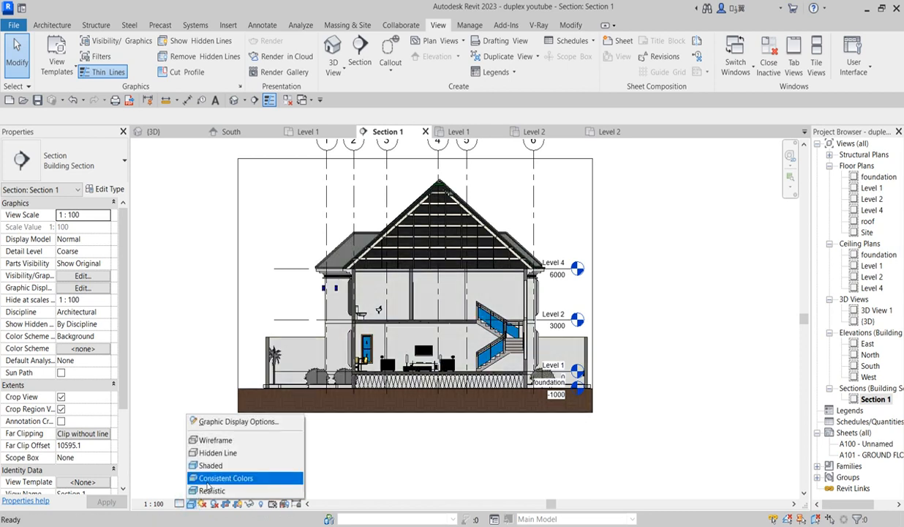
pyautogui.click(209, 480)
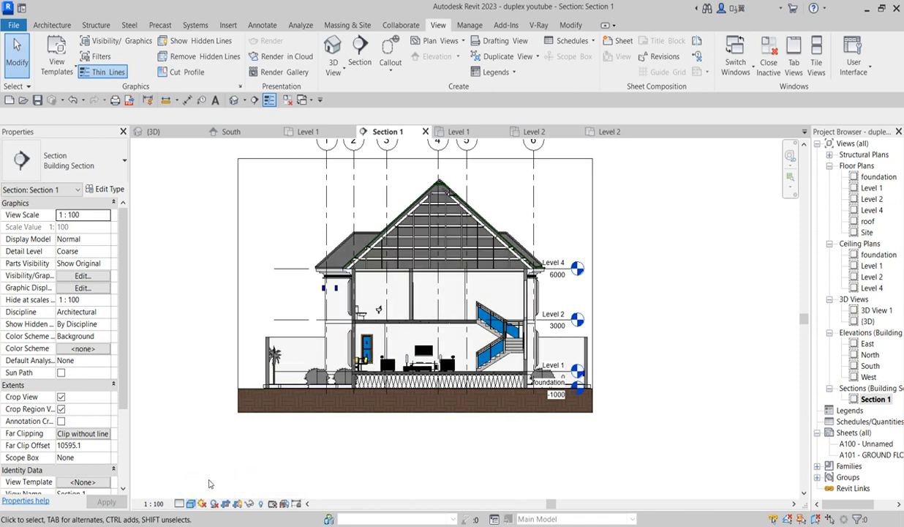
pyautogui.click(191, 504)
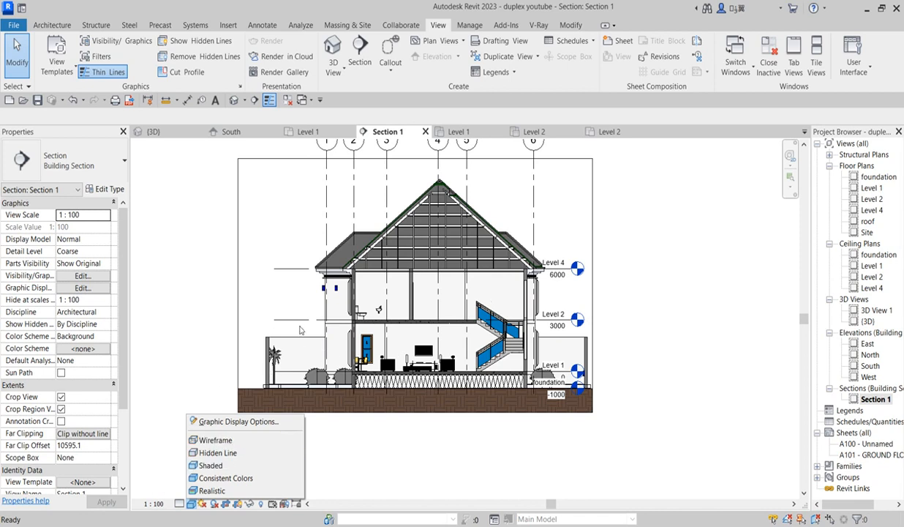
pyautogui.click(207, 455)
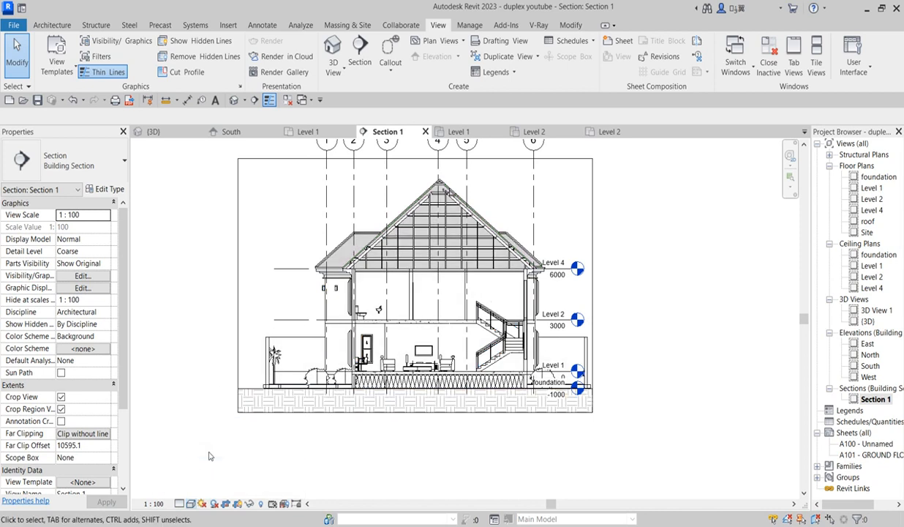
# Turn on shadows in Section 1 and open the sun settings from the lighting section of its graphic display options
pyautogui.click(214, 504)
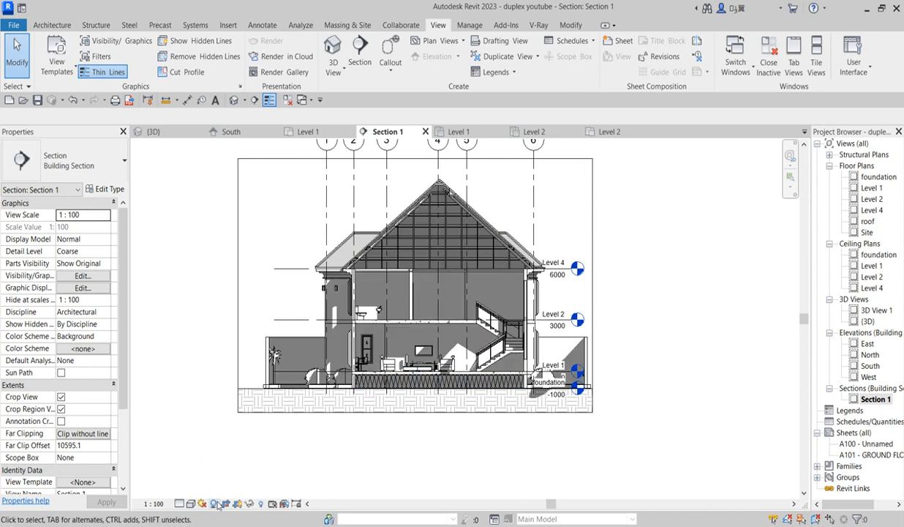
pyautogui.click(190, 504)
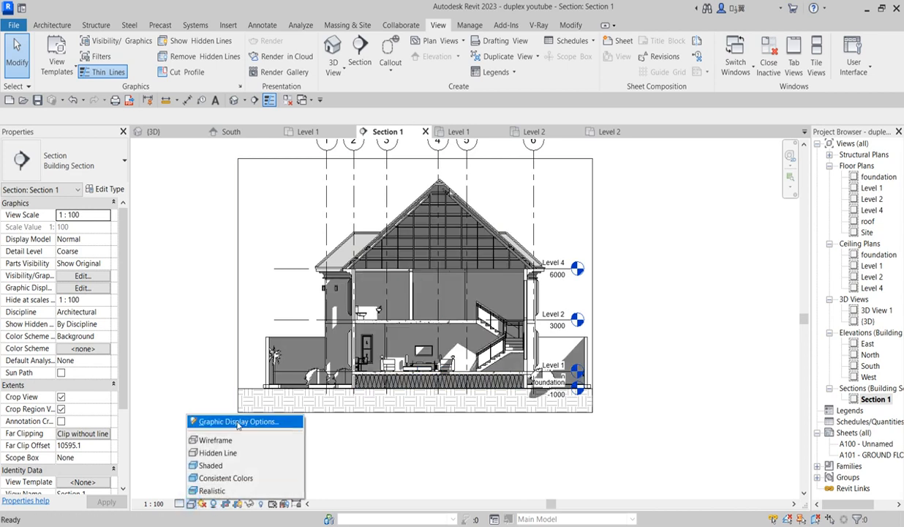
pyautogui.click(241, 424)
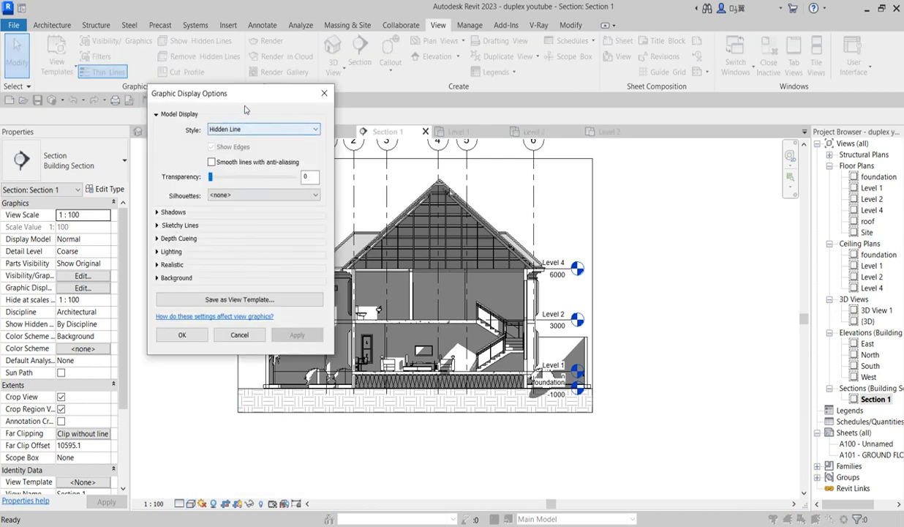
pyautogui.moveTo(244, 97); pyautogui.dragTo(683, 190)
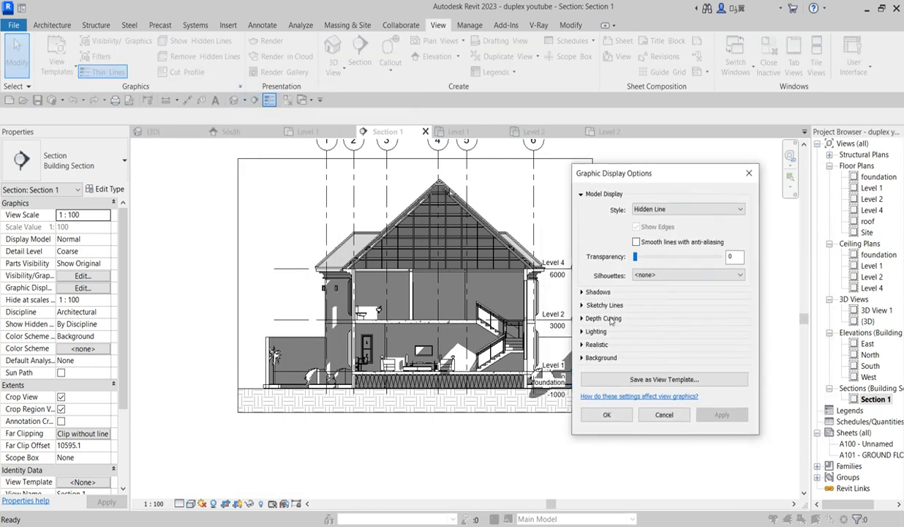
pyautogui.click(582, 332)
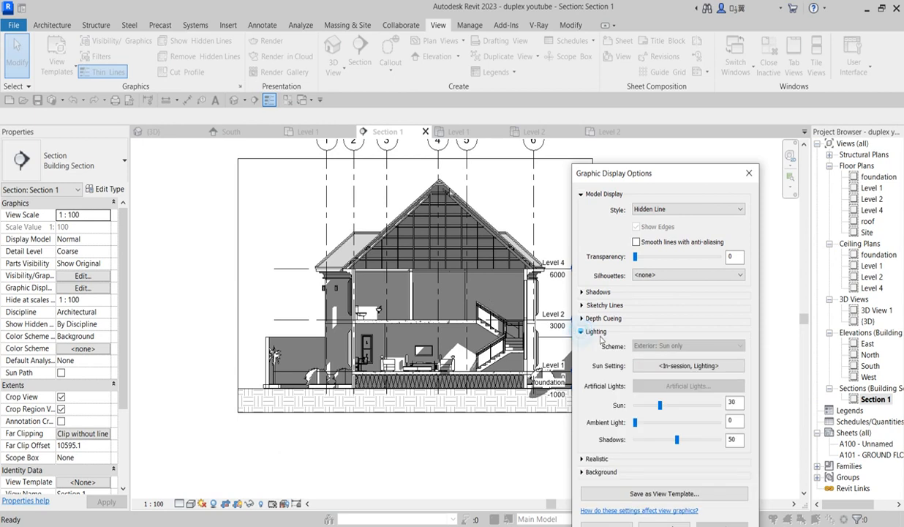
pyautogui.click(688, 366)
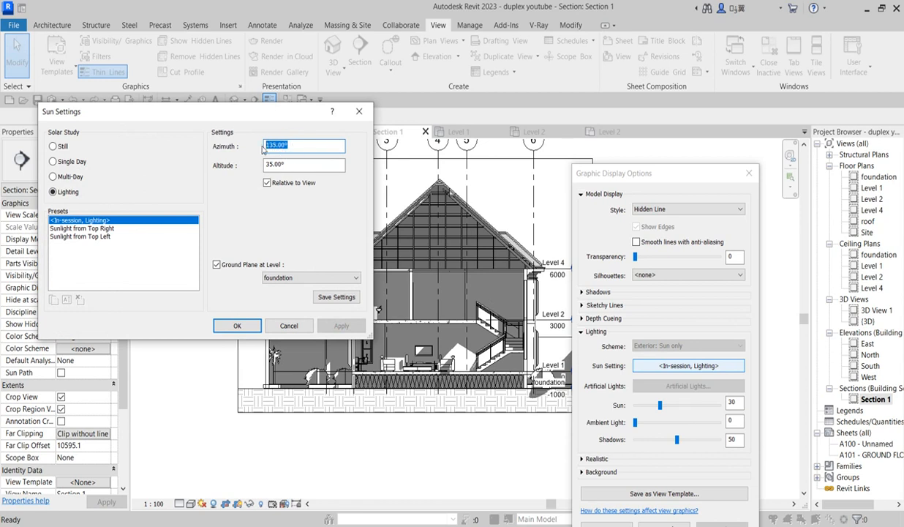
# Set the sun's azimuth to 167° and its altitude to 15°, and apply the values to the section
pyautogui.write('167')
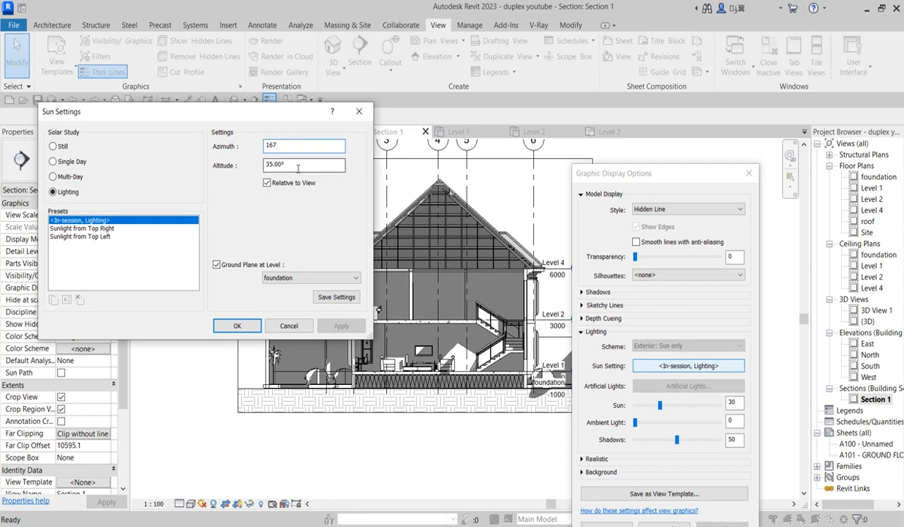
pyautogui.moveTo(289, 164); pyautogui.dragTo(265, 164)
pyautogui.write('1')
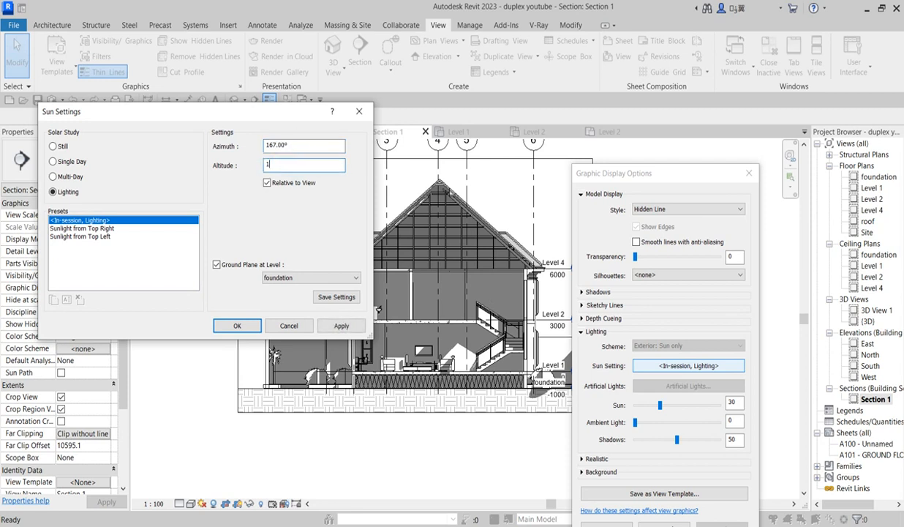
pyautogui.click(342, 326)
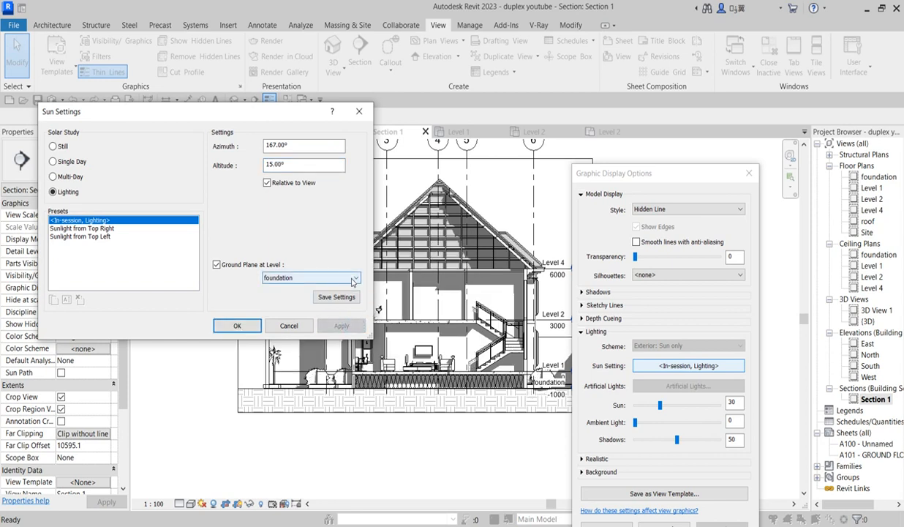
# Set the ground plane for shadows to Level 1 and the sun's altitude to 10°, applying both changes
pyautogui.click(354, 277)
pyautogui.click(293, 297)
pyautogui.click(341, 326)
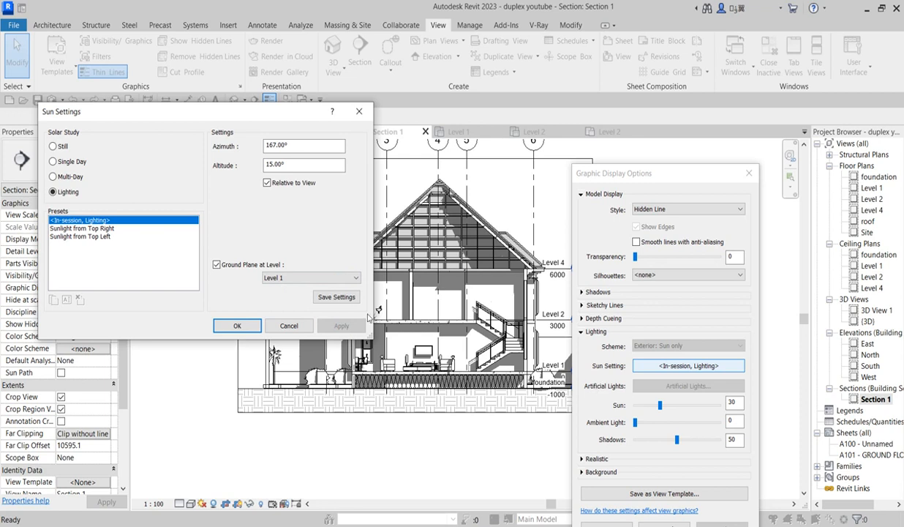
pyautogui.doubleClick(294, 165)
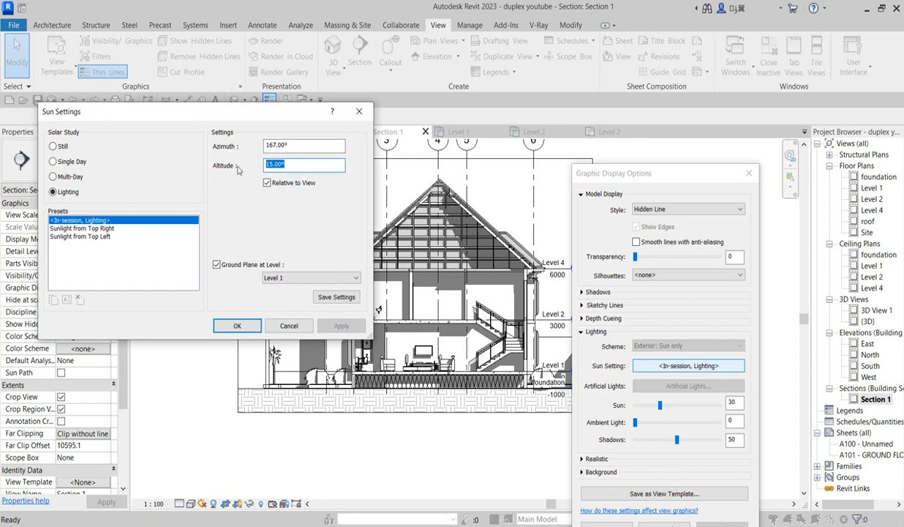
pyautogui.write('1')
pyautogui.press('Tab')
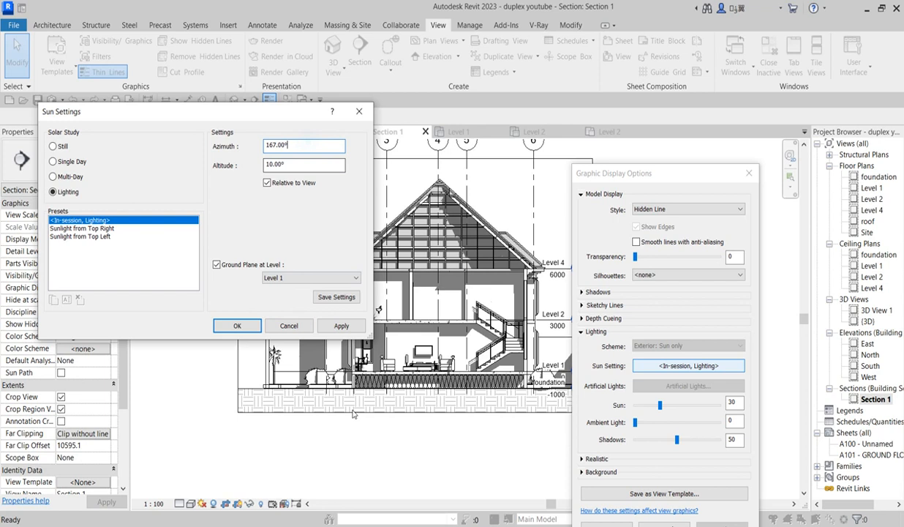
pyautogui.click(356, 326)
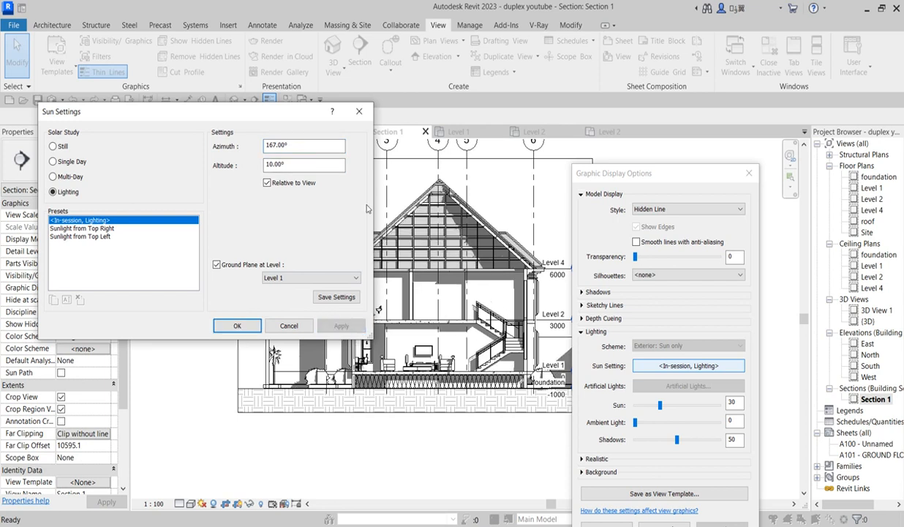
# Set the sun's azimuth to 172° and accept both the sun settings and the graphic display options
pyautogui.moveTo(294, 146); pyautogui.dragTo(267, 146)
pyautogui.write('172')
pyautogui.click(311, 167)
pyautogui.click(339, 327)
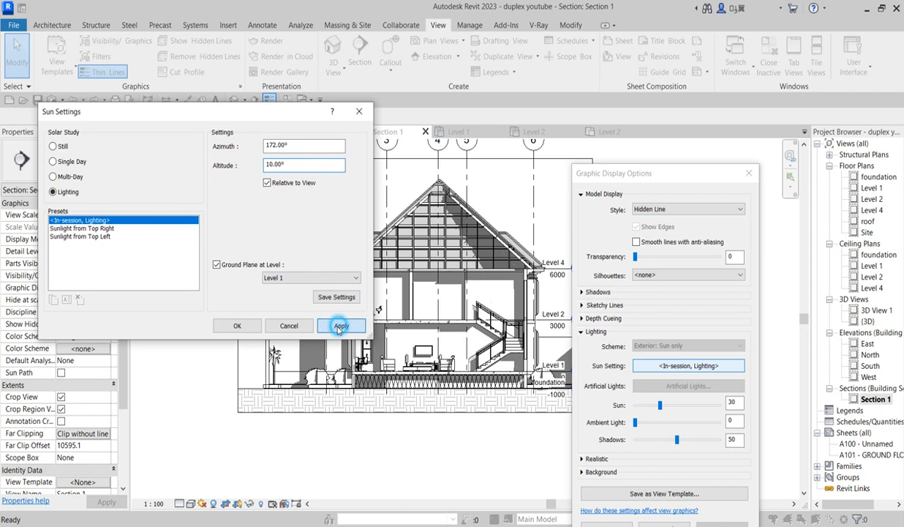
pyautogui.click(237, 325)
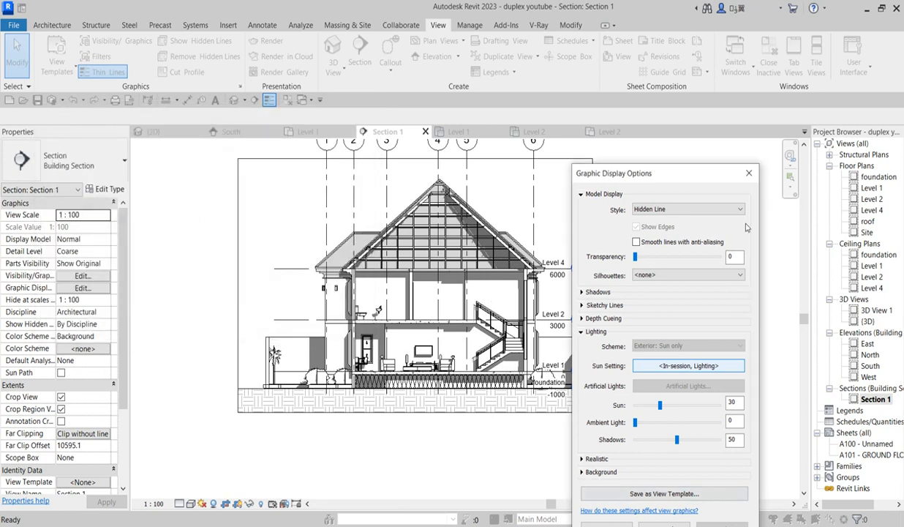
pyautogui.moveTo(681, 173); pyautogui.dragTo(684, 117)
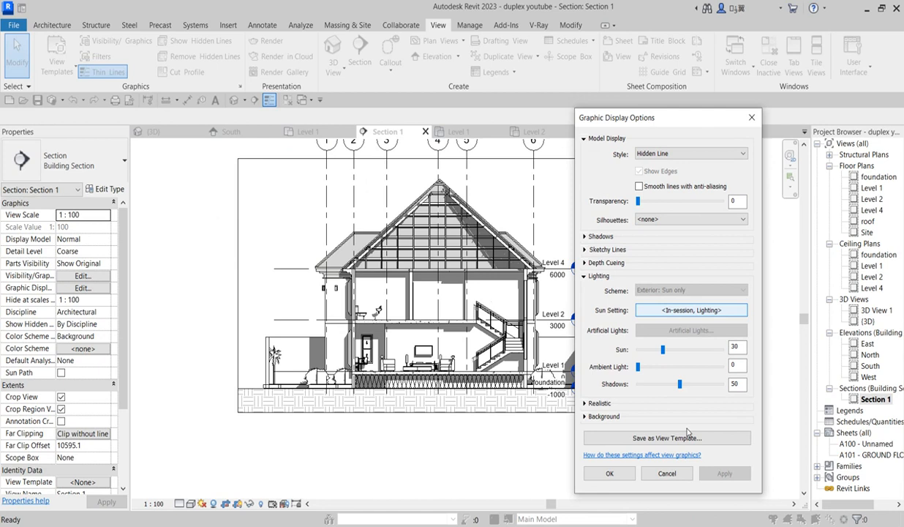
pyautogui.click(621, 473)
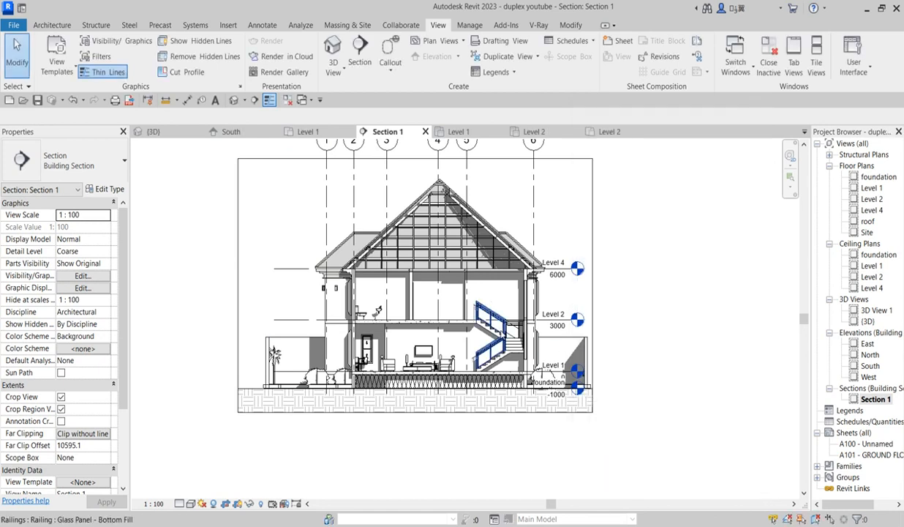
# Narrow Section 1's crop region on both sides towards the building and raise its upper edge above the grid bubbles
pyautogui.scroll(2, 473, 341)
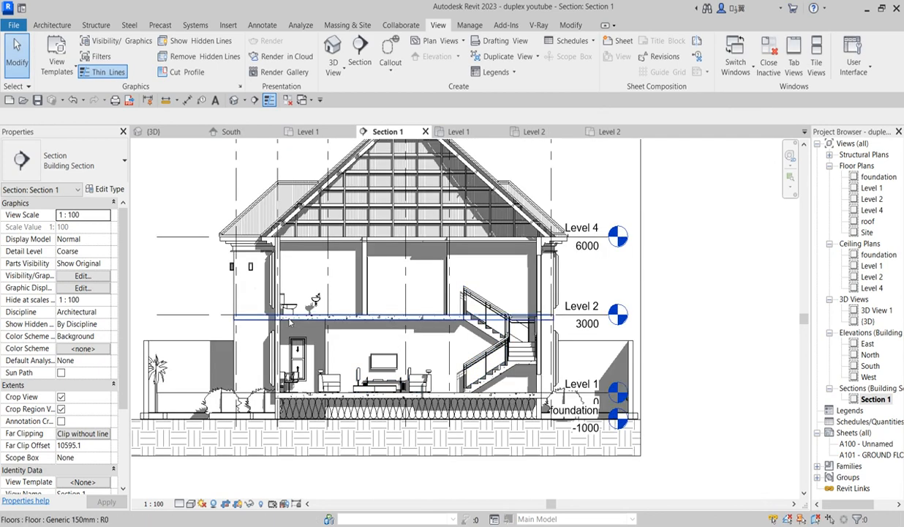
pyautogui.scroll(1, 278, 289)
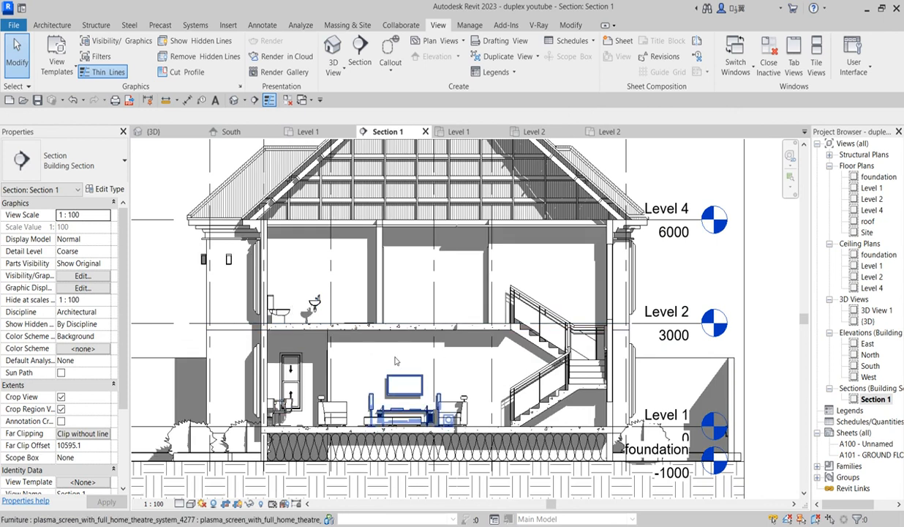
pyautogui.scroll(-3, 469, 353)
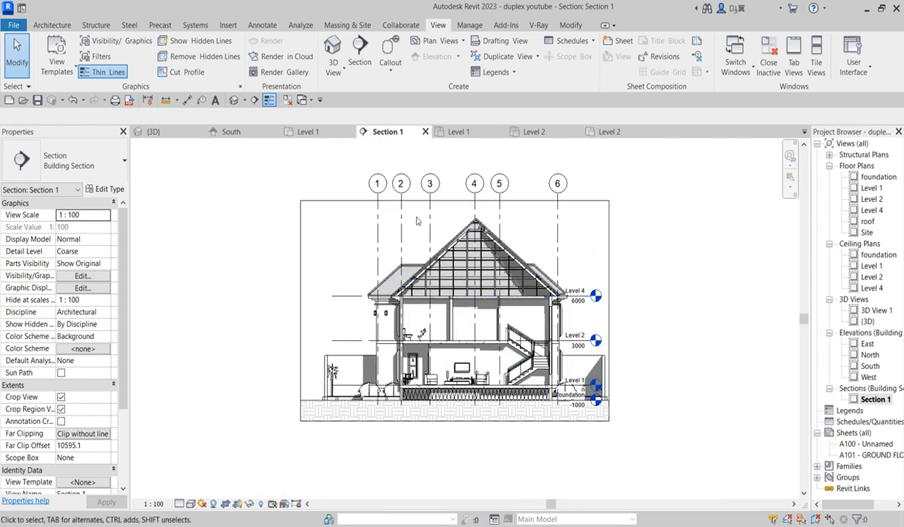
pyautogui.click(301, 313)
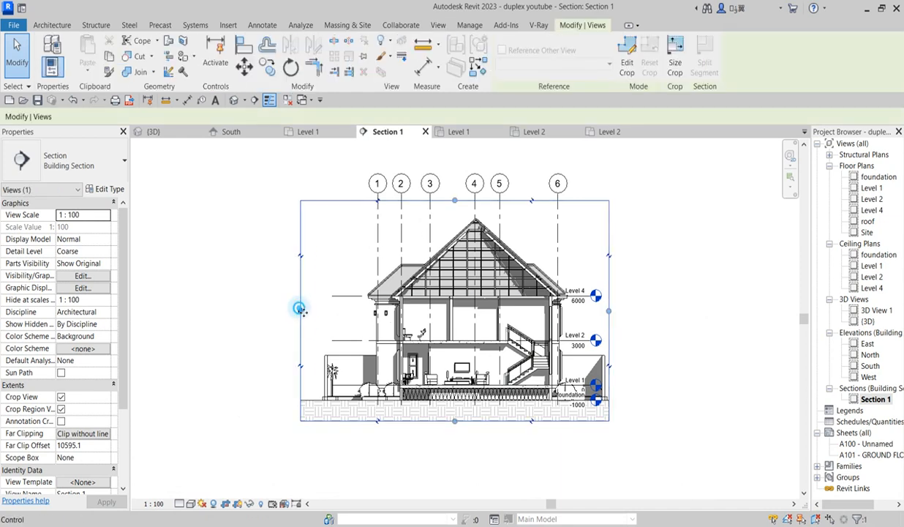
pyautogui.moveTo(319, 312); pyautogui.dragTo(337, 311)
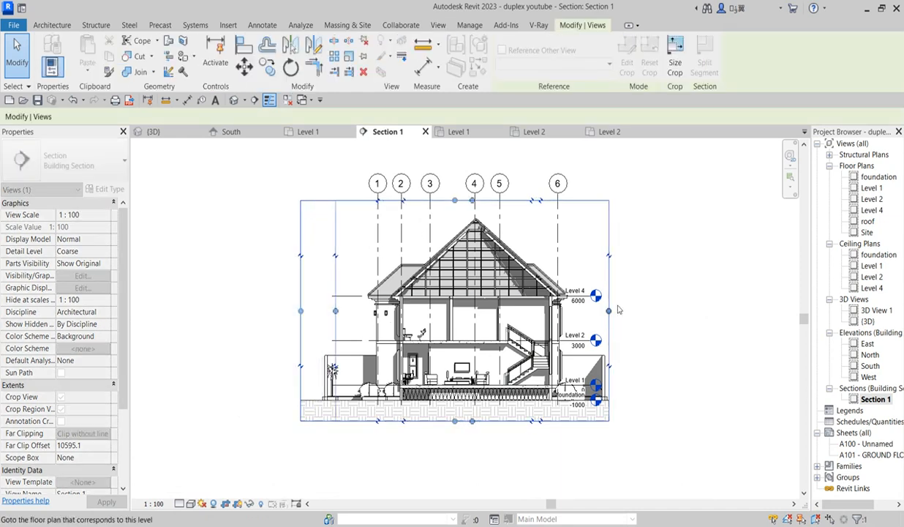
pyautogui.moveTo(609, 311); pyautogui.dragTo(591, 311)
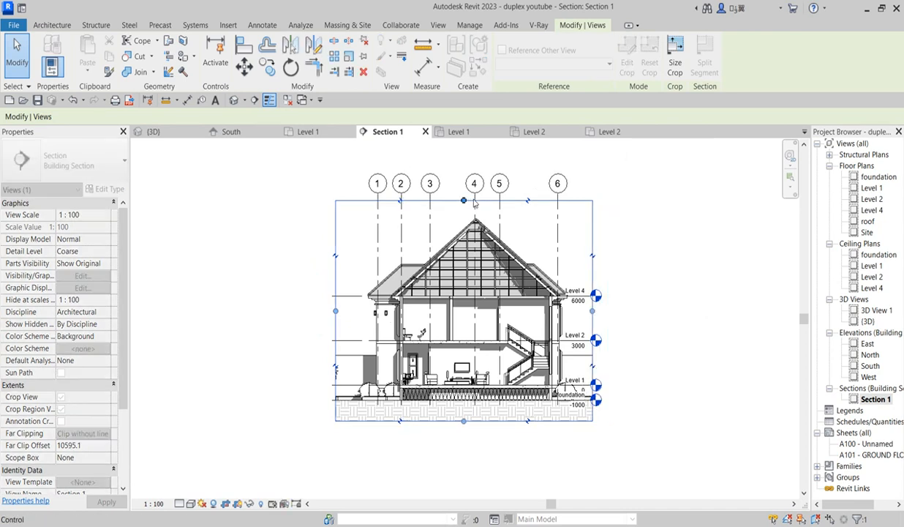
pyautogui.moveTo(464, 200); pyautogui.dragTo(466, 168)
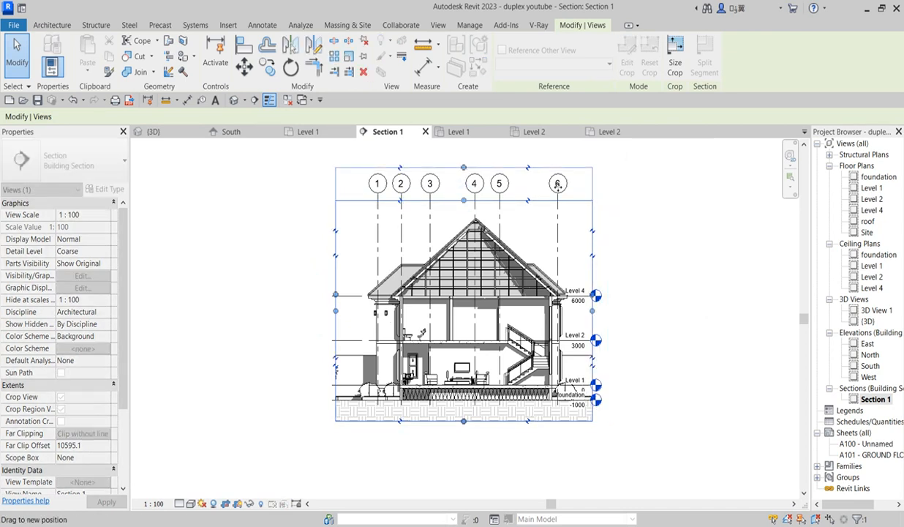
pyautogui.click(598, 182)
# Turn off shadows in Section 1 and hide its crop region boundary
pyautogui.scroll(2, 538, 251)
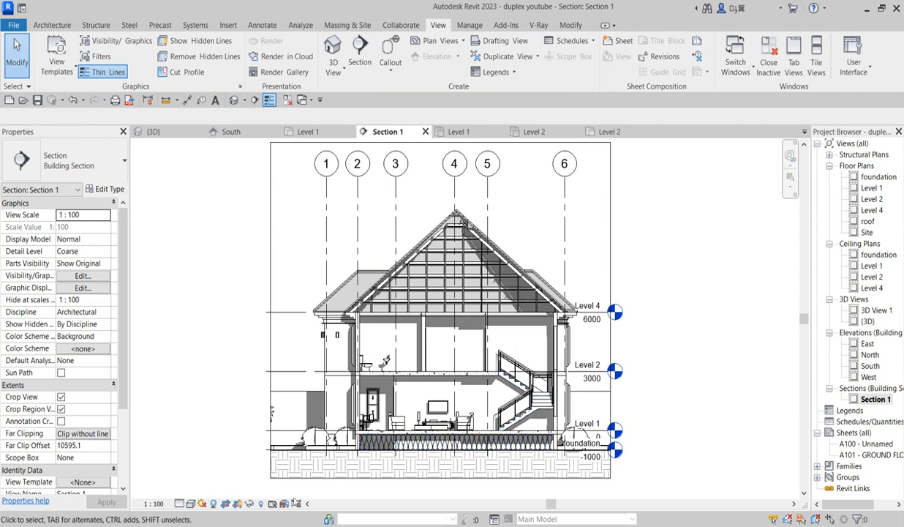
pyautogui.click(214, 504)
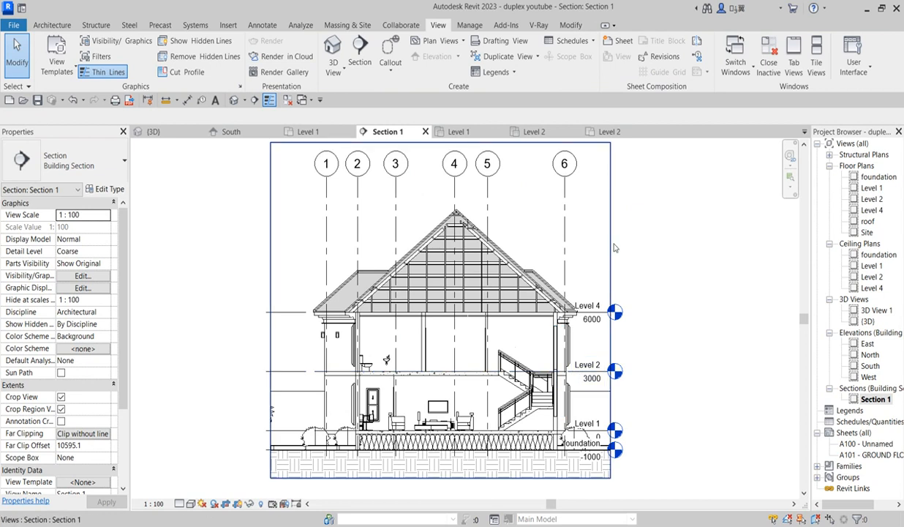
pyautogui.click(237, 504)
pyautogui.scroll(-2, 643, 256)
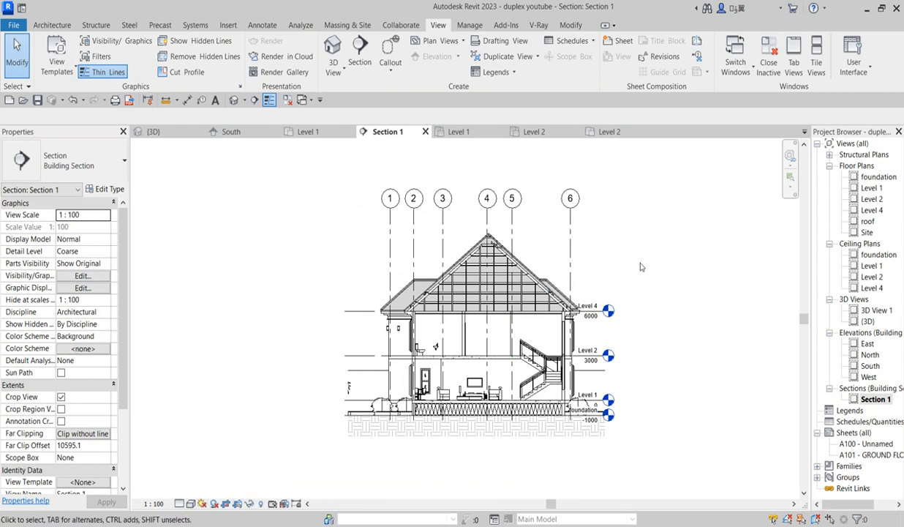
pyautogui.scroll(1, 621, 258)
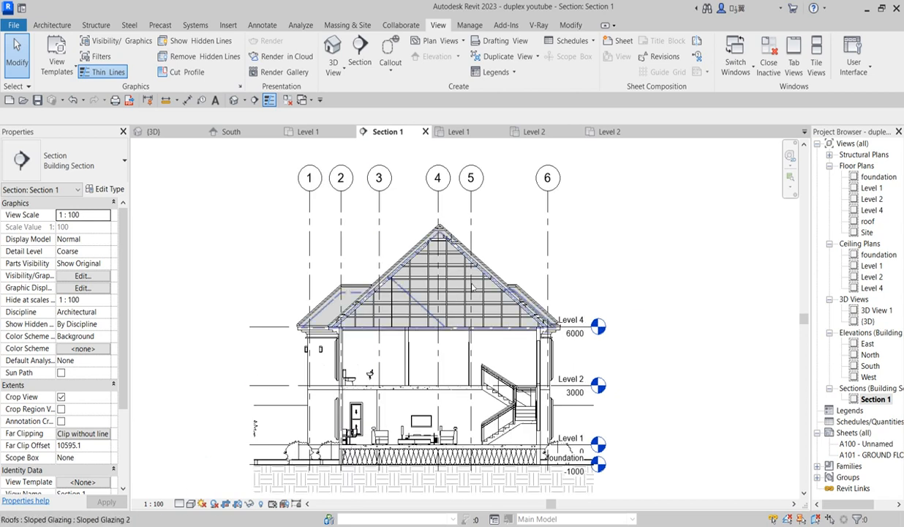
pyautogui.scroll(2, 470, 288)
pyautogui.scroll(-3, 330, 276)
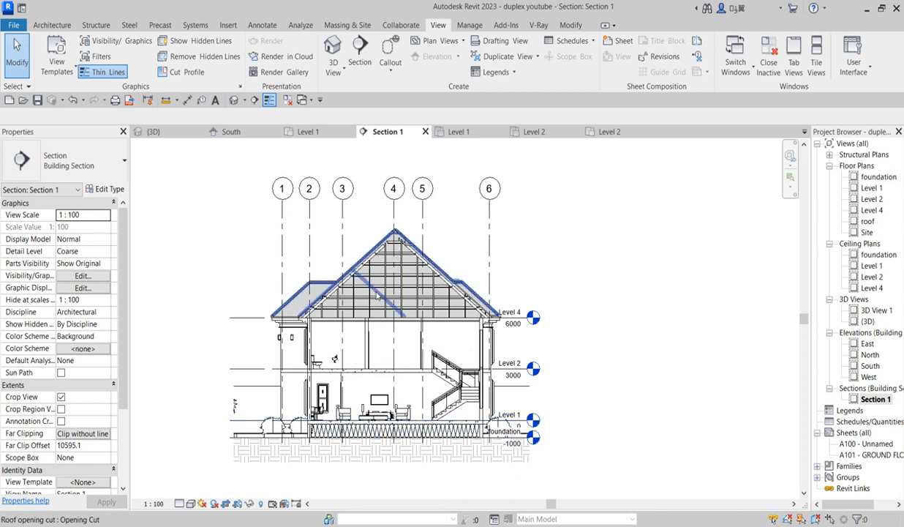
pyautogui.scroll(1, 416, 260)
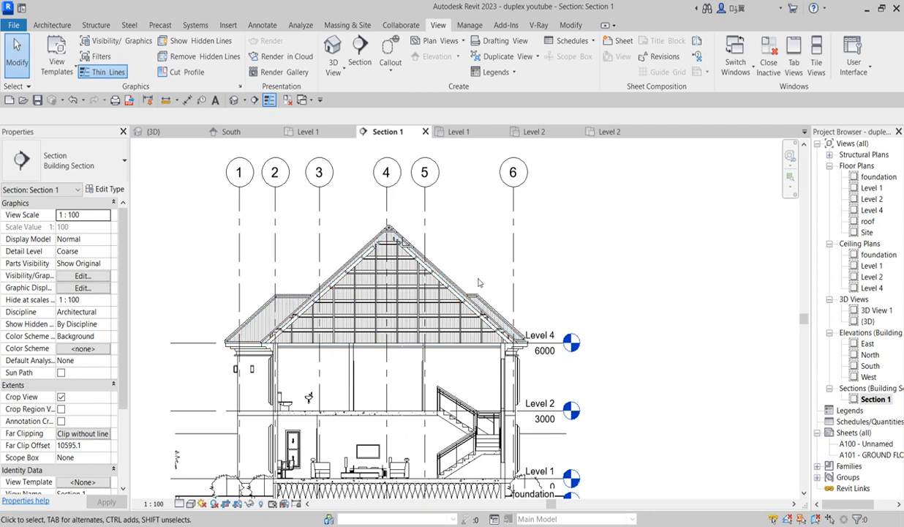
pyautogui.scroll(-2, 529, 289)
pyautogui.scroll(2, 439, 432)
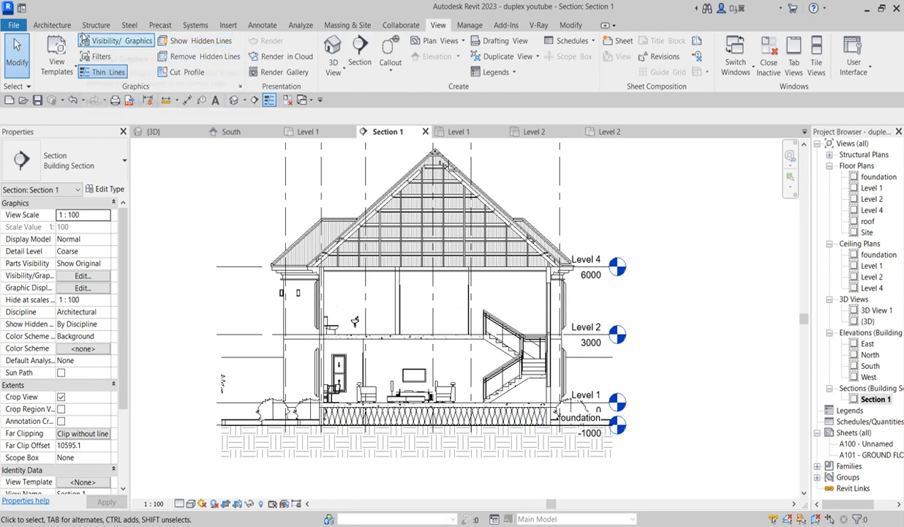
# Draw a detail-line leader from the foundation batting diagonally down into the earth hatch, ending in a horizontal line about 5 m long
pyautogui.click(262, 26)
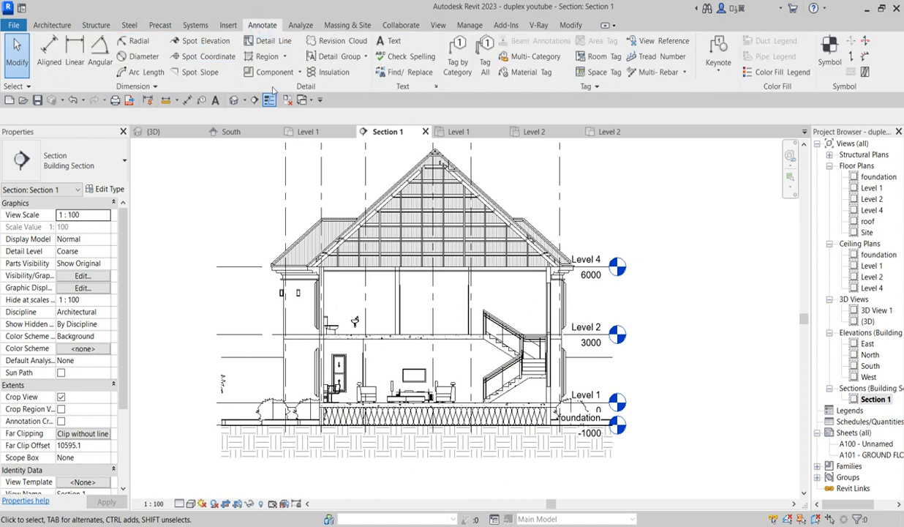
pyautogui.click(273, 42)
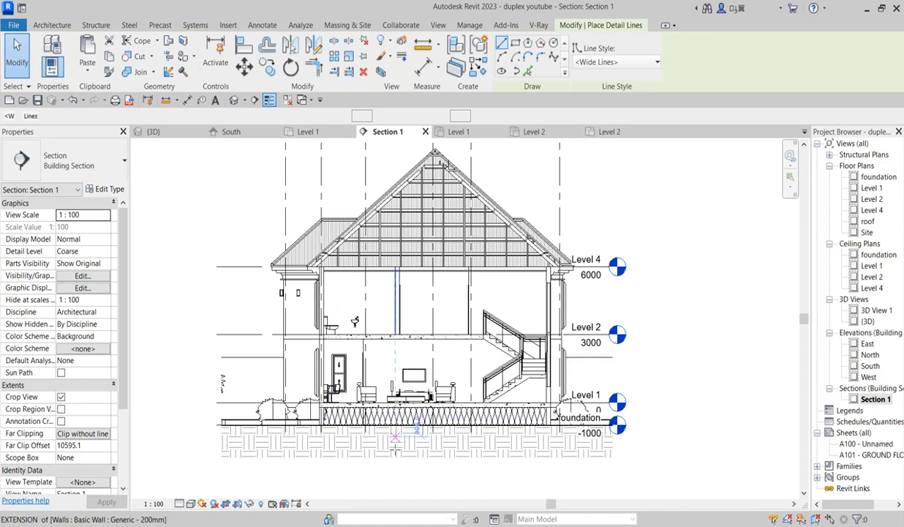
pyautogui.click(386, 419)
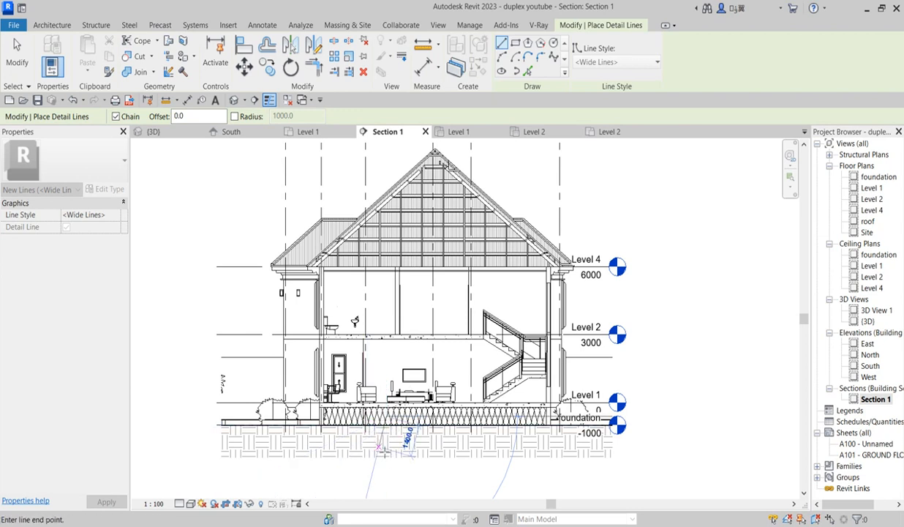
pyautogui.click(364, 440)
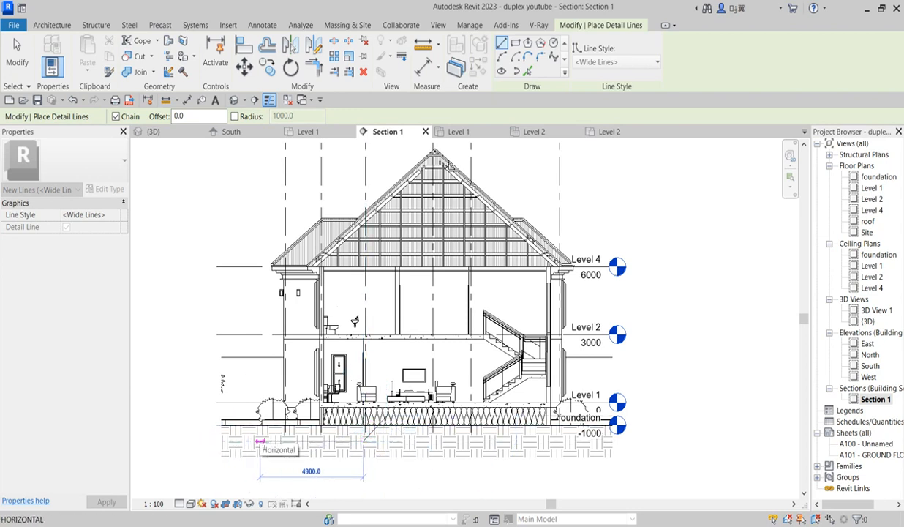
pyautogui.click(253, 441)
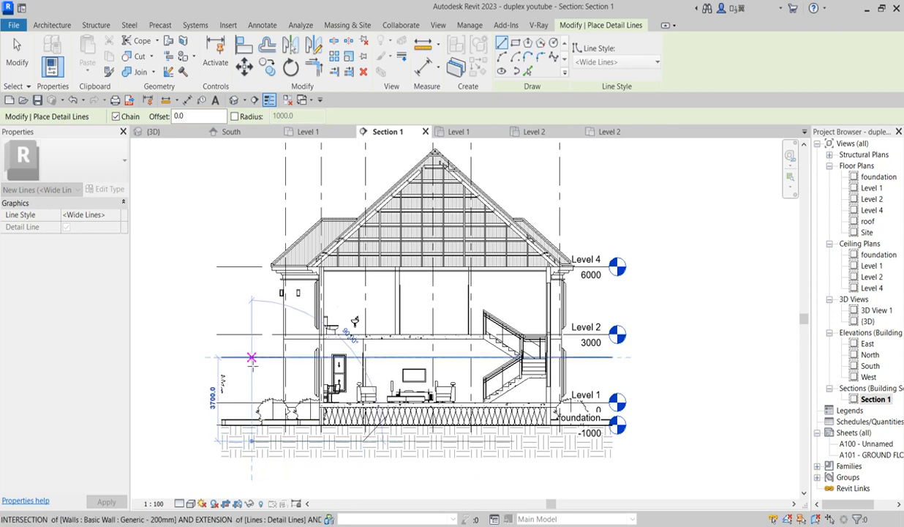
pyautogui.rightClick(249, 357)
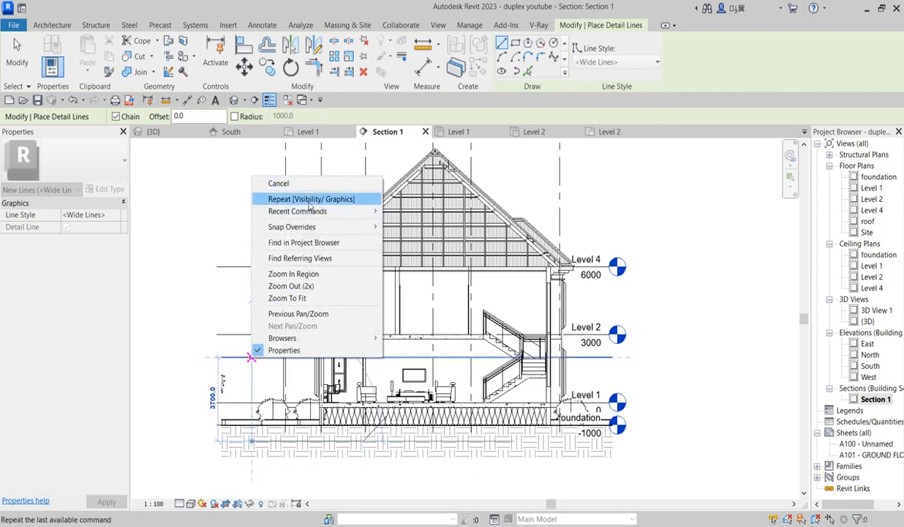
pyautogui.click(293, 185)
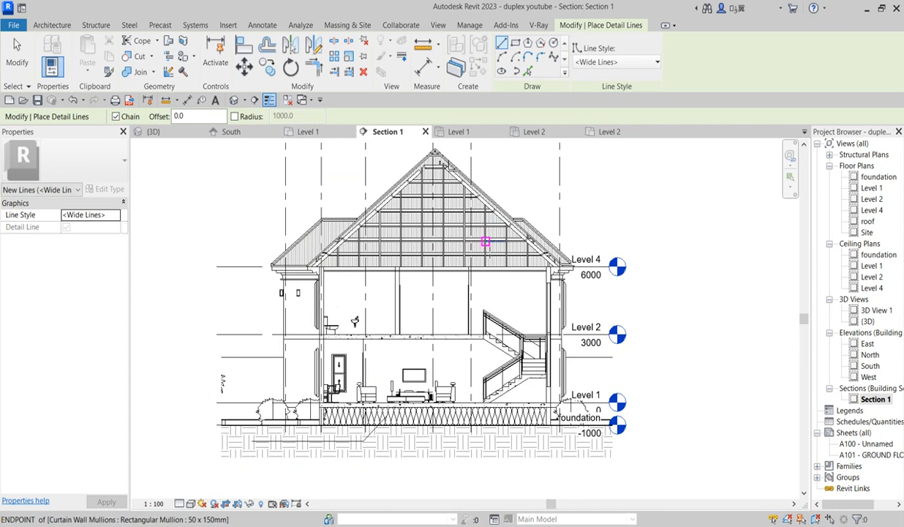
# Draw a detail-line leader from the roof framing diagonally up past the slope, ending in a vertical line about 2500 mm high
pyautogui.click(505, 241)
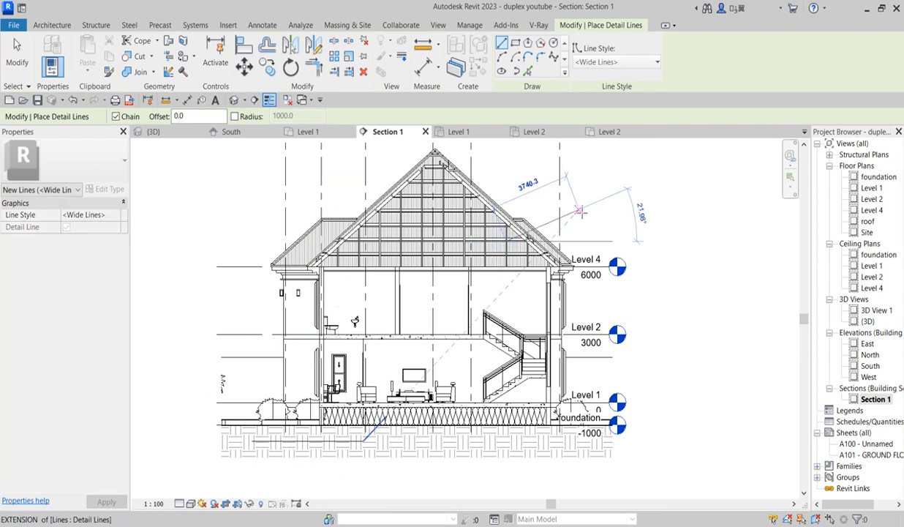
pyautogui.click(570, 185)
pyautogui.scroll(-2, 568, 242)
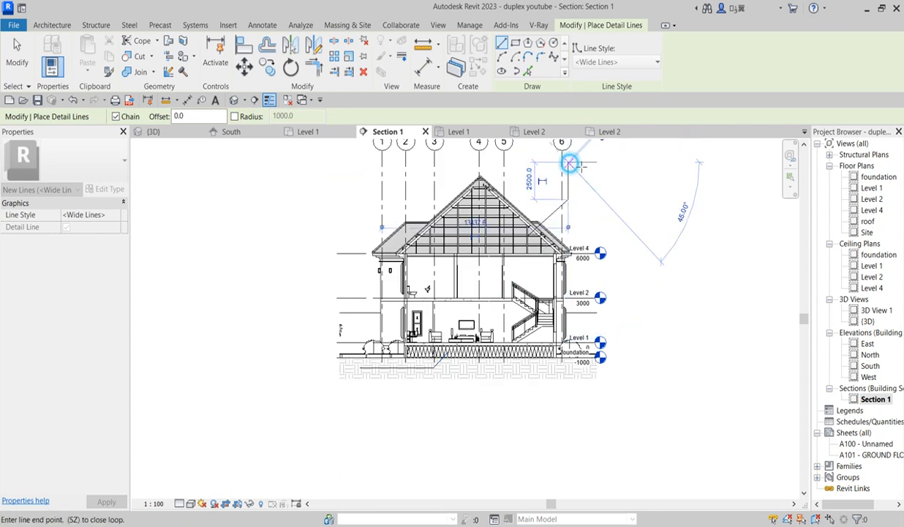
pyautogui.rightClick(578, 161)
pyautogui.click(607, 169)
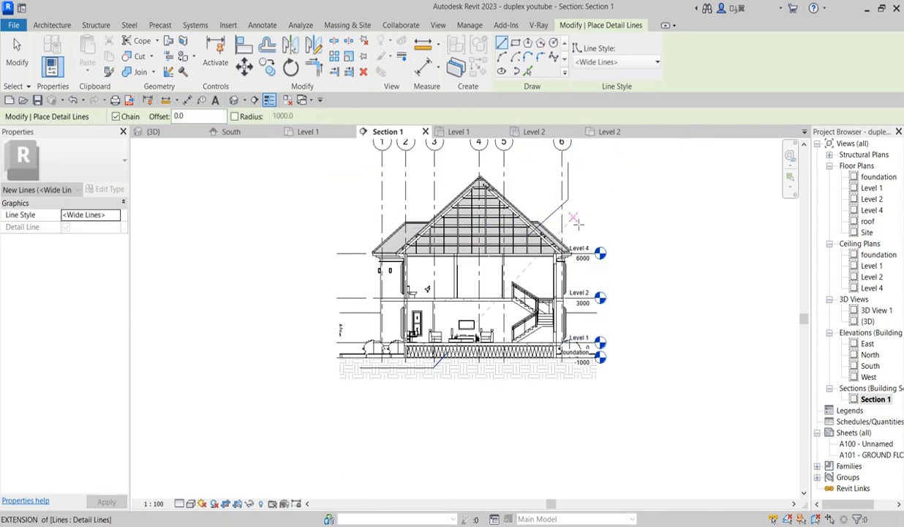
# Extend the roof leader's vertical line a short way below the knee and finish drawing detail lines
pyautogui.scroll(2, 581, 268)
pyautogui.click(585, 206)
pyautogui.rightClick(600, 203)
pyautogui.click(628, 213)
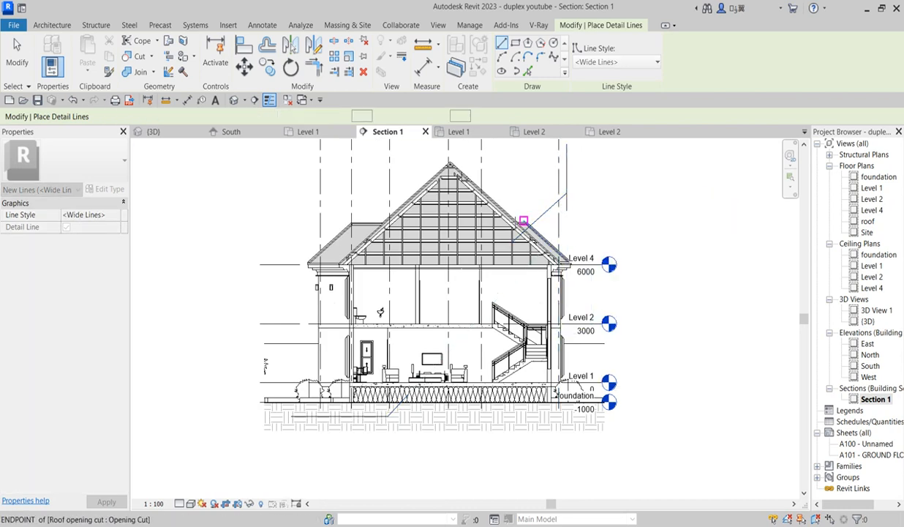
pyautogui.rightClick(517, 190)
pyautogui.click(528, 199)
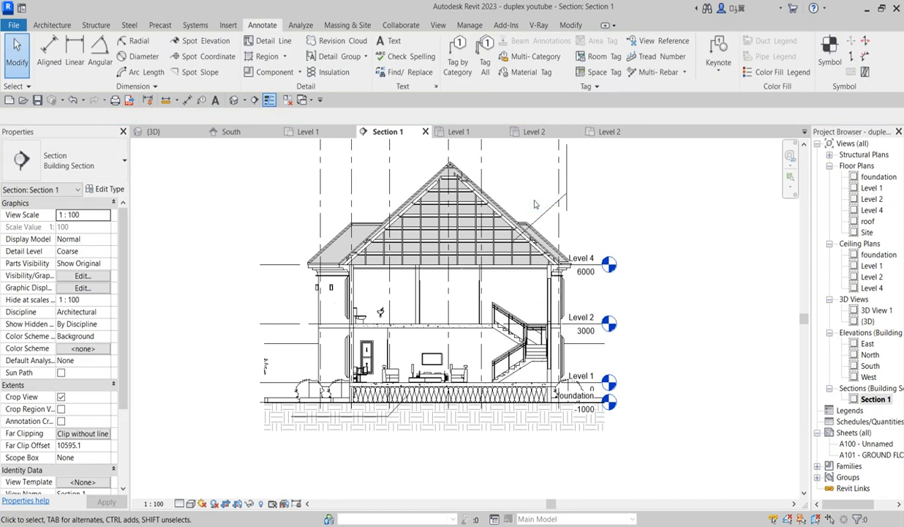
# Place a 2.5mm Arial text note beside the upper end of the roof leader reading "KINGPOST @ CENTRE OF THE ROOF"
pyautogui.scroll(-2, 542, 213)
pyautogui.scroll(1, 543, 214)
pyautogui.scroll(2, 431, 215)
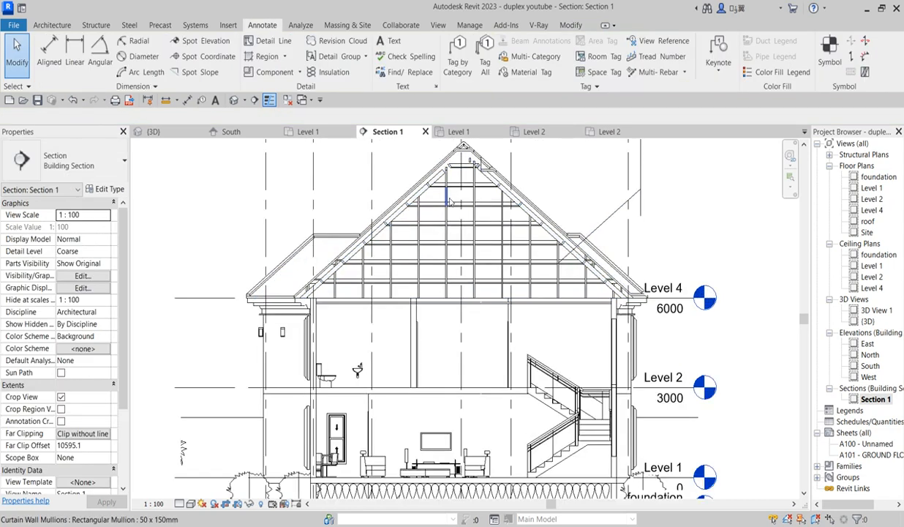
pyautogui.scroll(-2, 480, 231)
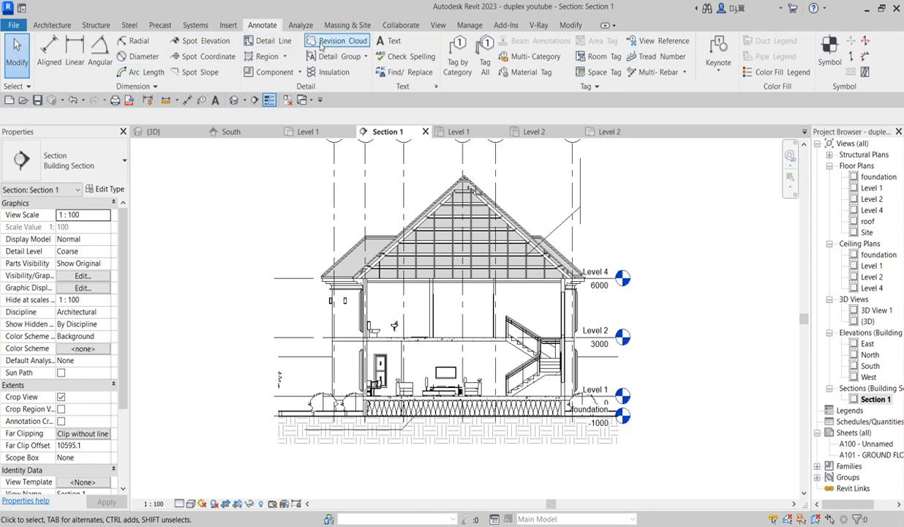
pyautogui.click(390, 41)
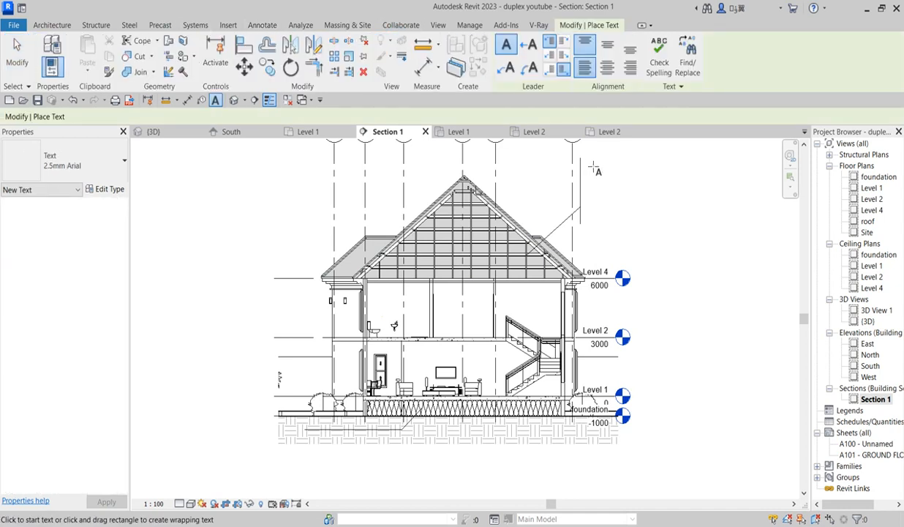
pyautogui.click(590, 159)
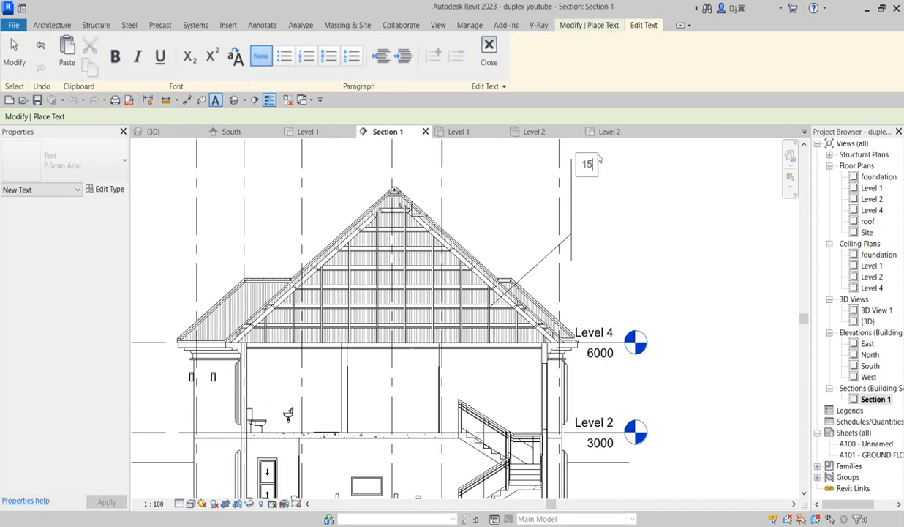
pyautogui.press('BackSpace')
pyautogui.write('KINGPO')
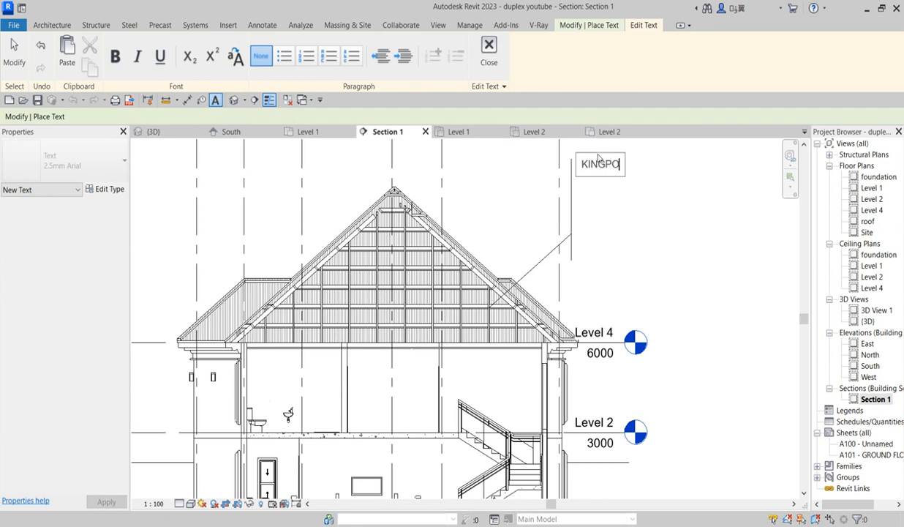
pyautogui.write('ST @')
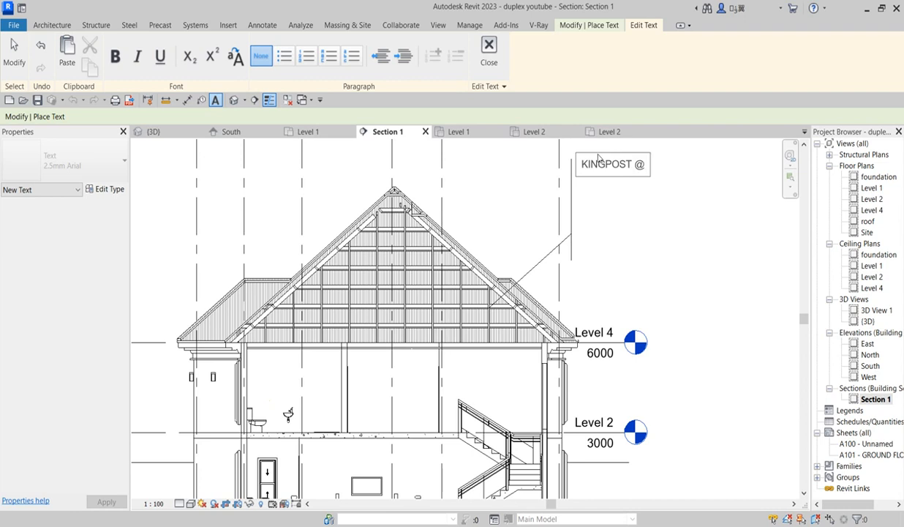
pyautogui.write(' CENN')
pyautogui.press('BackSpace')
pyautogui.write('TRE')
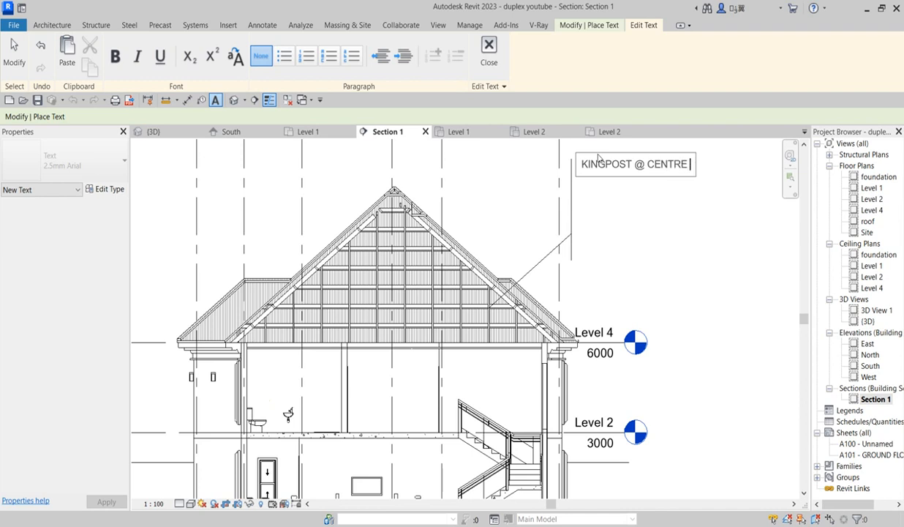
pyautogui.write(' OF THE ROOF')
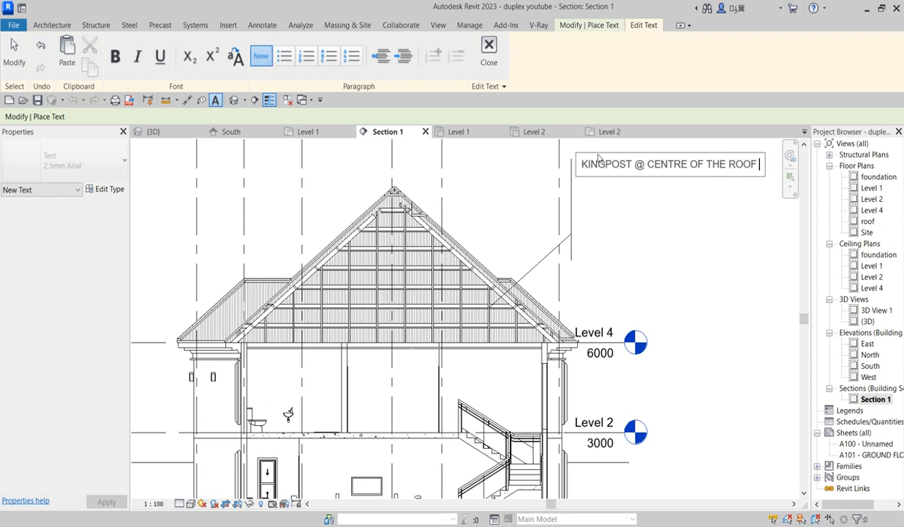
# Complete the kingpost note with the size "150MM X 100MM" and finish placing text
pyautogui.write(' 150')
pyautogui.press('BackSpace')
pyautogui.write('MM')
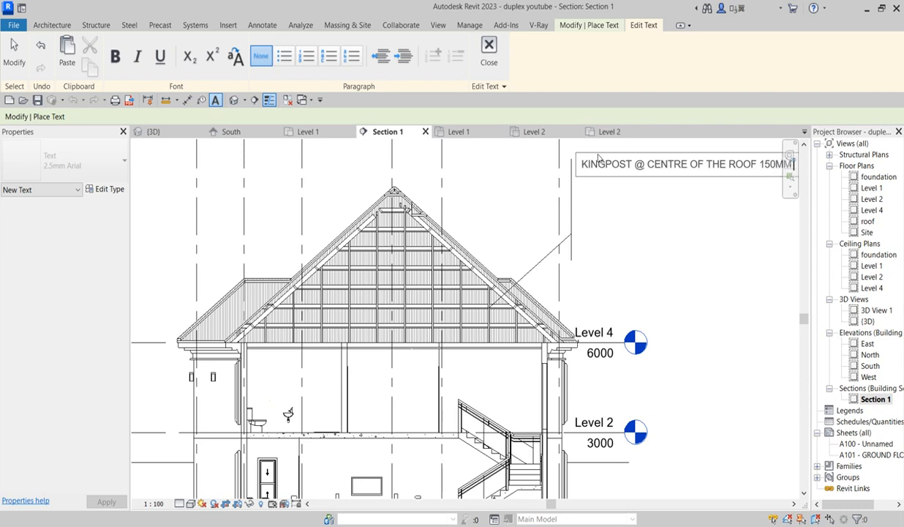
pyautogui.write(' X')
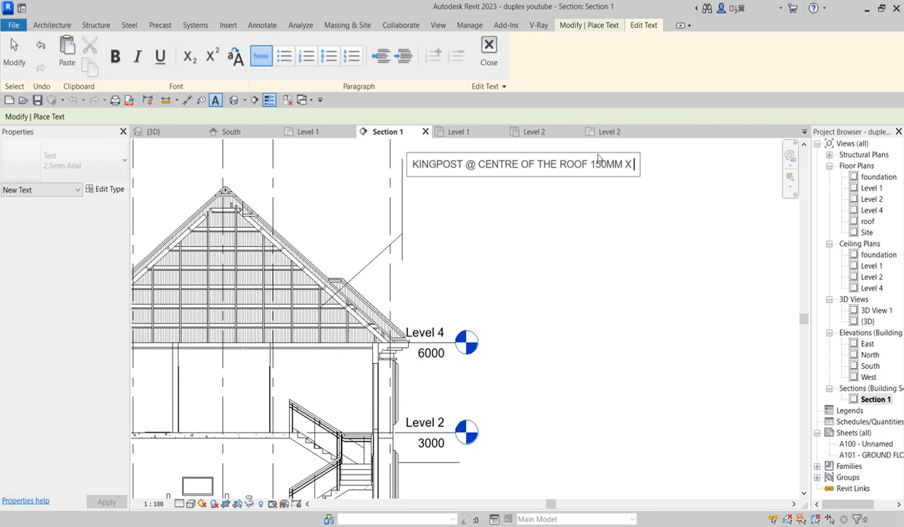
pyautogui.write('100MM')
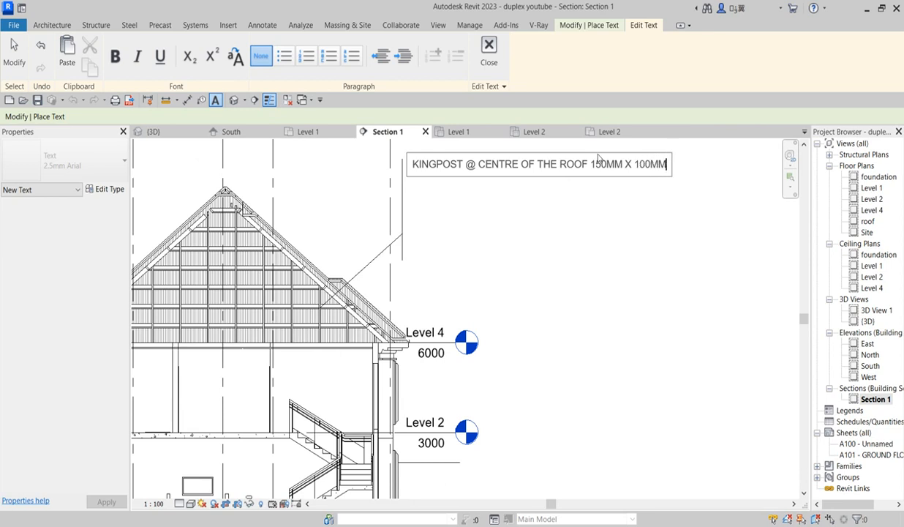
pyautogui.click(556, 207)
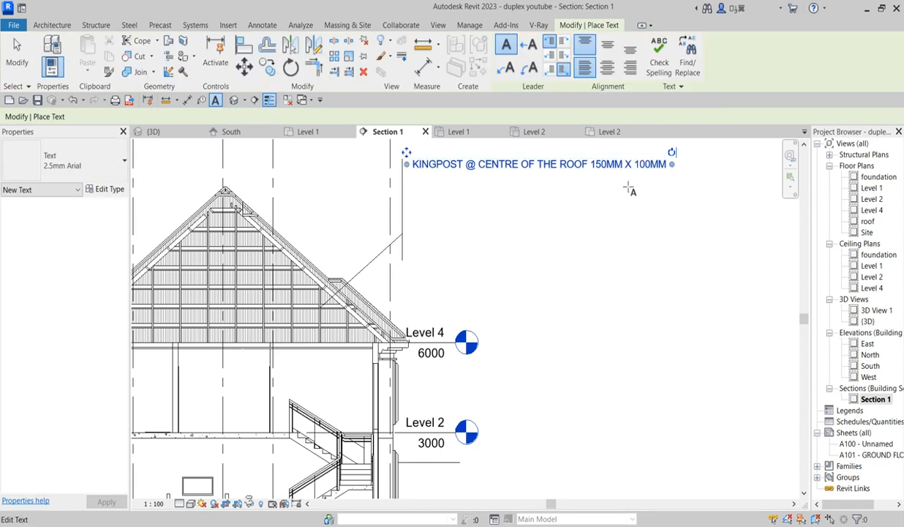
pyautogui.rightClick(458, 196)
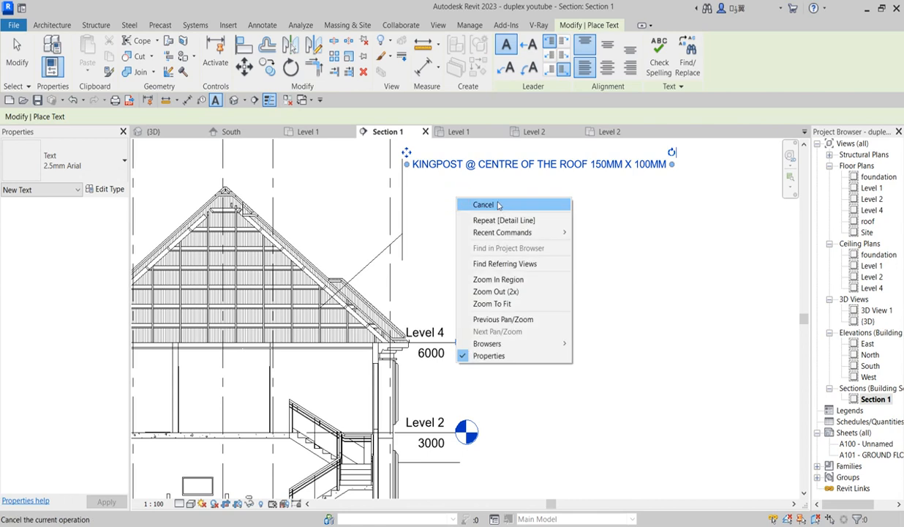
pyautogui.click(477, 202)
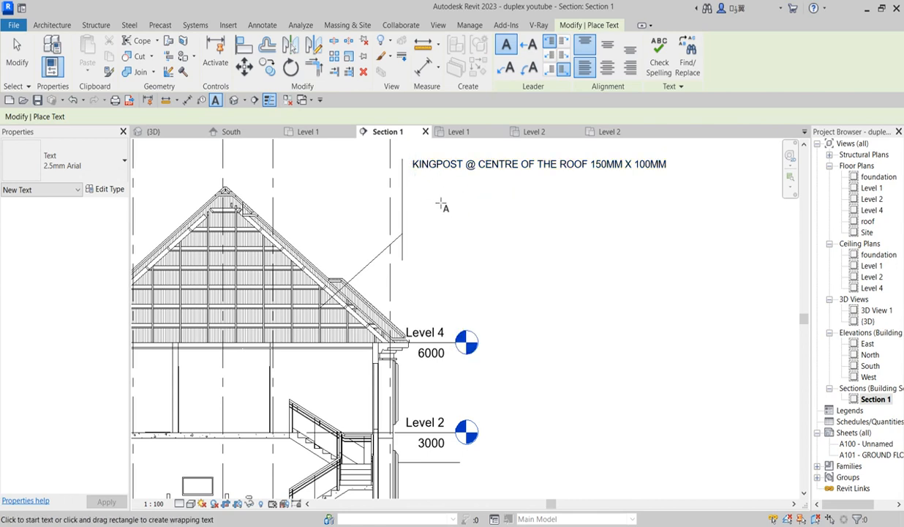
pyautogui.press('Escape')
# Copy the kingpost note three times straight down along the roof leader's vertical line, spacing the first two copies about 1000 mm apart
pyautogui.click(449, 170)
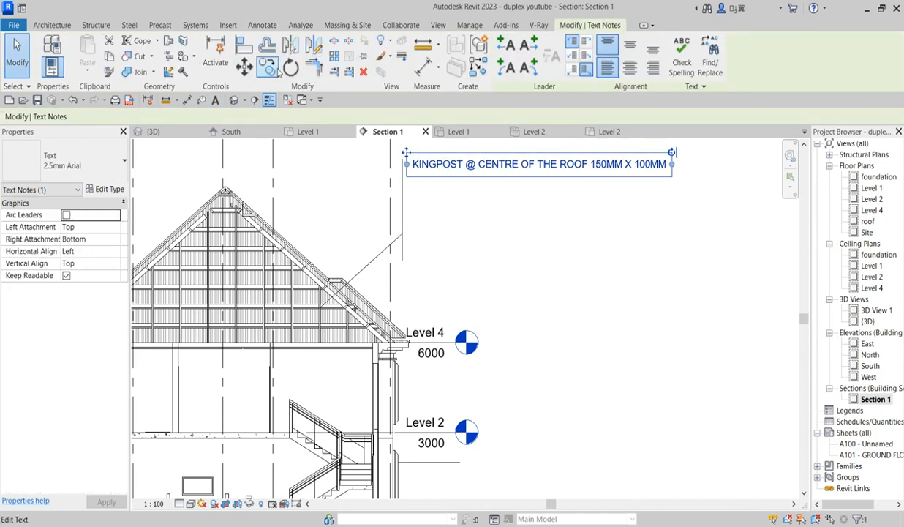
pyautogui.click(674, 158)
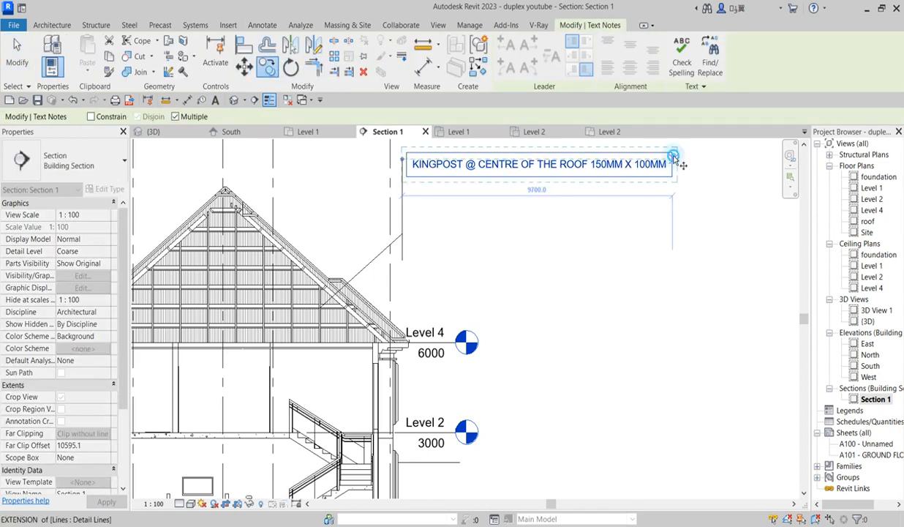
pyautogui.click(681, 195)
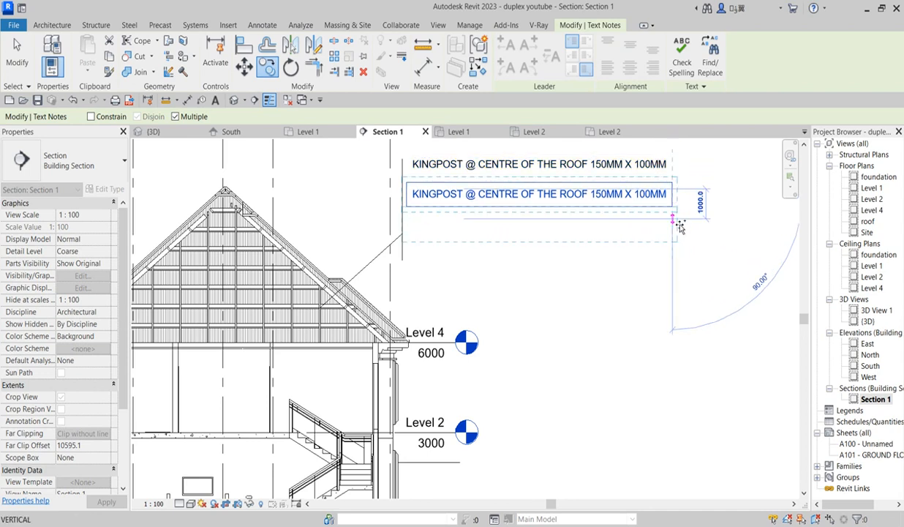
pyautogui.click(680, 228)
pyautogui.click(678, 245)
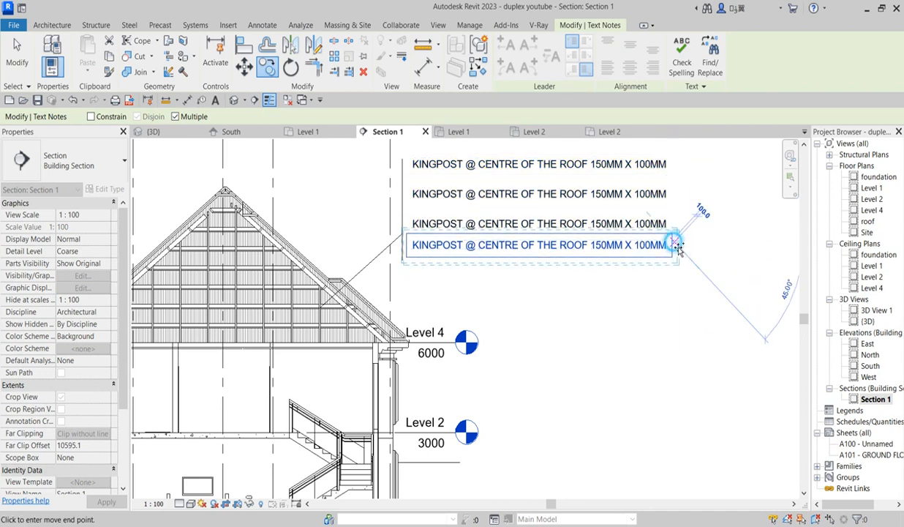
pyautogui.press('Escape')
pyautogui.click(563, 164)
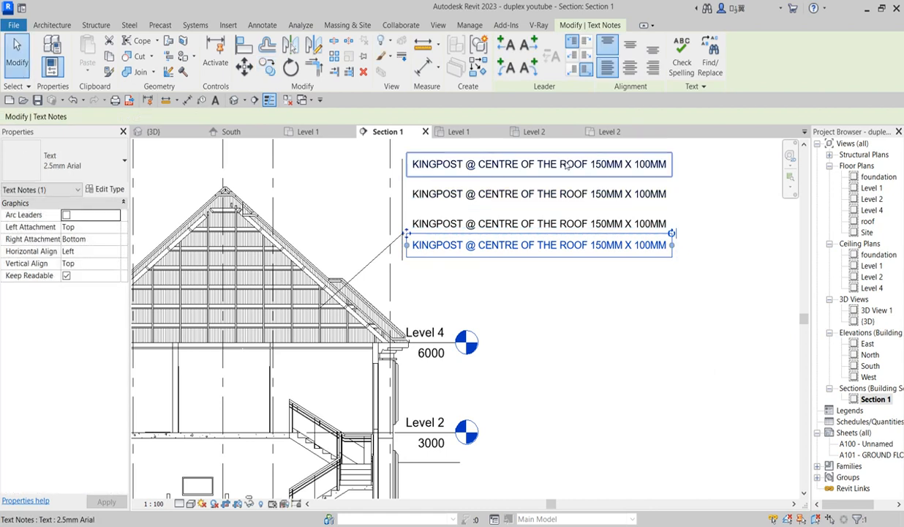
# Replace the text of the topmost kingpost note with "ALUMINIUM ROOF SHEET@ 0.5mm RANGE" and finish editing it
pyautogui.doubleClick(567, 164)
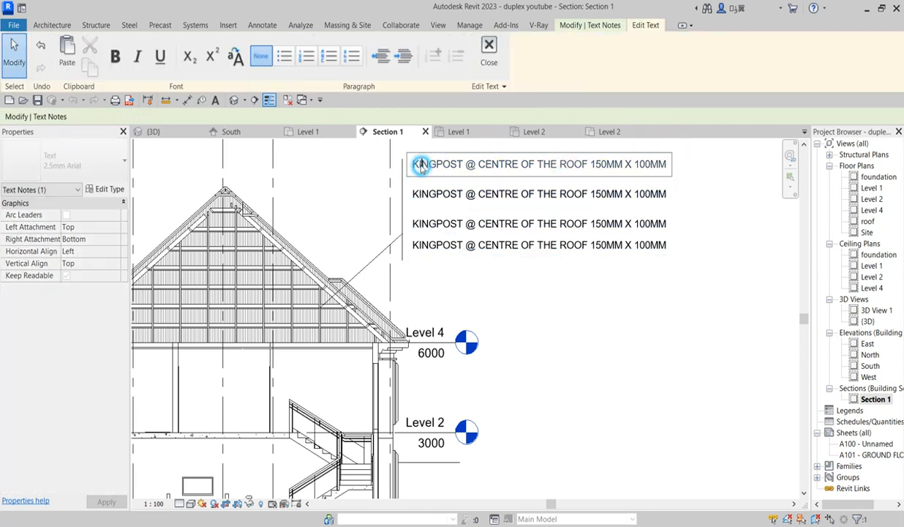
pyautogui.press('Escape')
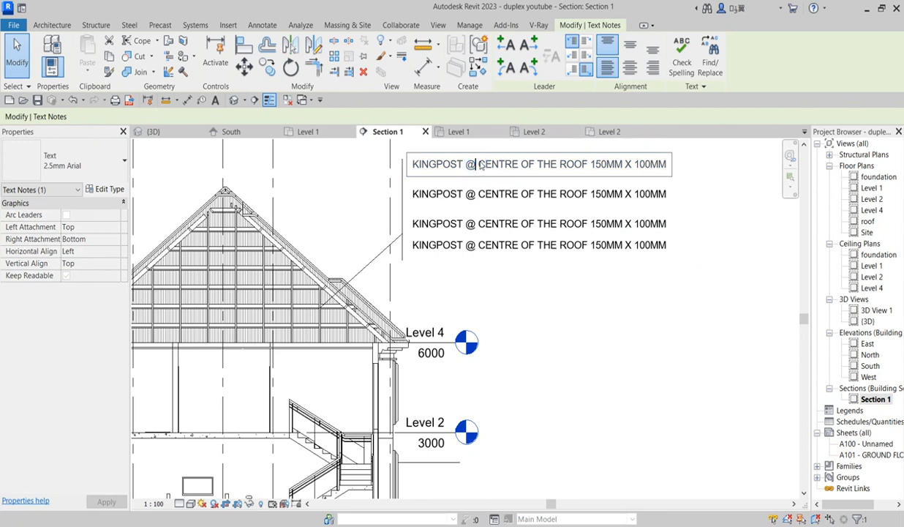
pyautogui.doubleClick(468, 163)
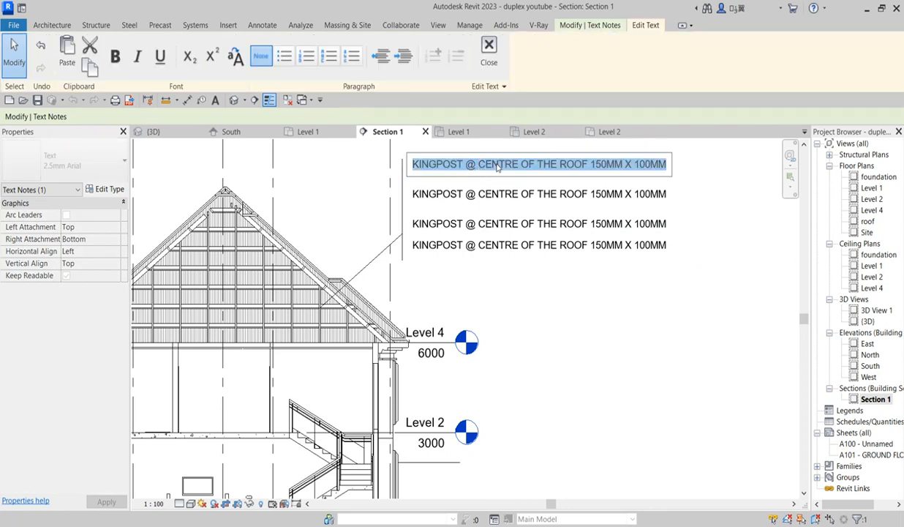
pyautogui.write('ALUMIN')
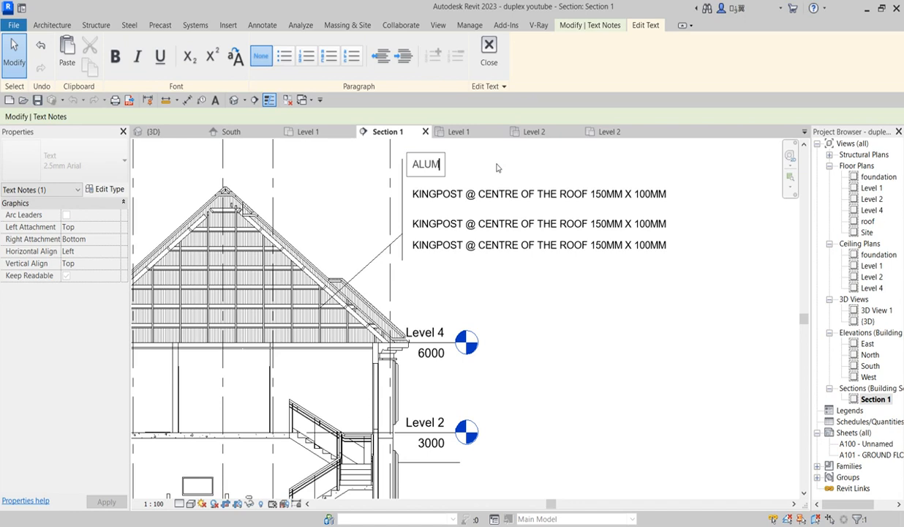
pyautogui.write('IUM ROO')
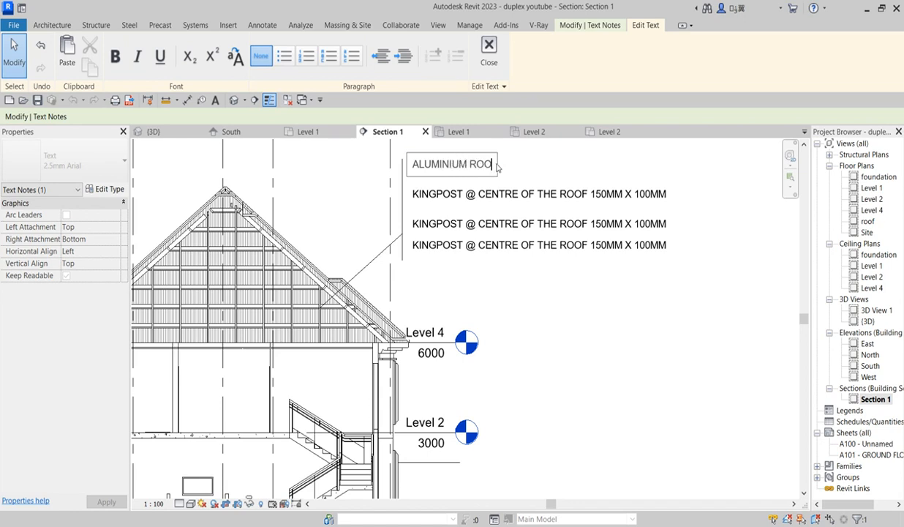
pyautogui.write('F SHEET@ 0.5')
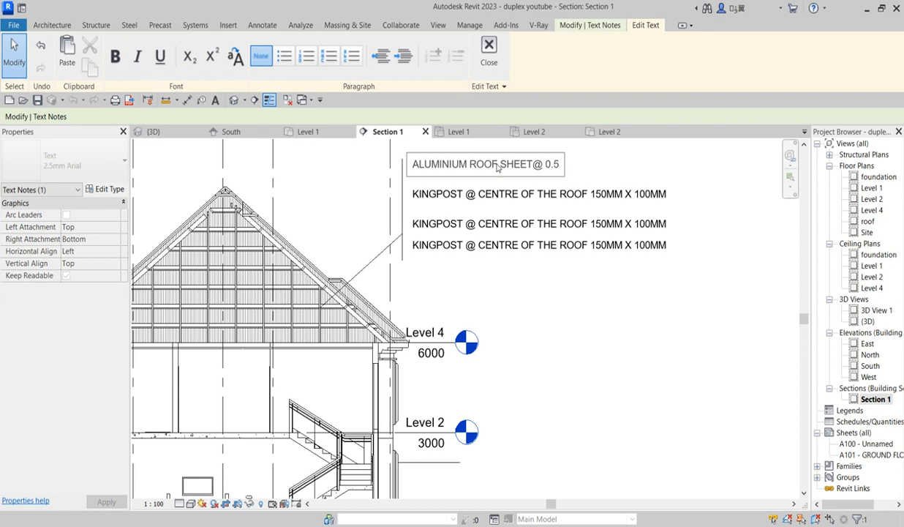
pyautogui.write('m')
pyautogui.write('M')
pyautogui.write('m')
pyautogui.press('BackSpace')
pyautogui.press('BackSpace')
pyautogui.write('m')
pyautogui.write('RANGE')
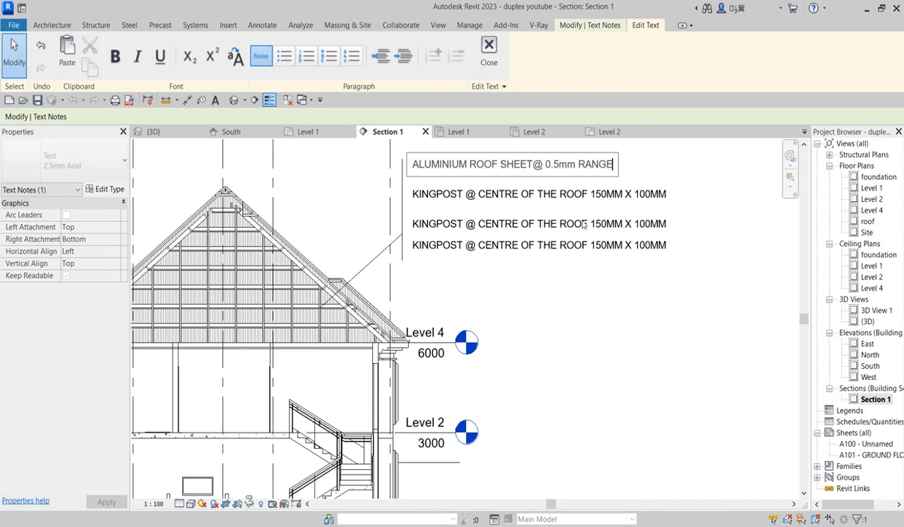
pyautogui.click(517, 151)
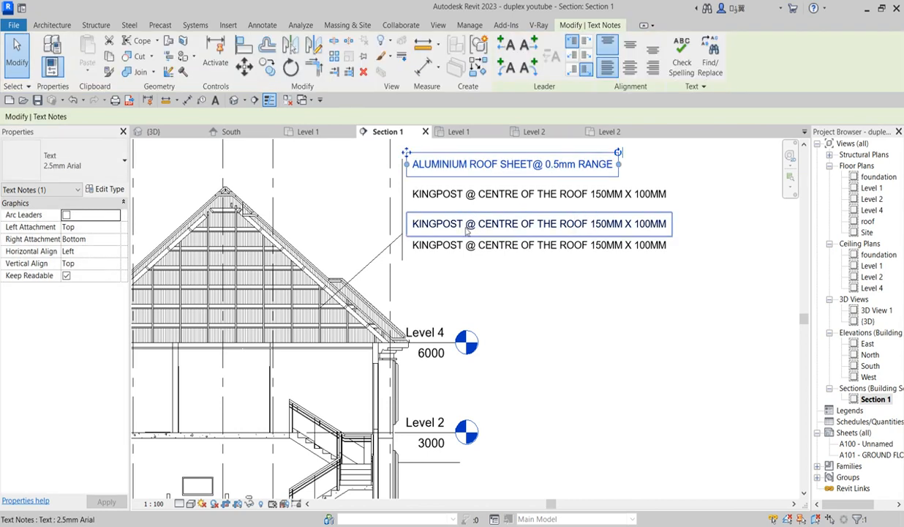
# Replace the text of the third note in the roof leader's stack with "PURLINE @ 1000MM INTERVAL"
pyautogui.doubleClick(466, 221)
pyautogui.click(407, 221)
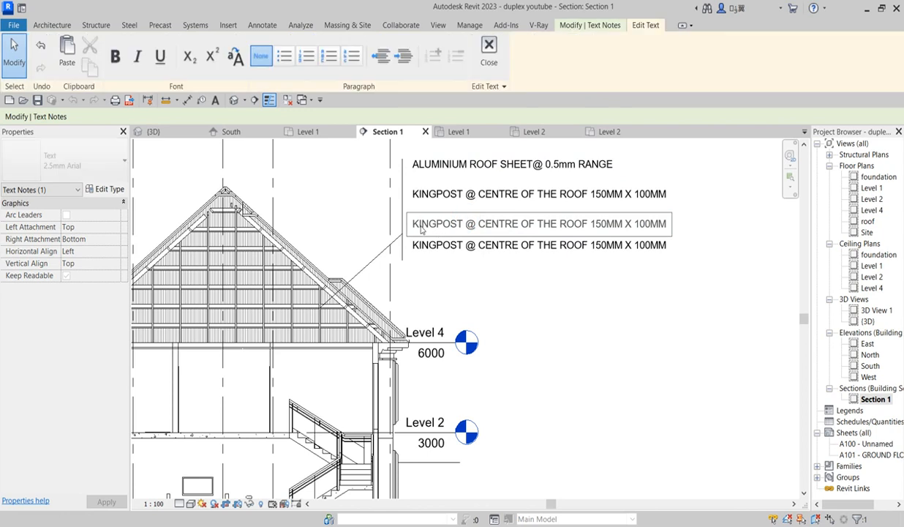
pyautogui.hotkey('ctrl', 'a')
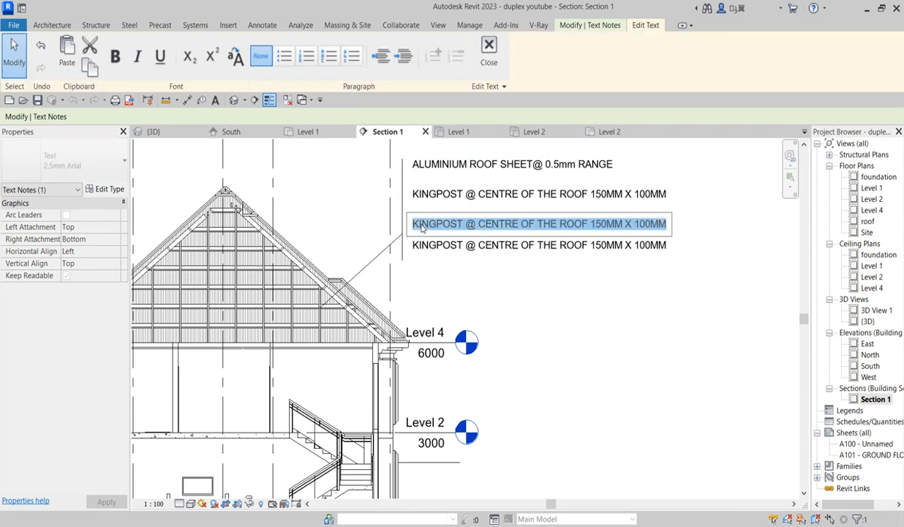
pyautogui.press('BackSpace')
pyautogui.write('pl')
pyautogui.press('BackSpace')
pyautogui.press('BackSpace')
pyautogui.write('PU')
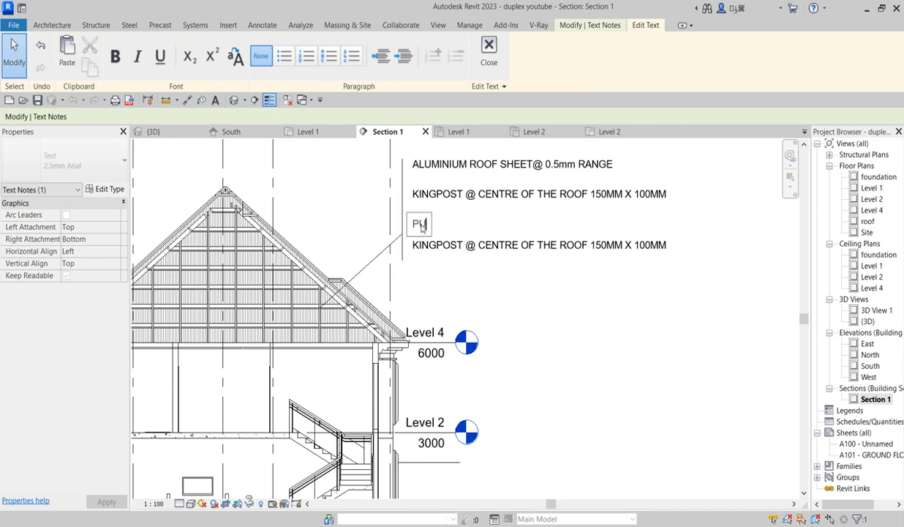
pyautogui.write('RLINE ')
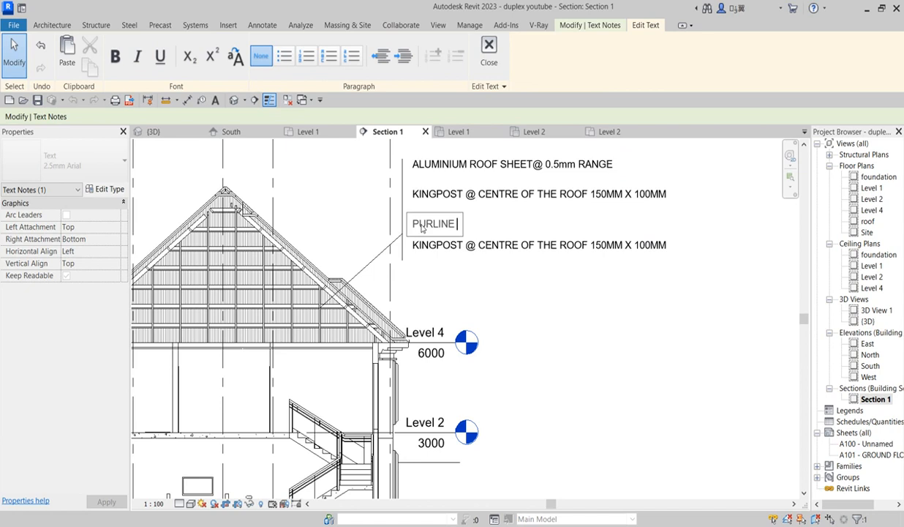
pyautogui.write('@ 1000')
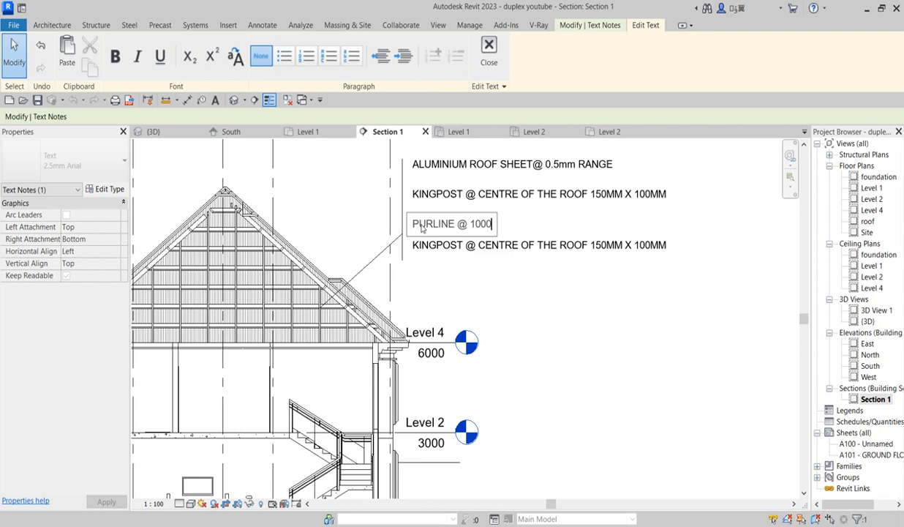
pyautogui.write('MM INTERVAL')
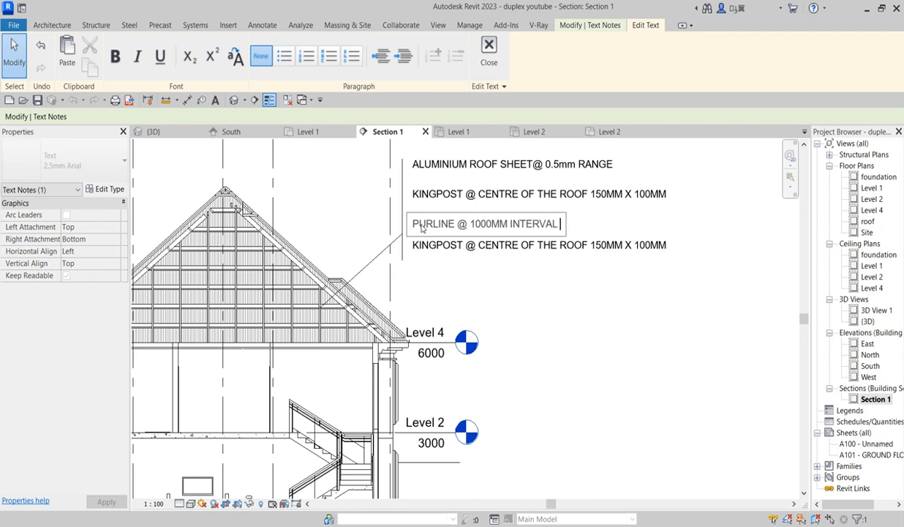
# Complete the purline note with the member size "OF 150MM X 50MM"
pyautogui.write(' OF 15')
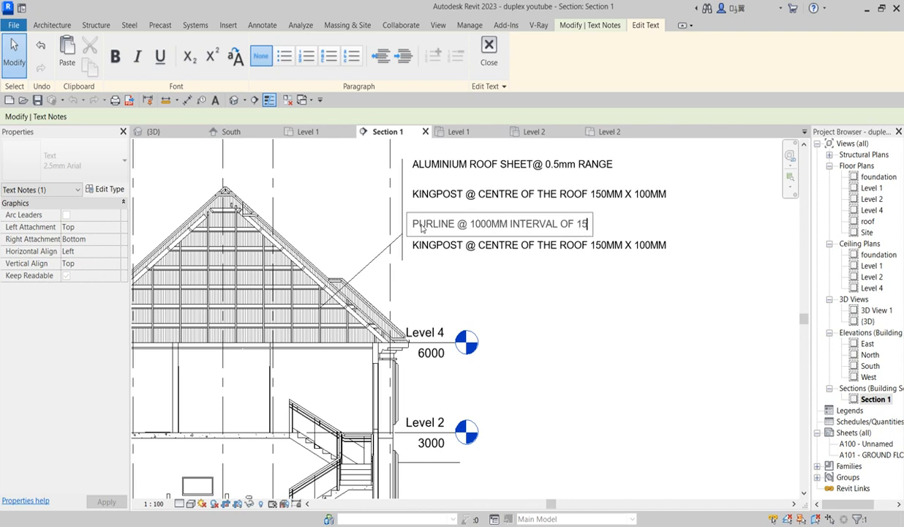
pyautogui.write('0MM X')
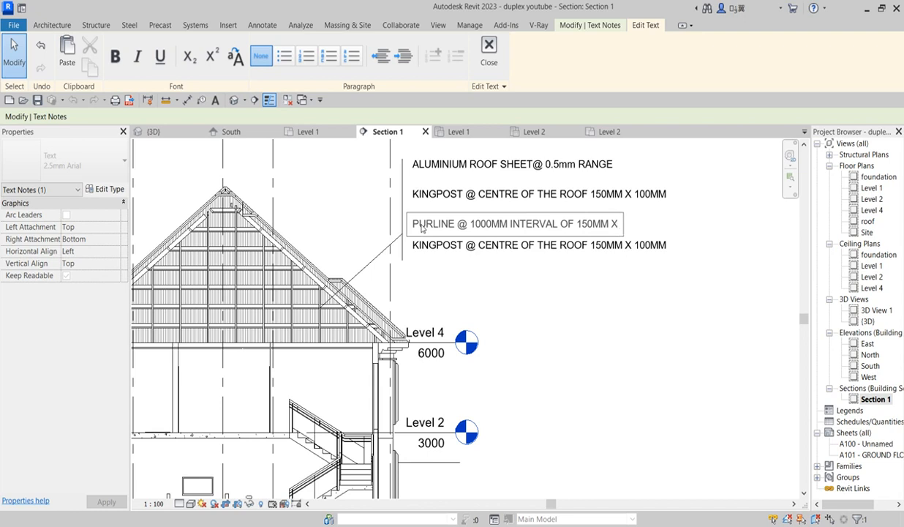
pyautogui.write(' 500')
pyautogui.press('BackSpace')
pyautogui.press('BackSpace')
pyautogui.write('0MM')
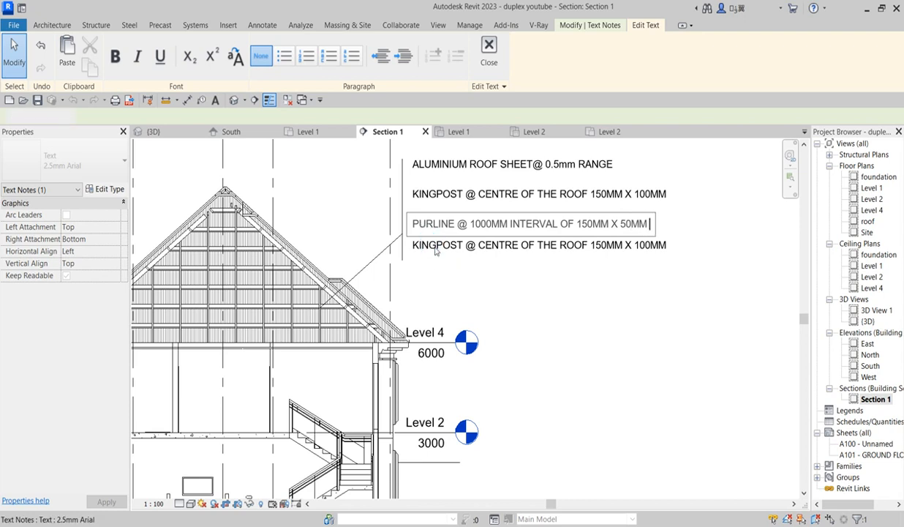
pyautogui.click(430, 246)
pyautogui.click(423, 247)
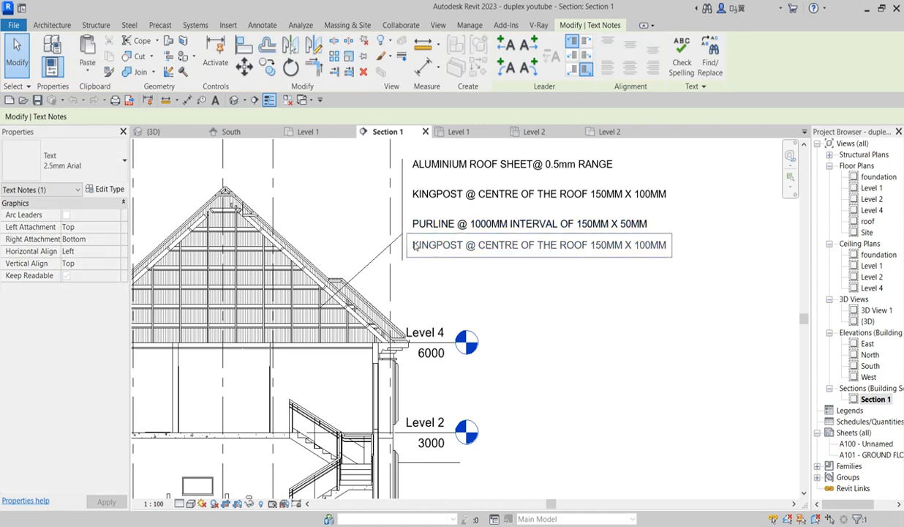
pyautogui.click(413, 245)
pyautogui.moveTo(415, 245); pyautogui.dragTo(669, 250)
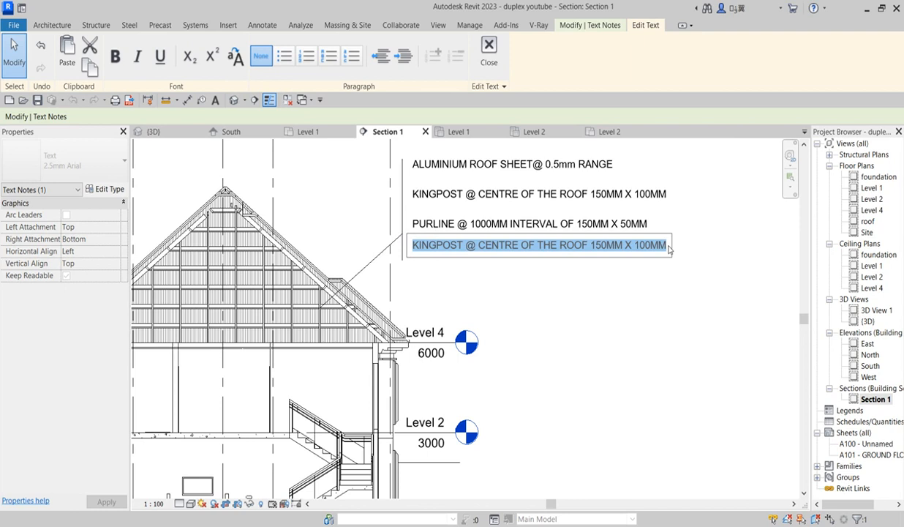
pyautogui.press('BackSpace')
pyautogui.write('RAF')
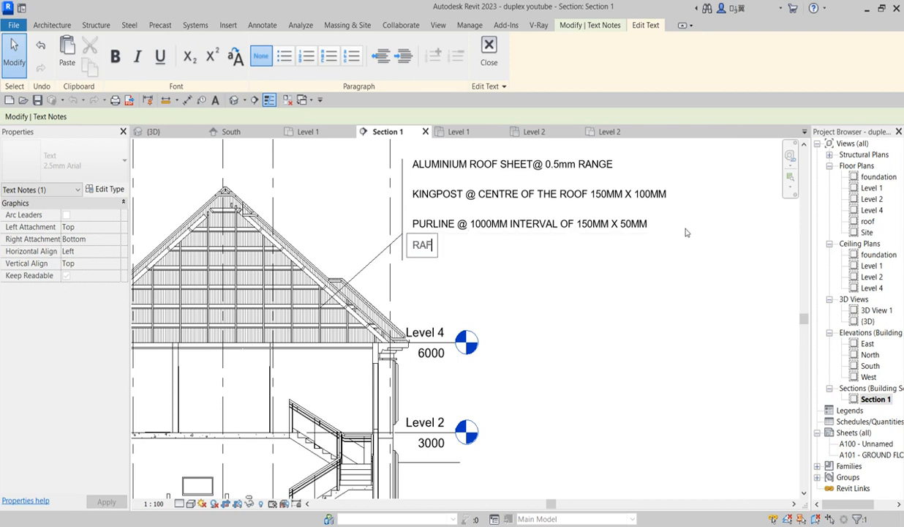
pyautogui.write('TER @')
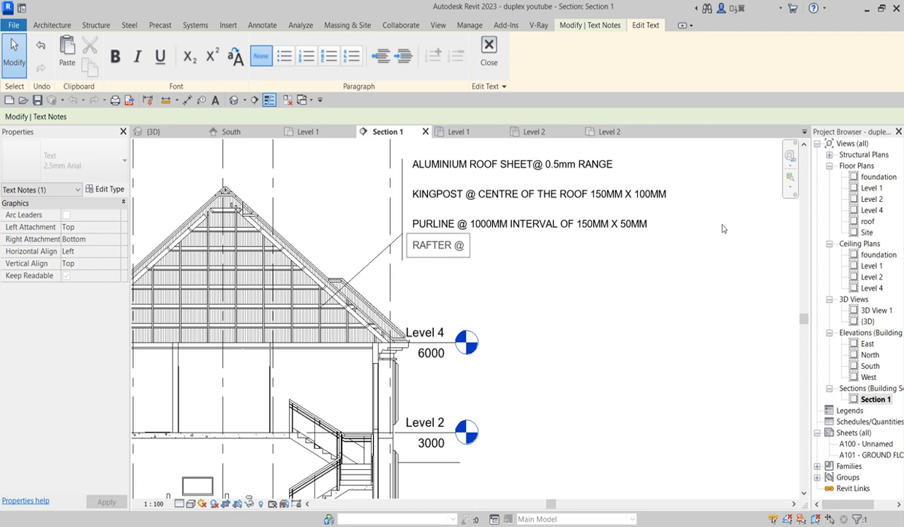
pyautogui.write('1000MM IN')
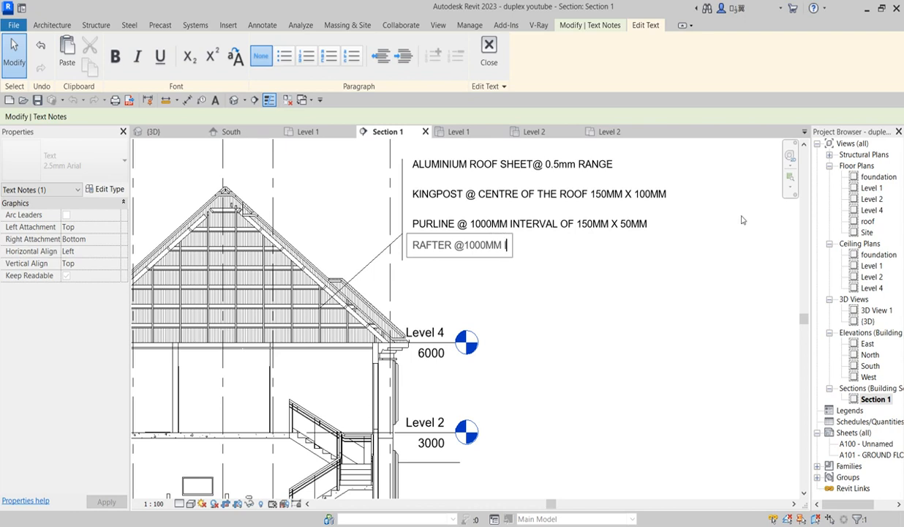
pyautogui.write('TERVAL OF 150MM X')
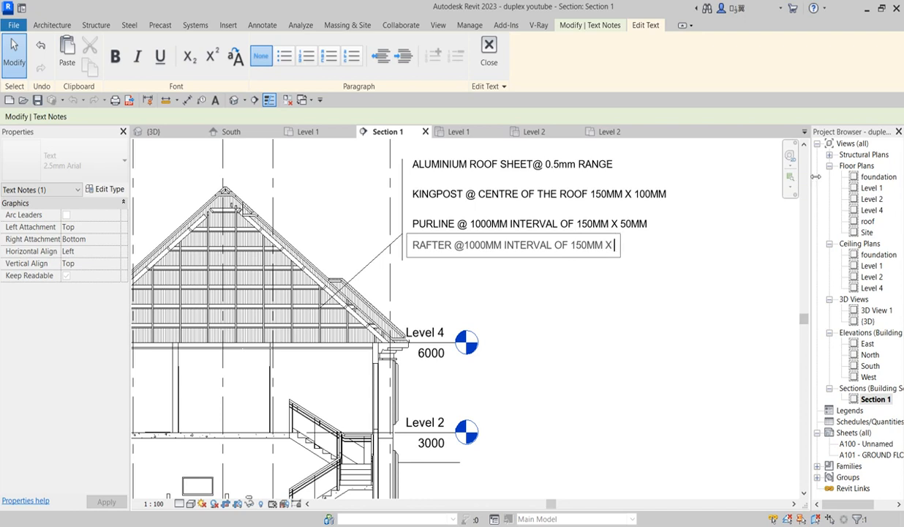
# Complete the rafter note with "50MM" and finish editing the text
pyautogui.write(' 500')
pyautogui.press('BackSpace')
pyautogui.press('BackSpace')
pyautogui.write('0MM')
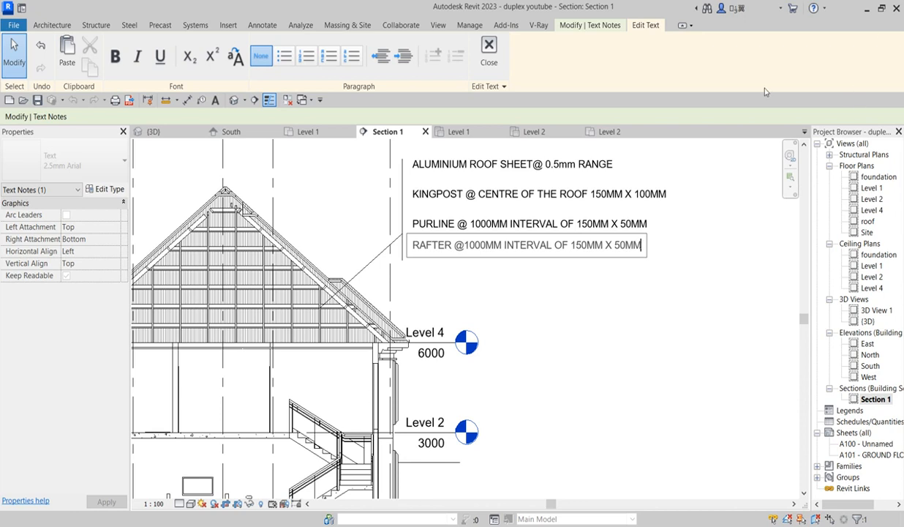
pyautogui.click(564, 336)
pyautogui.scroll(-3, 565, 335)
pyautogui.click(571, 328)
# Copy the rafter note down to the foundation level, just above the foundation leader's horizontal line
pyautogui.scroll(3, 532, 268)
pyautogui.scroll(-4, 605, 281)
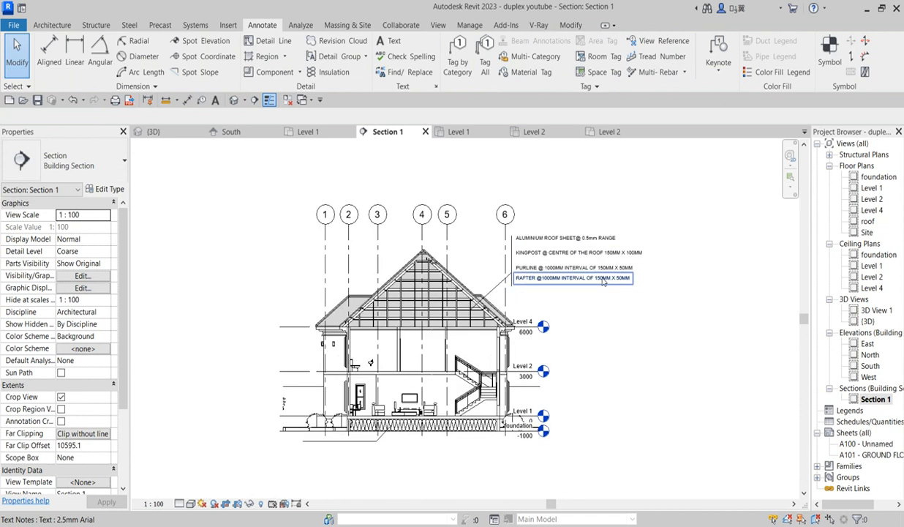
pyautogui.click(553, 277)
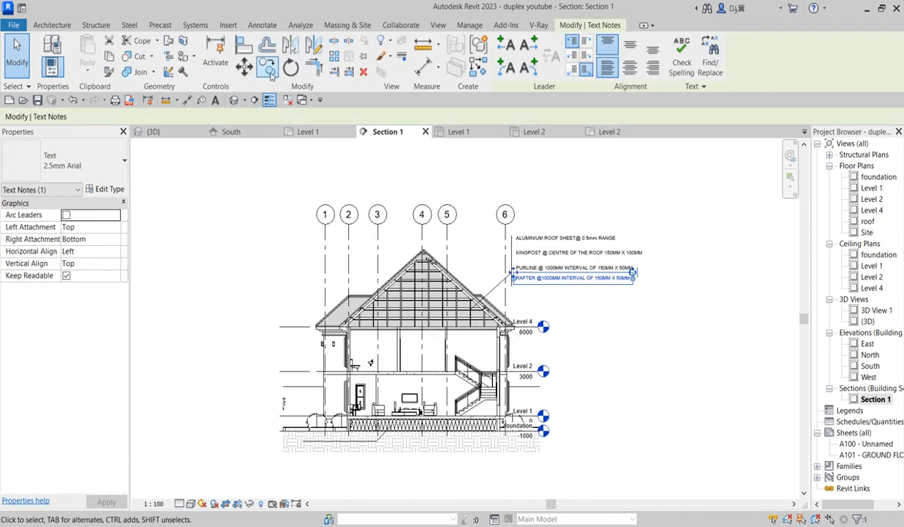
pyautogui.click(268, 68)
pyautogui.click(563, 310)
pyautogui.scroll(2, 275, 447)
pyautogui.click(397, 437)
pyautogui.press('Escape')
pyautogui.press('Escape')
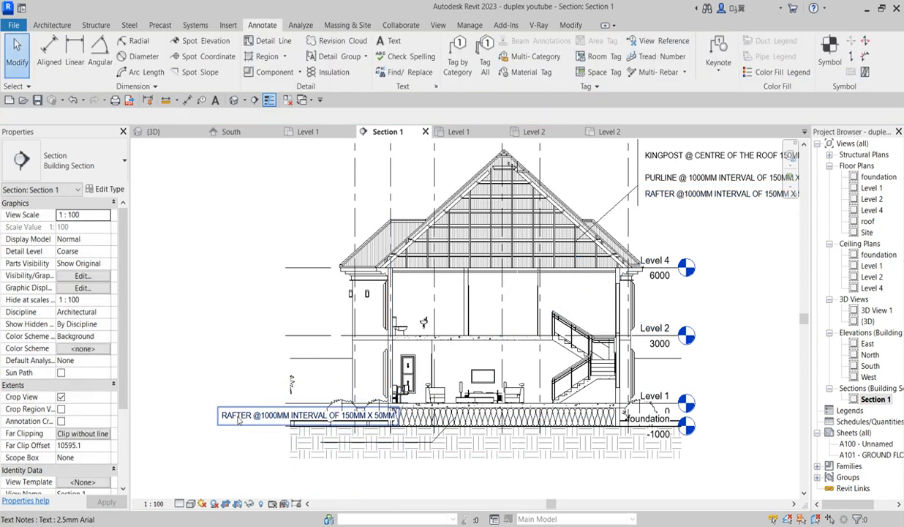
# Replace the copied rafter note at the foundation with "FOUNDATION SPECIFICATION ARE TO STRUCTURAL ENGINEER DETAILS" and finish editing the text
pyautogui.scroll(2, 236, 420)
pyautogui.doubleClick(228, 417)
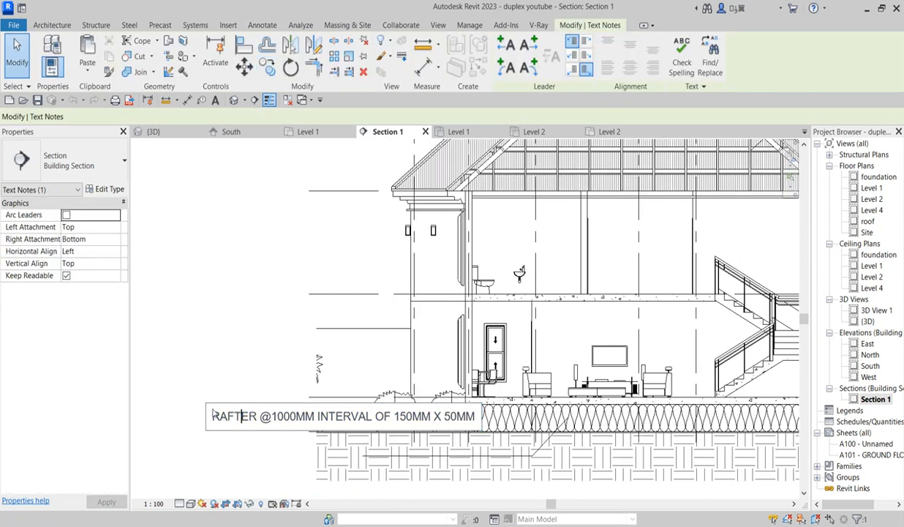
pyautogui.moveTo(212, 416); pyautogui.dragTo(476, 422)
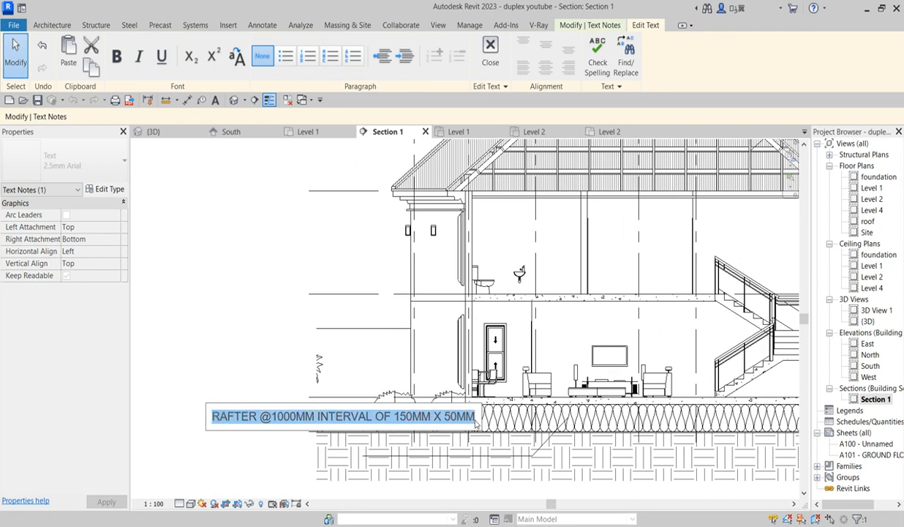
pyautogui.write('F')
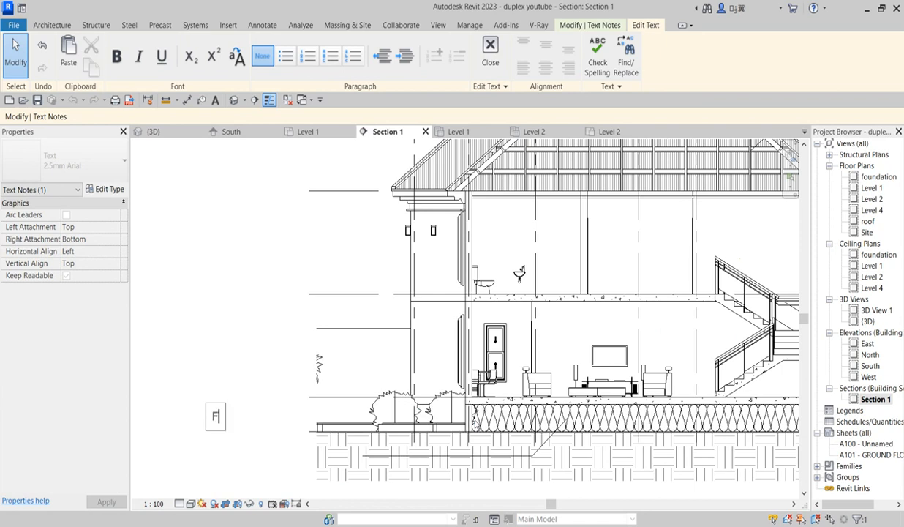
pyautogui.write('OUNDA')
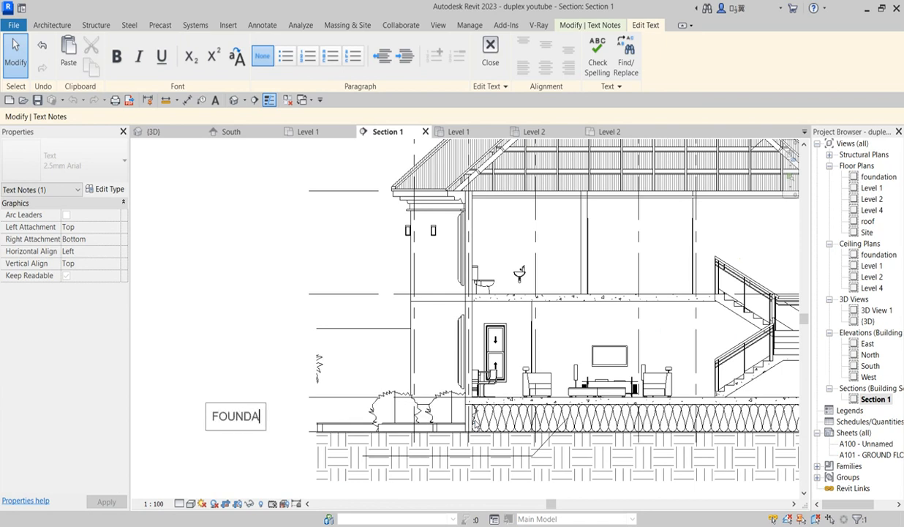
pyautogui.write('TION ')
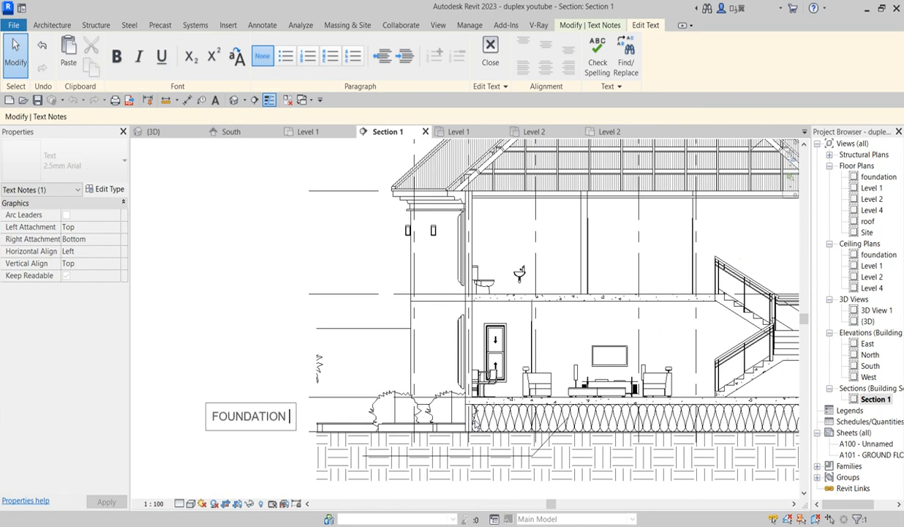
pyautogui.write('SPECI')
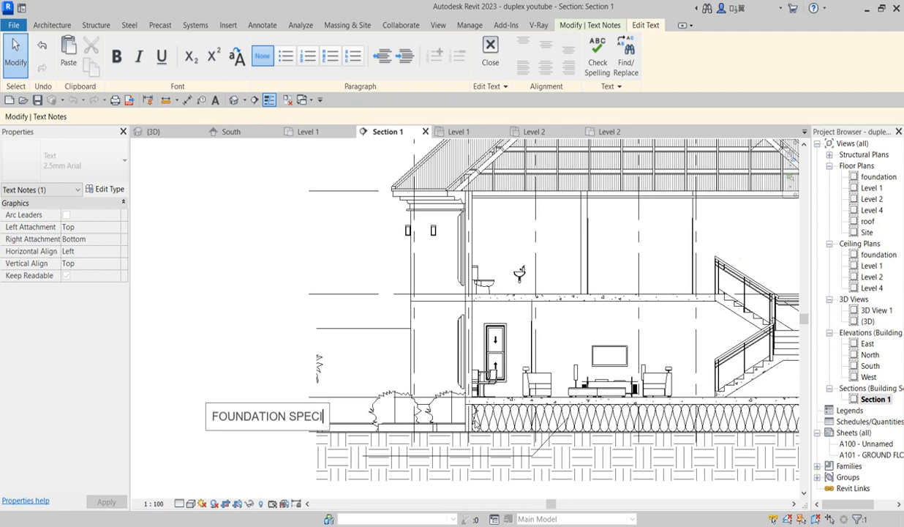
pyautogui.write('FICA')
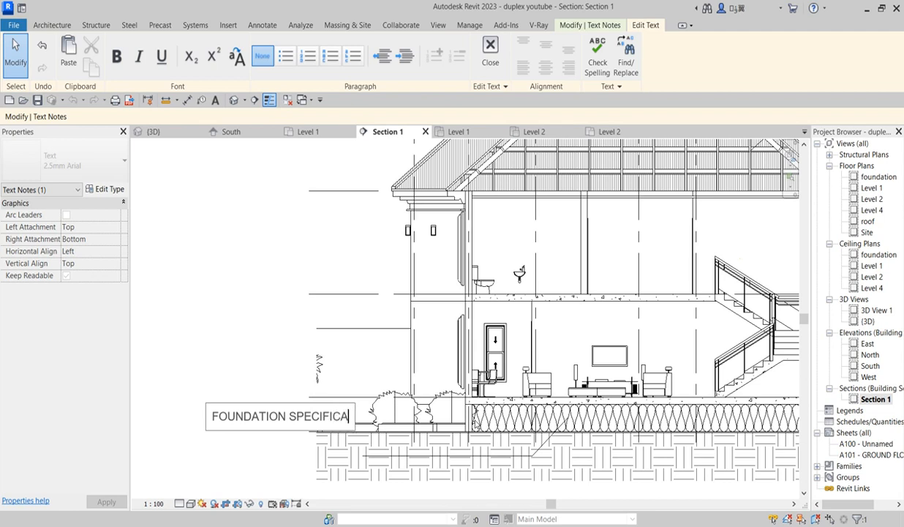
pyautogui.write('TION ')
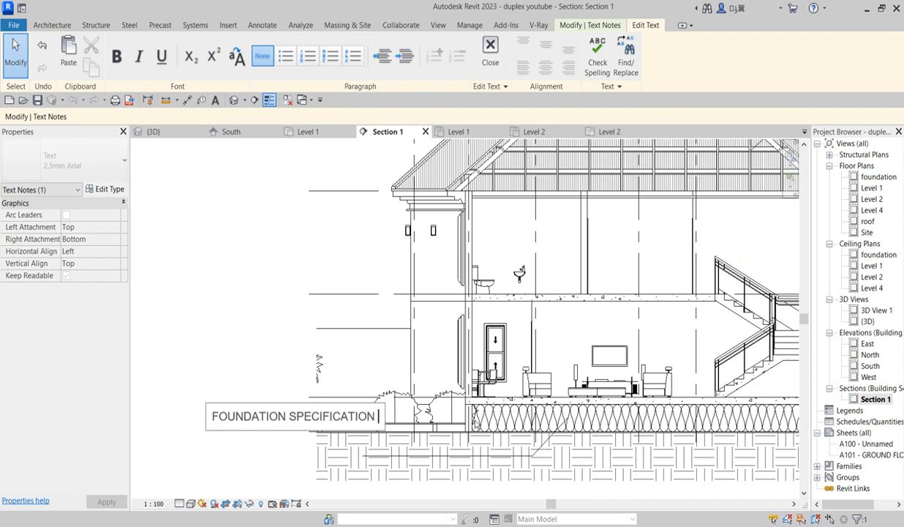
pyautogui.write('ARE TO')
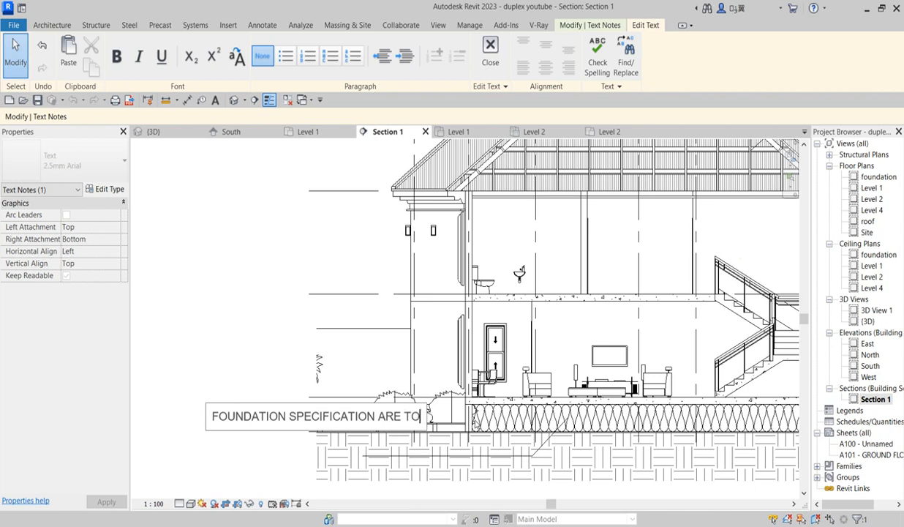
pyautogui.write(' STRU')
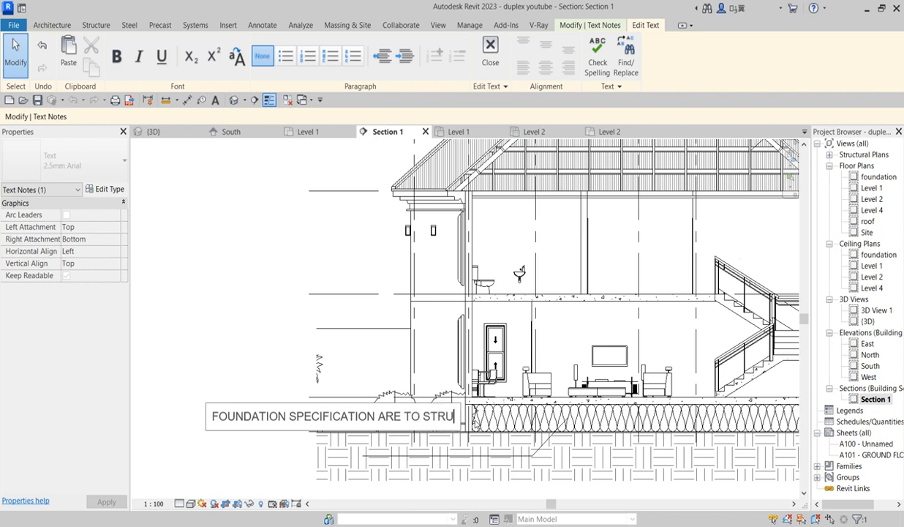
pyautogui.write('CTURA')
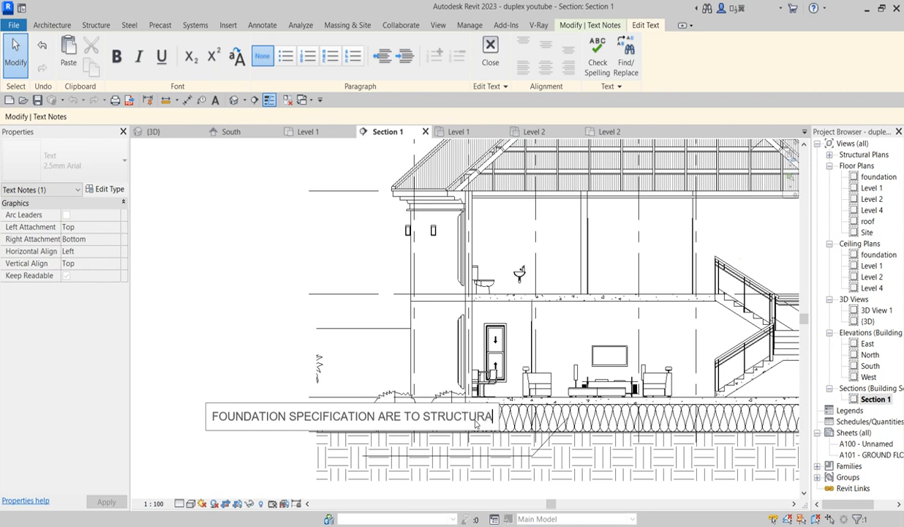
pyautogui.write('L ENGI')
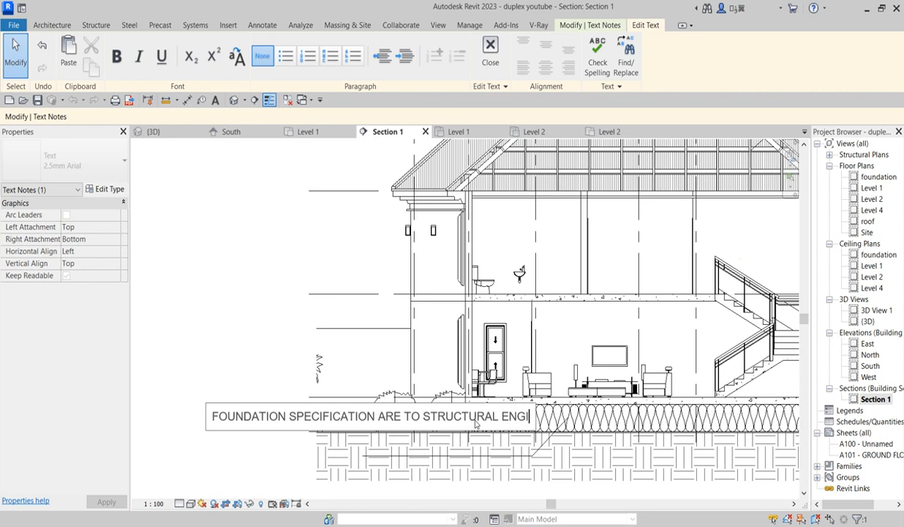
pyautogui.write('NEER ')
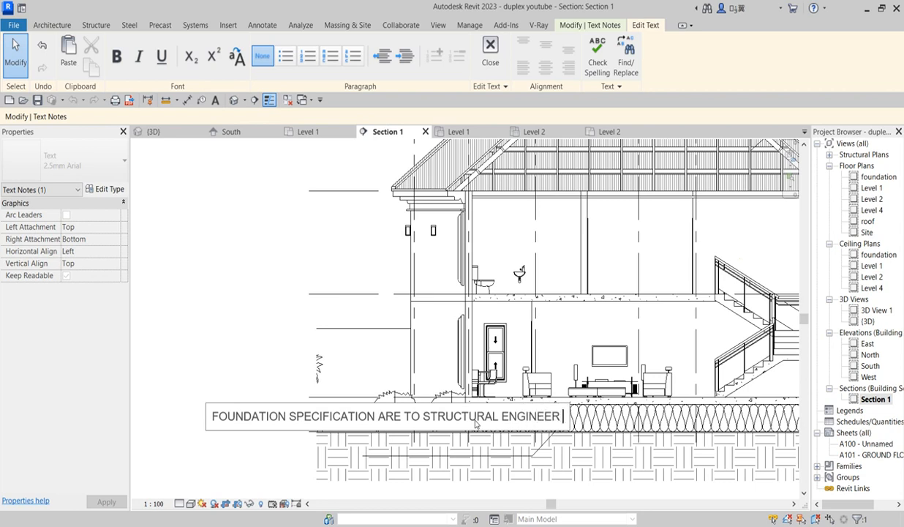
pyautogui.write('DET')
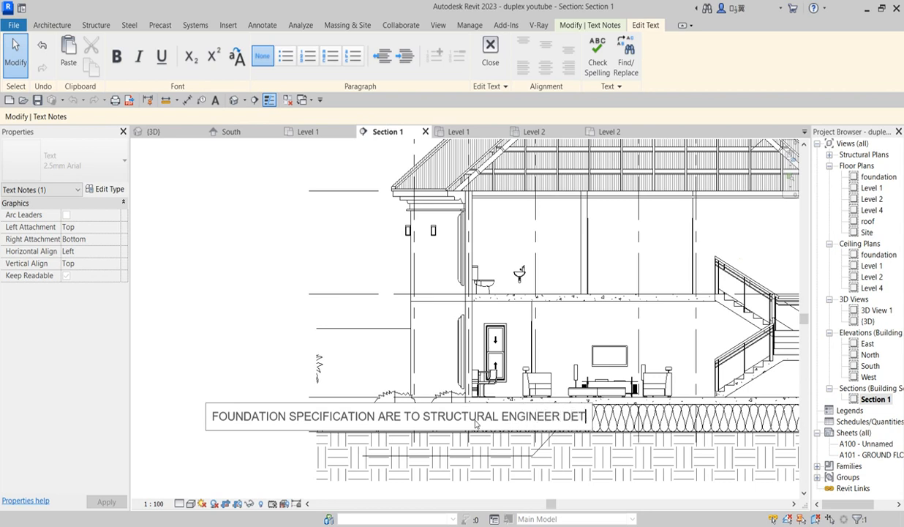
pyautogui.write('AILS')
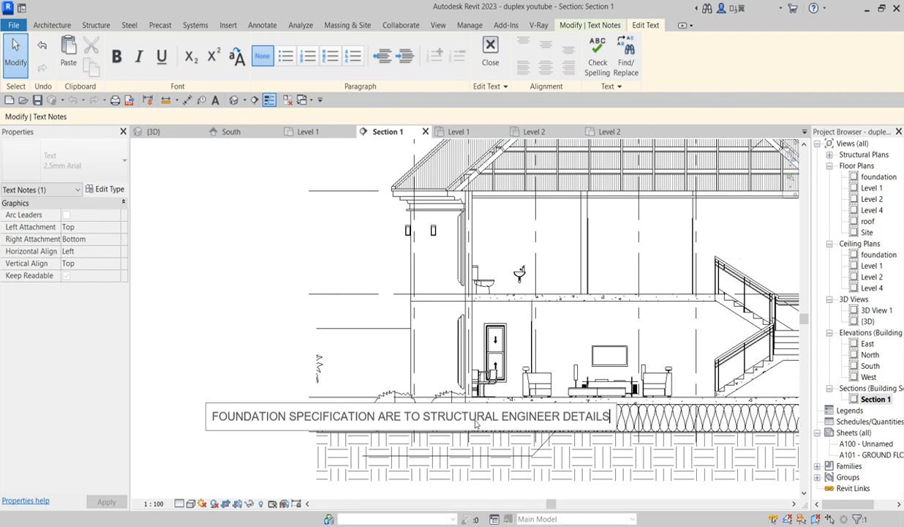
pyautogui.click(390, 352)
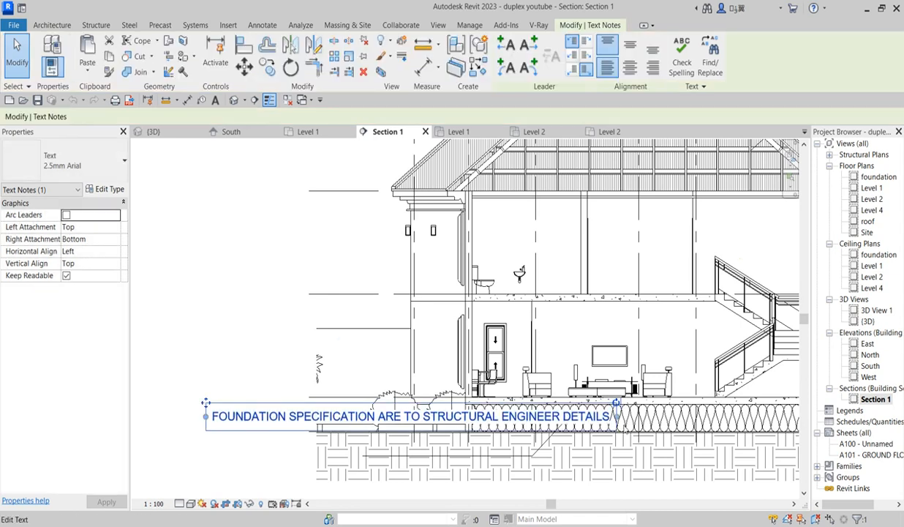
# Narrow the foundation note's text box so it wraps onto several lines, and shift the note toward the building
pyautogui.moveTo(617, 416); pyautogui.dragTo(401, 420)
pyautogui.moveTo(206, 403); pyautogui.dragTo(256, 402)
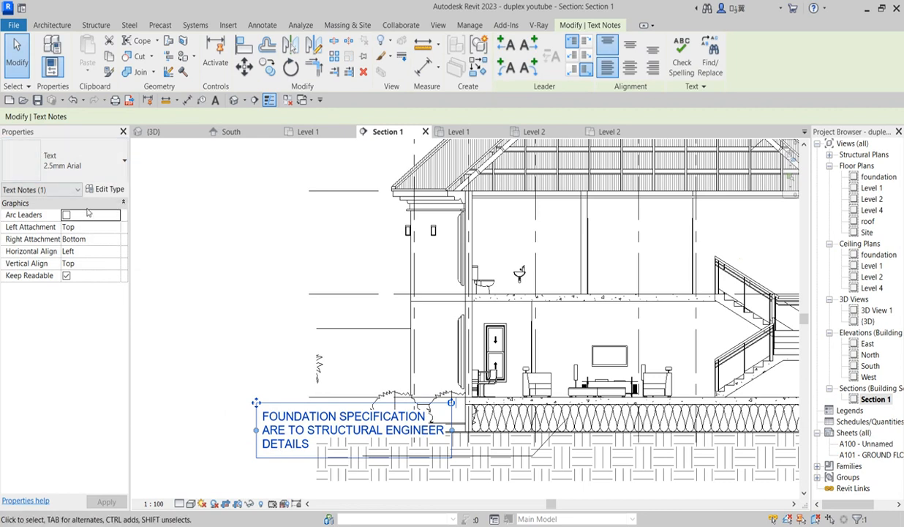
# Duplicate the foundation note's text type under the suggested name and set the new type's text size to 1.6 mm
pyautogui.click(111, 191)
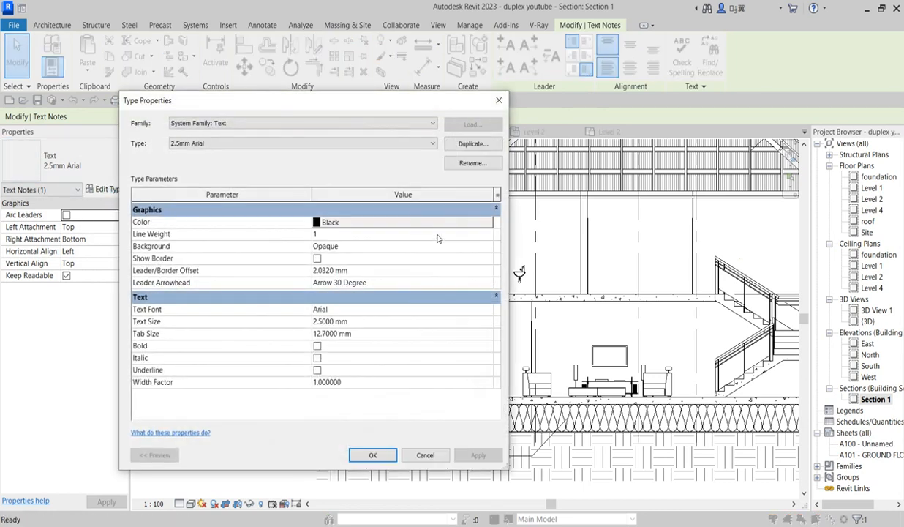
pyautogui.click(472, 144)
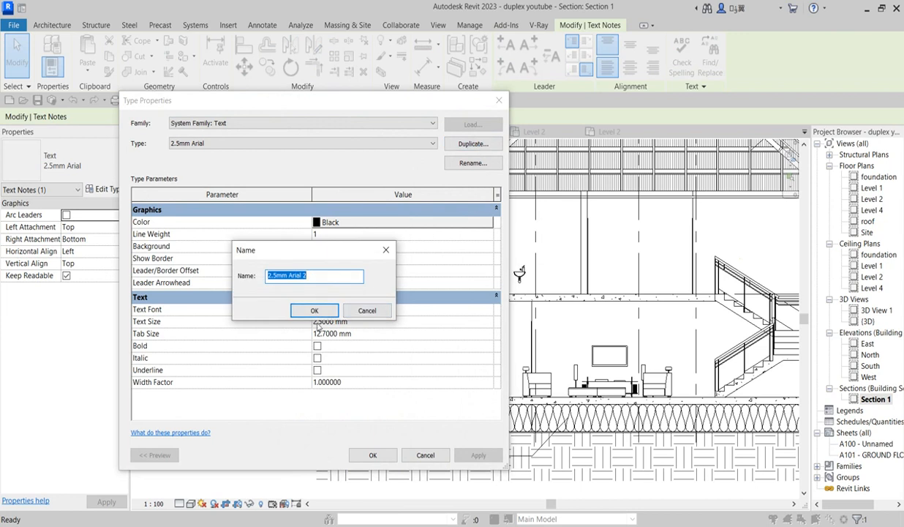
pyautogui.click(315, 311)
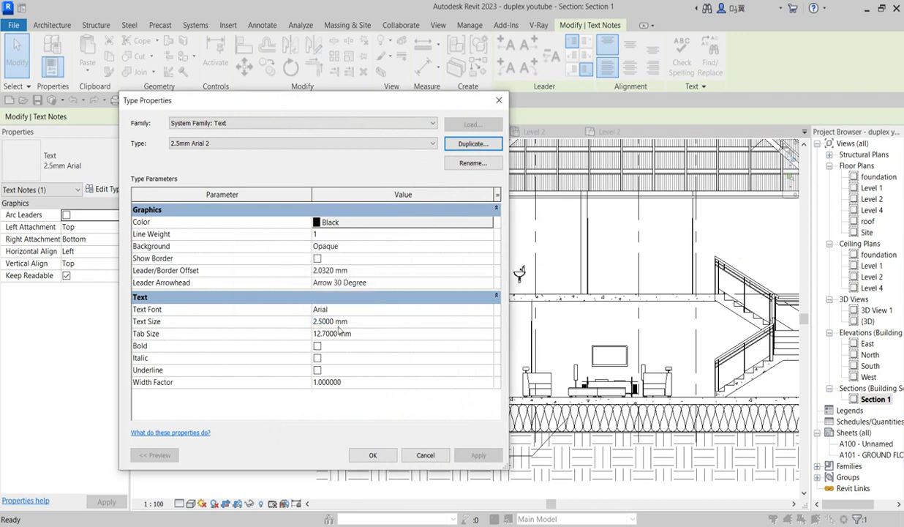
pyautogui.click(336, 322)
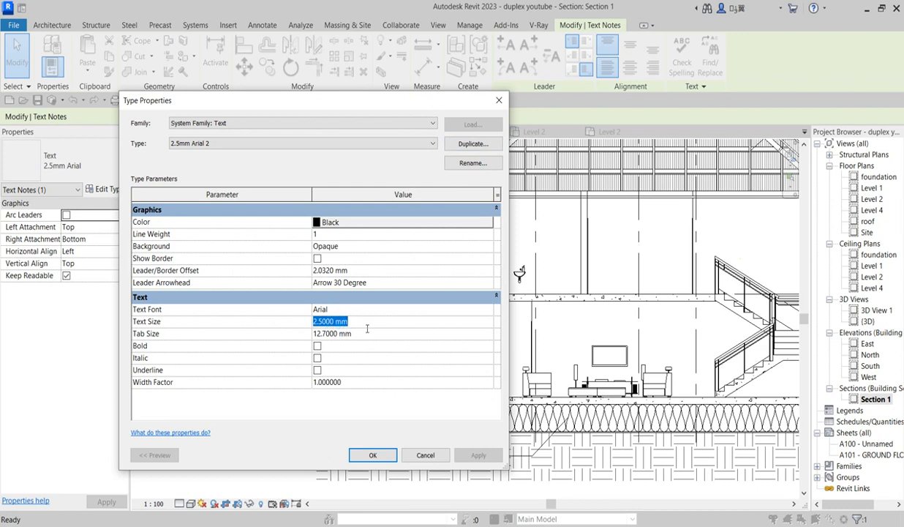
pyautogui.write('1.6')
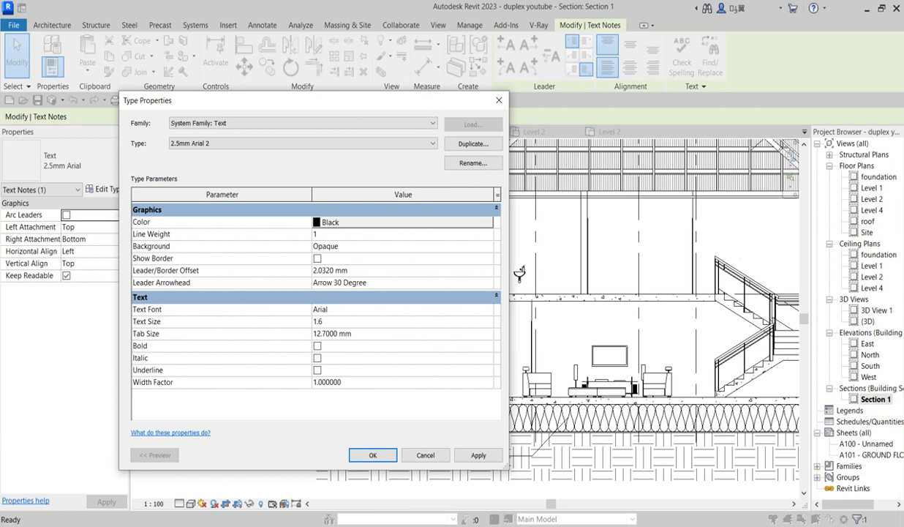
pyautogui.click(373, 455)
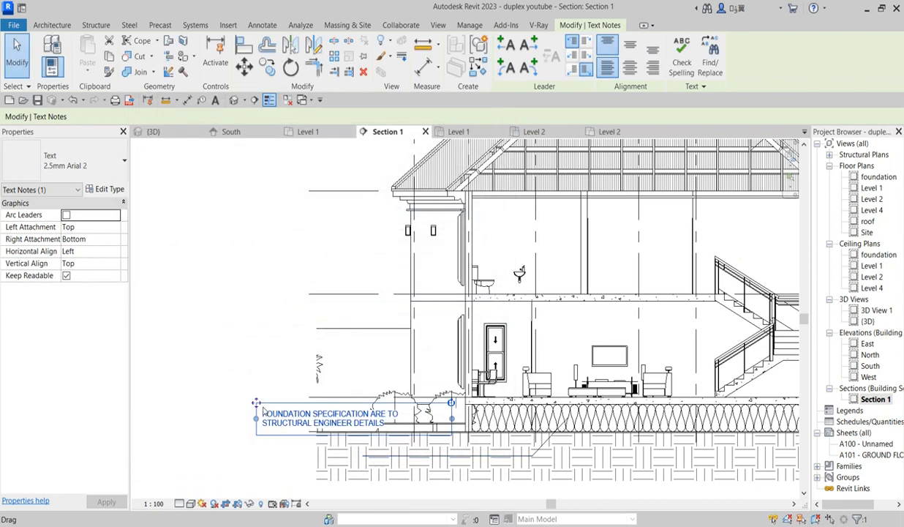
# Move the foundation note down below the ground line so its text sits on the foundation leader's horizontal line
pyautogui.moveTo(259, 402); pyautogui.dragTo(350, 436)
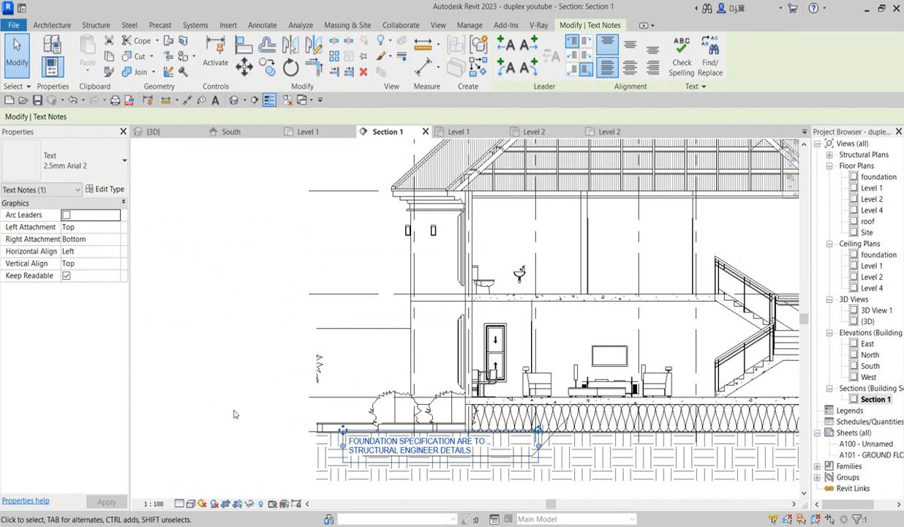
pyautogui.click(185, 388)
pyautogui.scroll(3, 442, 465)
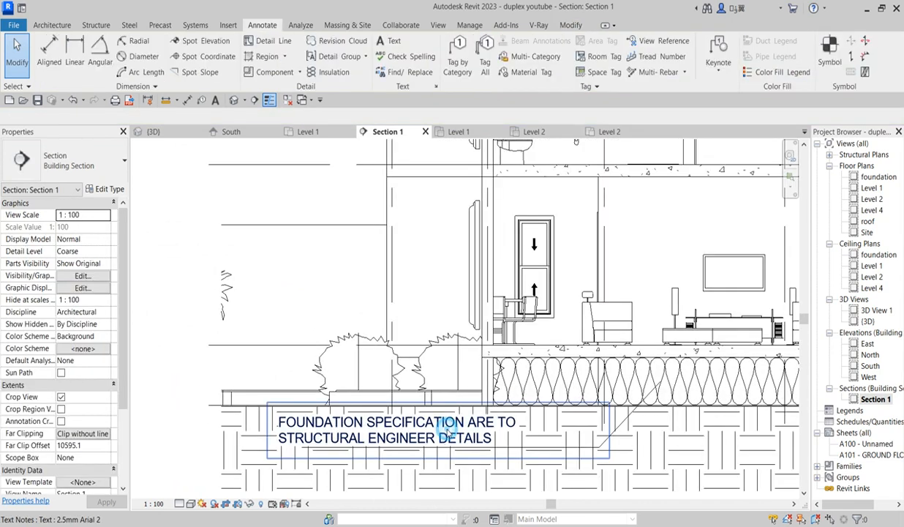
pyautogui.click(449, 433)
pyautogui.scroll(-2, 365, 326)
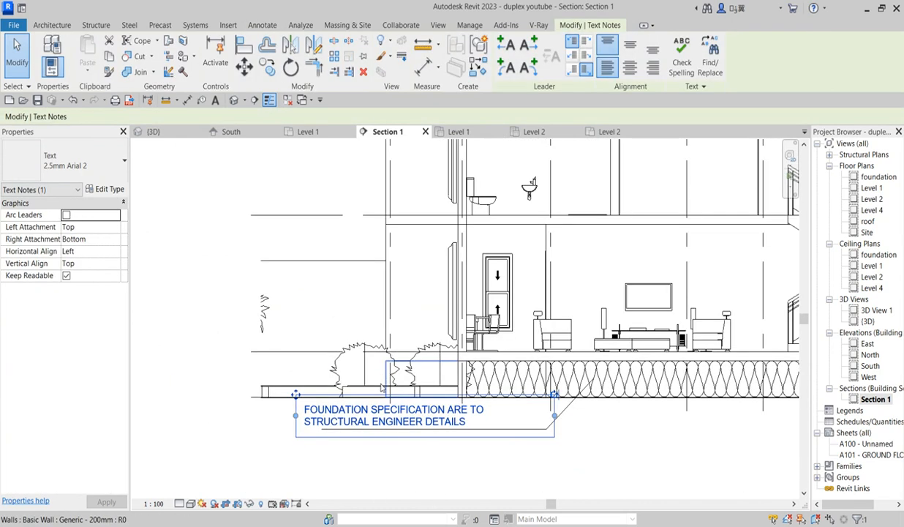
pyautogui.click(328, 289)
# Nudge the purline note slightly up toward the kingpost note to even out the spacing of the roof notes
pyautogui.scroll(-3, 308, 315)
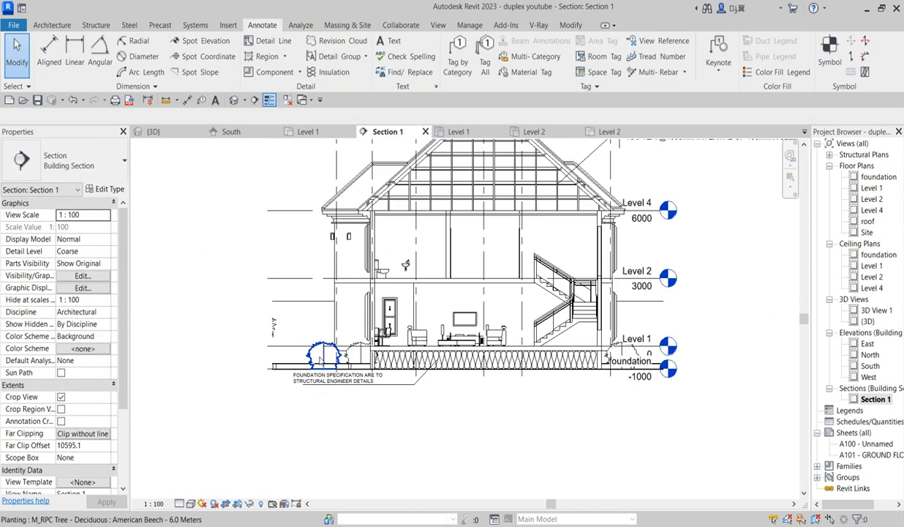
pyautogui.scroll(-2, 532, 399)
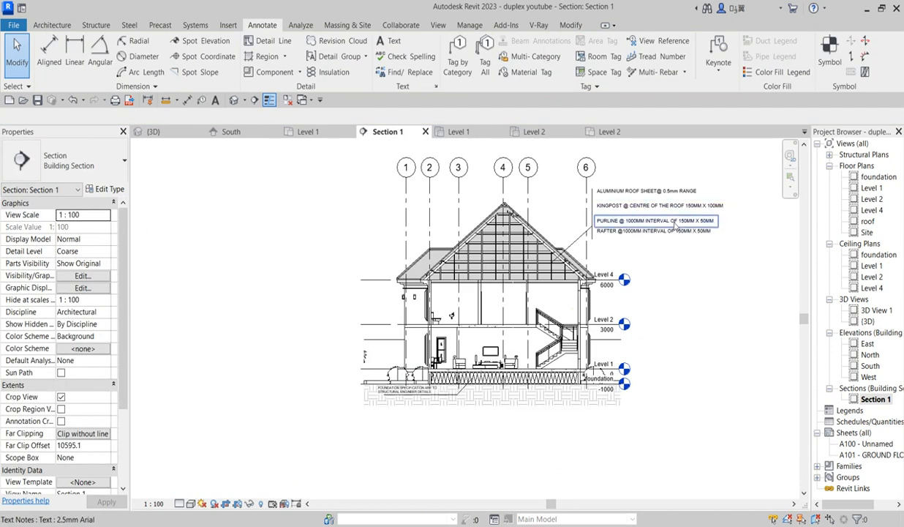
pyautogui.scroll(3, 661, 193)
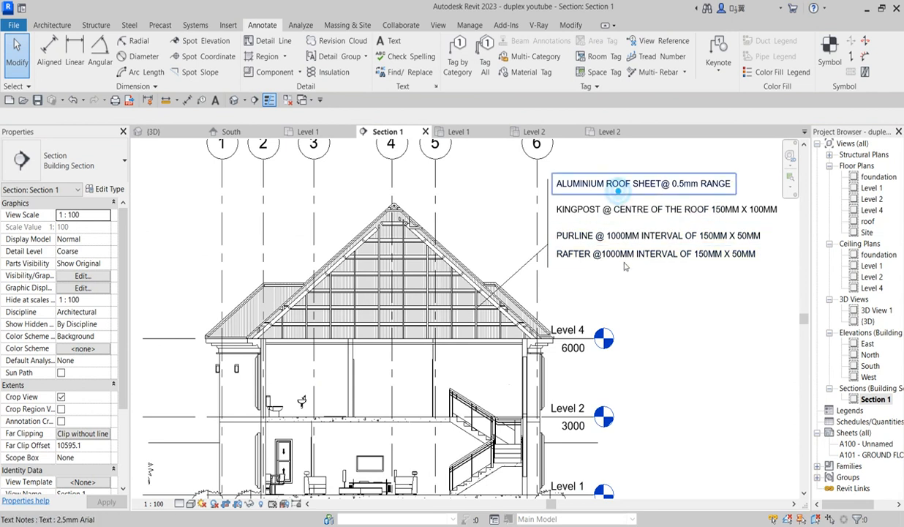
pyautogui.click(628, 184)
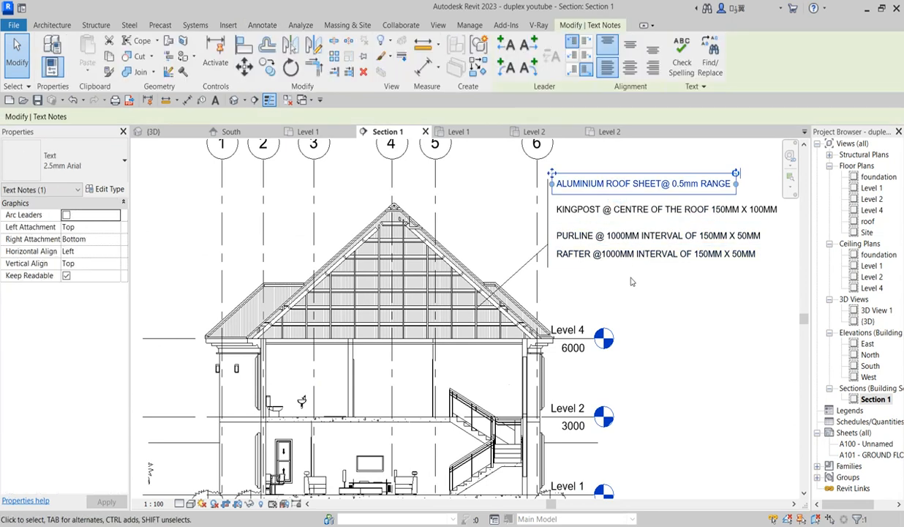
pyautogui.click(611, 235)
pyautogui.press('Up')
pyautogui.press('Up')
pyautogui.press('Up')
pyautogui.click(644, 312)
# Copy the foundation note up into the ground-floor room, placing the copy above the television
pyautogui.scroll(-3, 632, 299)
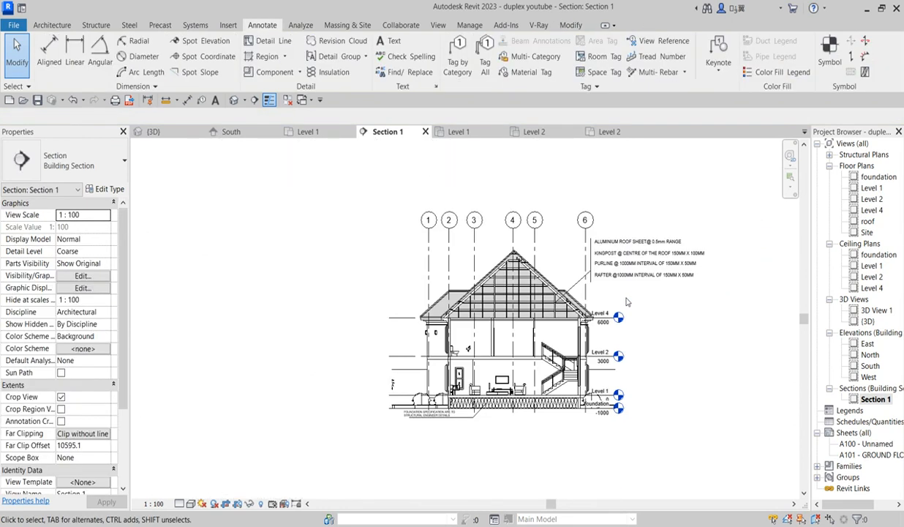
pyautogui.scroll(3, 613, 299)
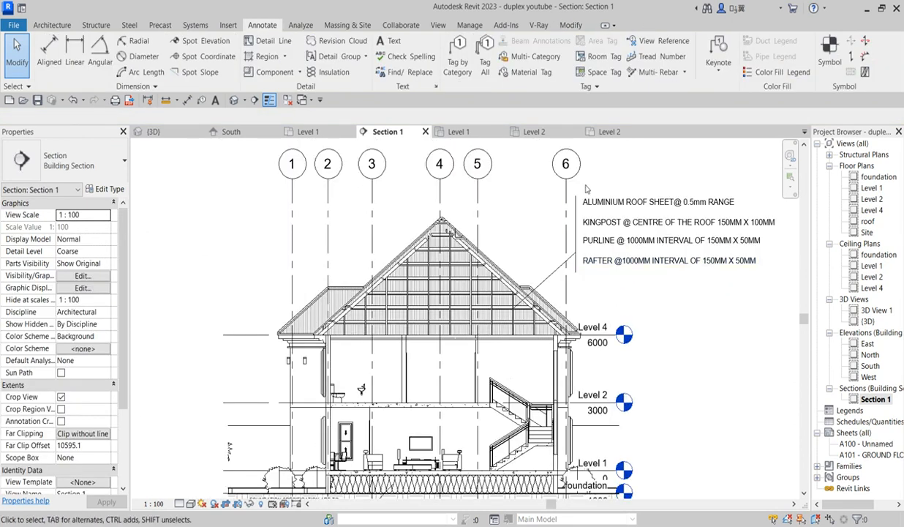
pyautogui.scroll(-2, 554, 312)
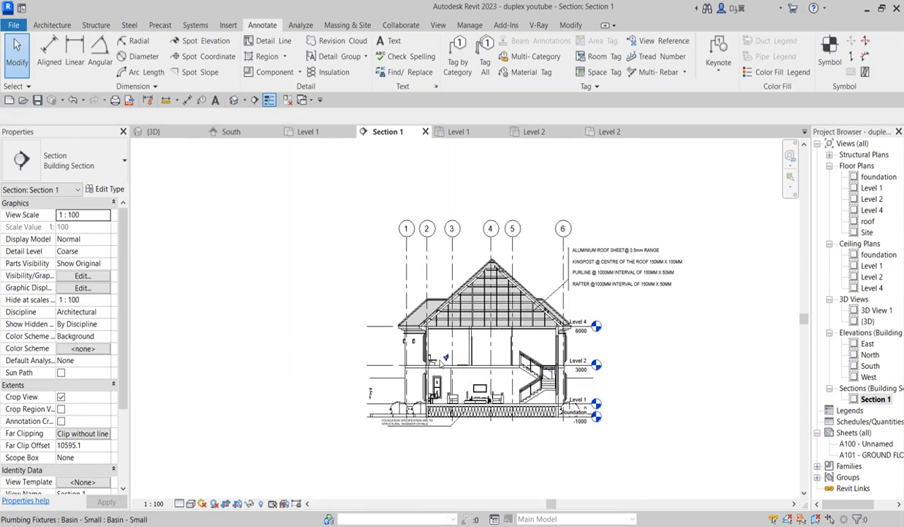
pyautogui.scroll(1, 416, 440)
pyautogui.scroll(4, 416, 441)
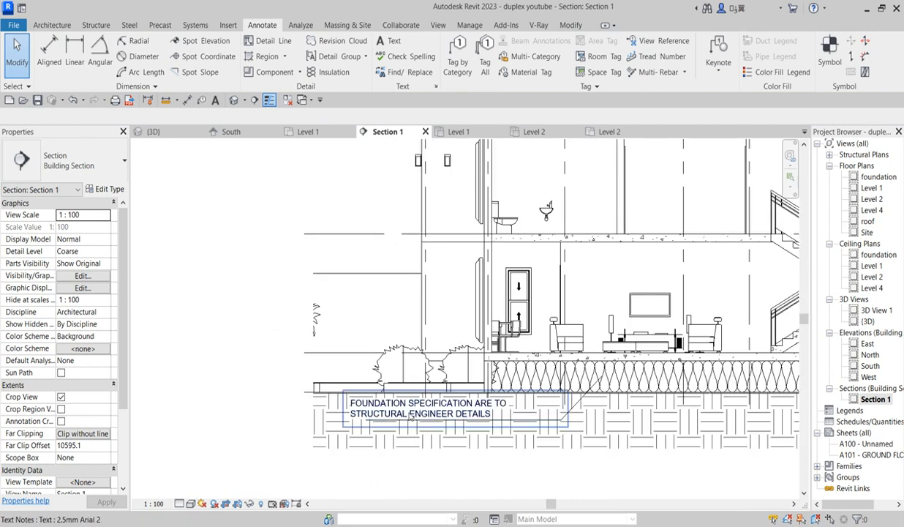
pyautogui.click(402, 417)
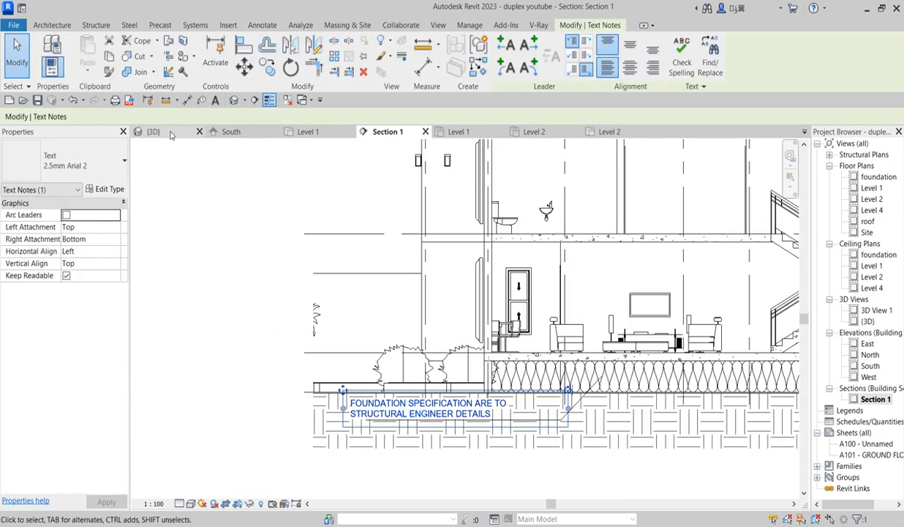
pyautogui.click(428, 387)
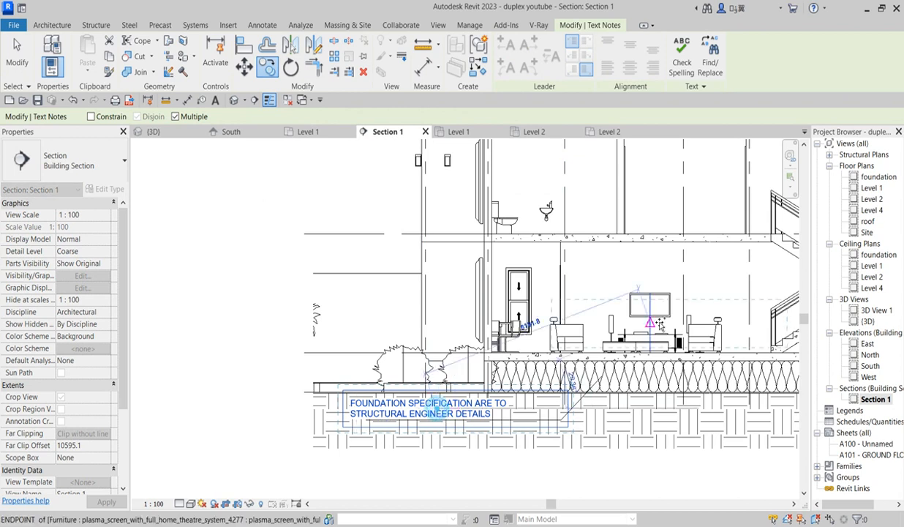
pyautogui.scroll(3, 637, 289)
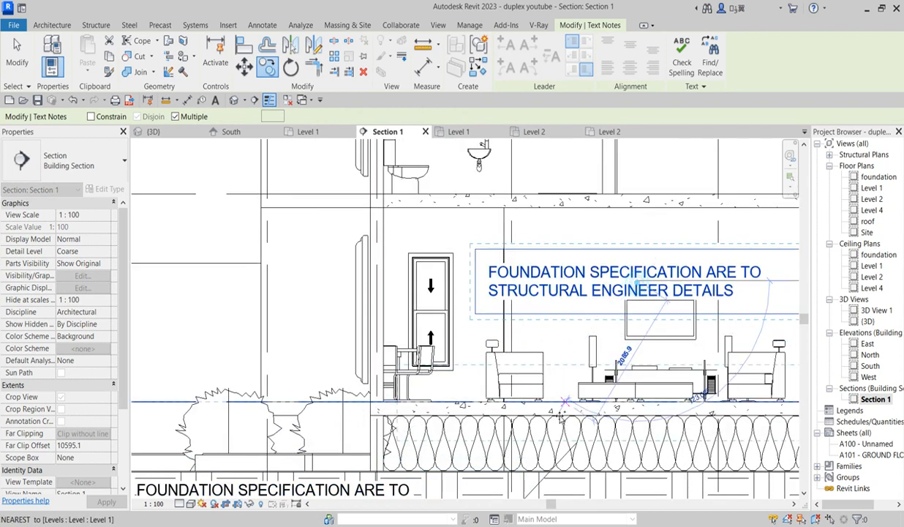
pyautogui.scroll(-4, 633, 294)
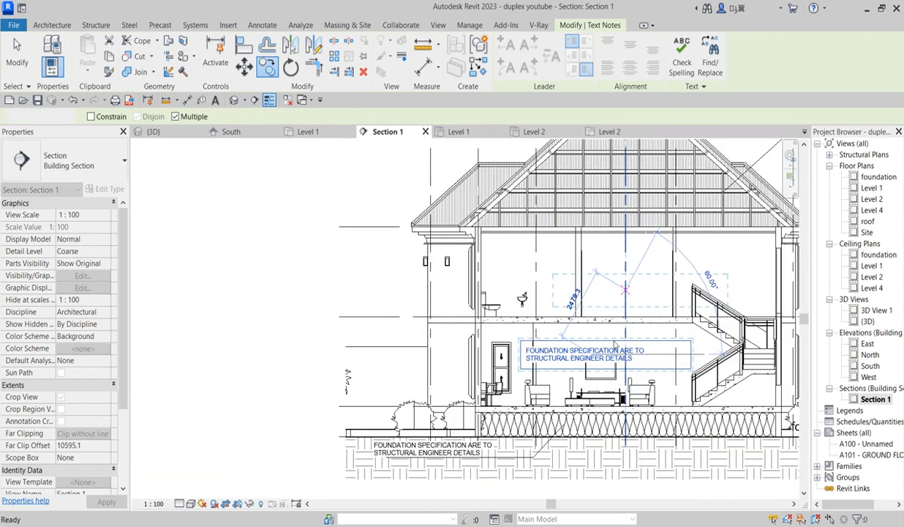
pyautogui.press('Escape')
# Replace the text of the copied note in the ground-floor room with LIVING ROOM
pyautogui.doubleClick(587, 358)
pyautogui.moveTo(633, 358); pyautogui.dragTo(483, 326)
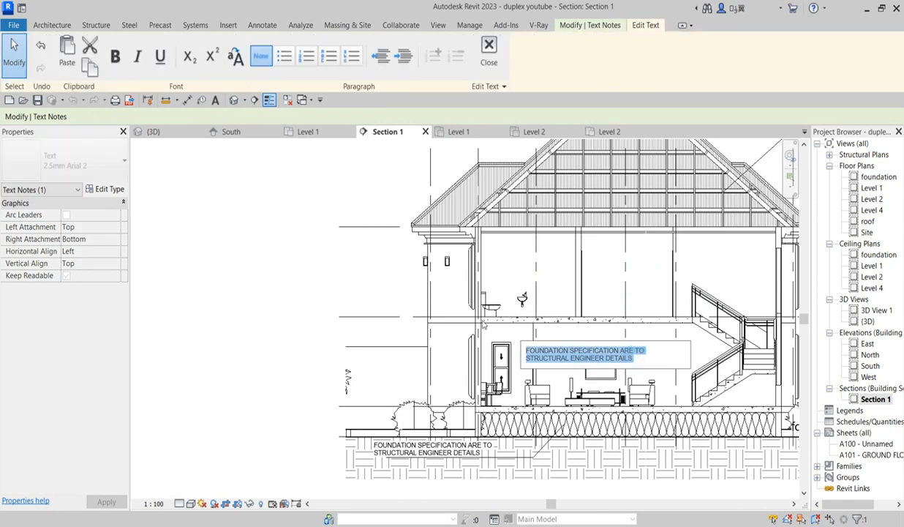
pyautogui.write('U')
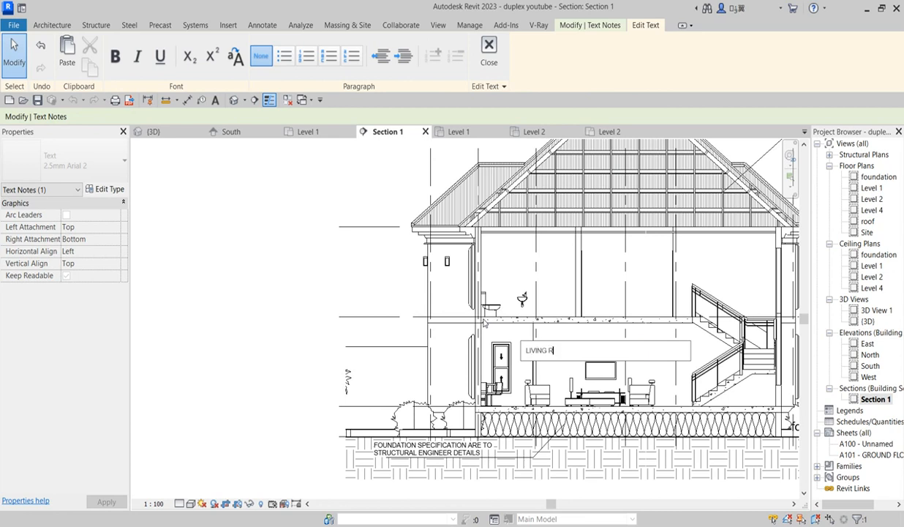
pyautogui.click(543, 302)
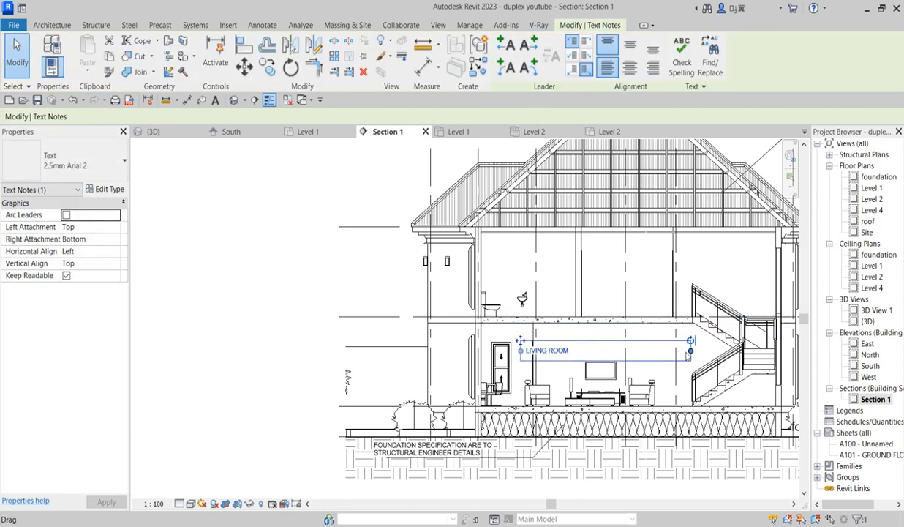
# Narrow the LIVING ROOM note's text box to fit its text and center the note above the television
pyautogui.moveTo(690, 351); pyautogui.dragTo(586, 353)
pyautogui.moveTo(520, 340); pyautogui.dragTo(577, 344)
pyautogui.scroll(3, 586, 348)
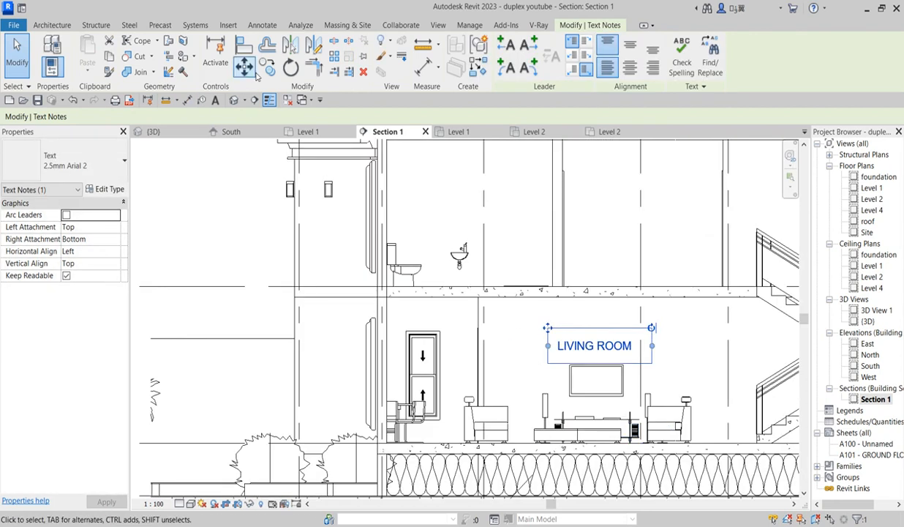
# Copy the LIVING ROOM note to the upper floor three times: above the basin, above the stairs and in the middle room
pyautogui.click(267, 67)
pyautogui.click(590, 346)
pyautogui.click(456, 203)
pyautogui.scroll(-3, 460, 353)
pyautogui.scroll(3, 656, 292)
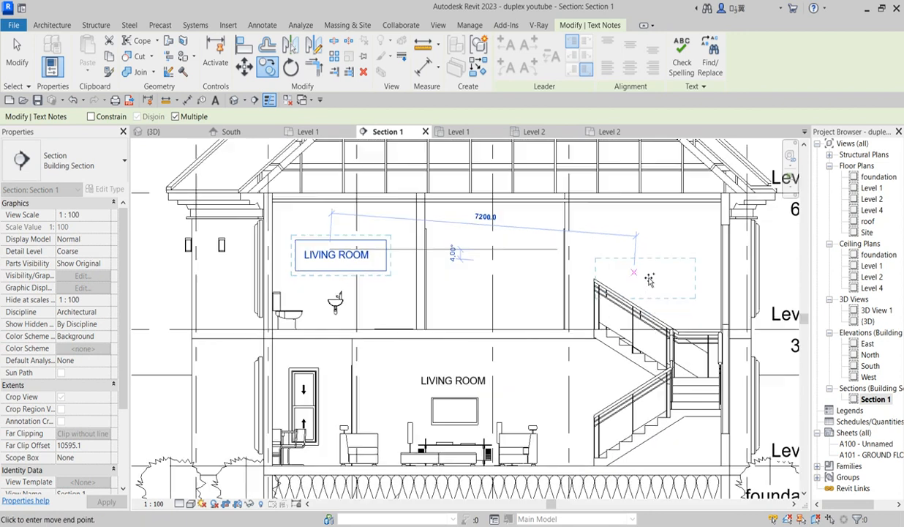
pyautogui.click(653, 275)
pyautogui.scroll(-2, 653, 277)
pyautogui.scroll(-2, 475, 299)
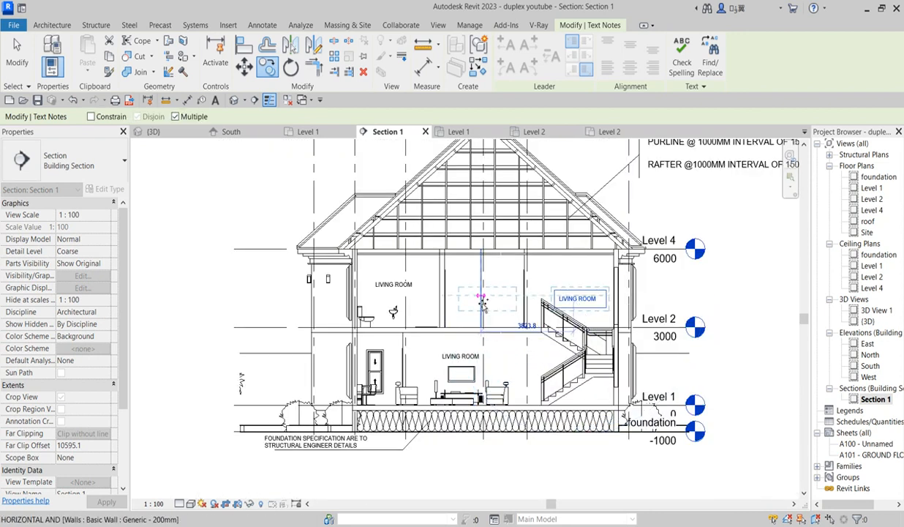
pyautogui.scroll(3, 477, 303)
pyautogui.click(486, 287)
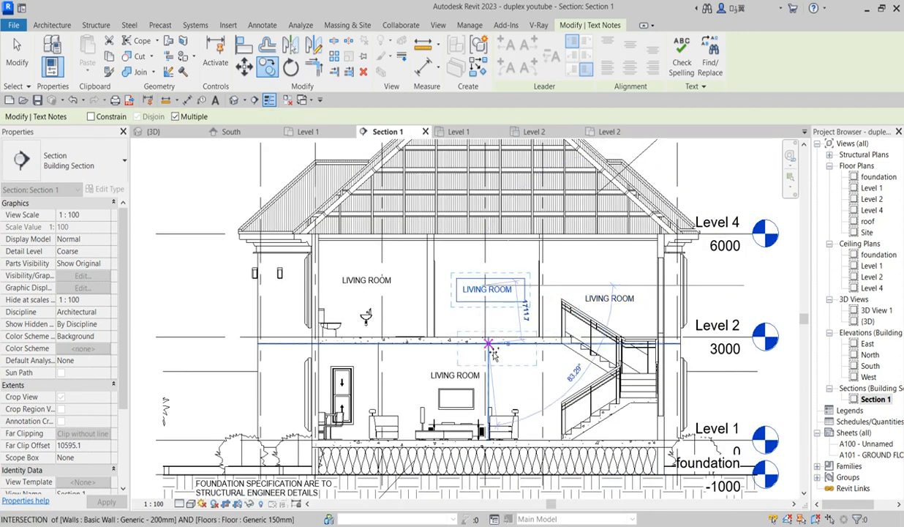
pyautogui.press('Escape')
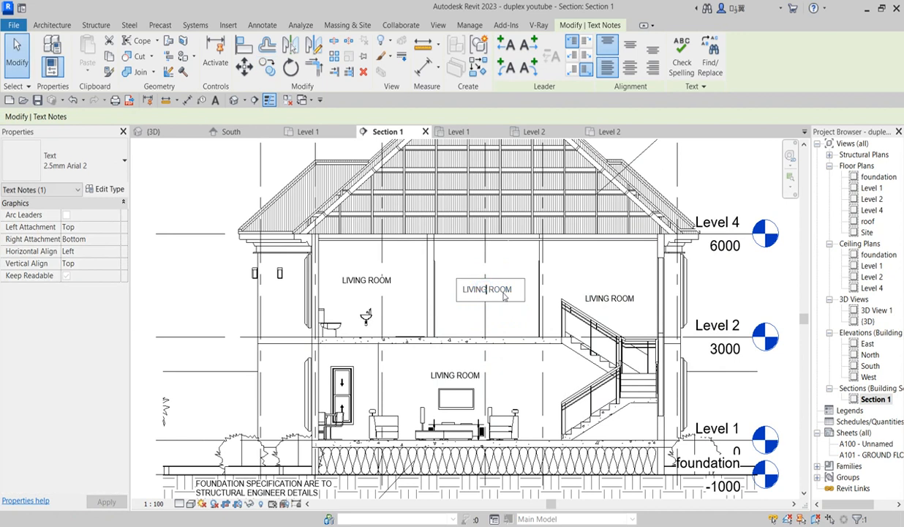
# Change the label in the upper floor's middle room to LOBBY
pyautogui.doubleClick(481, 288)
pyautogui.moveTo(512, 290); pyautogui.dragTo(466, 290)
pyautogui.press('Delete')
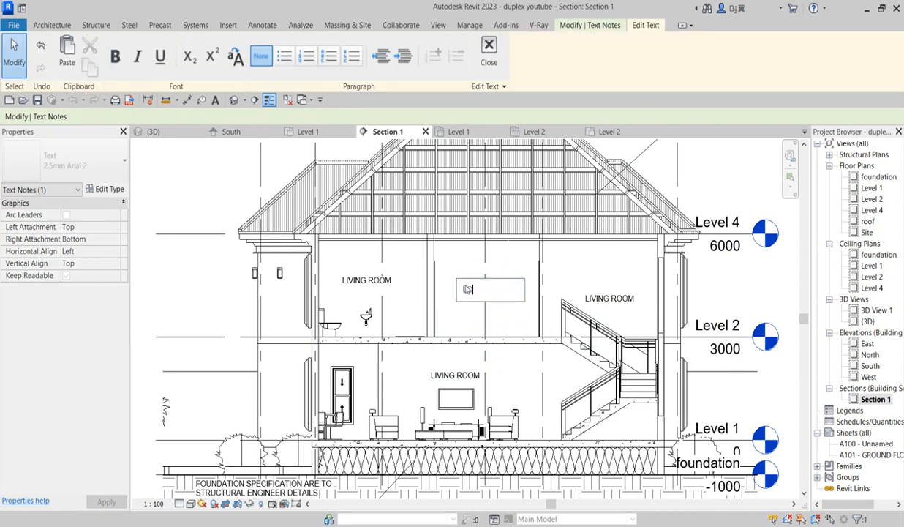
pyautogui.click(450, 253)
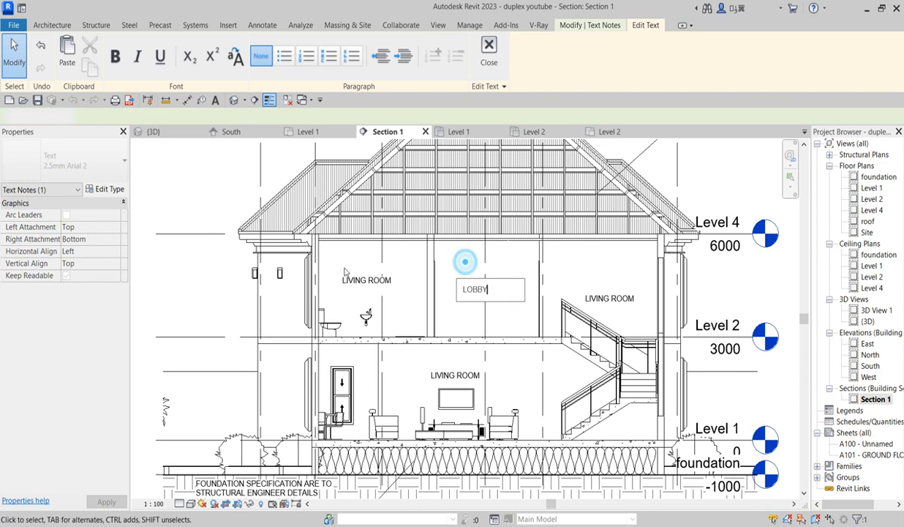
# Change the label above the toilet and basin on the upper floor to BATHROOM/ TOILET
pyautogui.click(359, 282)
pyautogui.click(359, 282)
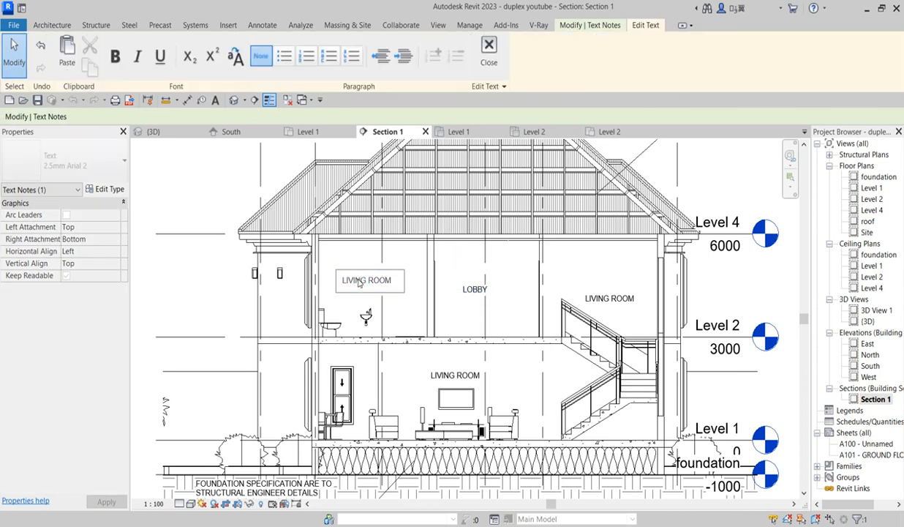
pyautogui.hotkey('ctrl', 'a')
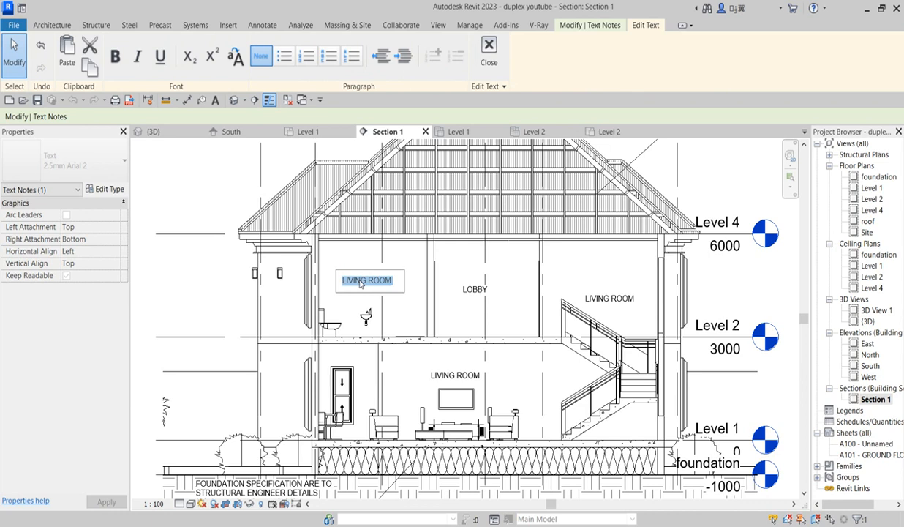
pyautogui.write('BATHROOM')
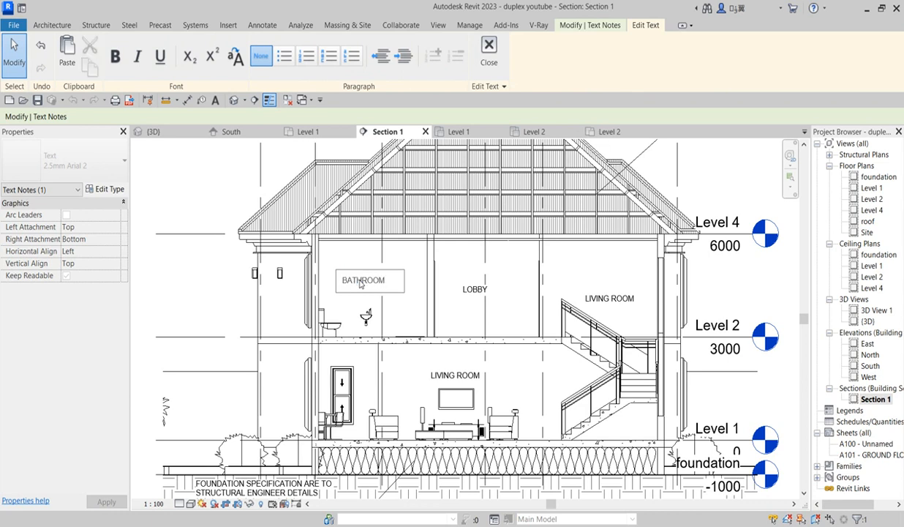
pyautogui.write('/ TOILET')
pyautogui.click(410, 257)
# Change the label above the stairs to STAIR HALL and move it down closer to the landing
pyautogui.doubleClick(614, 302)
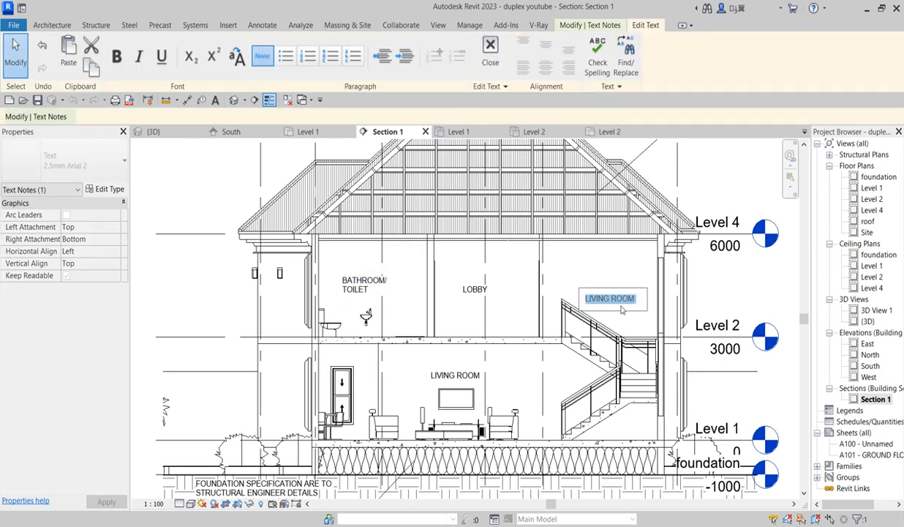
pyautogui.write('STAIR HALL')
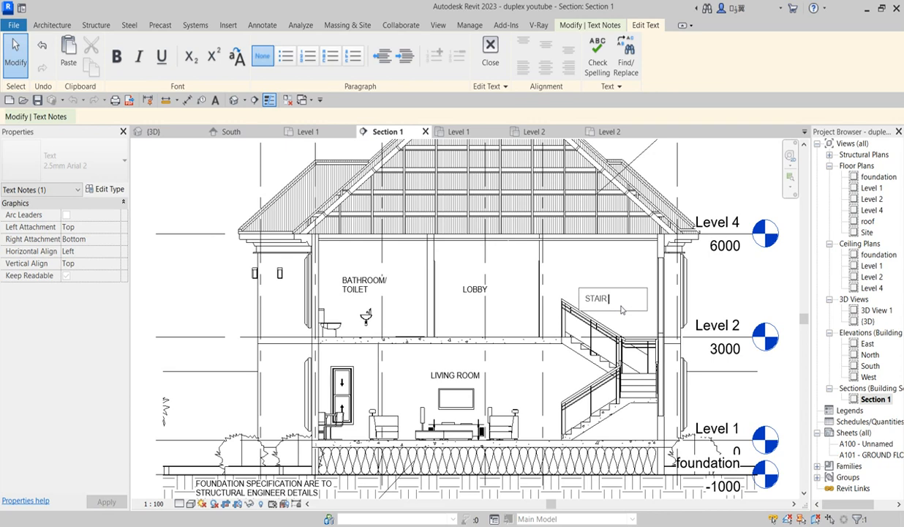
pyautogui.click(566, 288)
pyautogui.moveTo(578, 288); pyautogui.dragTo(595, 310)
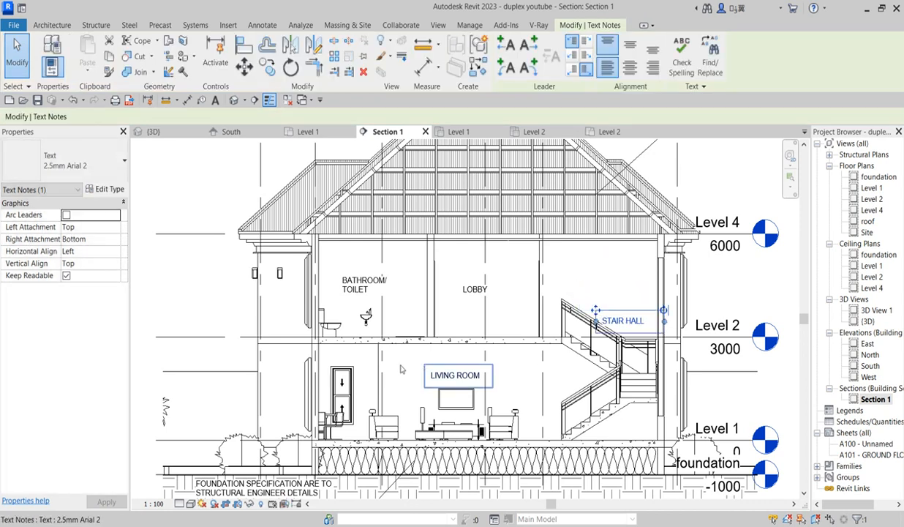
# Deselect the stair hall label and turn on shadows for the section view
pyautogui.scroll(-3, 421, 367)
pyautogui.scroll(3, 528, 430)
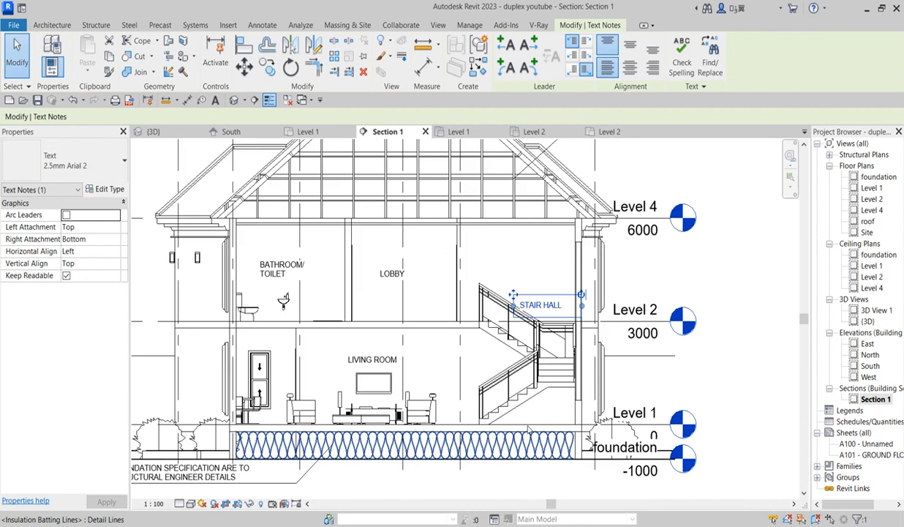
pyautogui.scroll(-4, 505, 423)
pyautogui.click(661, 358)
pyautogui.scroll(1, 454, 323)
pyautogui.scroll(2, 455, 323)
pyautogui.scroll(-3, 384, 342)
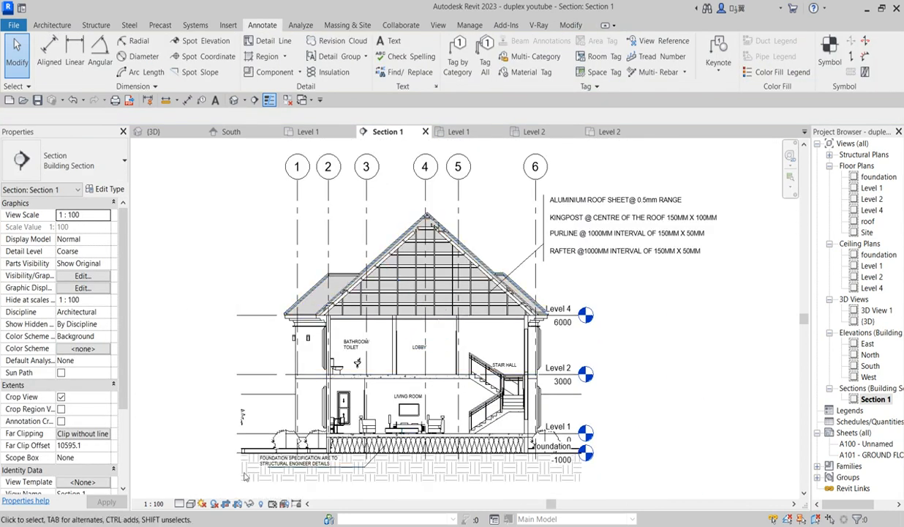
pyautogui.click(215, 503)
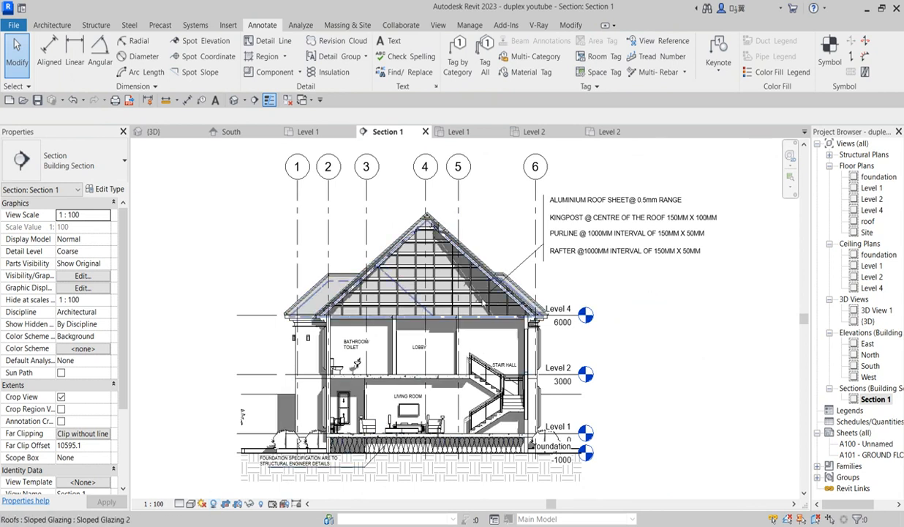
# Examine the shadowed section as a whole, including its room labels, roof notes and foundation note
pyautogui.scroll(1, 411, 342)
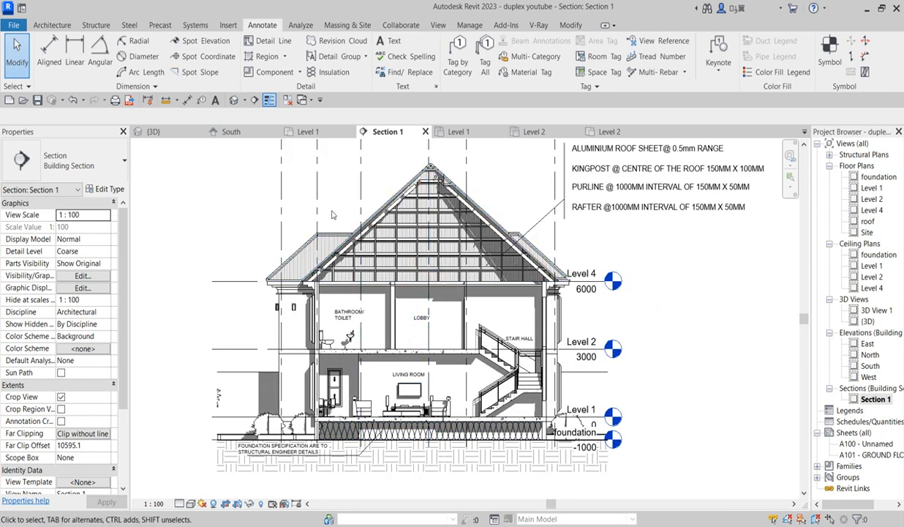
pyautogui.scroll(-2, 348, 204)
pyautogui.scroll(1, 368, 250)
pyautogui.scroll(1, 369, 250)
pyautogui.scroll(-2, 427, 251)
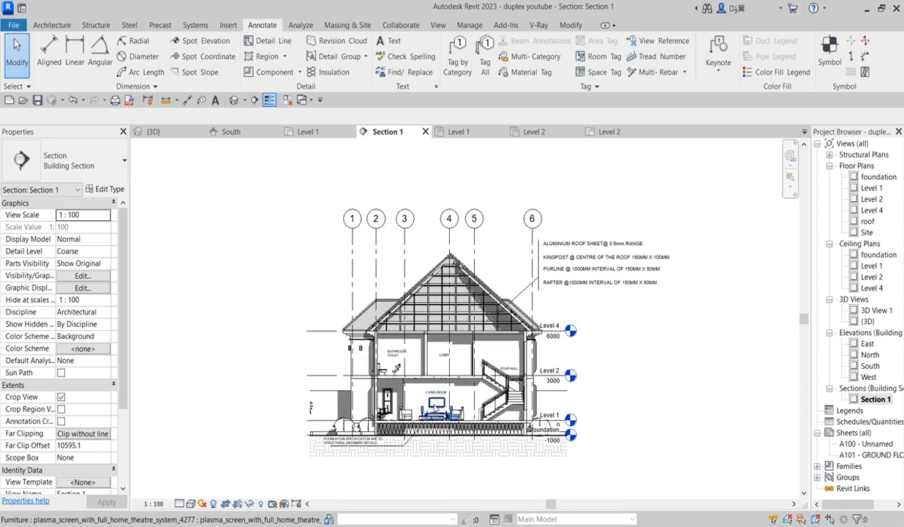
pyautogui.scroll(1, 437, 395)
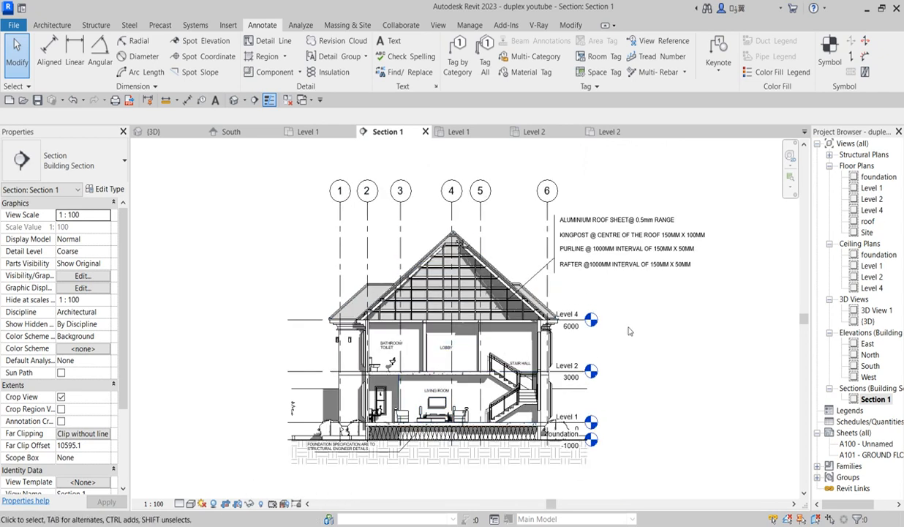
pyautogui.scroll(1, 381, 460)
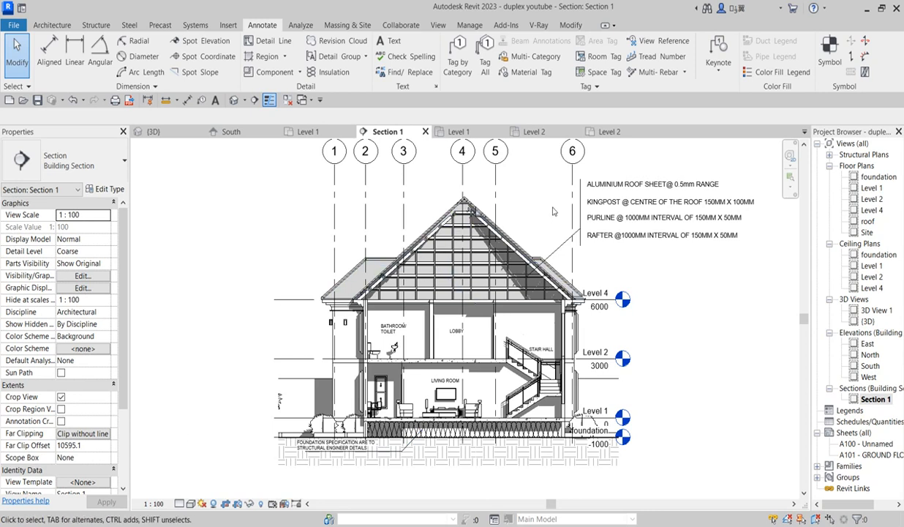
pyautogui.scroll(-1, 538, 208)
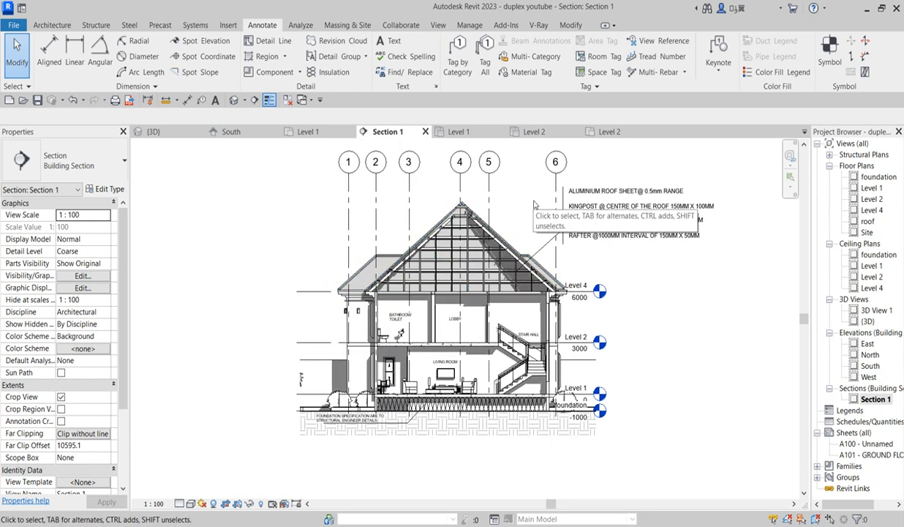